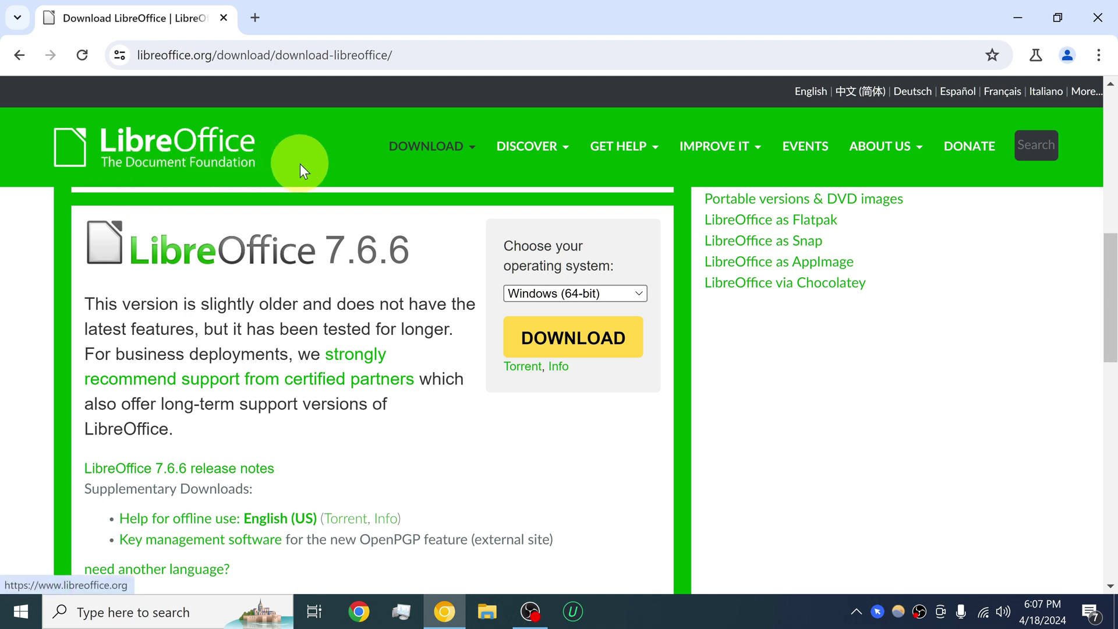
Open the LibreOffice home page and look through its content.
{"action": "left_click", "coordinate": [171, 130]}
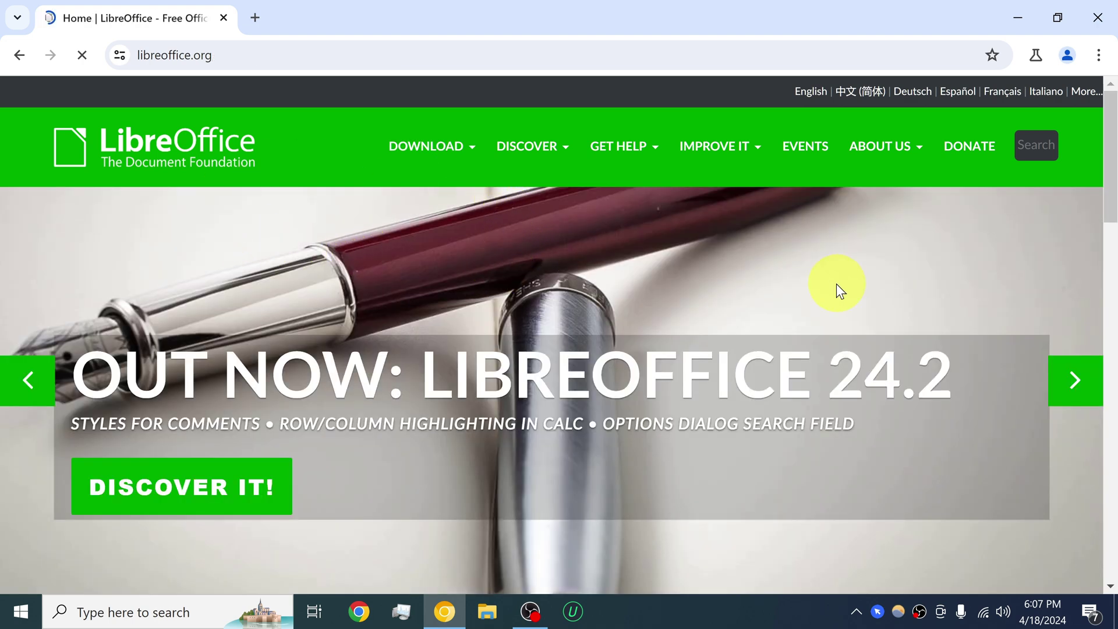
{"action": "scroll", "coordinate": [760, 281], "scroll_direction": "down", "scroll_amount": 8}
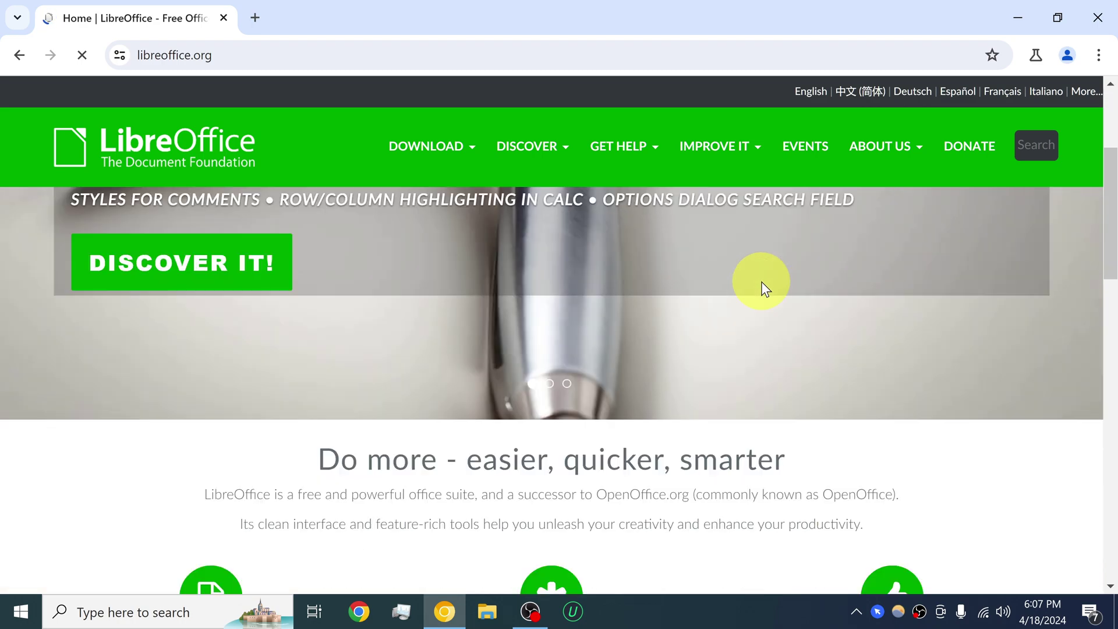
{"action": "scroll", "coordinate": [760, 282], "scroll_direction": "down", "scroll_amount": 15}
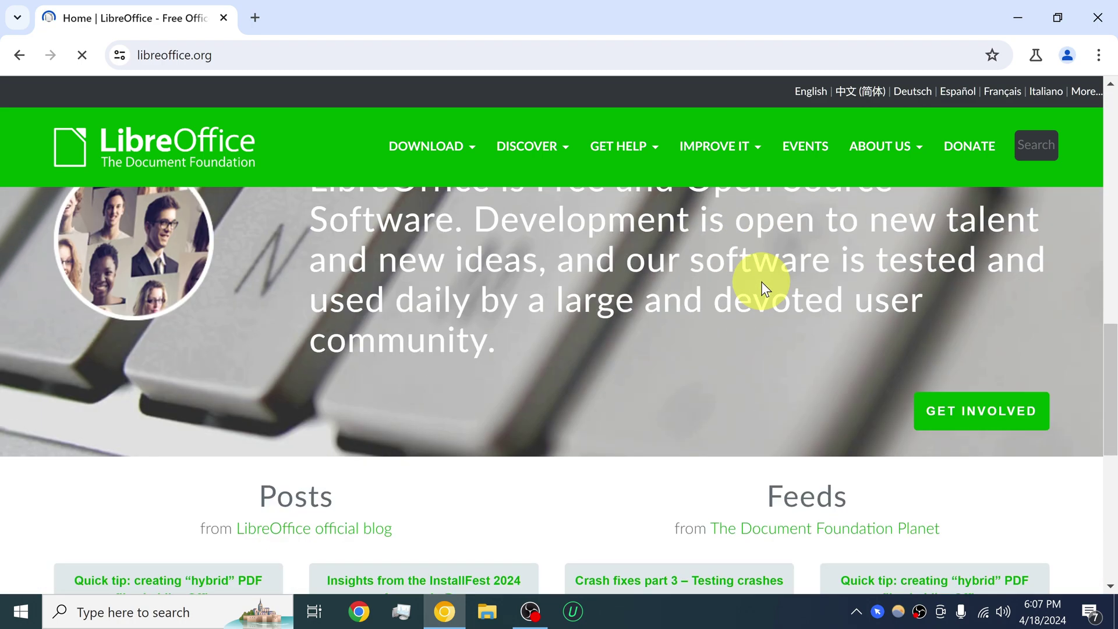
{"action": "key", "text": "Home"}
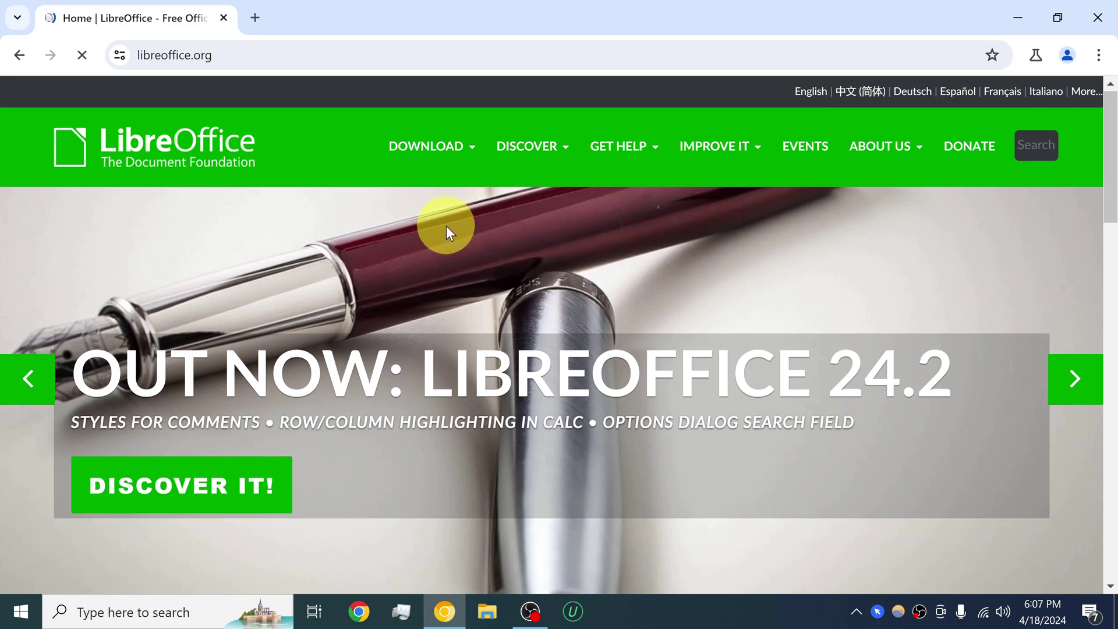
{"action": "scroll", "coordinate": [611, 242], "scroll_direction": "down", "scroll_amount": 10}
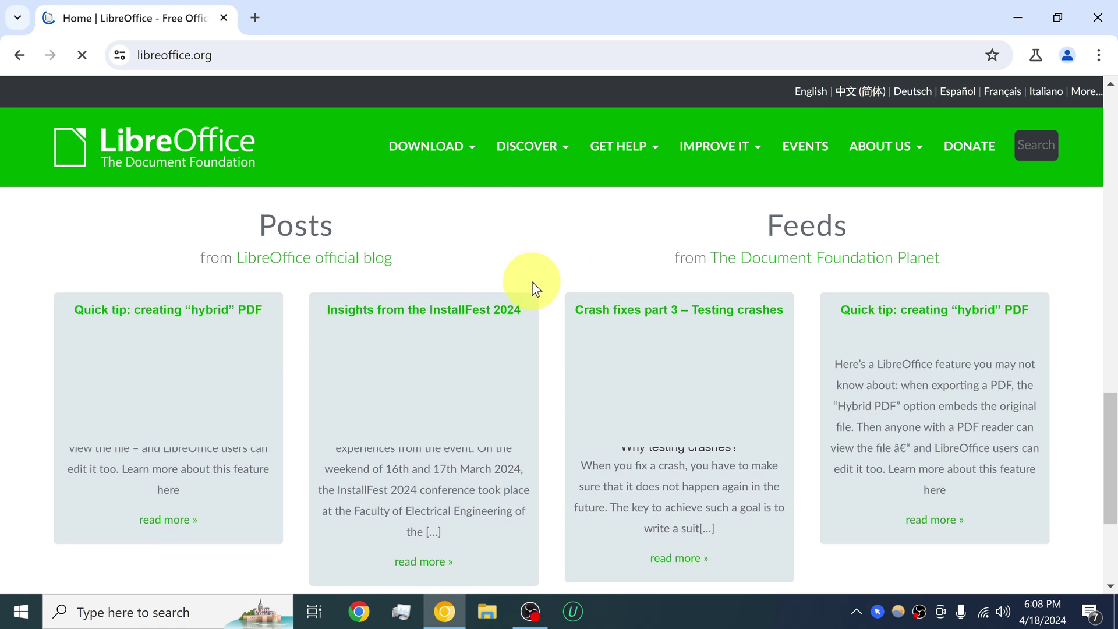
{"action": "scroll", "coordinate": [536, 288], "scroll_direction": "down", "scroll_amount": 5}
{"action": "key", "text": "Home"}
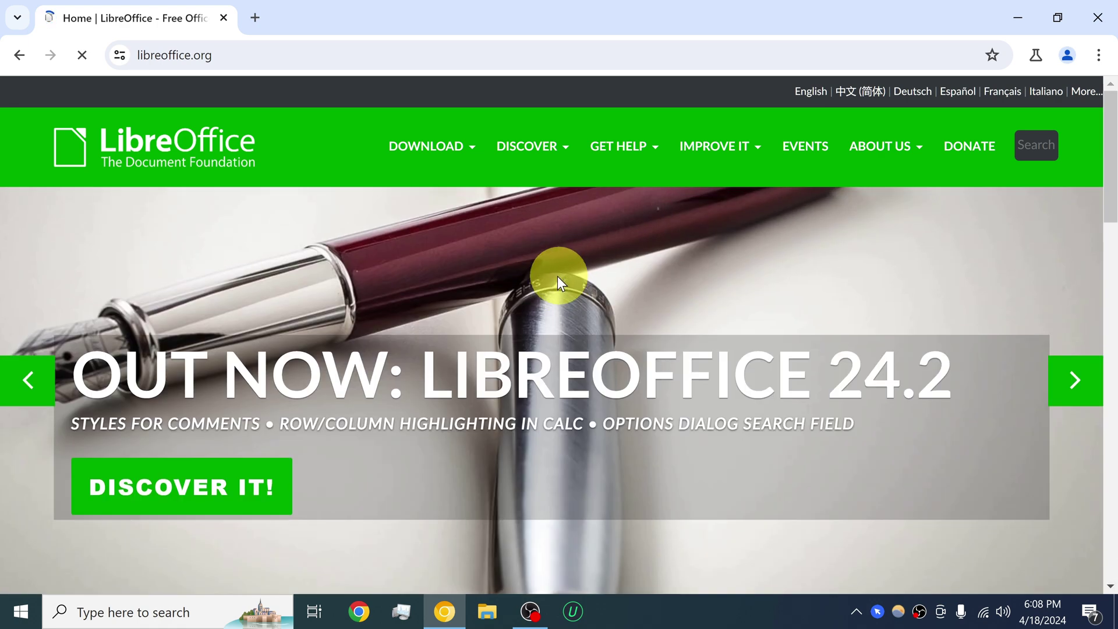
Open the Download LibreOffice page and view the offered 24.2.2 and 7.6.6 releases.
{"action": "left_click", "coordinate": [455, 162]}
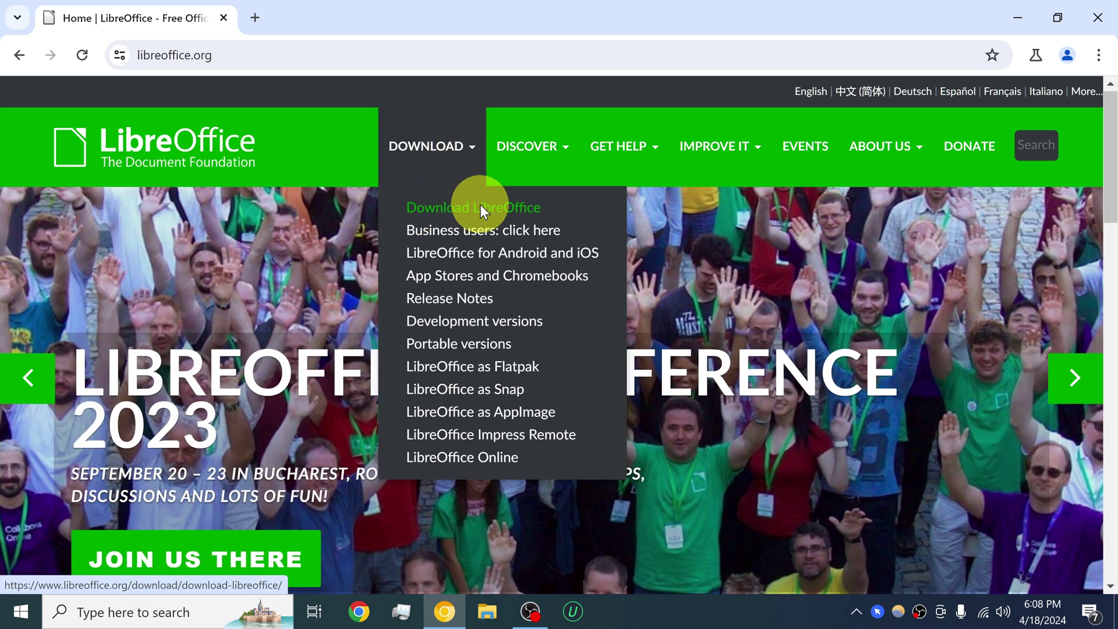
{"action": "left_click", "coordinate": [480, 208]}
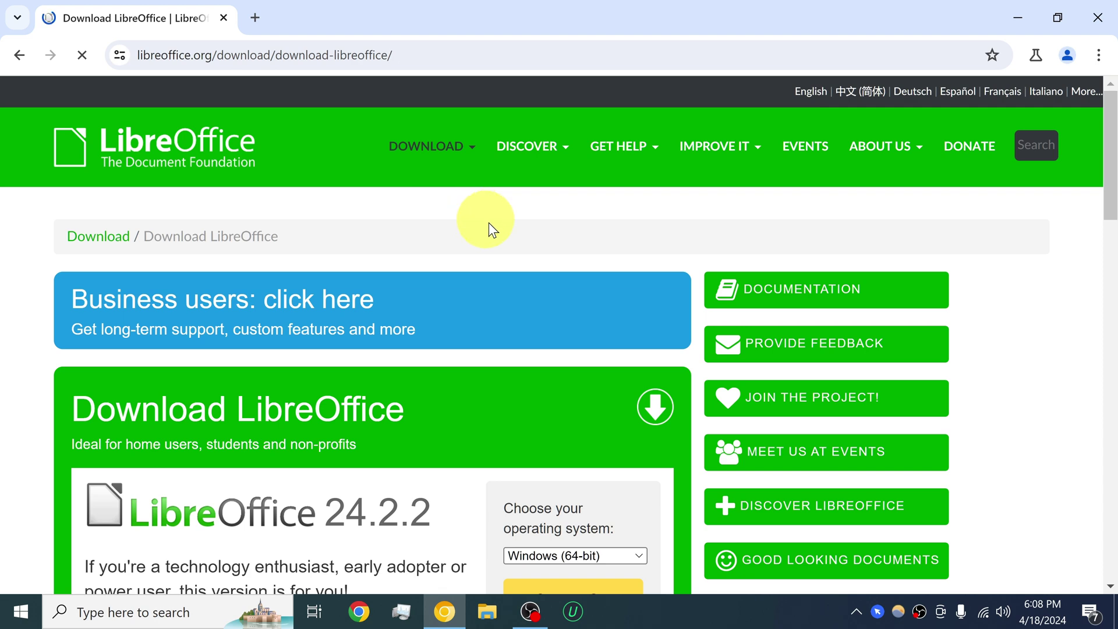
{"action": "scroll", "coordinate": [537, 285], "scroll_direction": "down", "scroll_amount": 4}
{"action": "scroll", "coordinate": [537, 284], "scroll_direction": "down", "scroll_amount": 1}
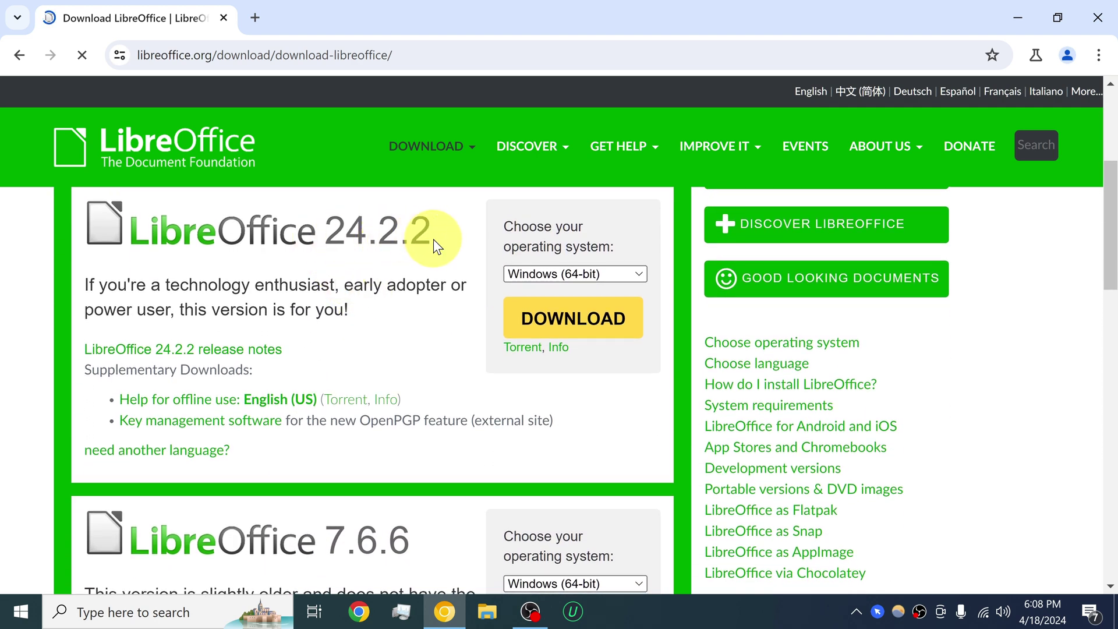
{"action": "scroll", "coordinate": [438, 244], "scroll_direction": "down", "scroll_amount": 5}
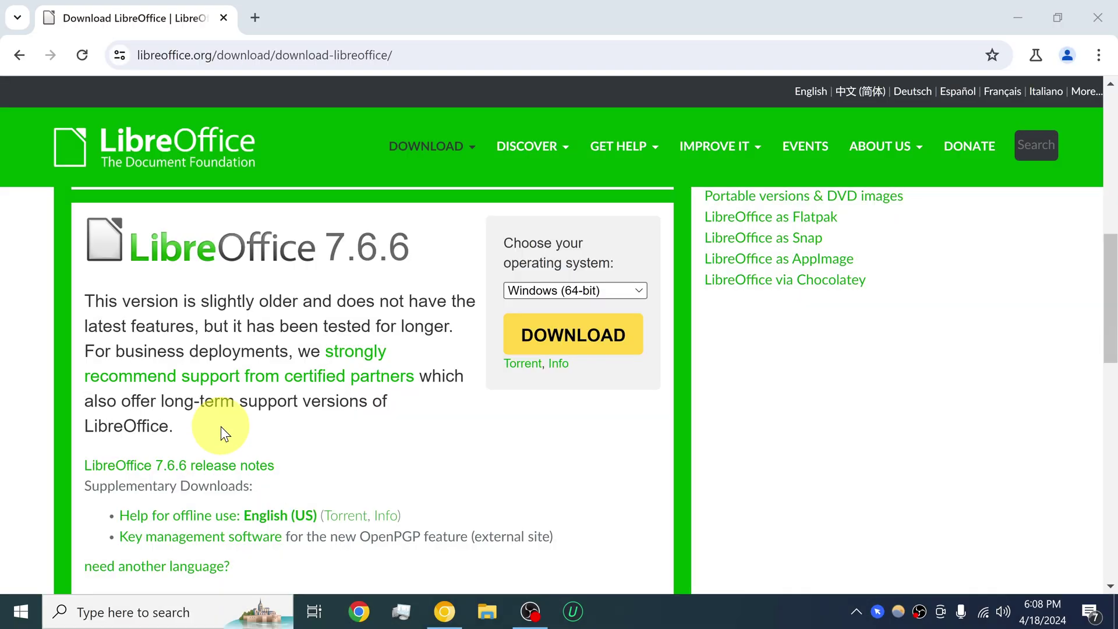
Compare the descriptions of the LibreOffice 24.2.2 and 7.6.6 releases on the download page.
{"action": "scroll", "coordinate": [415, 381], "scroll_direction": "up", "scroll_amount": 1}
{"action": "scroll", "coordinate": [415, 381], "scroll_direction": "up", "scroll_amount": 5}
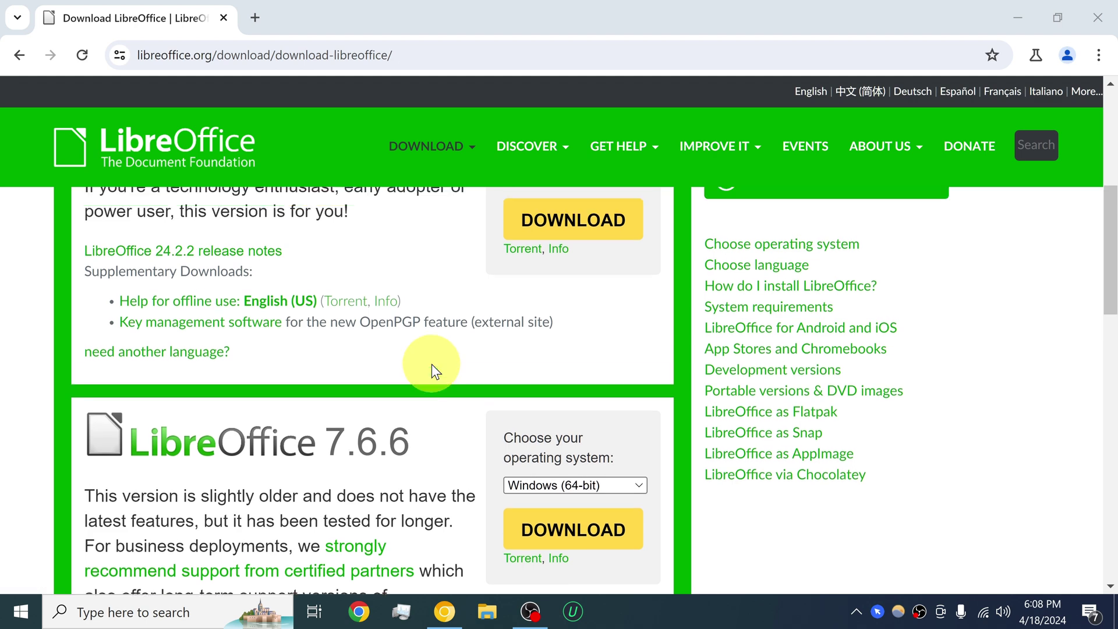
{"action": "left_click_drag", "start_coordinate": [162, 342], "coordinate": [308, 342]}
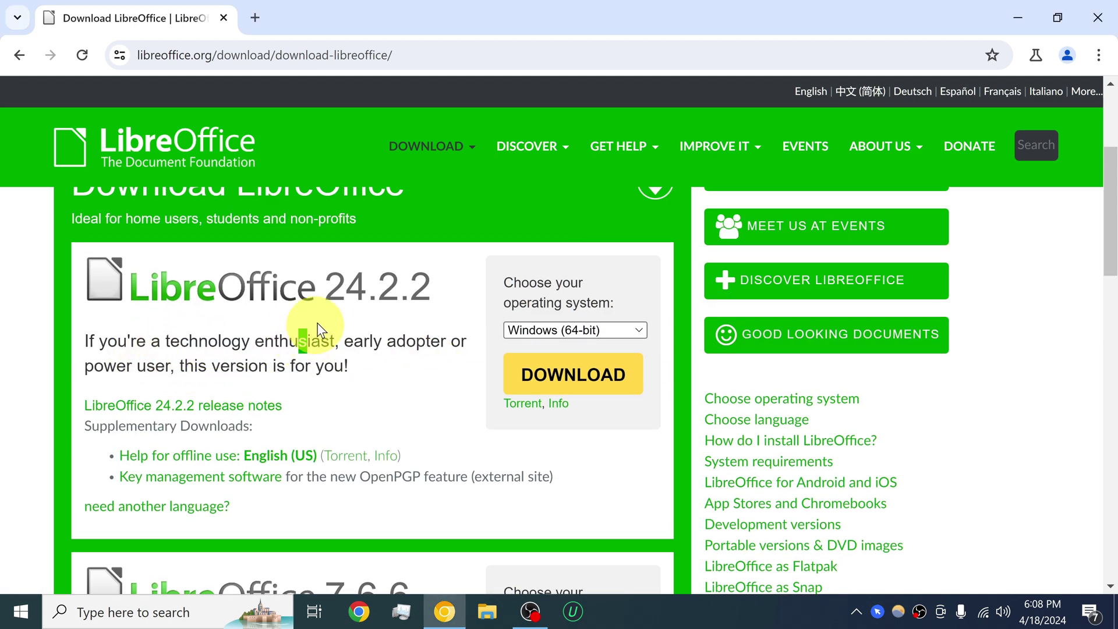
{"action": "scroll", "coordinate": [471, 285], "scroll_direction": "down", "scroll_amount": 1}
{"action": "scroll", "coordinate": [470, 285], "scroll_direction": "down", "scroll_amount": 6}
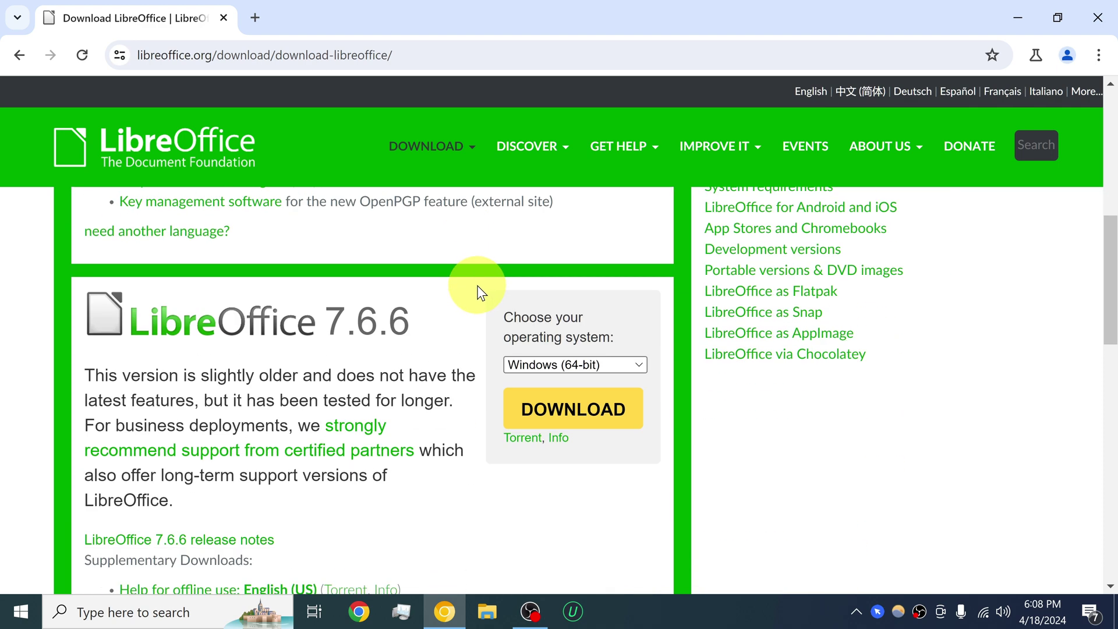
{"action": "left_click_drag", "start_coordinate": [424, 237], "coordinate": [324, 240]}
{"action": "left_click", "coordinate": [396, 294]}
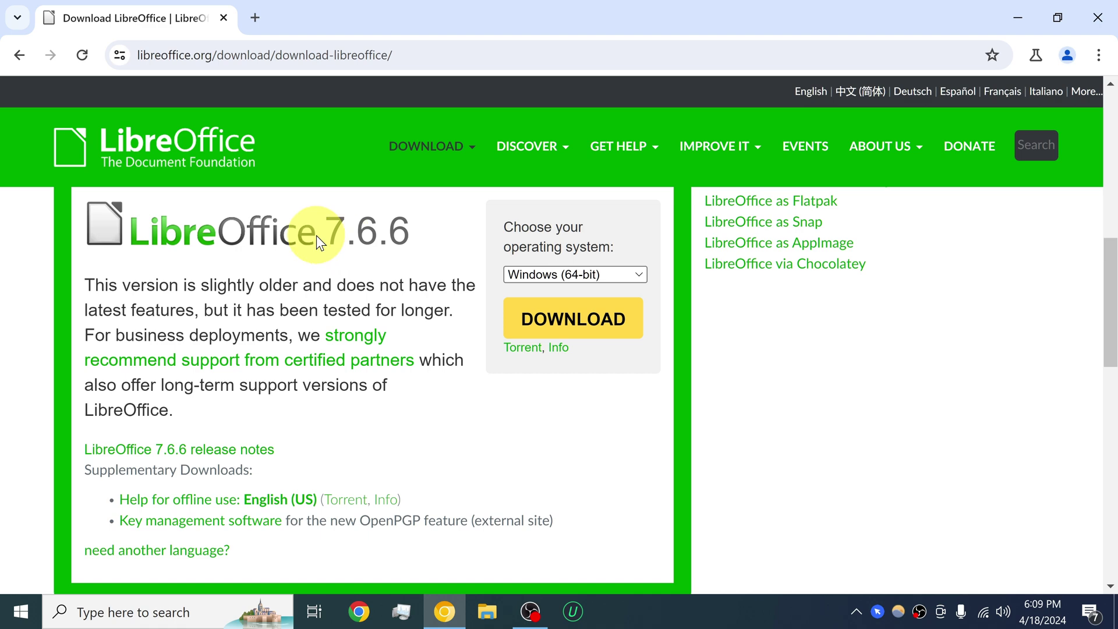
{"action": "left_click_drag", "start_coordinate": [319, 232], "coordinate": [429, 239]}
{"action": "left_click", "coordinate": [261, 283]}
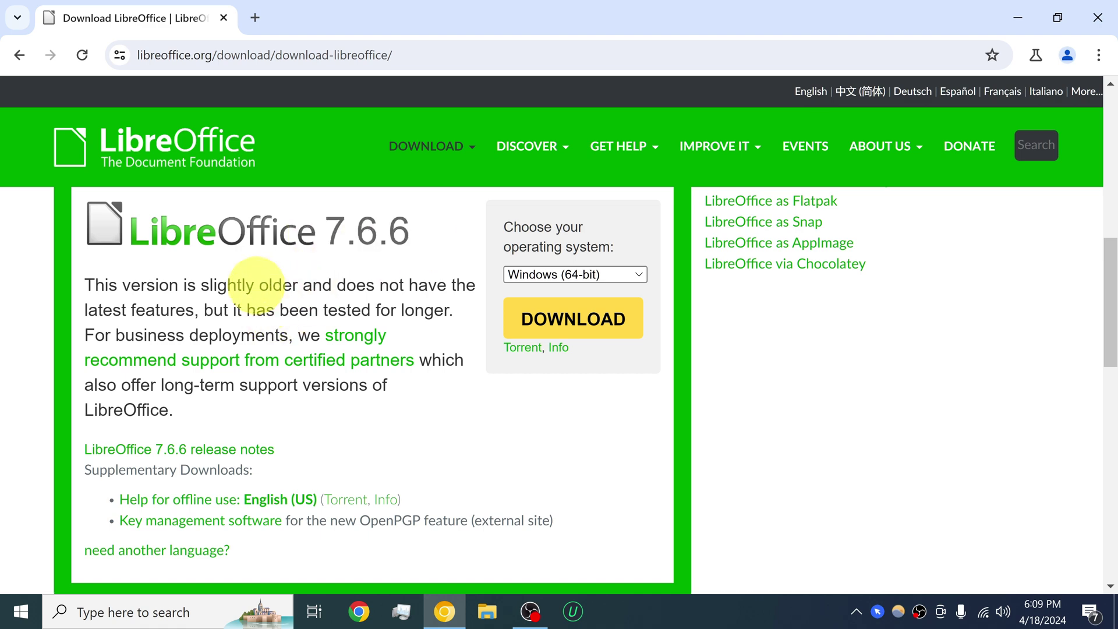
{"action": "scroll", "coordinate": [379, 314], "scroll_direction": "up", "scroll_amount": 5}
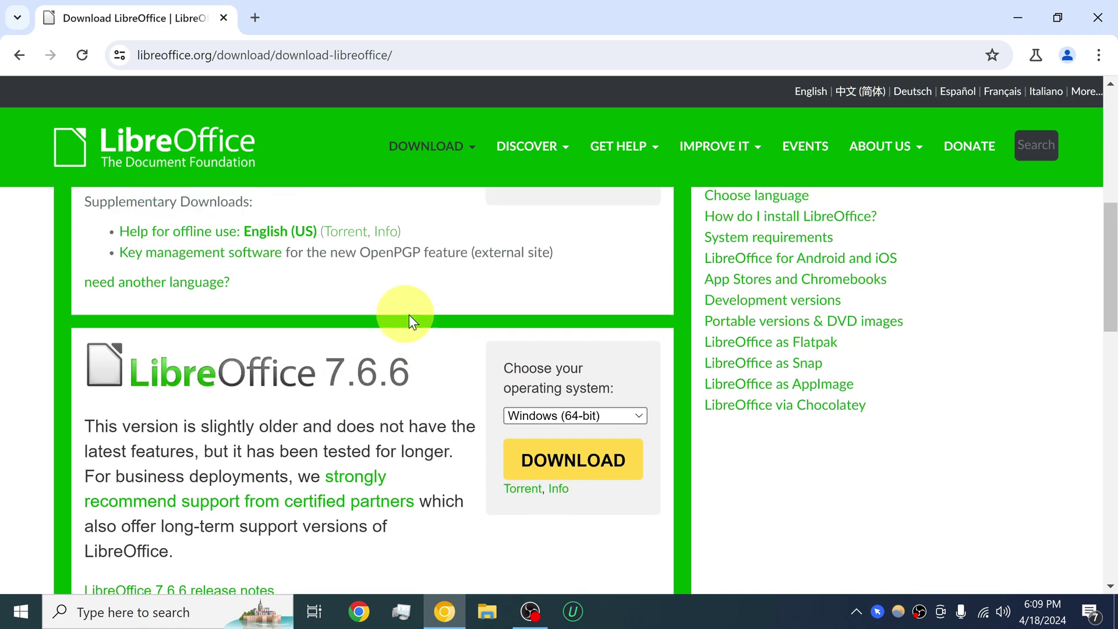
{"action": "scroll", "coordinate": [460, 333], "scroll_direction": "down", "scroll_amount": 5}
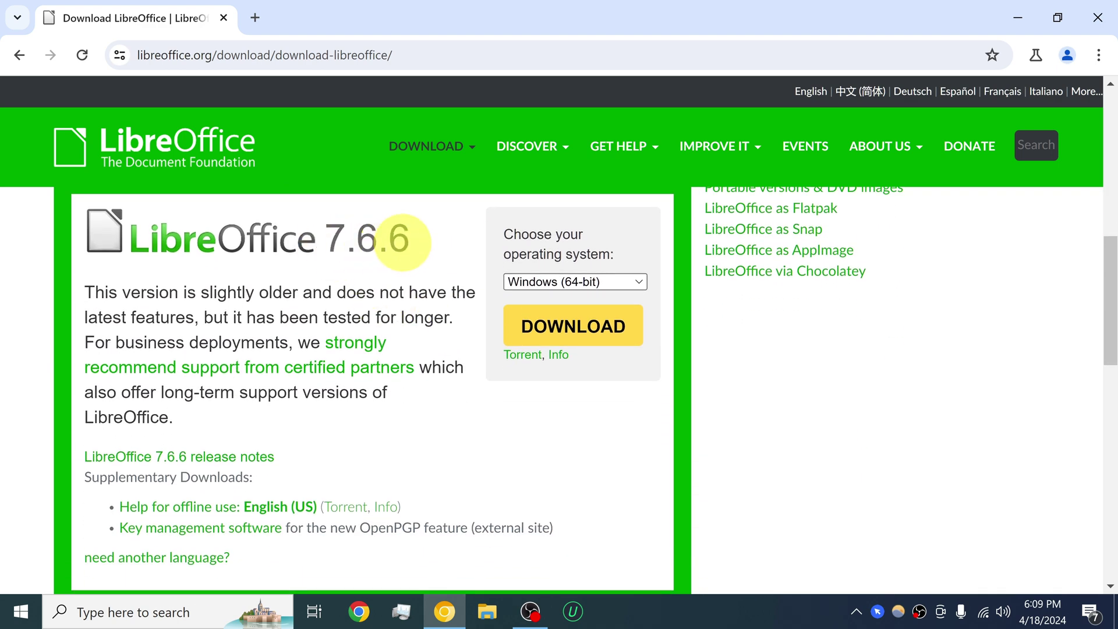
Download the LibreOffice 7.6.6 installer for Windows (64-bit) and look over the donation page.
{"action": "left_click", "coordinate": [621, 329]}
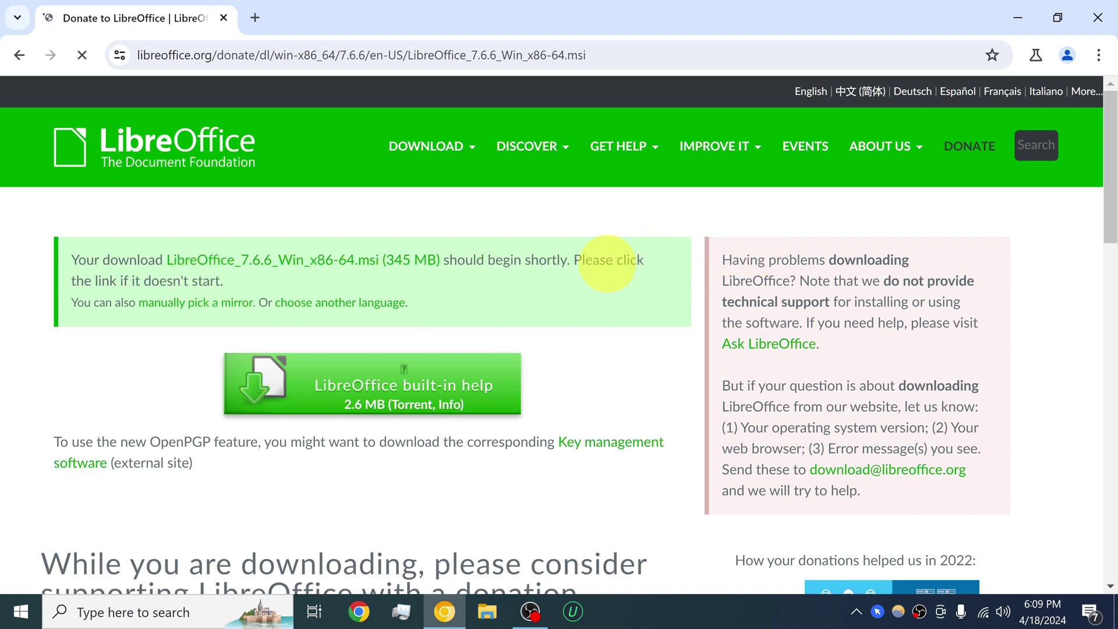
{"action": "scroll", "coordinate": [663, 289], "scroll_direction": "down", "scroll_amount": 3}
{"action": "scroll", "coordinate": [662, 289], "scroll_direction": "down", "scroll_amount": 4}
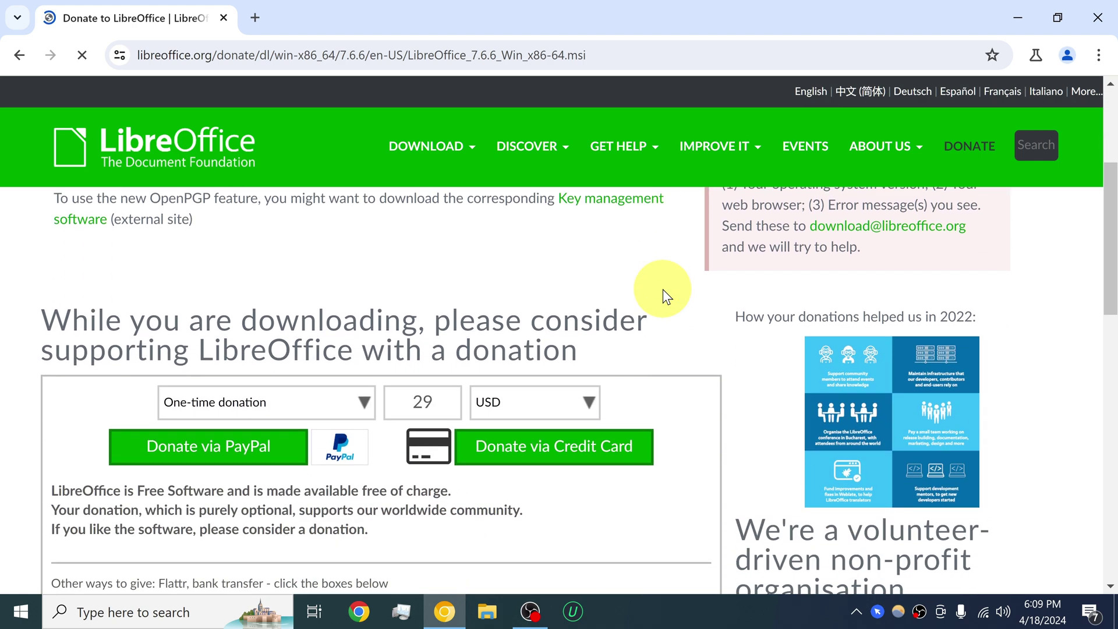
{"action": "scroll", "coordinate": [663, 289], "scroll_direction": "up", "scroll_amount": 6}
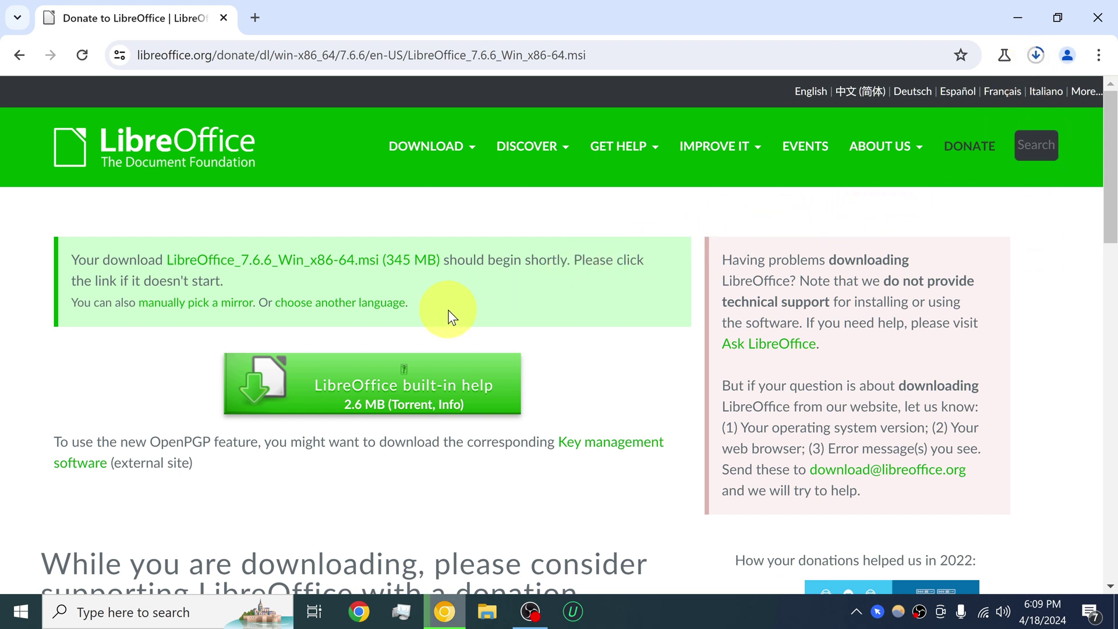
Show the finished download in its folder, maximize the folder window and run the LibreOffice_7.6.6_Win_x86-64 installer.
{"action": "left_click", "coordinate": [1034, 54]}
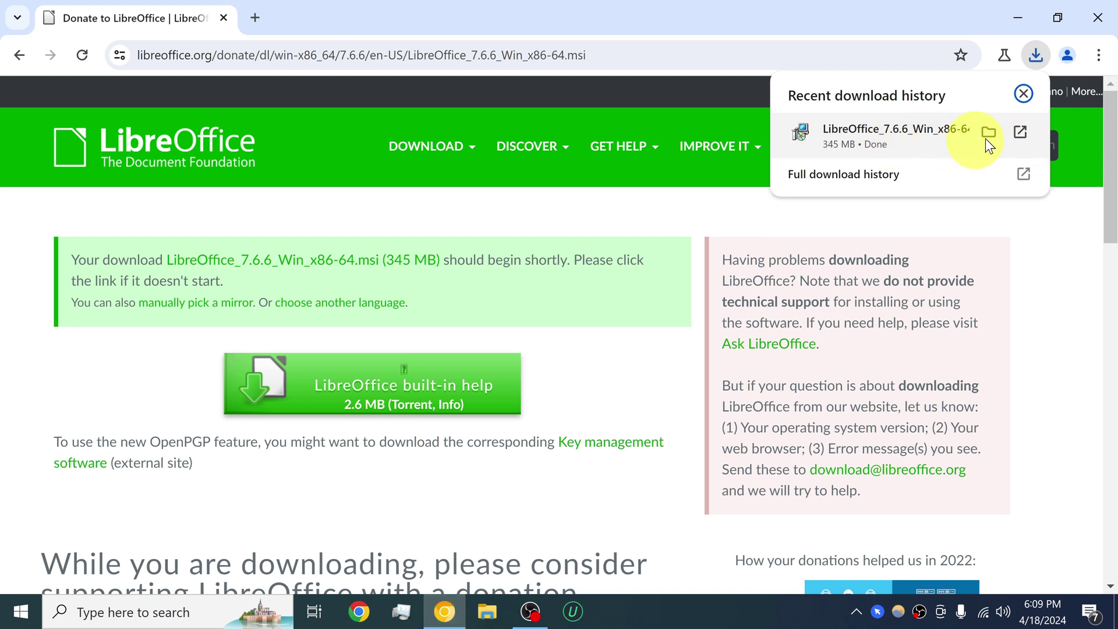
{"action": "left_click", "coordinate": [989, 130]}
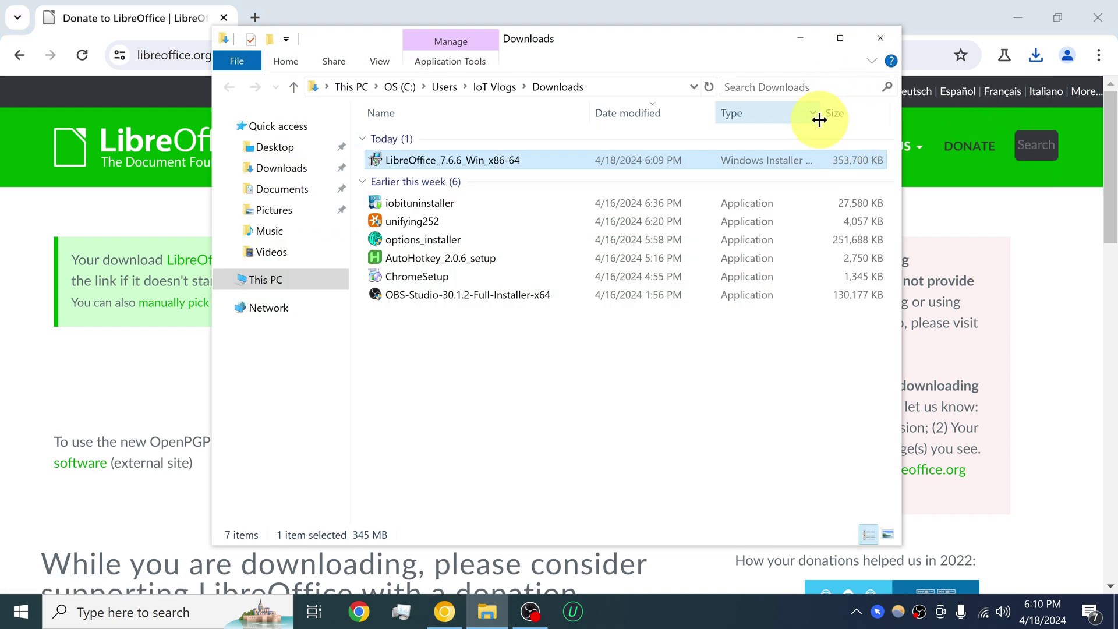
{"action": "left_click", "coordinate": [840, 39]}
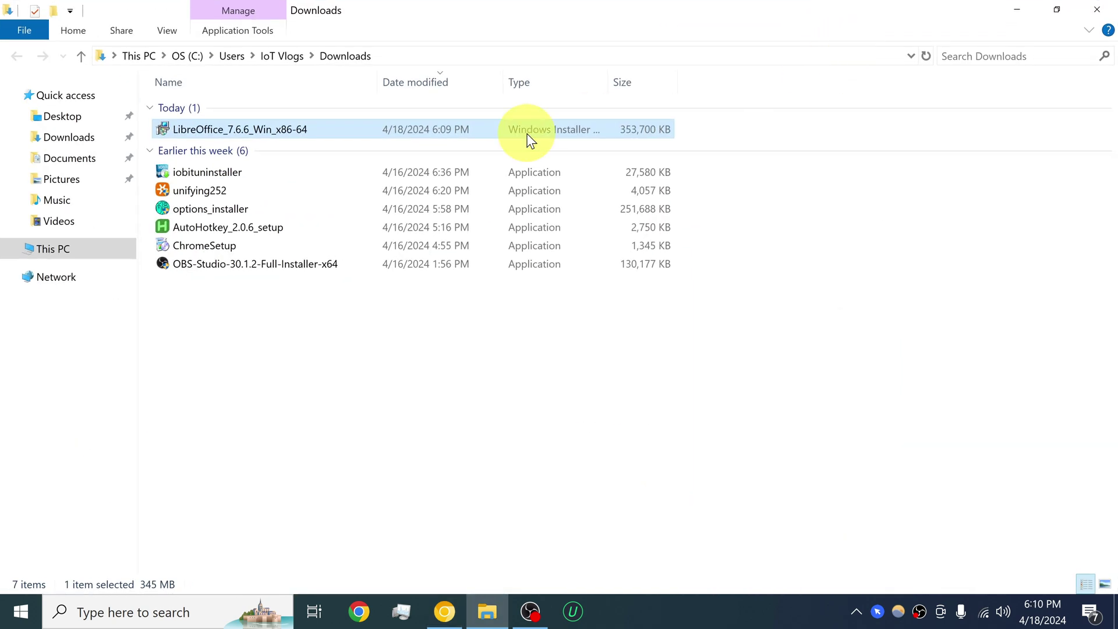
{"action": "double_click", "coordinate": [242, 134]}
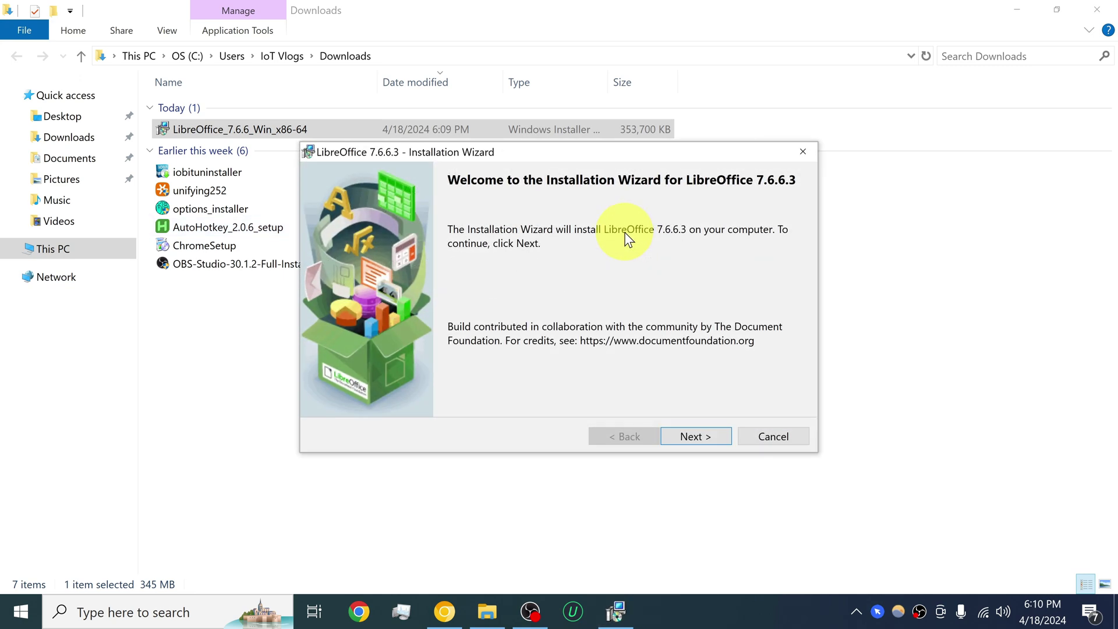
Start the LibreOffice installation with the Typical setup type, keeping the desktop shortcut and loading during system start-up enabled.
{"action": "left_click", "coordinate": [693, 438]}
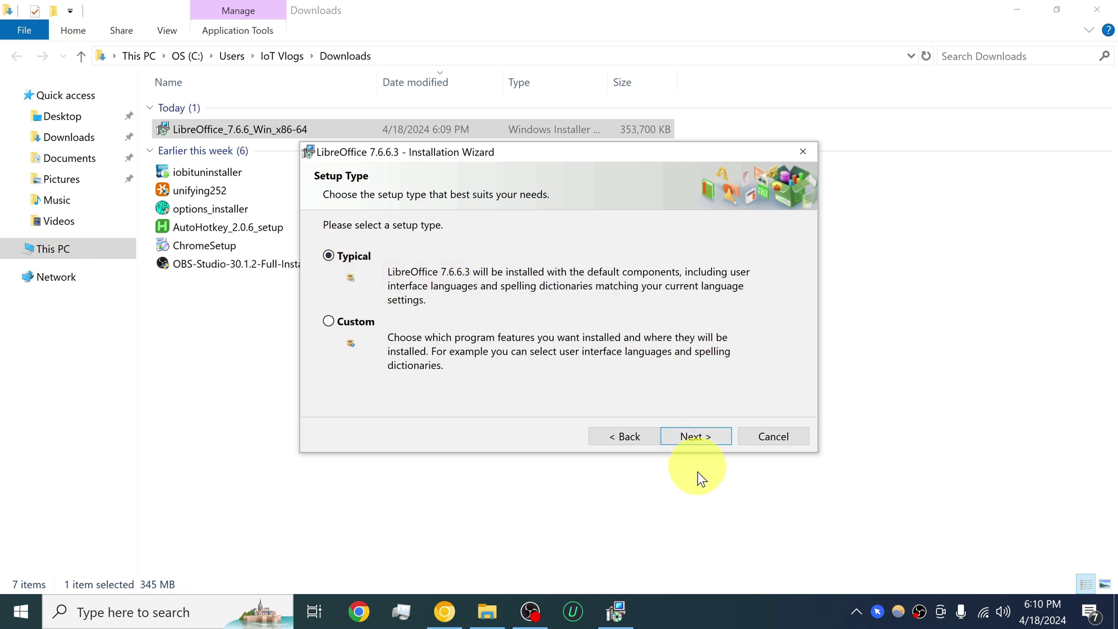
{"action": "left_click", "coordinate": [696, 437]}
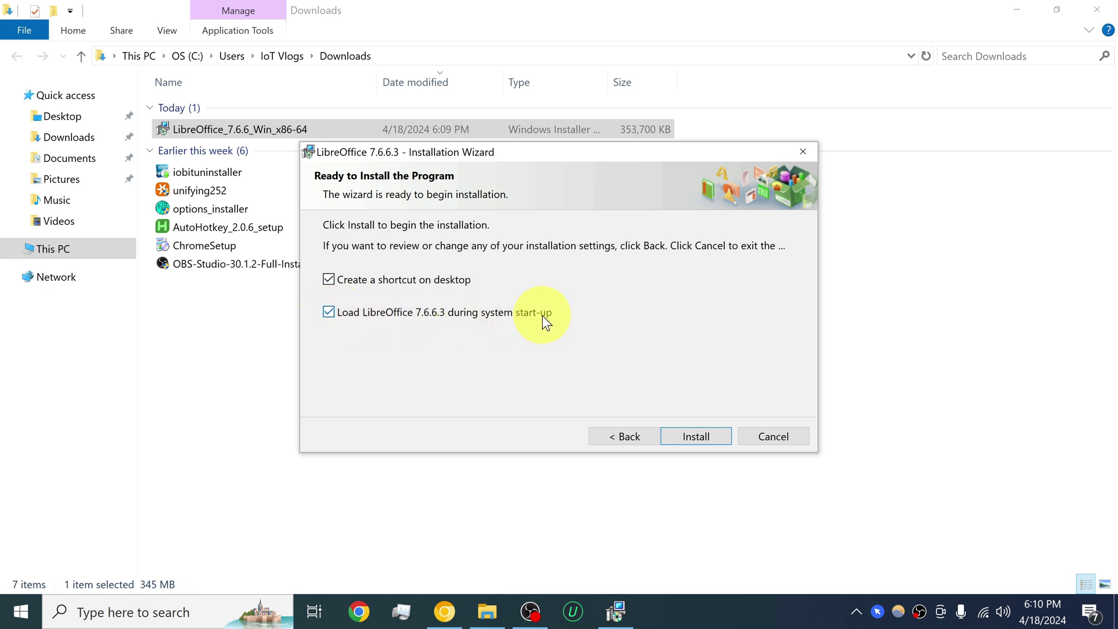
{"action": "left_click", "coordinate": [704, 440]}
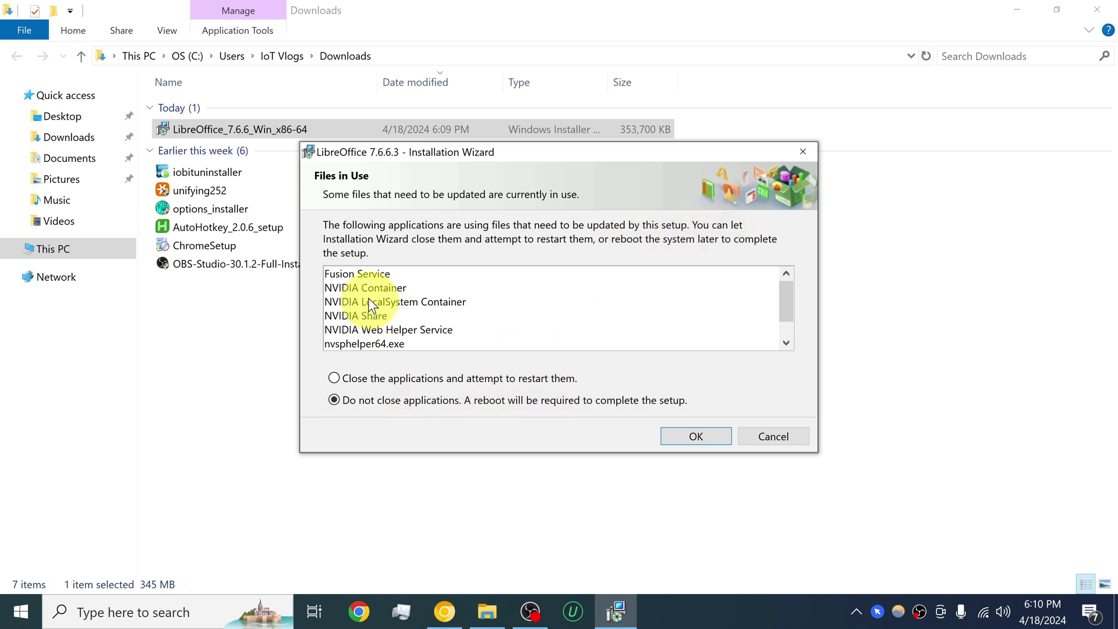
Review the applications listed as using files and continue the setup without closing them.
{"action": "scroll", "coordinate": [422, 297], "scroll_direction": "down", "scroll_amount": 1}
{"action": "scroll", "coordinate": [423, 300], "scroll_direction": "up", "scroll_amount": 1}
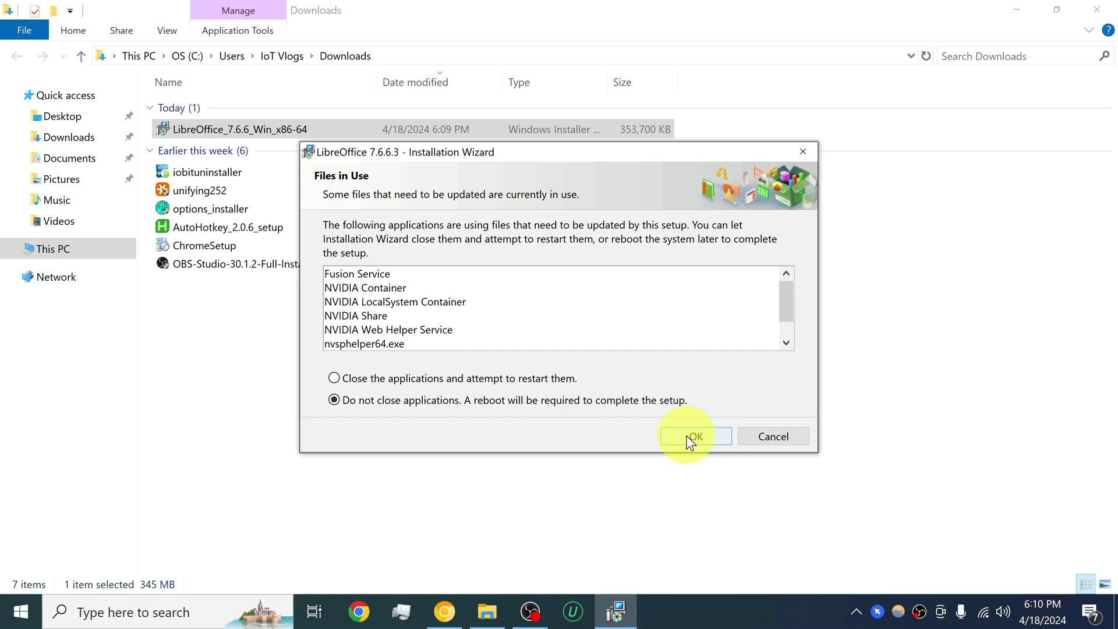
{"action": "left_click", "coordinate": [706, 436]}
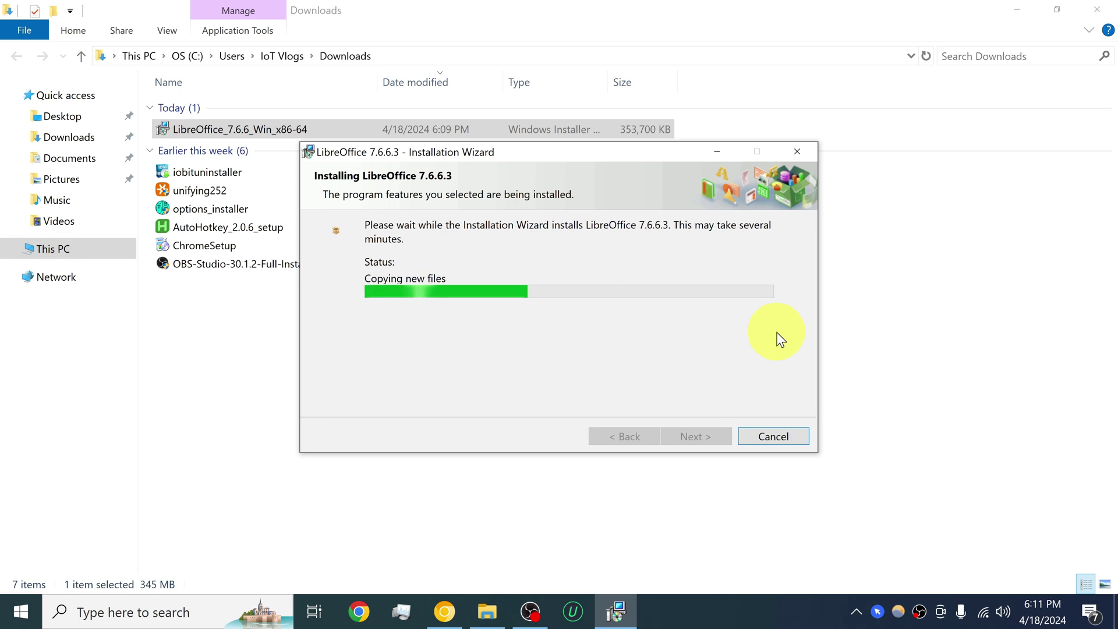
Minimize the open windows, open the Sample for LibreOffice folder from the desktop and arrange it beside the installation wizard.
{"action": "left_click", "coordinate": [1016, 9]}
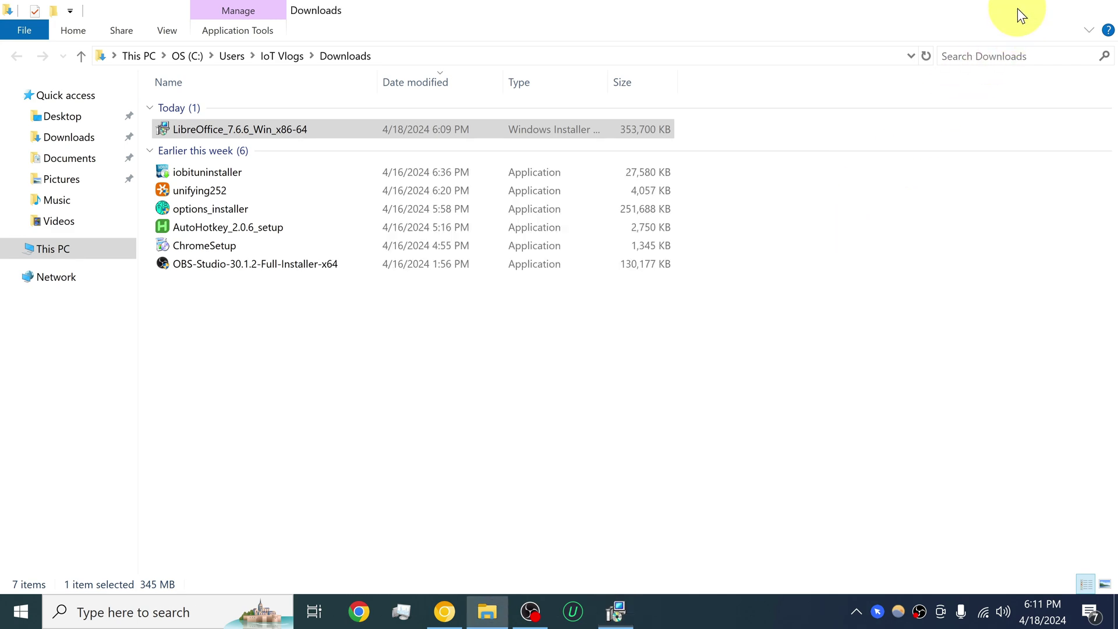
{"action": "left_click", "coordinate": [1014, 16]}
{"action": "left_click_drag", "start_coordinate": [656, 152], "coordinate": [586, 112]}
{"action": "double_click", "coordinate": [1079, 32]}
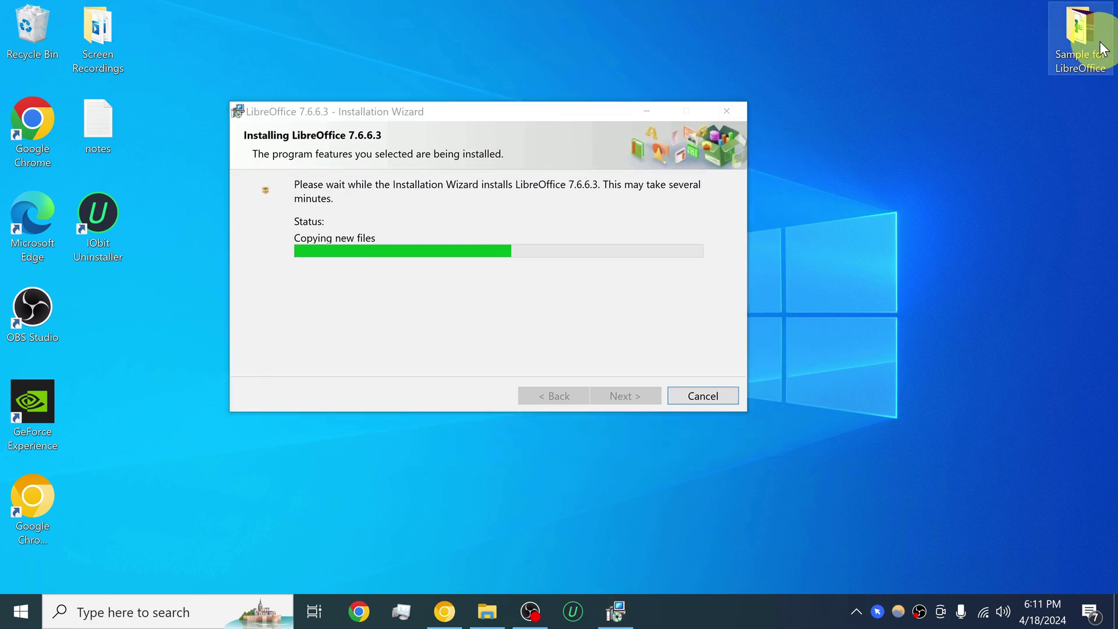
{"action": "left_click_drag", "start_coordinate": [494, 65], "coordinate": [825, 28]}
{"action": "left_click_drag", "start_coordinate": [470, 119], "coordinate": [303, 112]}
{"action": "left_click_drag", "start_coordinate": [807, 28], "coordinate": [604, 22]}
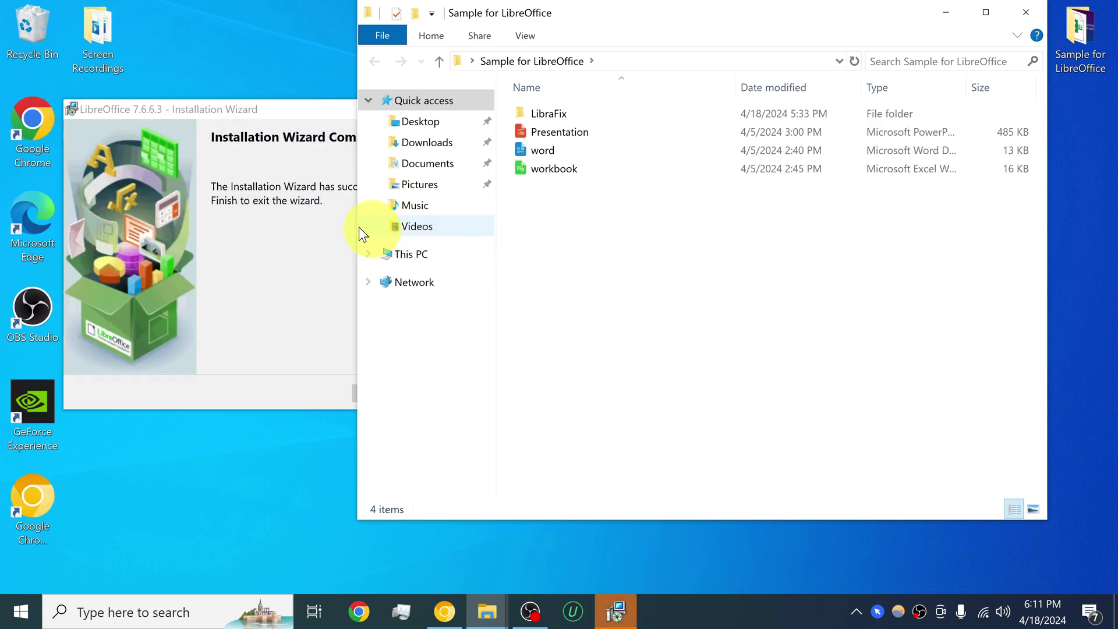
Finish the completed LibreOffice installation wizard and move its restart prompt lower on the desktop.
{"action": "left_click", "coordinate": [288, 116]}
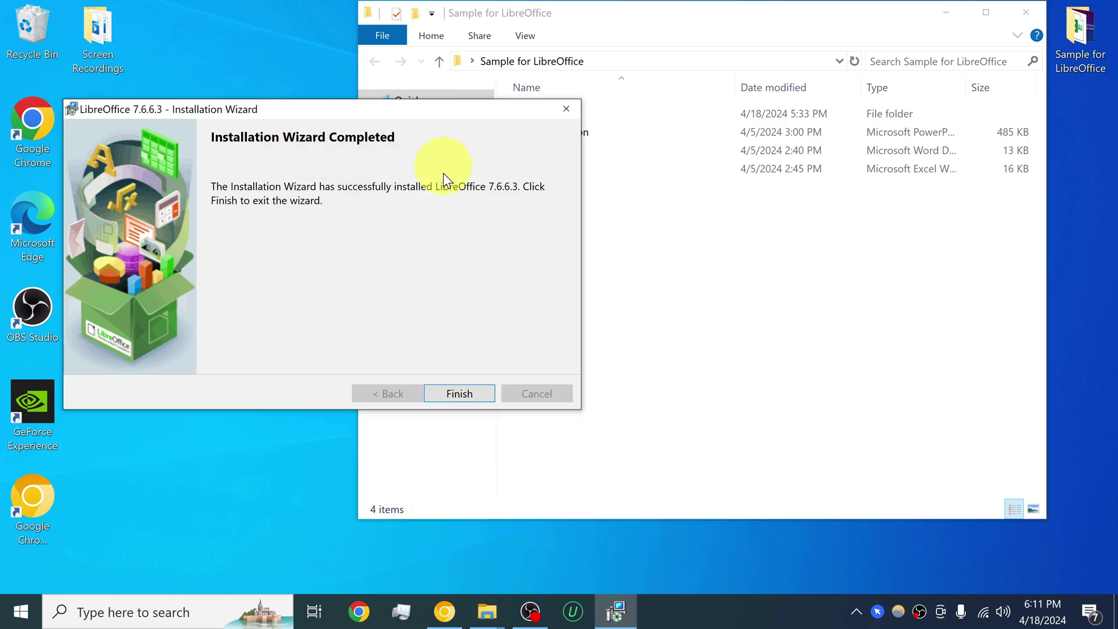
{"action": "left_click", "coordinate": [457, 390]}
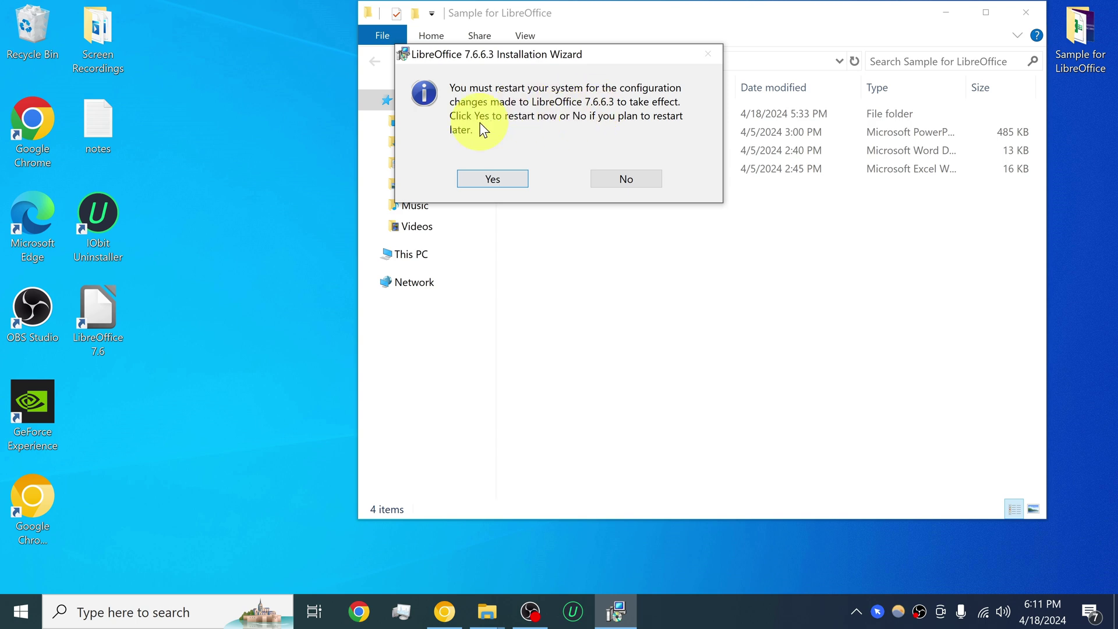
{"action": "left_click_drag", "start_coordinate": [621, 60], "coordinate": [606, 167]}
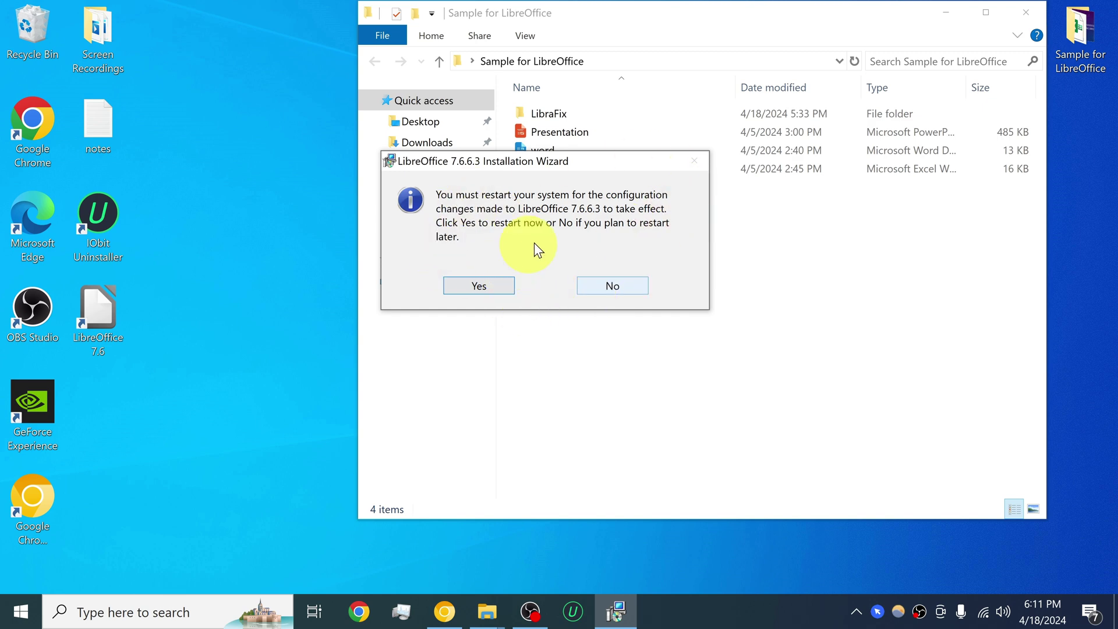
Postpone the system restart and move the Sample for LibreOffice folder window toward the middle of the desktop.
{"action": "left_click", "coordinate": [638, 292]}
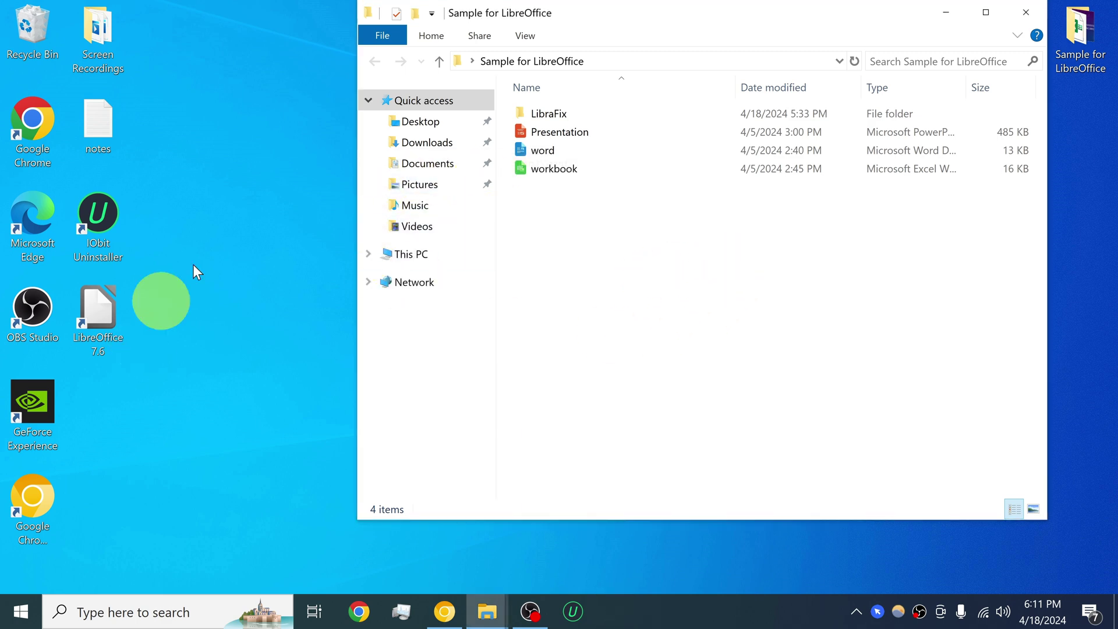
{"action": "left_click_drag", "start_coordinate": [758, 17], "coordinate": [662, 56]}
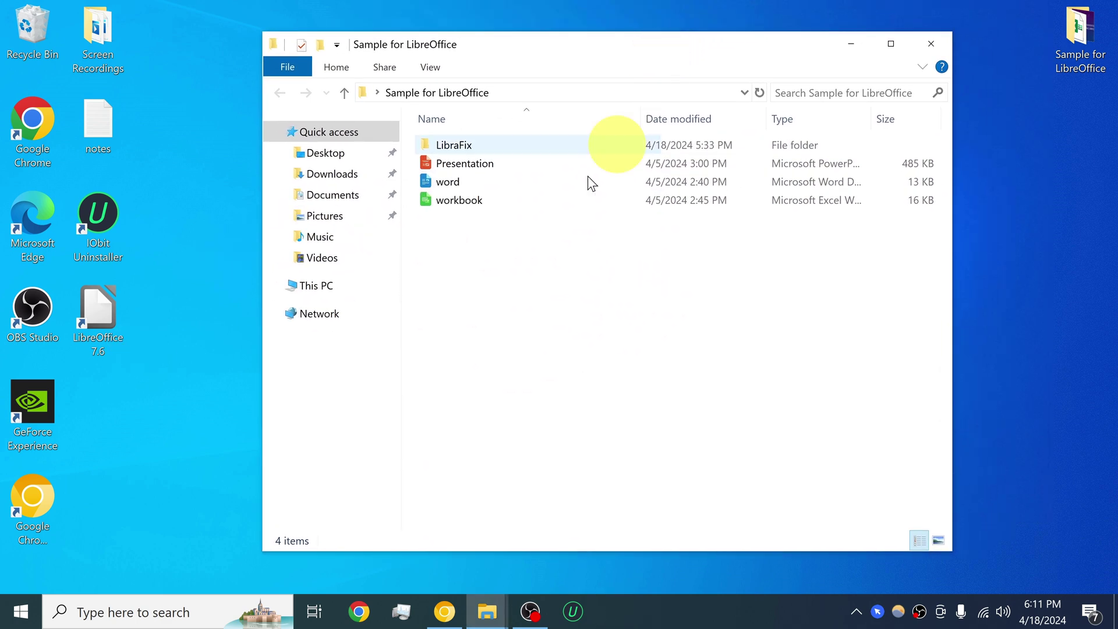
{"action": "left_click", "coordinate": [464, 202]}
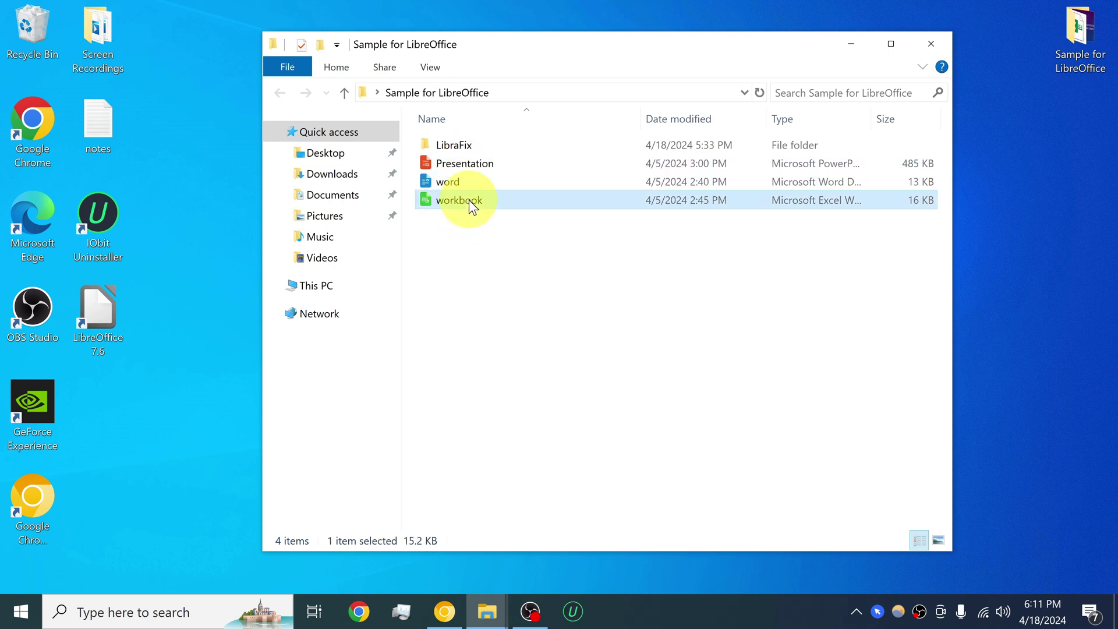
{"action": "left_click", "coordinate": [484, 170]}
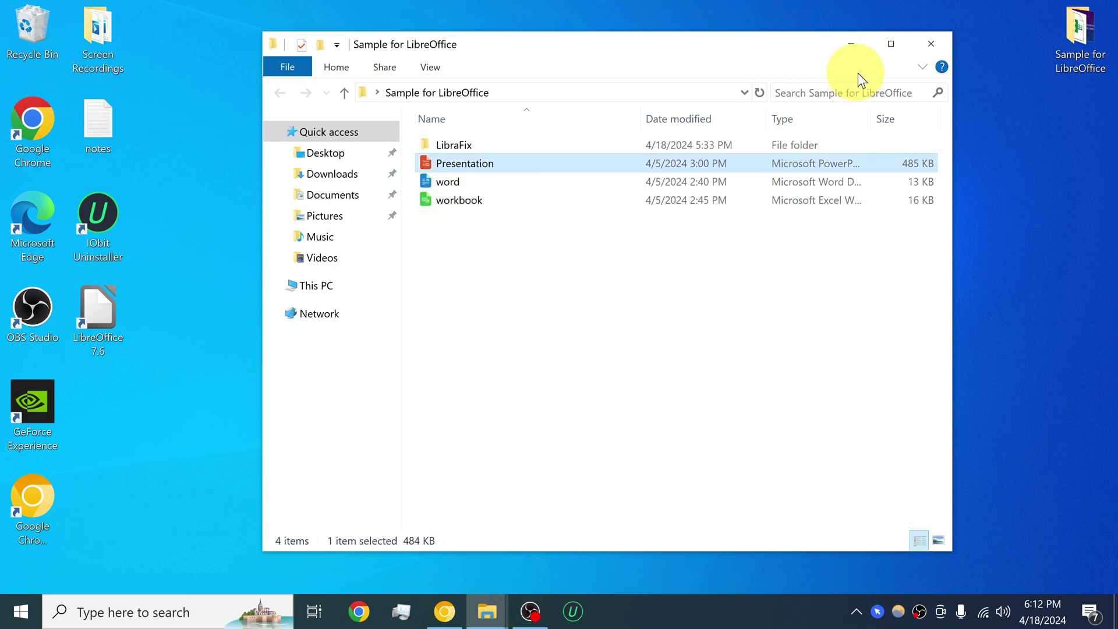
Maximize the folder window, widen the Type column to show the full file types, and restore the window to a smaller size.
{"action": "left_click", "coordinate": [891, 44]}
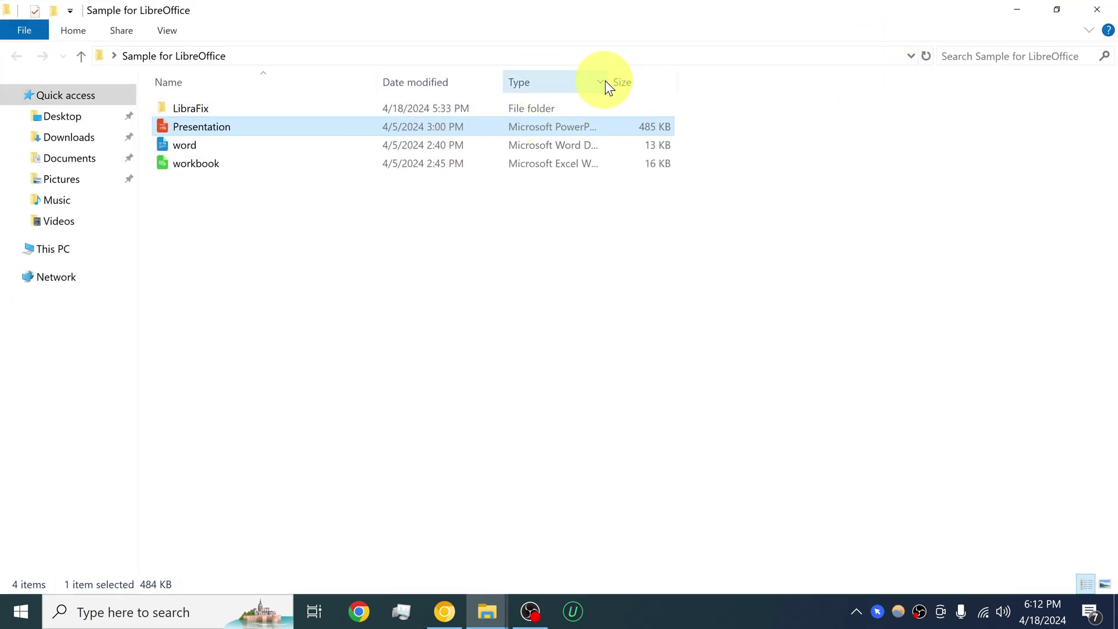
{"action": "left_click_drag", "start_coordinate": [608, 79], "coordinate": [781, 83]}
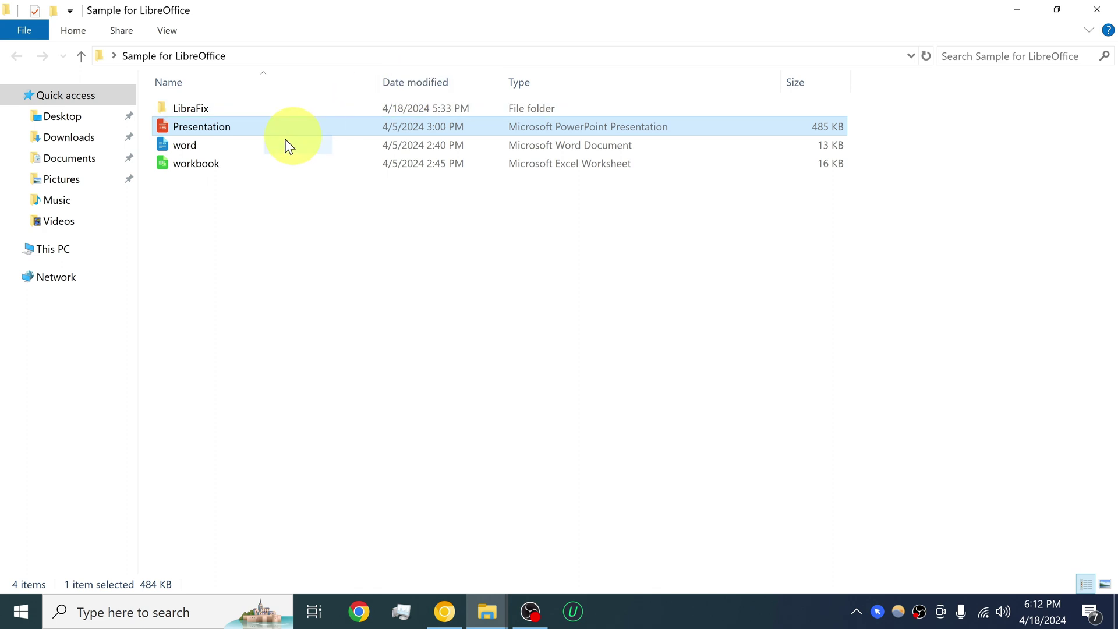
{"action": "left_click_drag", "start_coordinate": [349, 11], "coordinate": [644, 44]}
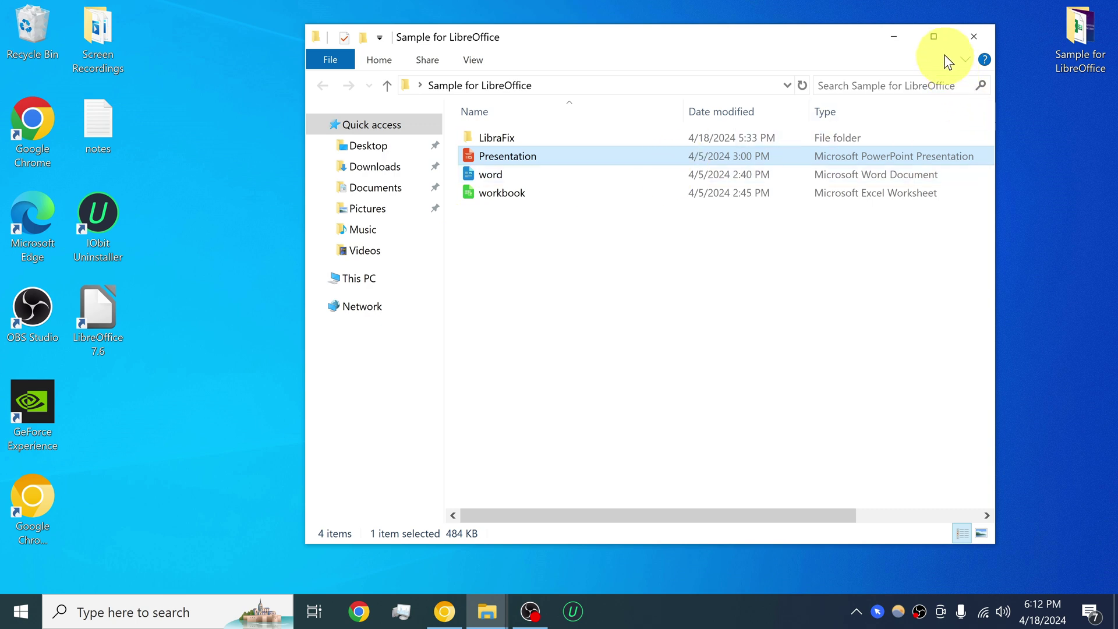
{"action": "left_click", "coordinate": [219, 254]}
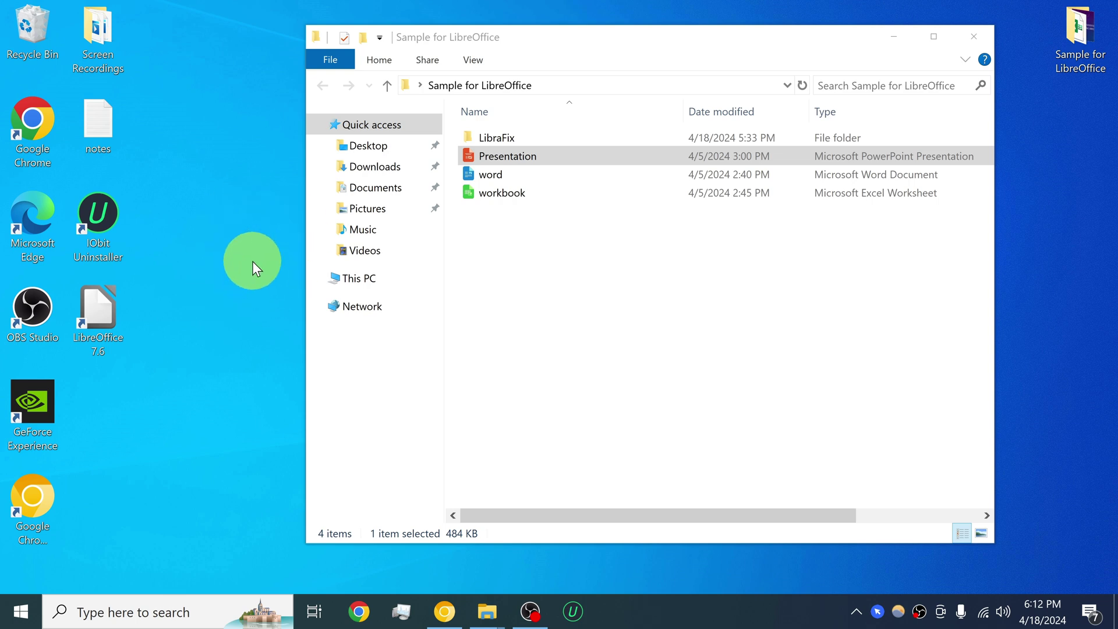
Show file name extensions for the files in the Sample for LibreOffice folder.
{"action": "left_click", "coordinate": [518, 174]}
{"action": "right_click", "coordinate": [569, 169]}
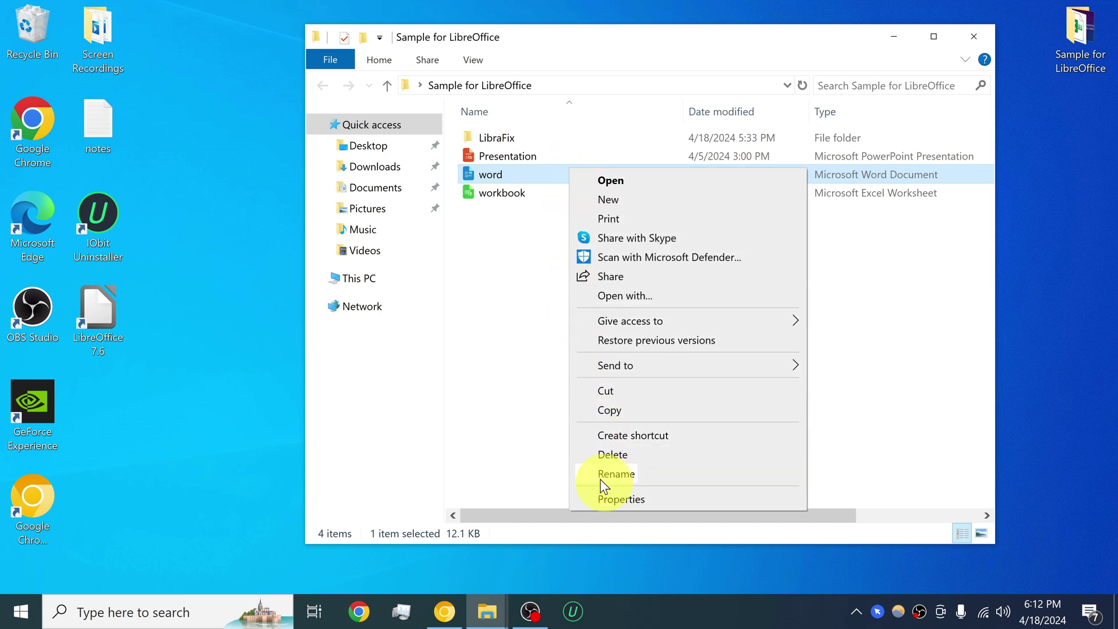
{"action": "left_click", "coordinate": [534, 337]}
{"action": "left_click", "coordinate": [477, 63]}
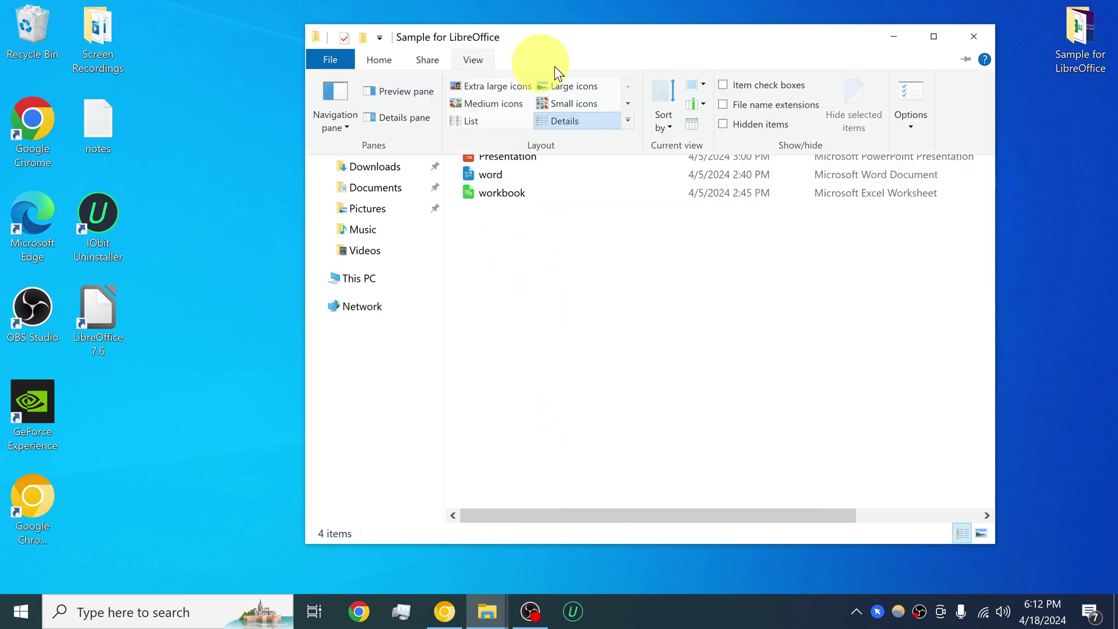
{"action": "left_click", "coordinate": [735, 107]}
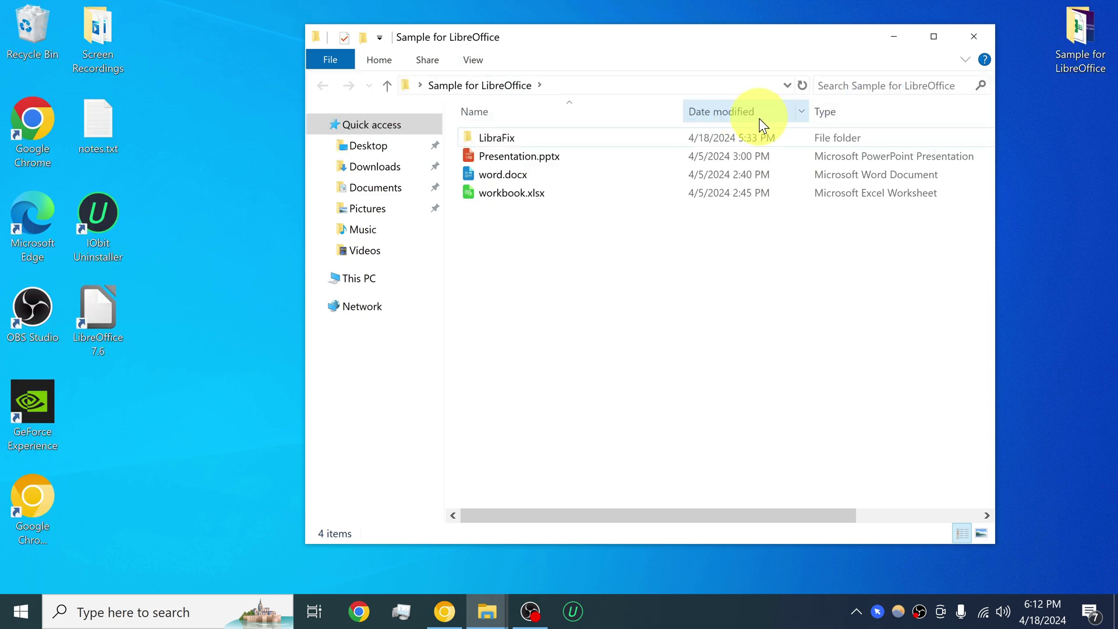
Open word.docx in LibreOffice Writer and move the Tip of the Day dialog higher above the document text.
{"action": "left_click", "coordinate": [504, 174]}
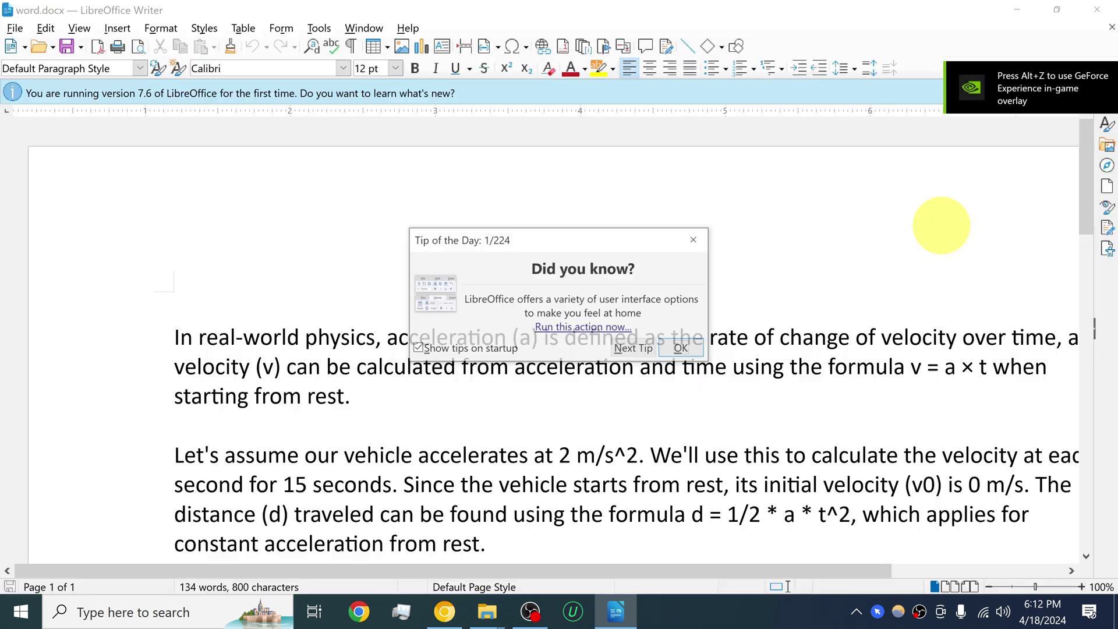
{"action": "left_click_drag", "start_coordinate": [610, 236], "coordinate": [611, 178]}
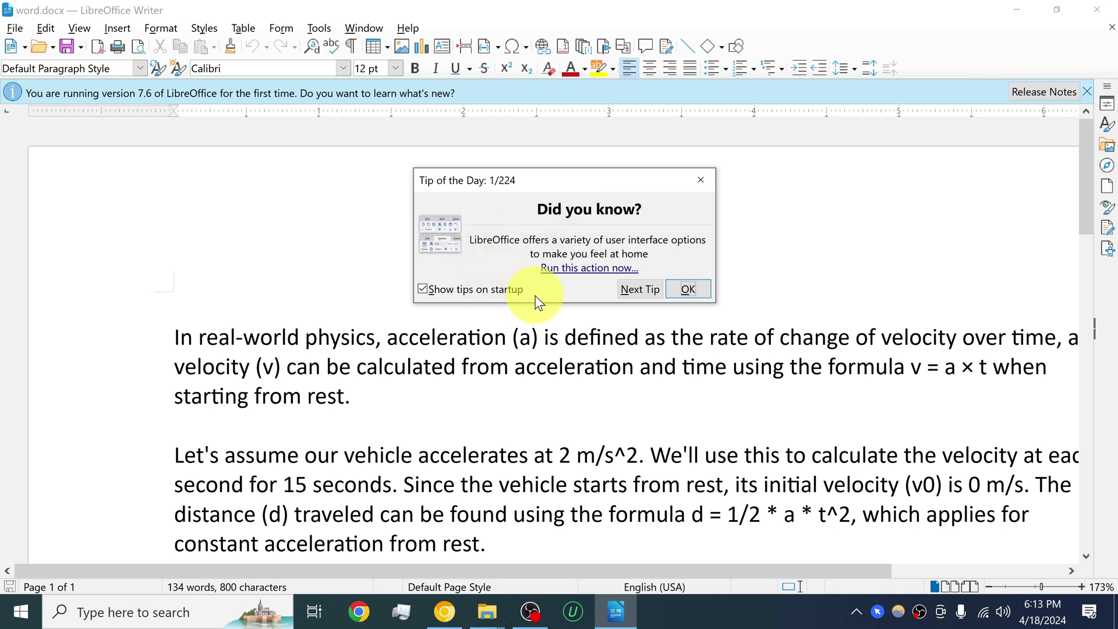
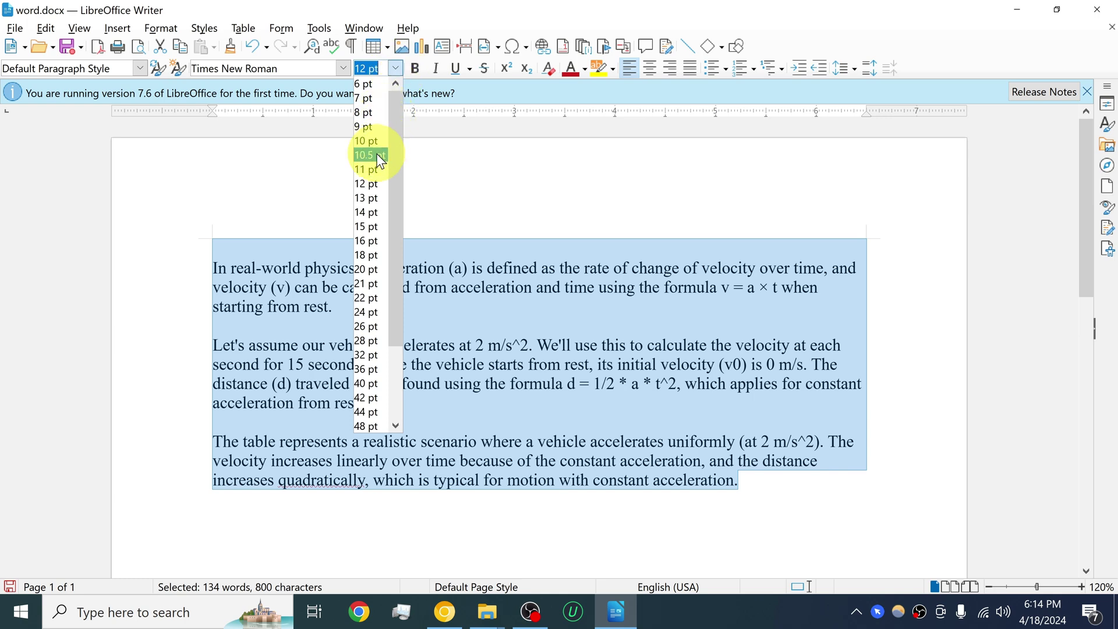
Set the selected document text to 10 pt and dismiss the first-run information bar about version 7.6.
{"action": "left_click", "coordinate": [366, 140]}
{"action": "left_click", "coordinate": [532, 263]}
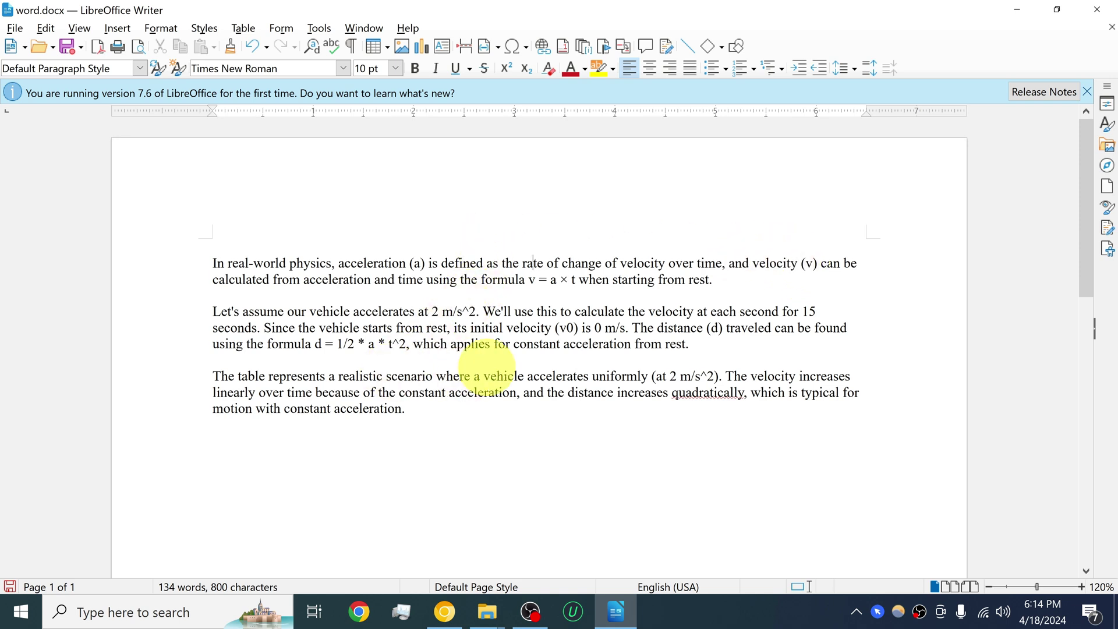
{"action": "left_click", "coordinate": [1086, 91]}
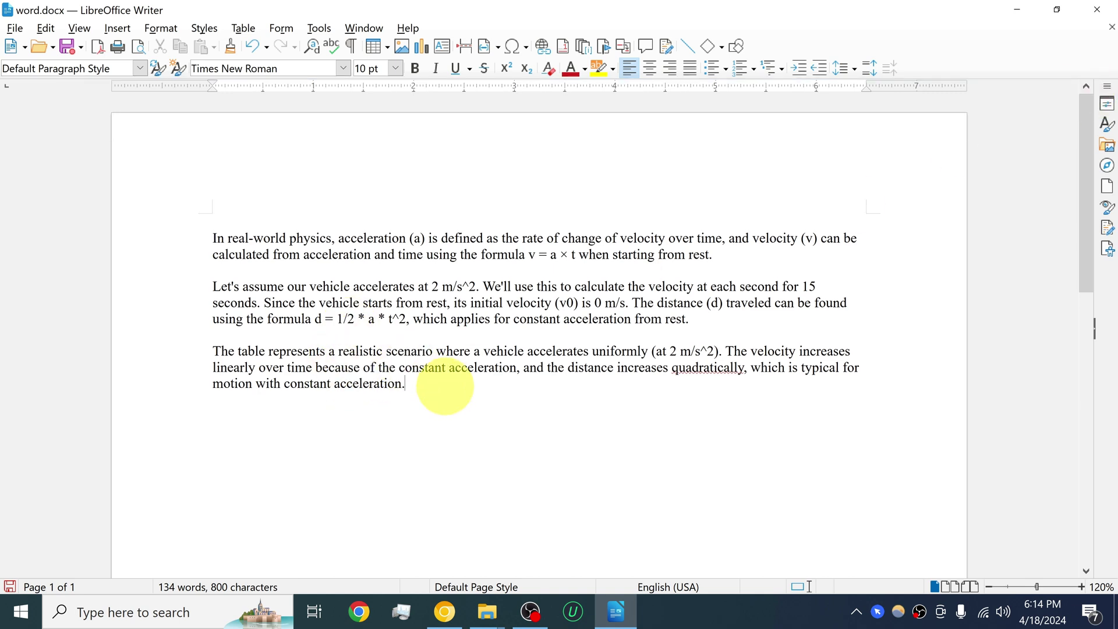
While closing word.docx, turn off asking when not saving in ODF or default format, and cancel the save.
{"action": "left_click", "coordinate": [1100, 13]}
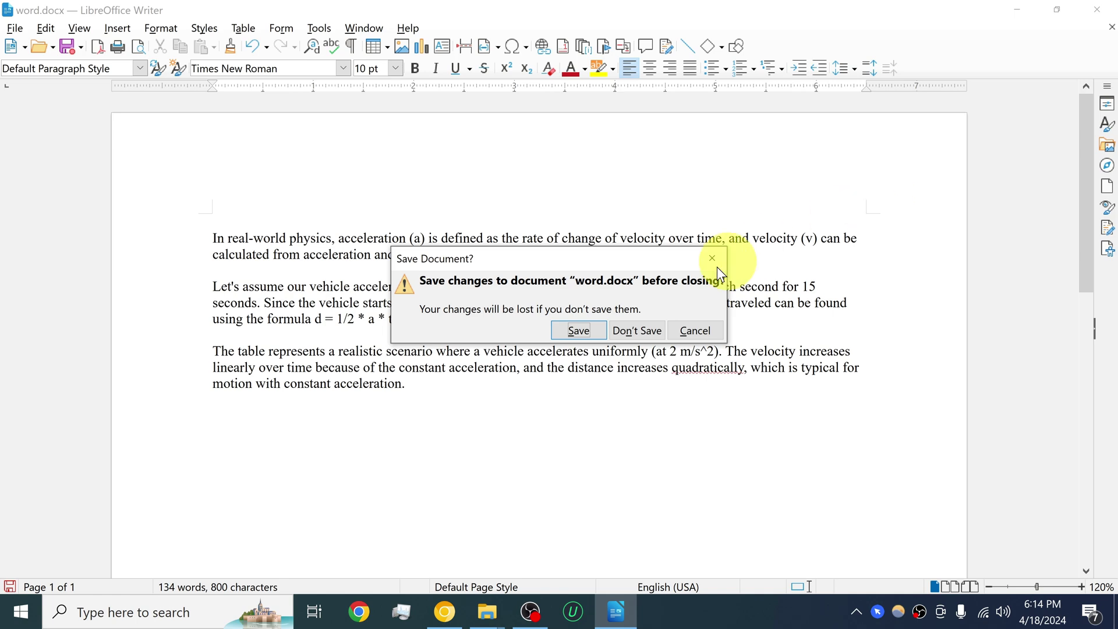
{"action": "left_click", "coordinate": [576, 329]}
{"action": "left_click_drag", "start_coordinate": [457, 309], "coordinate": [491, 304]}
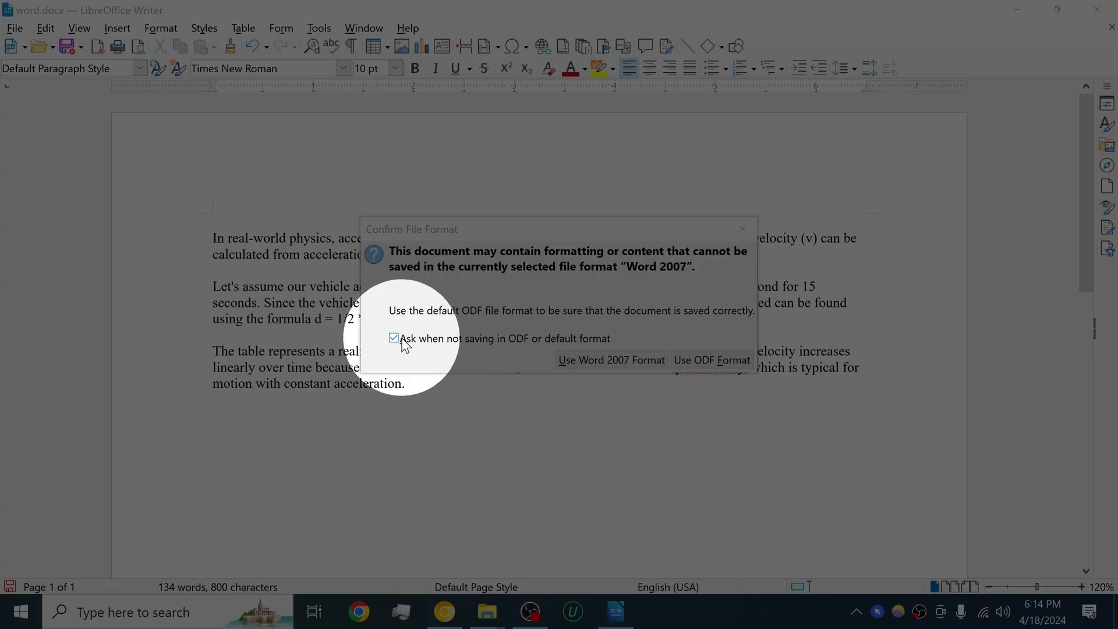
{"action": "left_click", "coordinate": [395, 339]}
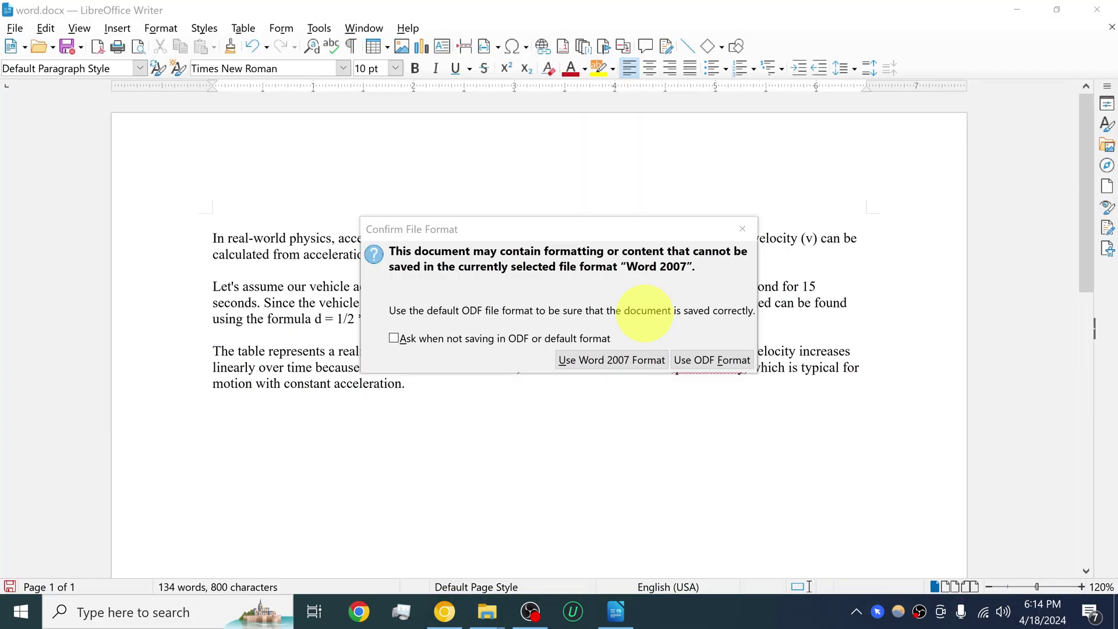
{"action": "left_click", "coordinate": [742, 235]}
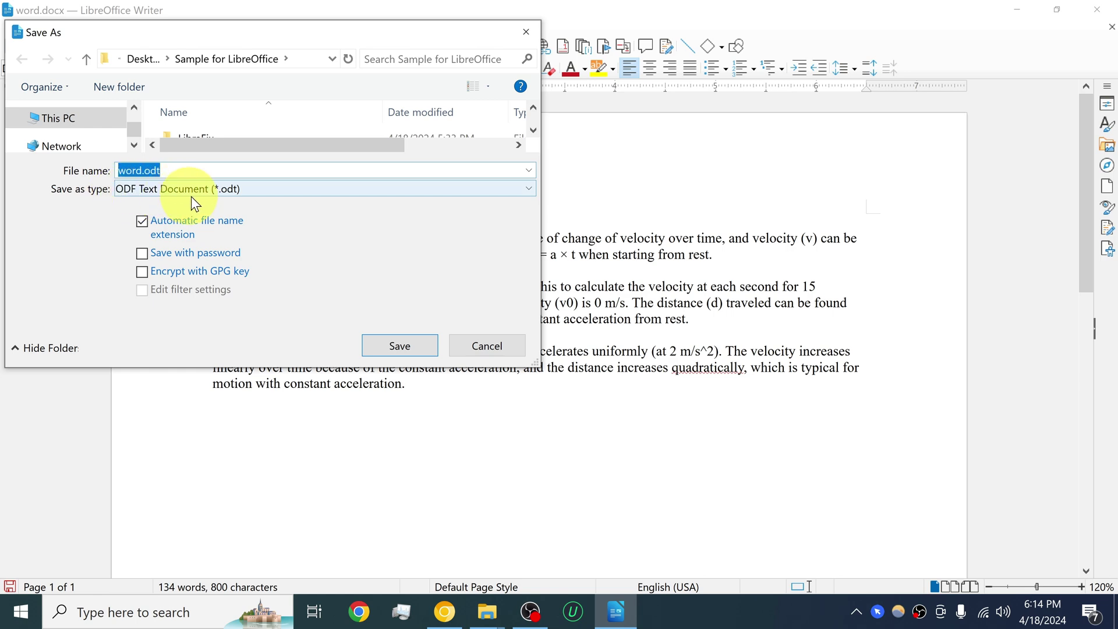
{"action": "left_click", "coordinate": [496, 345]}
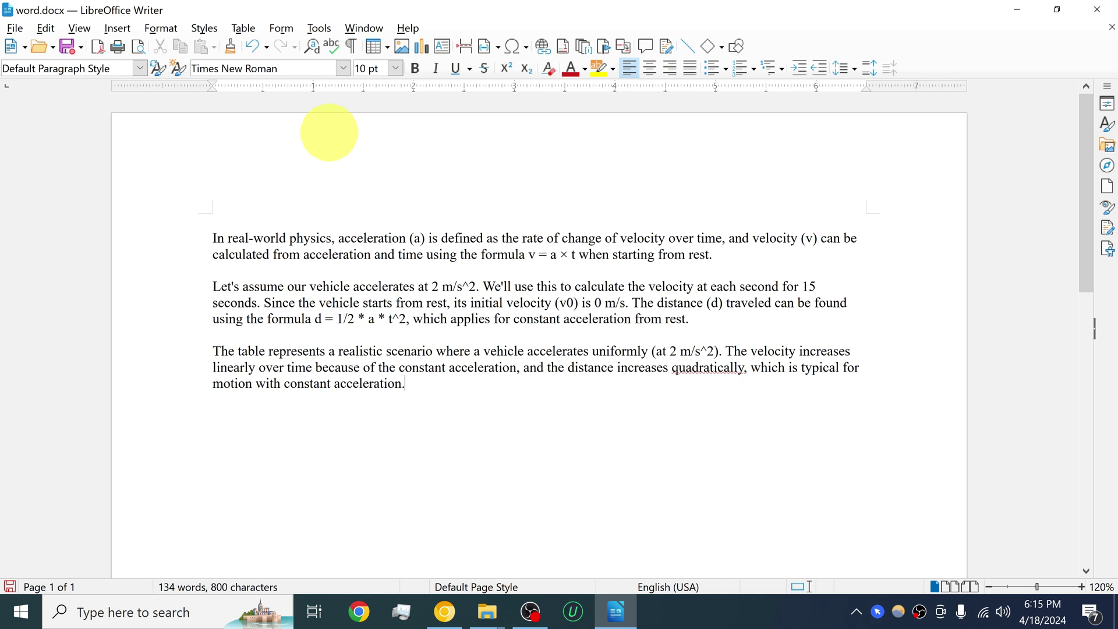
Open the LibreOffice options and display the General settings under Load/Save.
{"action": "left_click", "coordinate": [321, 28]}
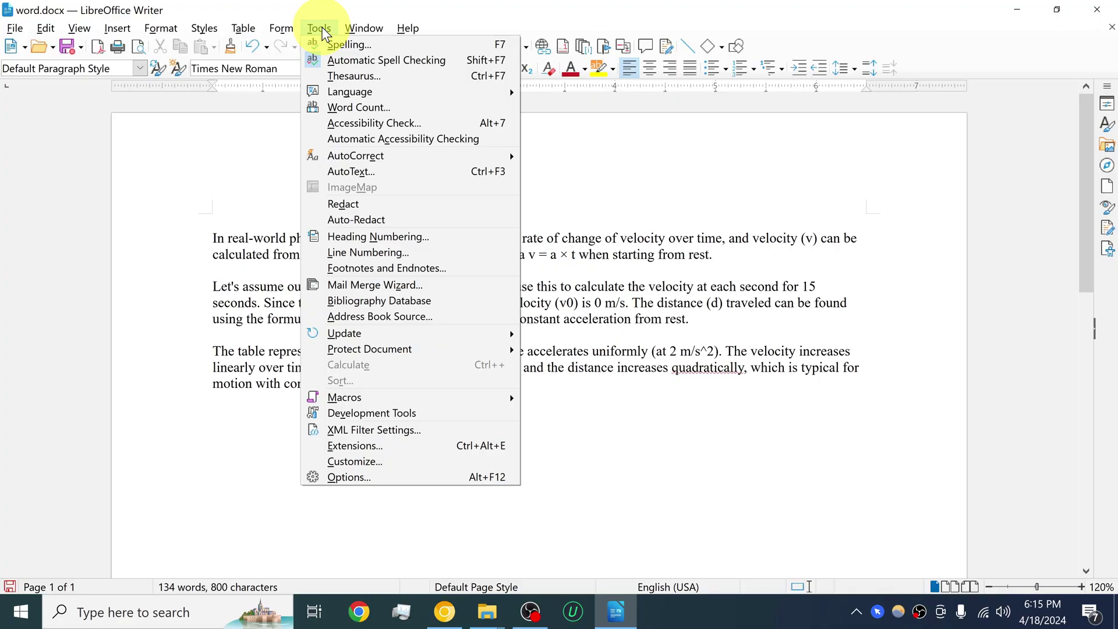
{"action": "left_click", "coordinate": [323, 33]}
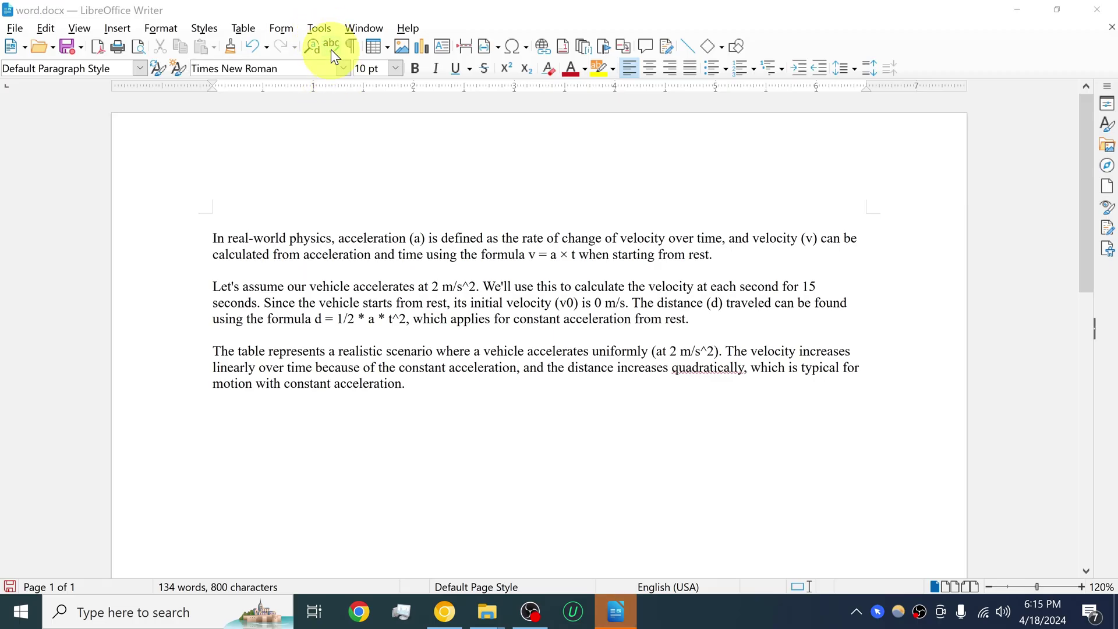
{"action": "left_click", "coordinate": [319, 28]}
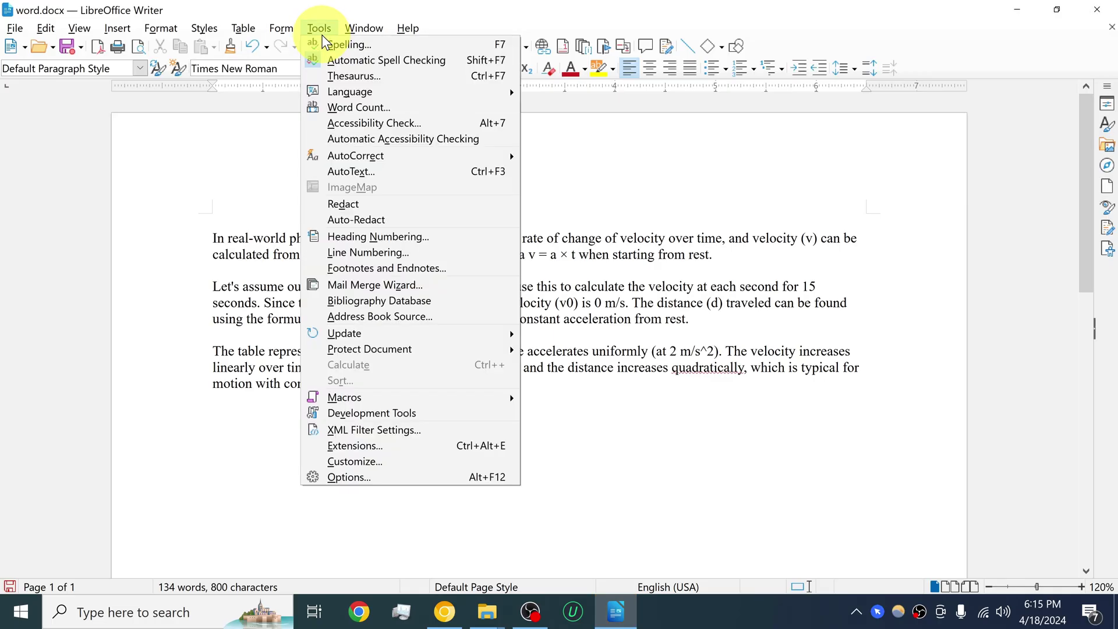
{"action": "left_click", "coordinate": [383, 477]}
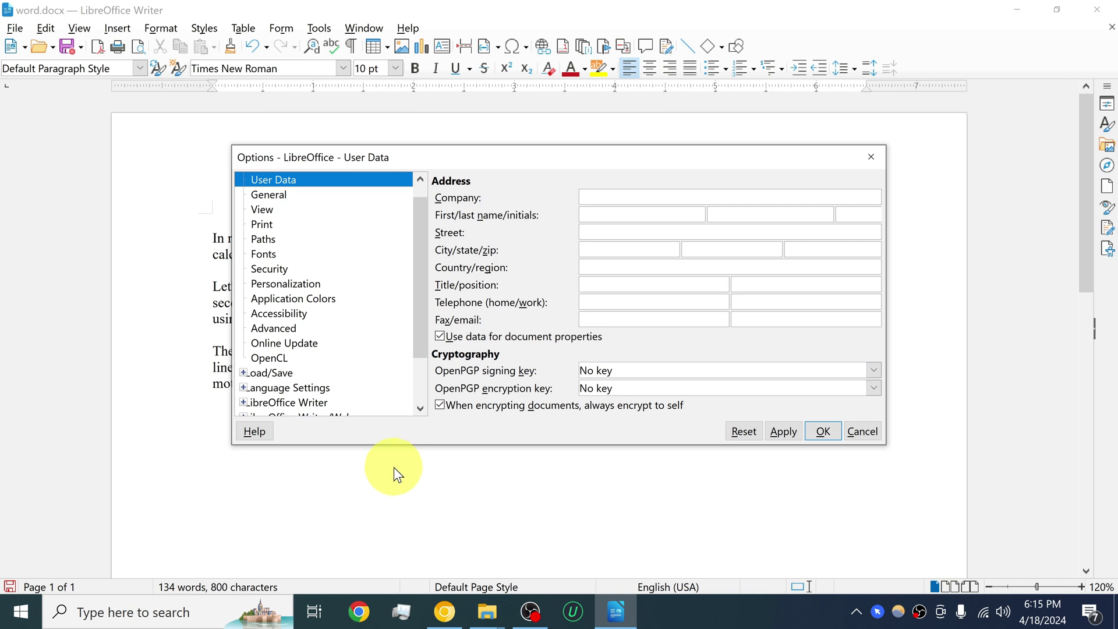
{"action": "left_click", "coordinate": [245, 372]}
{"action": "left_click_drag", "start_coordinate": [423, 255], "coordinate": [414, 329]}
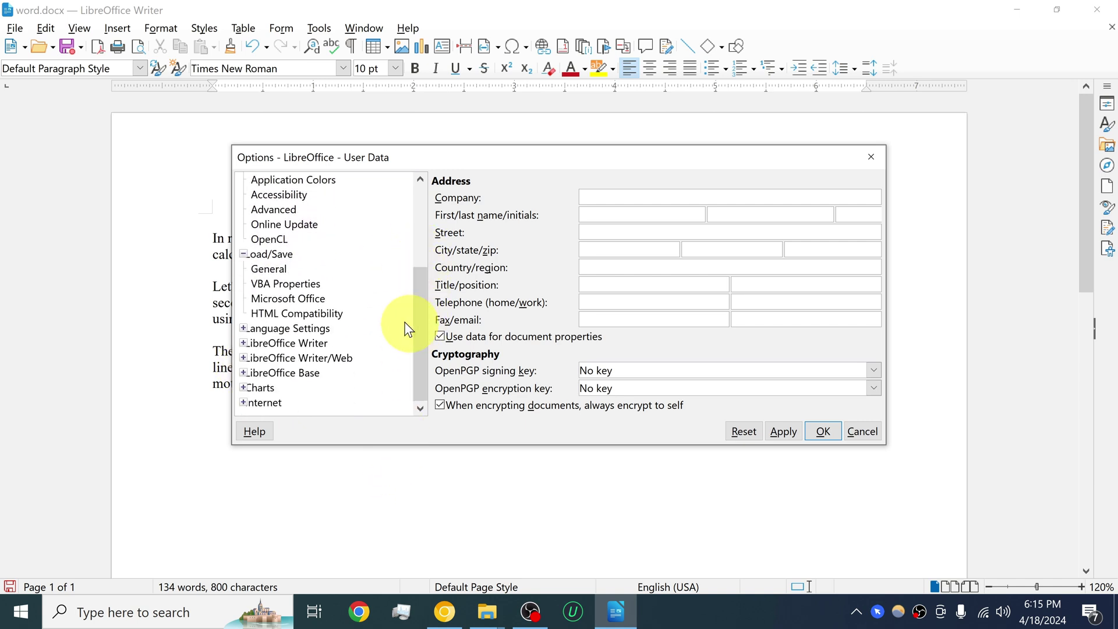
{"action": "left_click", "coordinate": [268, 270]}
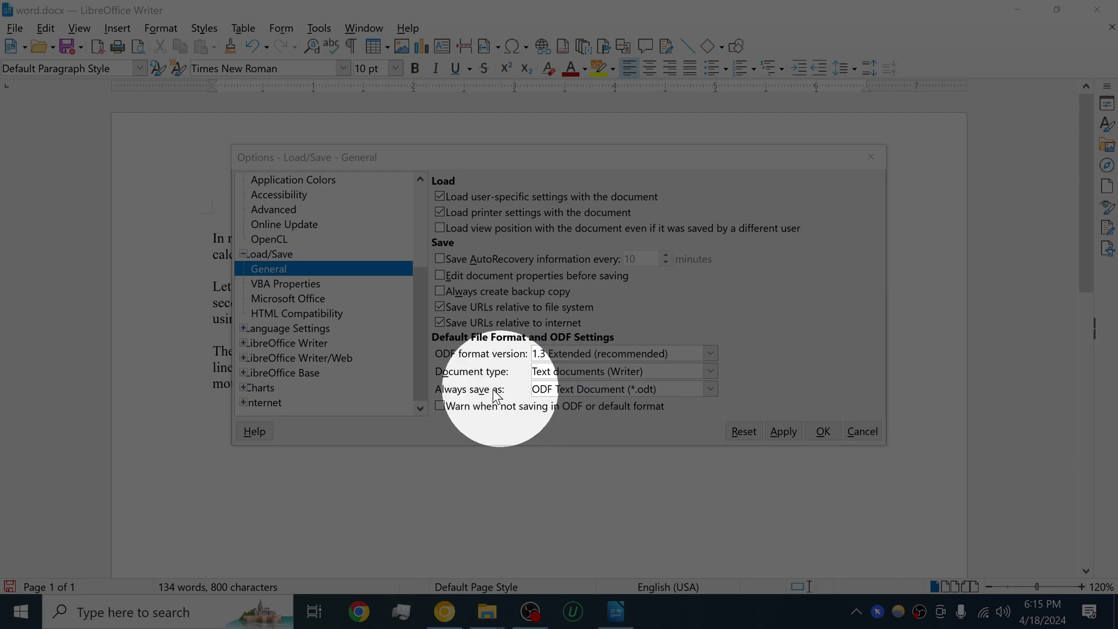
Set Writer text documents to always save as Word 2010–365 Document (*.docx) and accept the options.
{"action": "left_click", "coordinate": [600, 396]}
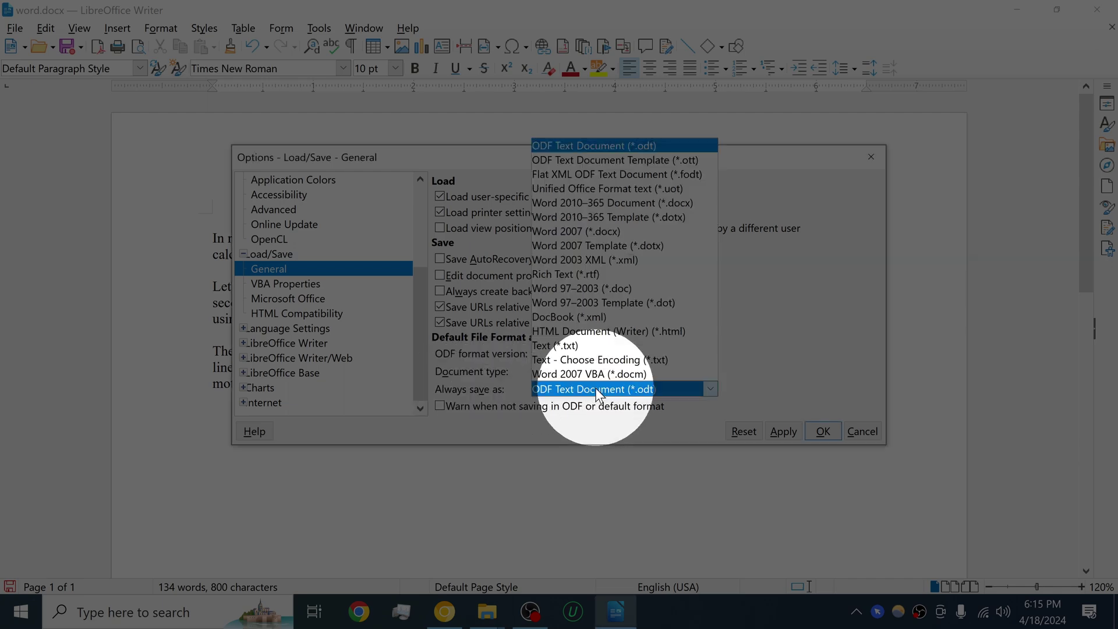
{"action": "left_click", "coordinate": [595, 388]}
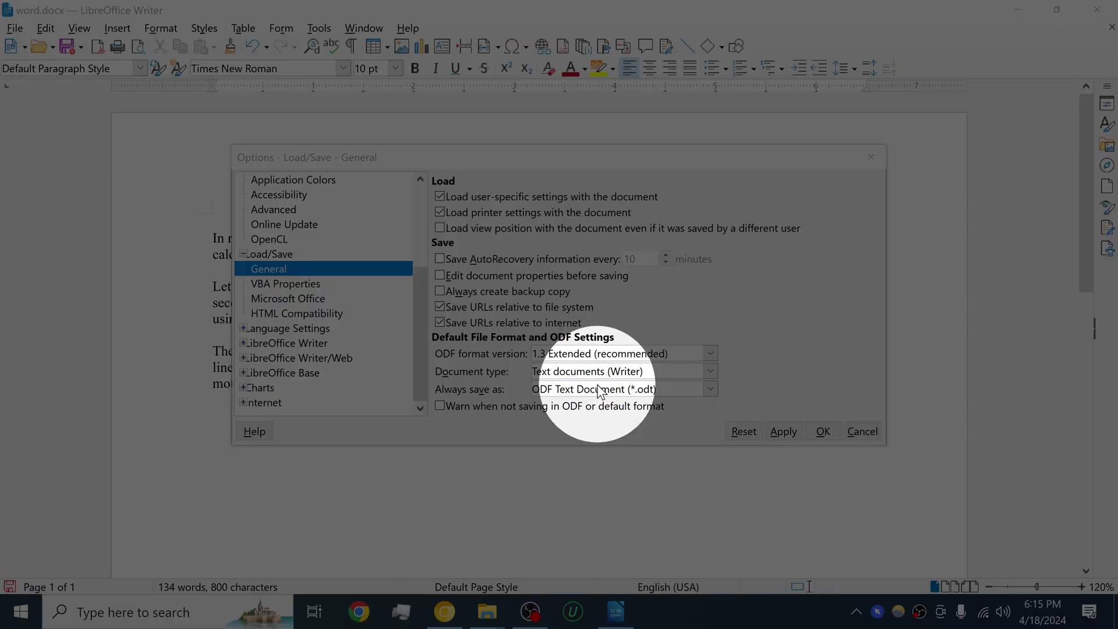
{"action": "left_click", "coordinate": [711, 389]}
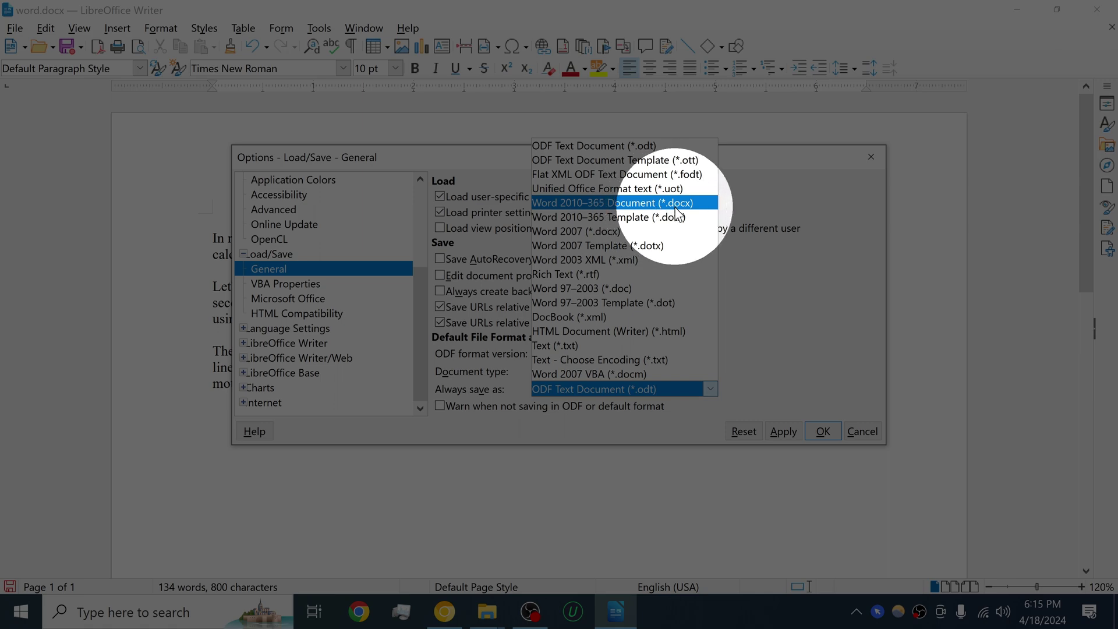
{"action": "key", "text": "Escape"}
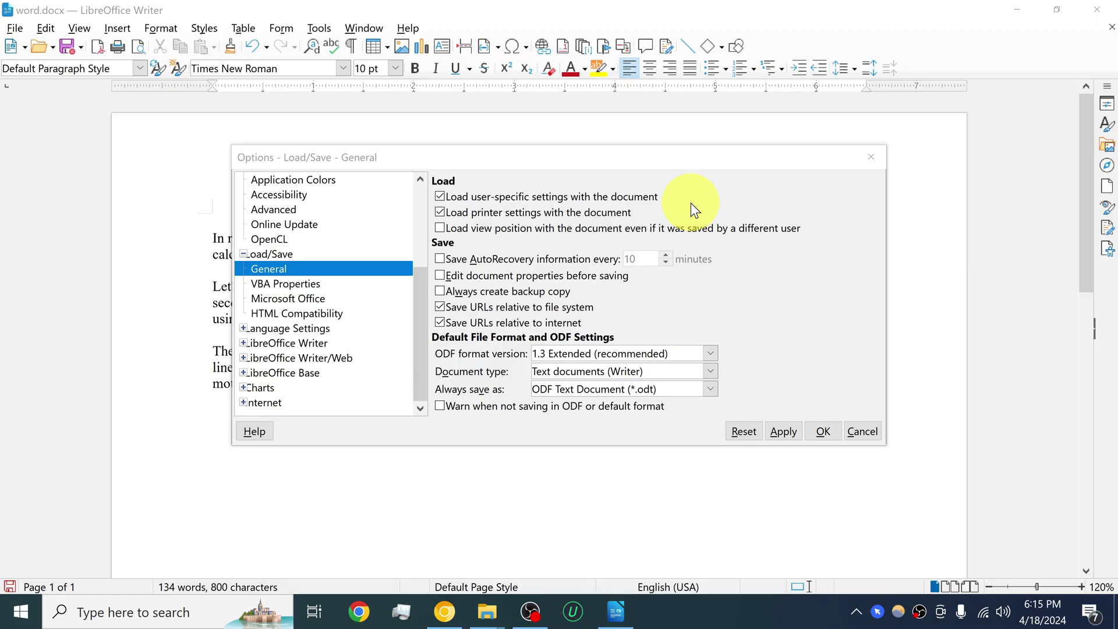
{"action": "left_click", "coordinate": [676, 386]}
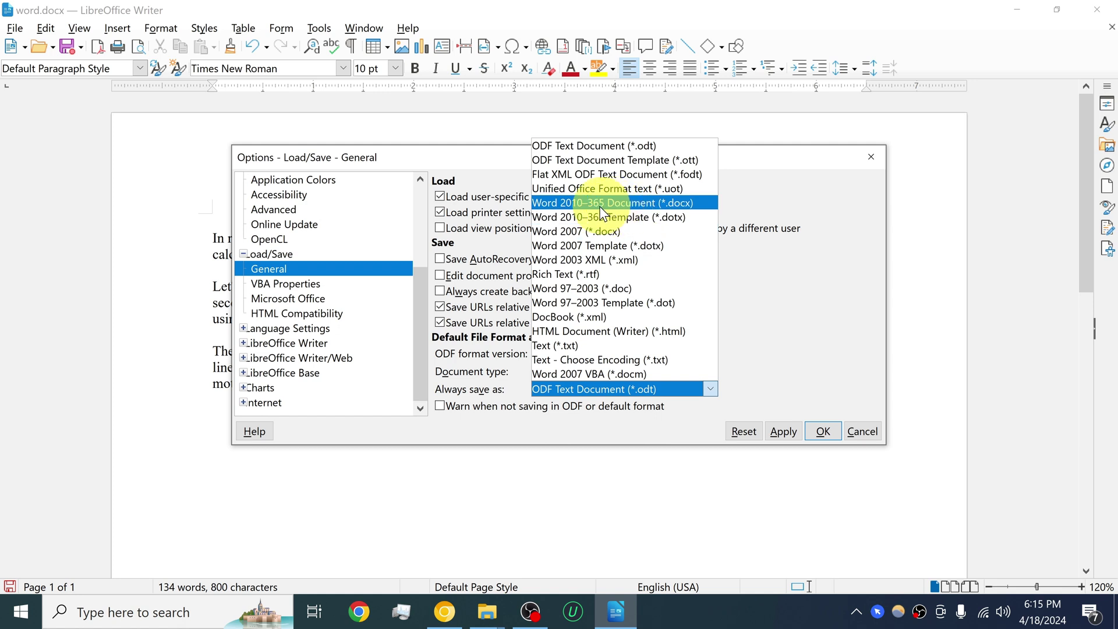
{"action": "left_click", "coordinate": [689, 204]}
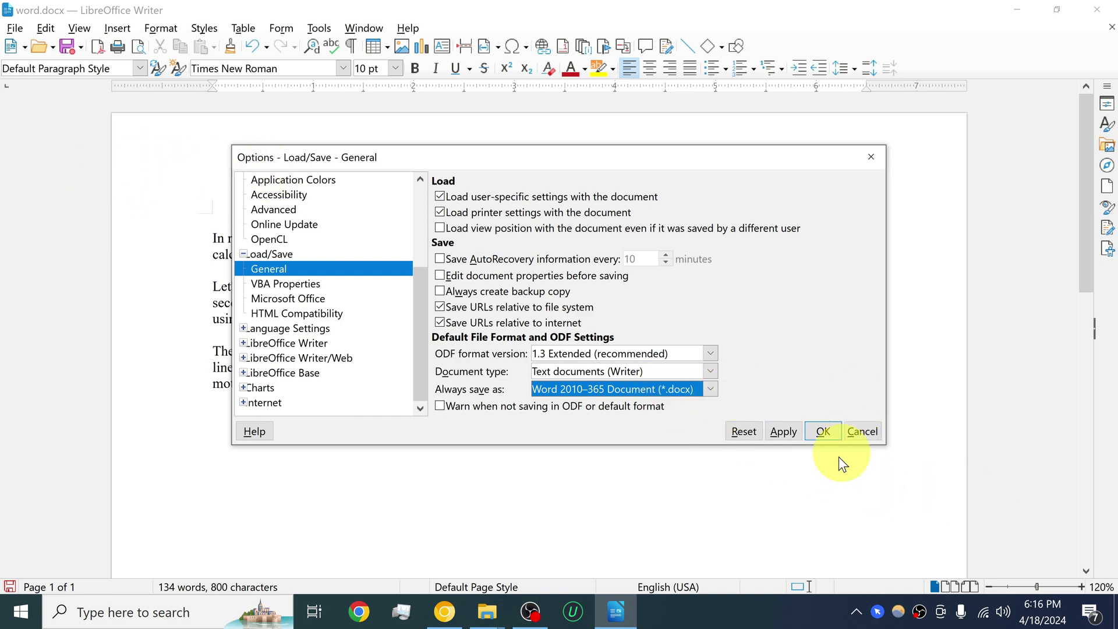
{"action": "left_click", "coordinate": [822, 432]}
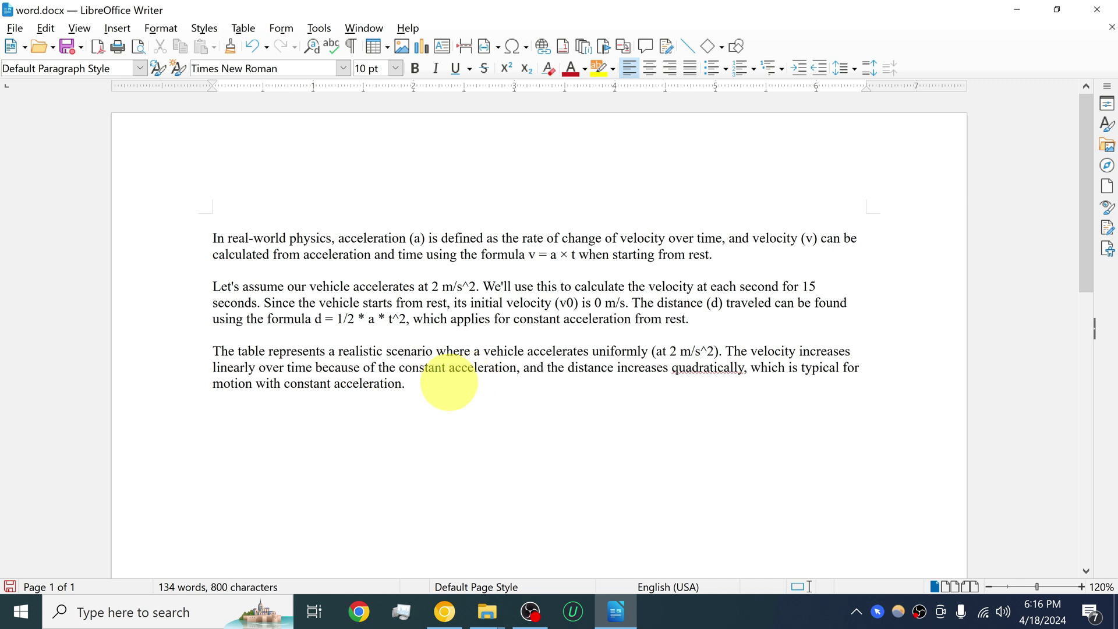
Duplicate the last paragraph, starting "The table represents a realistic scenario", at the end of the document text.
{"action": "left_click", "coordinate": [16, 29]}
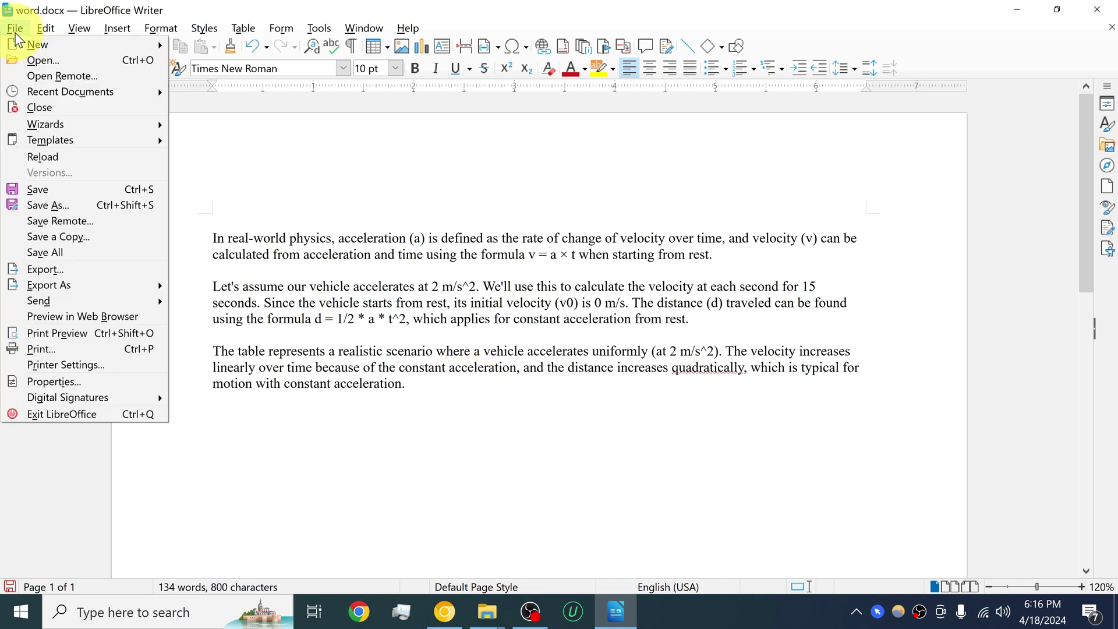
{"action": "left_click", "coordinate": [480, 394]}
{"action": "left_click_drag", "start_coordinate": [480, 394], "coordinate": [213, 351]}
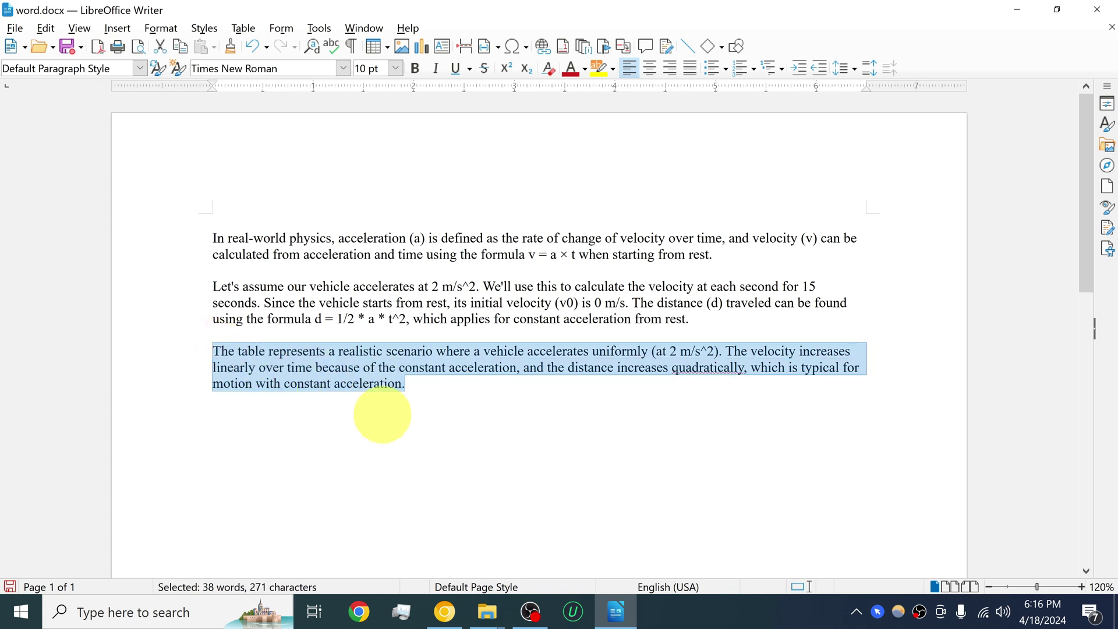
{"action": "key", "text": "ctrl+c"}
{"action": "left_click", "coordinate": [406, 382]}
{"action": "key", "text": "ctrl+v"}
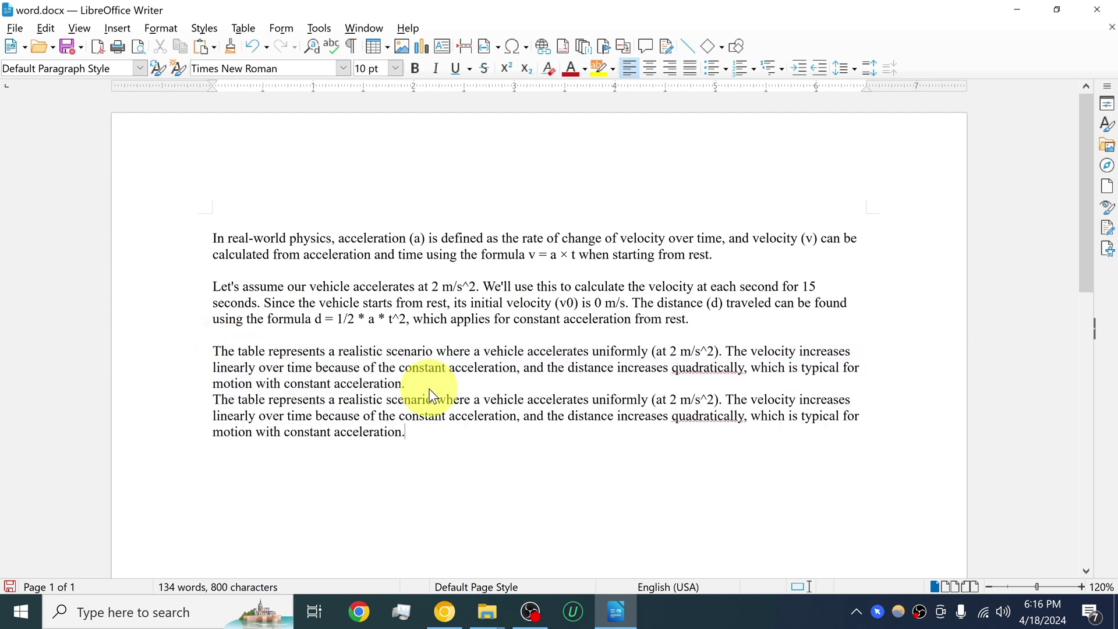
Check which file types Save As offers for word.docx, and cancel without saving.
{"action": "left_click", "coordinate": [16, 29]}
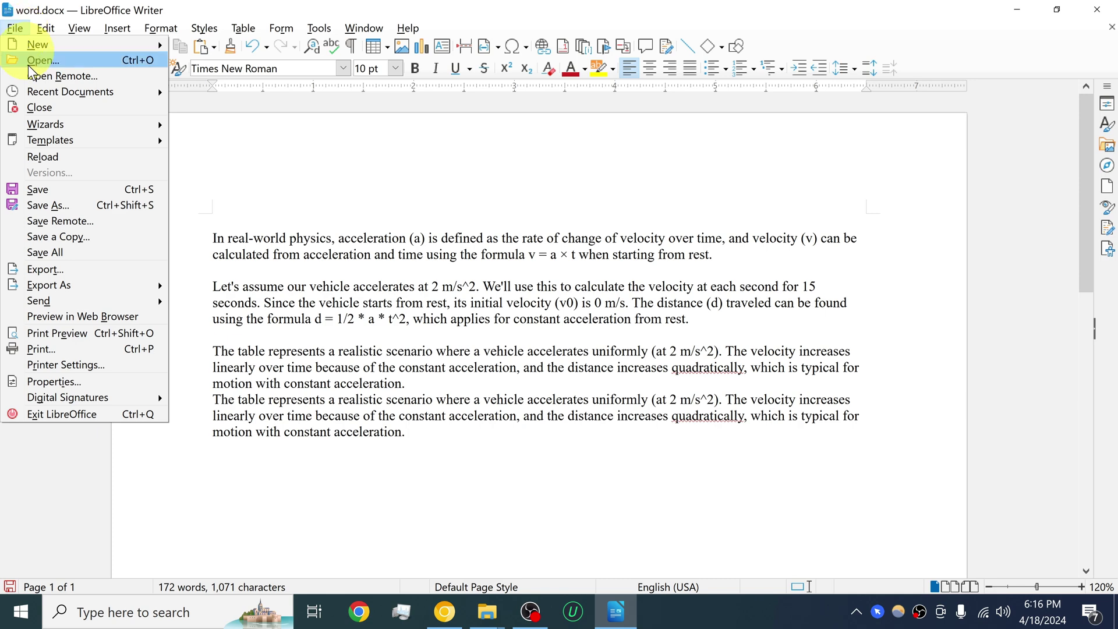
{"action": "left_click", "coordinate": [58, 207]}
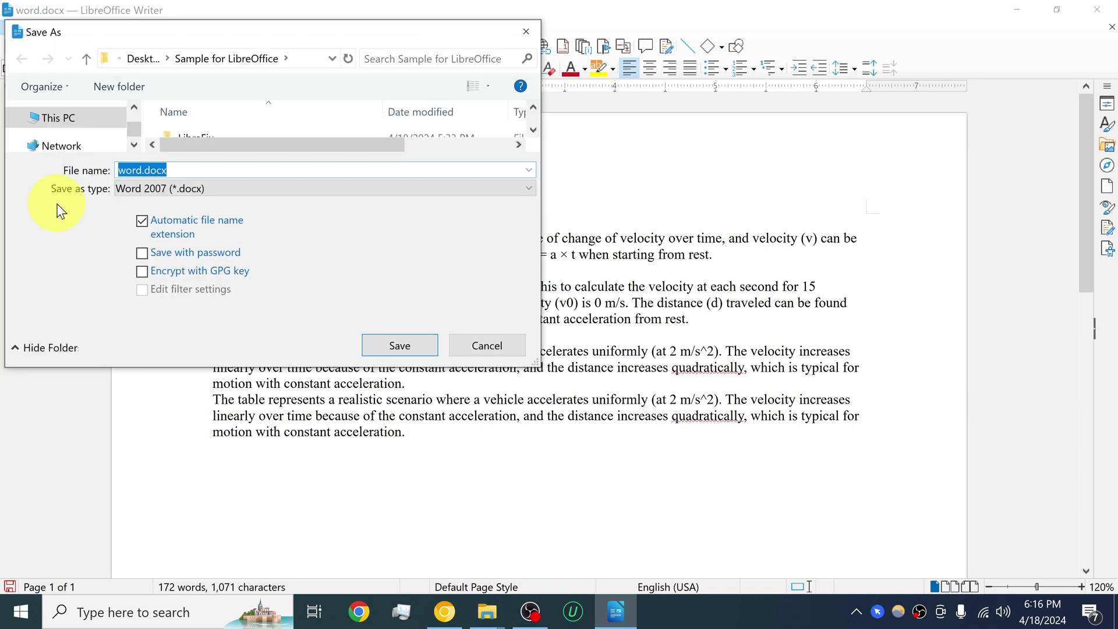
{"action": "left_click", "coordinate": [166, 190]}
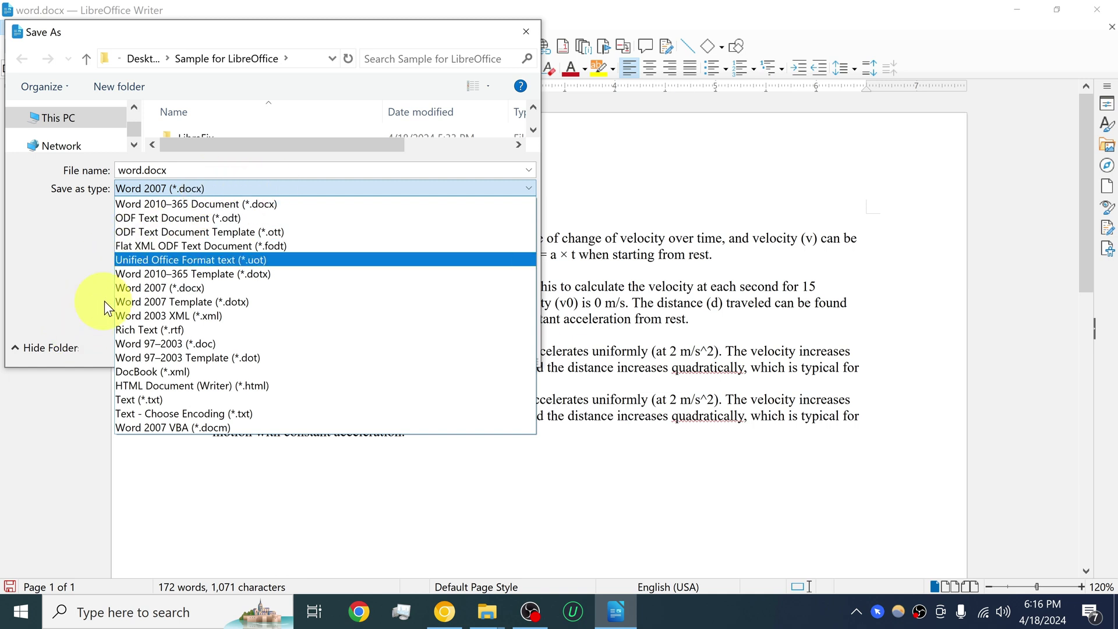
{"action": "left_click", "coordinate": [16, 267]}
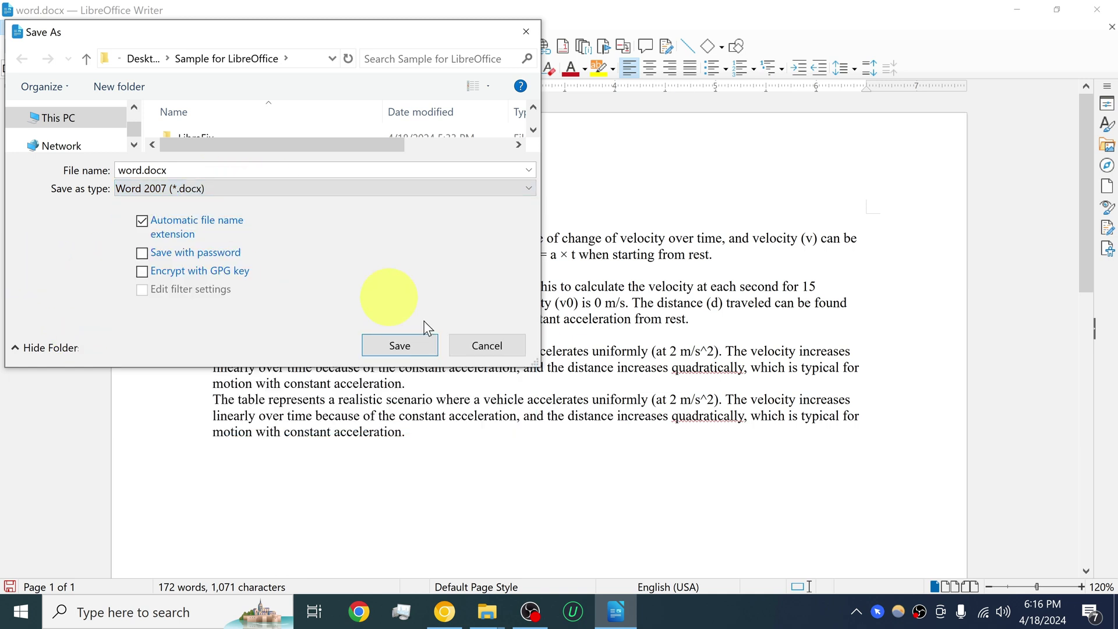
{"action": "left_click", "coordinate": [485, 348]}
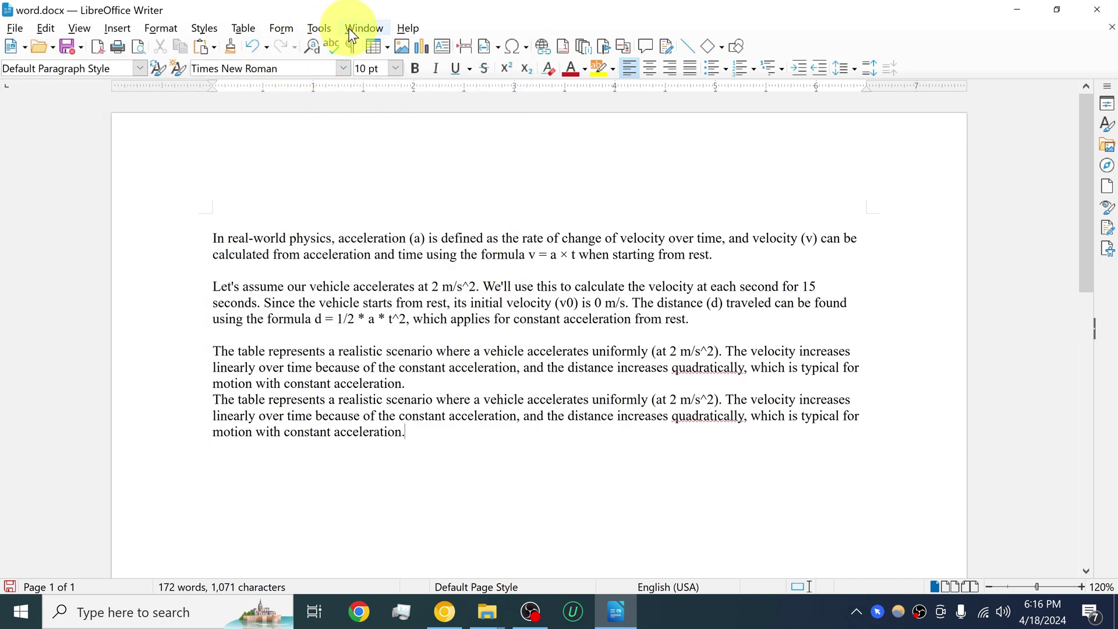
Review the formats available for always saving Writer text documents in the Load/Save options, and cancel without changes.
{"action": "left_click", "coordinate": [314, 30]}
{"action": "left_click", "coordinate": [428, 477]}
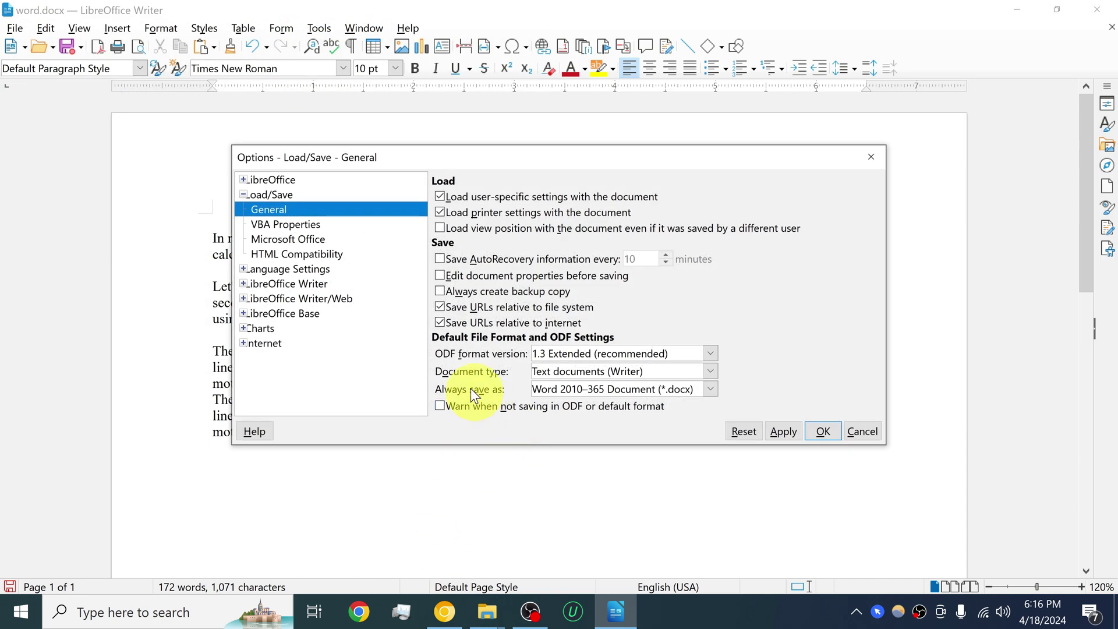
{"action": "left_click", "coordinate": [575, 393]}
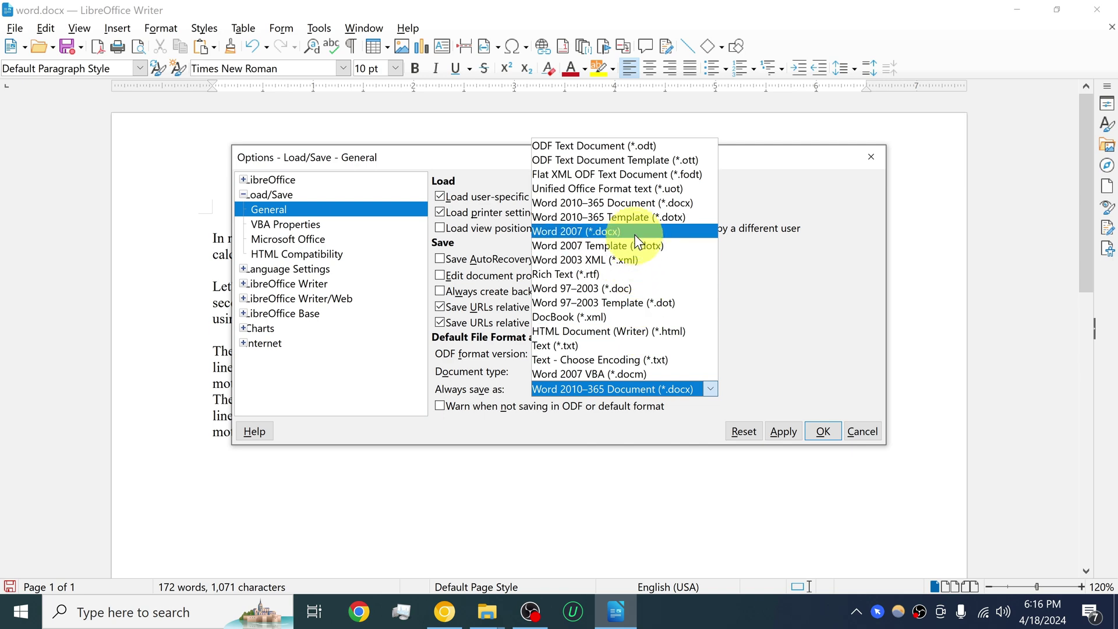
{"action": "left_click", "coordinate": [777, 383]}
{"action": "left_click", "coordinate": [853, 435]}
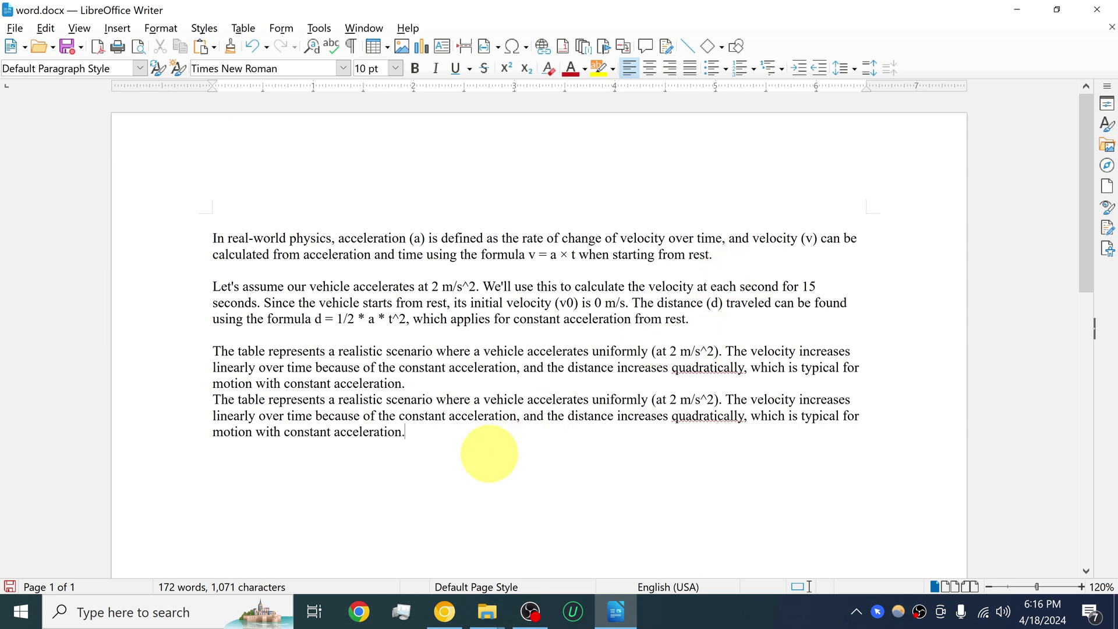
Close word.docx with its changes saved and open workbook.xlsx from the Sample for LibreOffice folder.
{"action": "left_click", "coordinate": [1099, 9]}
{"action": "left_click", "coordinate": [584, 330]}
{"action": "left_click", "coordinate": [549, 219]}
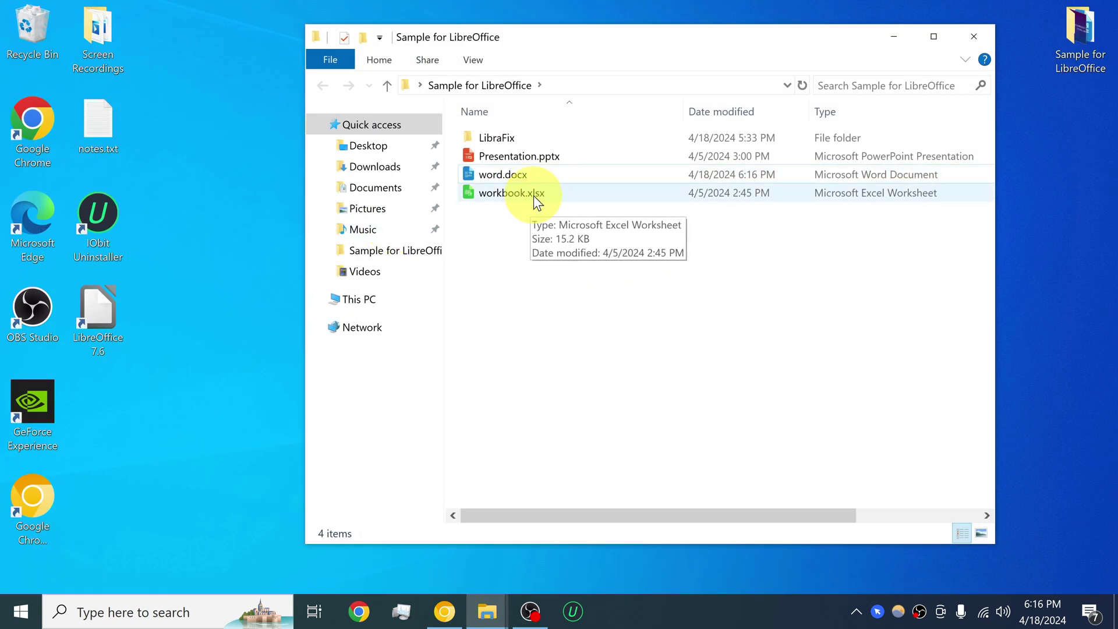
{"action": "double_click", "coordinate": [532, 197]}
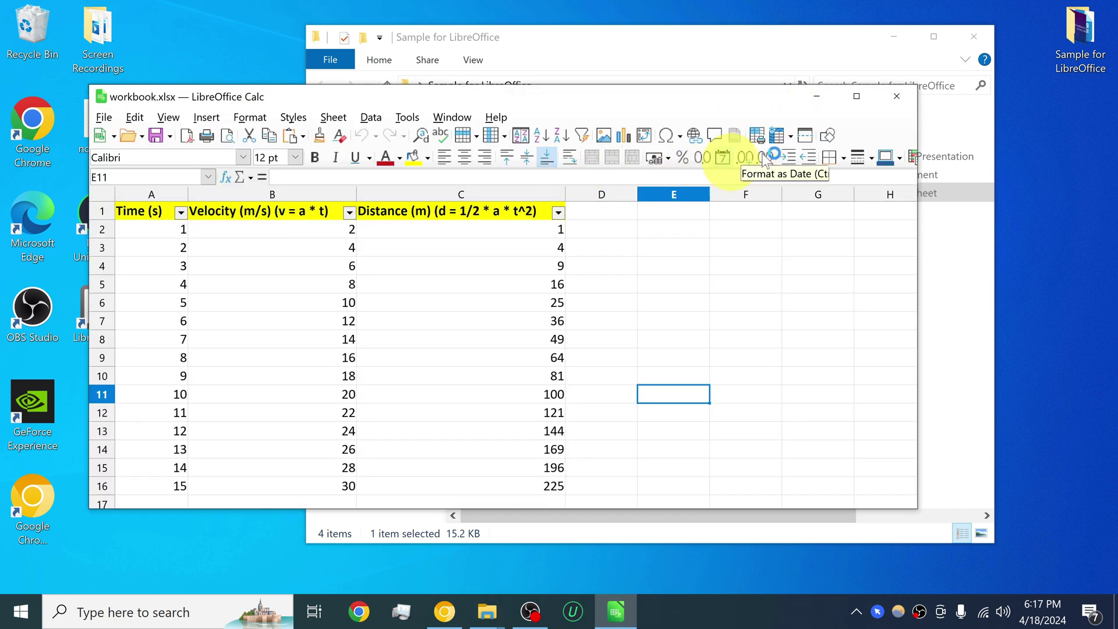
Maximize the workbook window and move the distance chart beside the data table, spanning about columns E to K.
{"action": "left_click", "coordinate": [856, 96]}
{"action": "scroll", "coordinate": [663, 271], "scroll_direction": "down", "scroll_amount": 3}
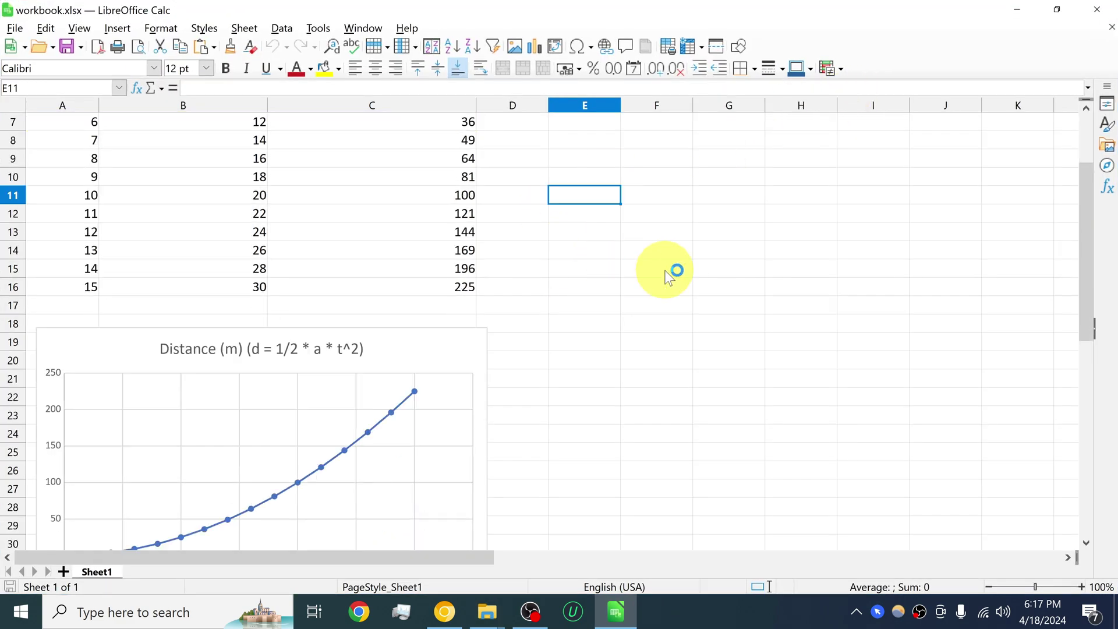
{"action": "left_click", "coordinate": [988, 586]}
{"action": "left_click", "coordinate": [988, 586]}
{"action": "scroll", "coordinate": [599, 370], "scroll_direction": "up", "scroll_amount": 3}
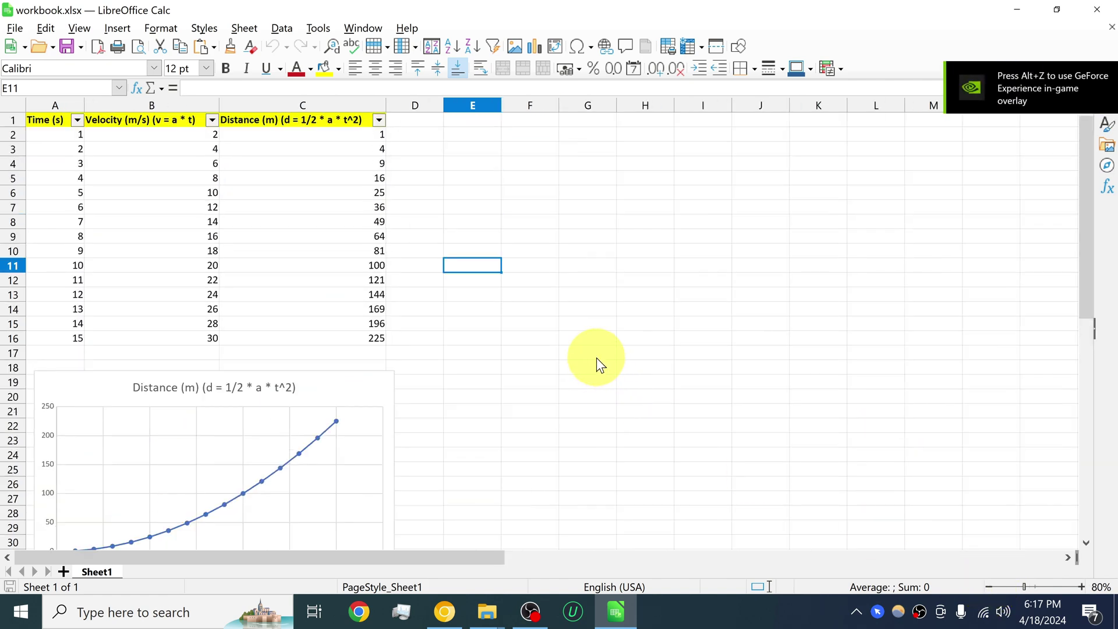
{"action": "left_click_drag", "start_coordinate": [201, 389], "coordinate": [660, 185]}
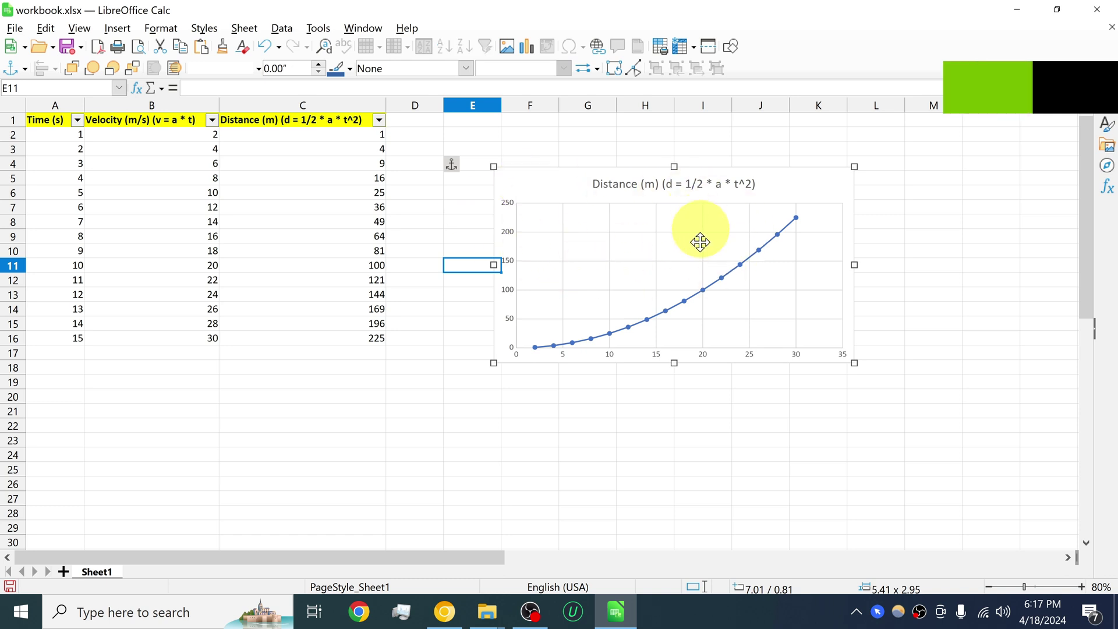
Examine the time, velocity and distance data in A1:C16 that the chart is based on.
{"action": "left_click_drag", "start_coordinate": [65, 139], "coordinate": [341, 340]}
{"action": "left_click", "coordinate": [312, 309]}
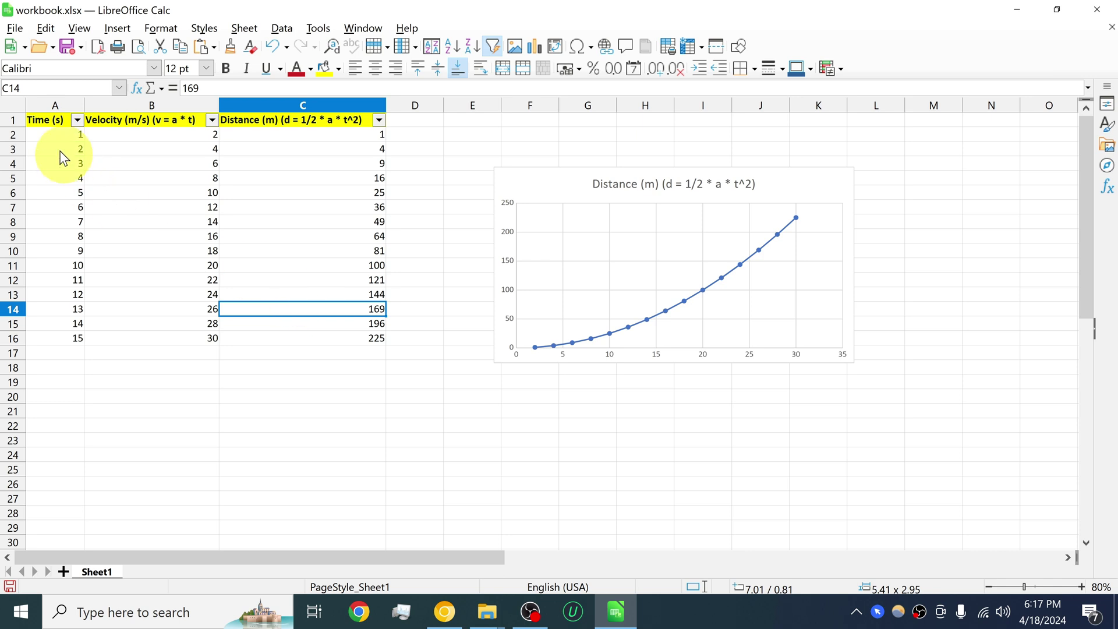
{"action": "left_click_drag", "start_coordinate": [49, 120], "coordinate": [312, 336]}
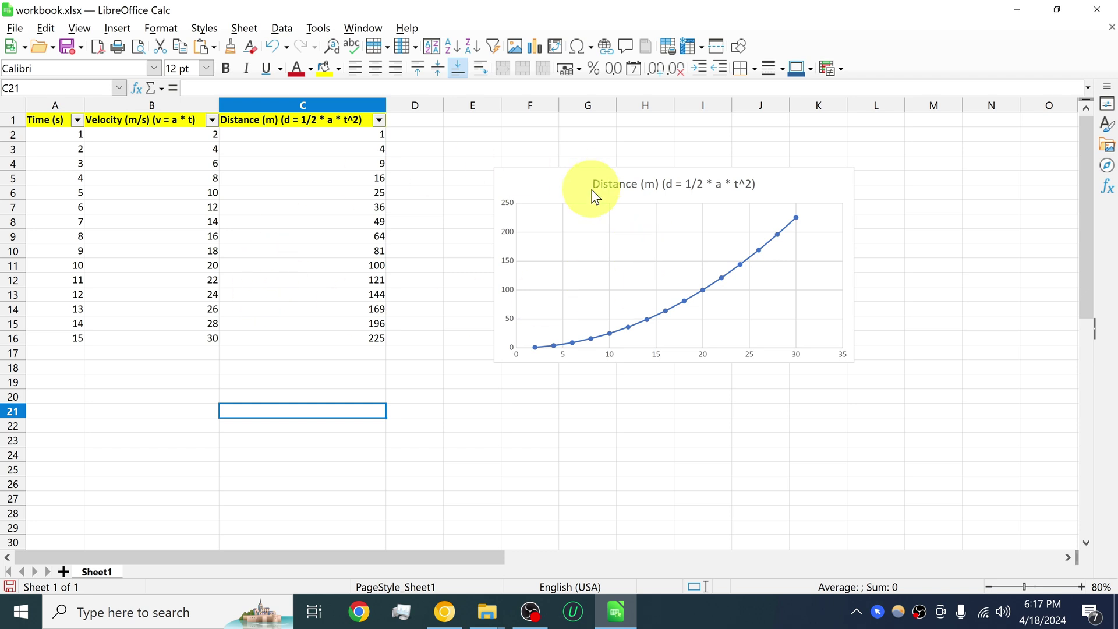
{"action": "left_click_drag", "start_coordinate": [51, 122], "coordinate": [324, 336]}
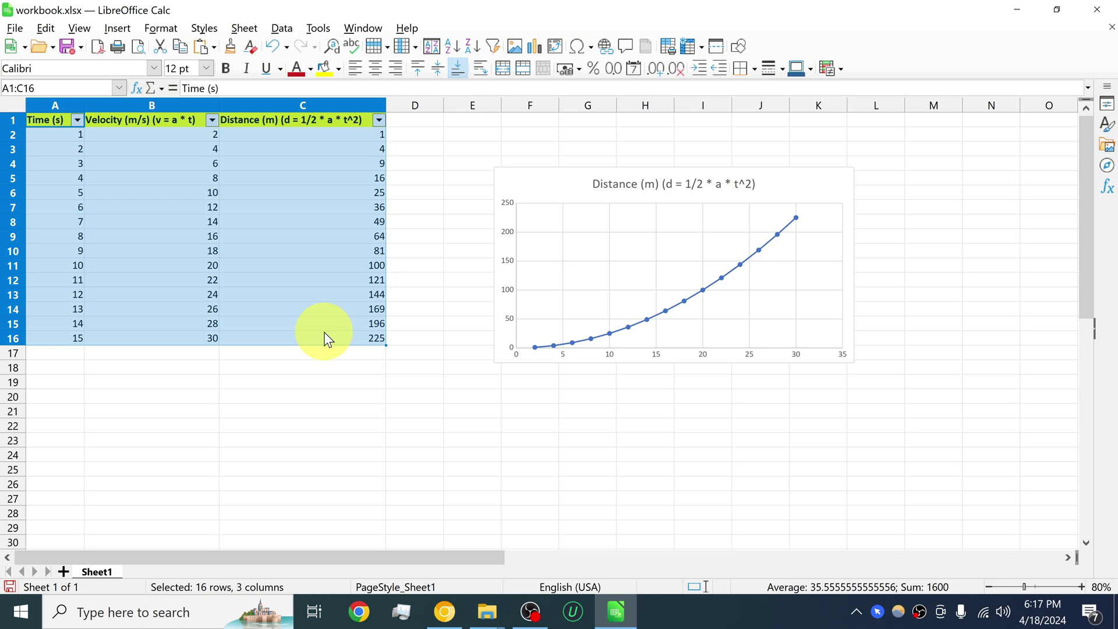
{"action": "left_click", "coordinate": [423, 220]}
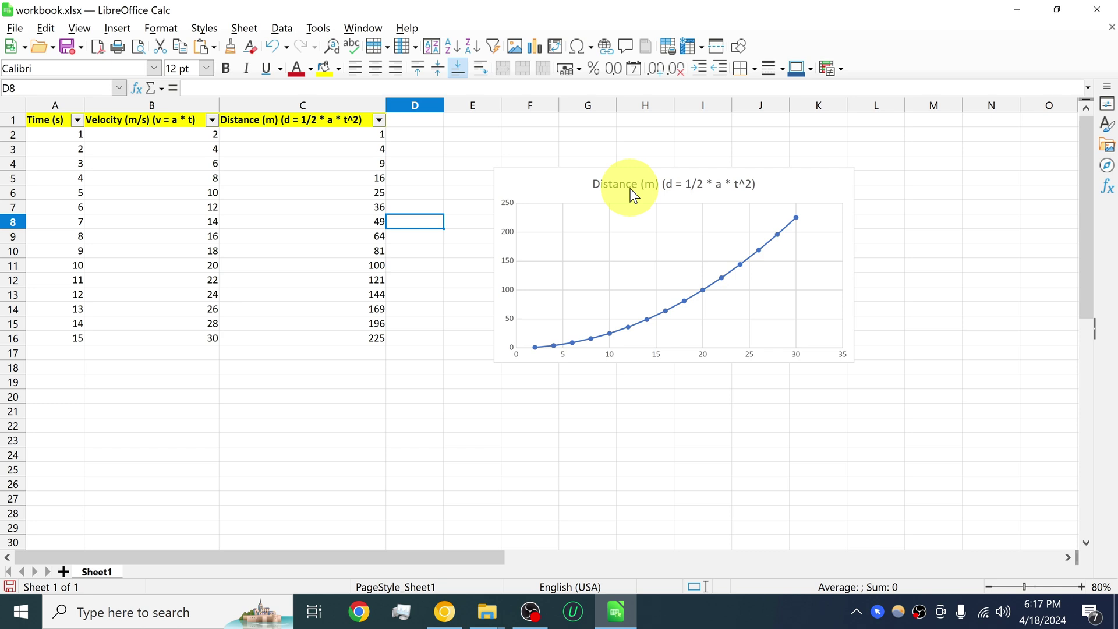
{"action": "left_click_drag", "start_coordinate": [58, 121], "coordinate": [309, 341]}
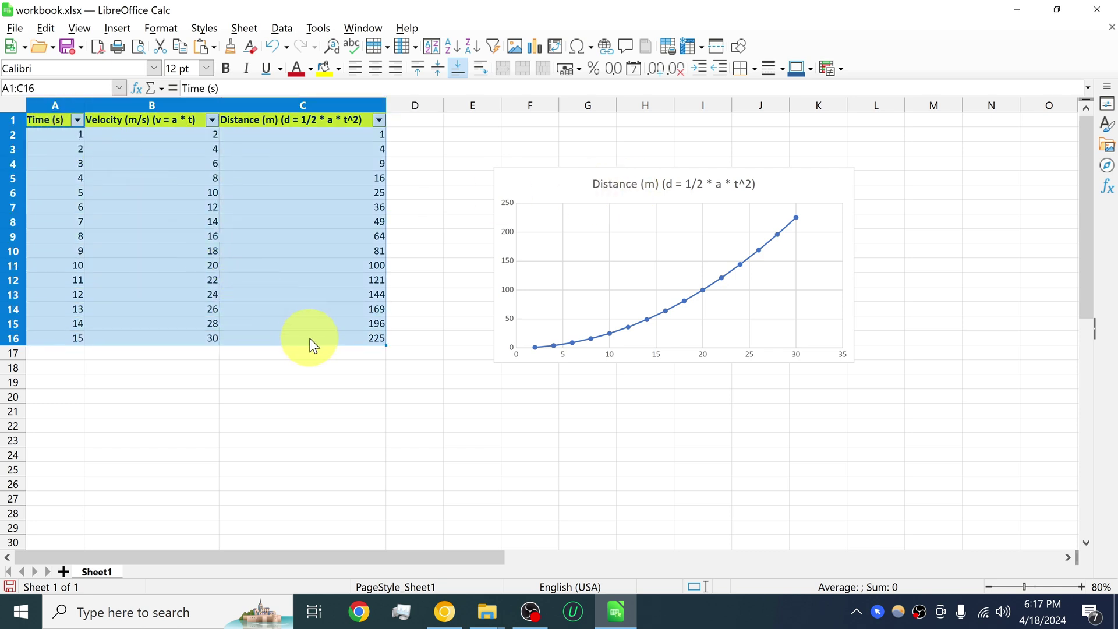
{"action": "left_click", "coordinate": [401, 321]}
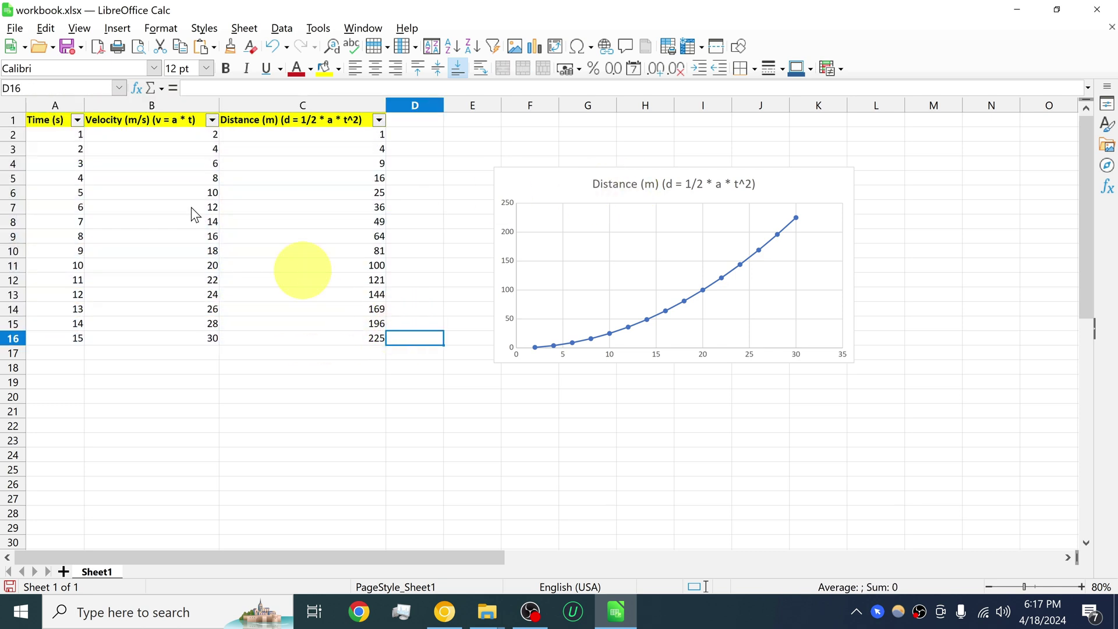
{"action": "left_click_drag", "start_coordinate": [56, 122], "coordinate": [279, 347]}
{"action": "left_click", "coordinate": [151, 351]}
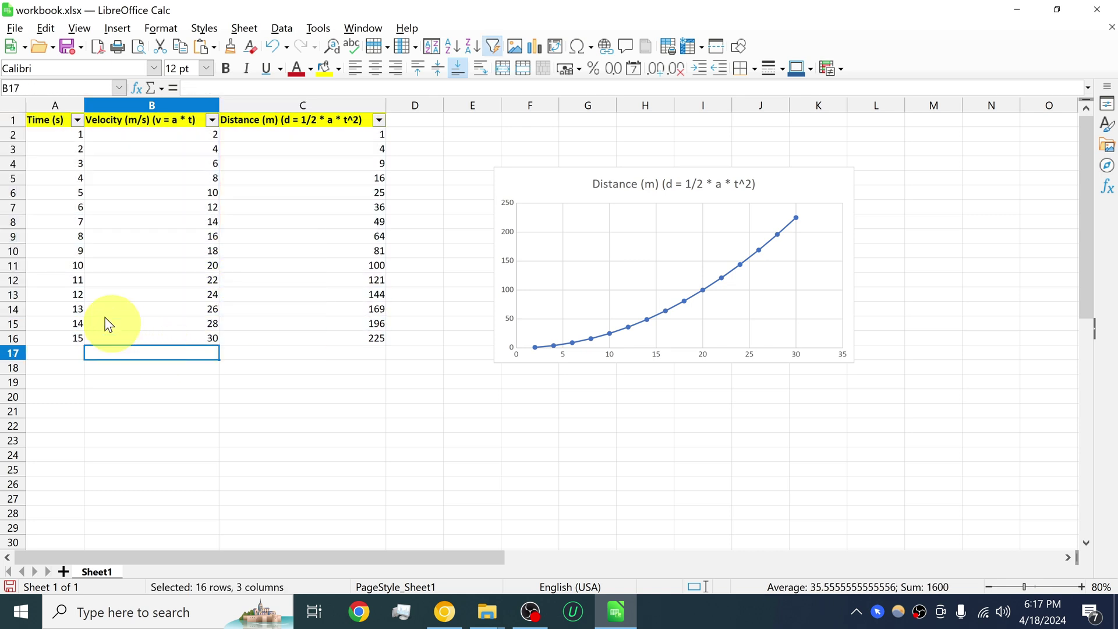
Clear the contents of cells A11:C16 and move the distance chart closer to the data table.
{"action": "left_click_drag", "start_coordinate": [55, 265], "coordinate": [340, 342]}
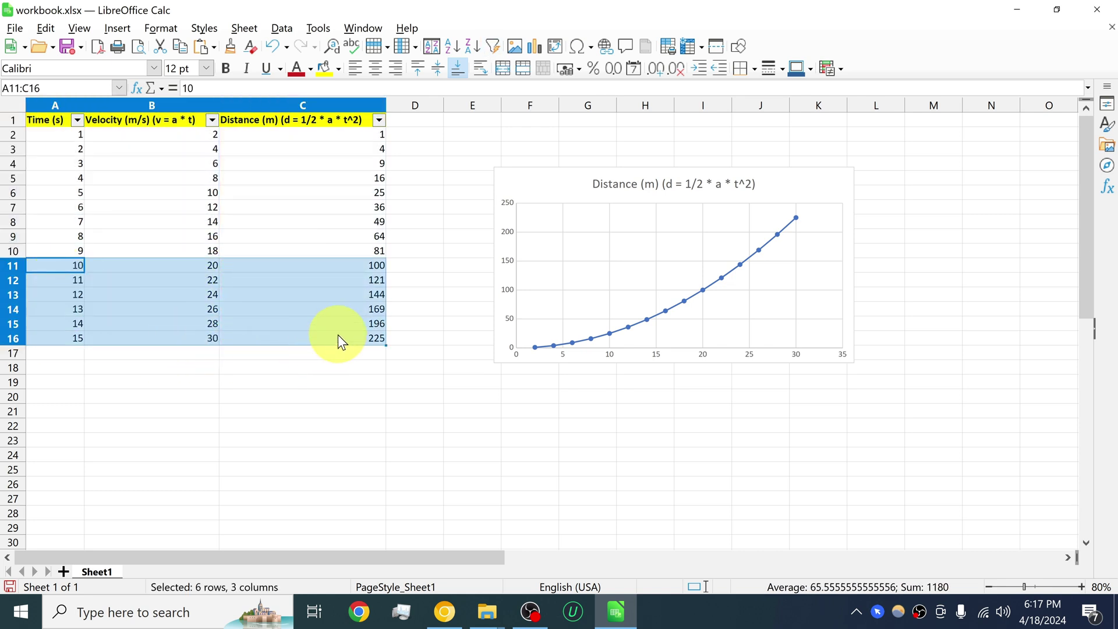
{"action": "key", "text": "Delete"}
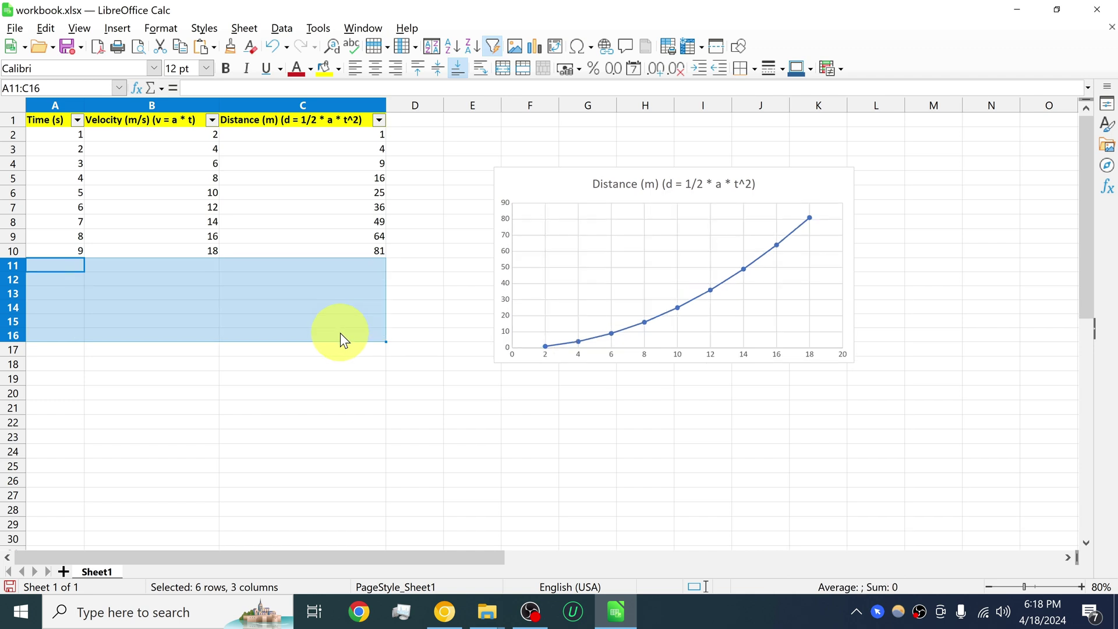
{"action": "left_click_drag", "start_coordinate": [599, 180], "coordinate": [499, 173]}
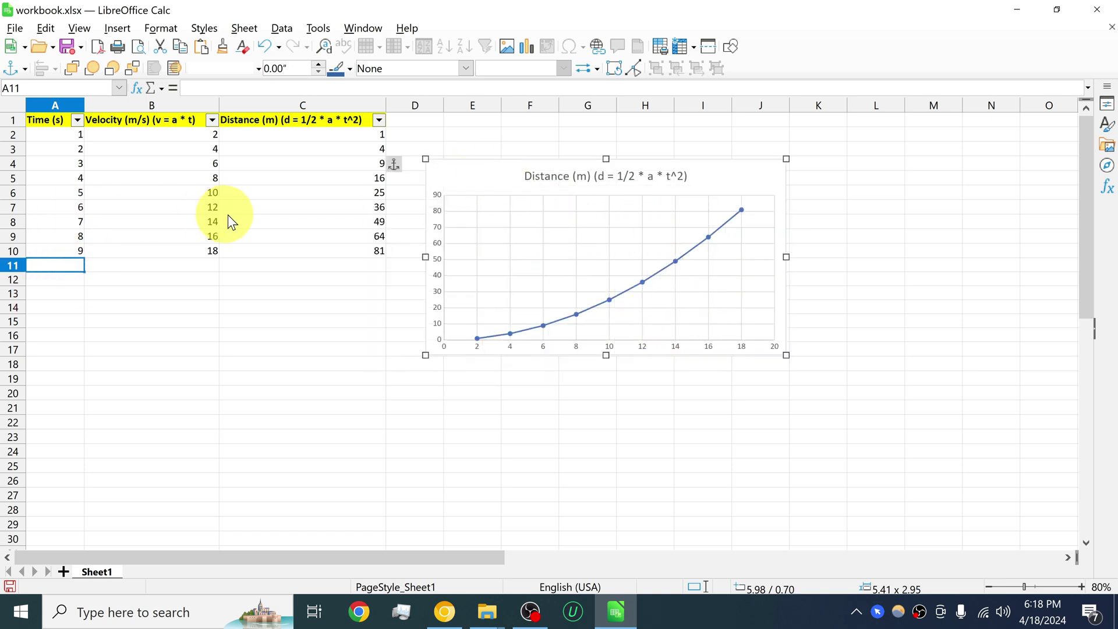
Compare the remaining table data in A1:C10 with the distance chart.
{"action": "left_click_drag", "start_coordinate": [37, 117], "coordinate": [344, 252]}
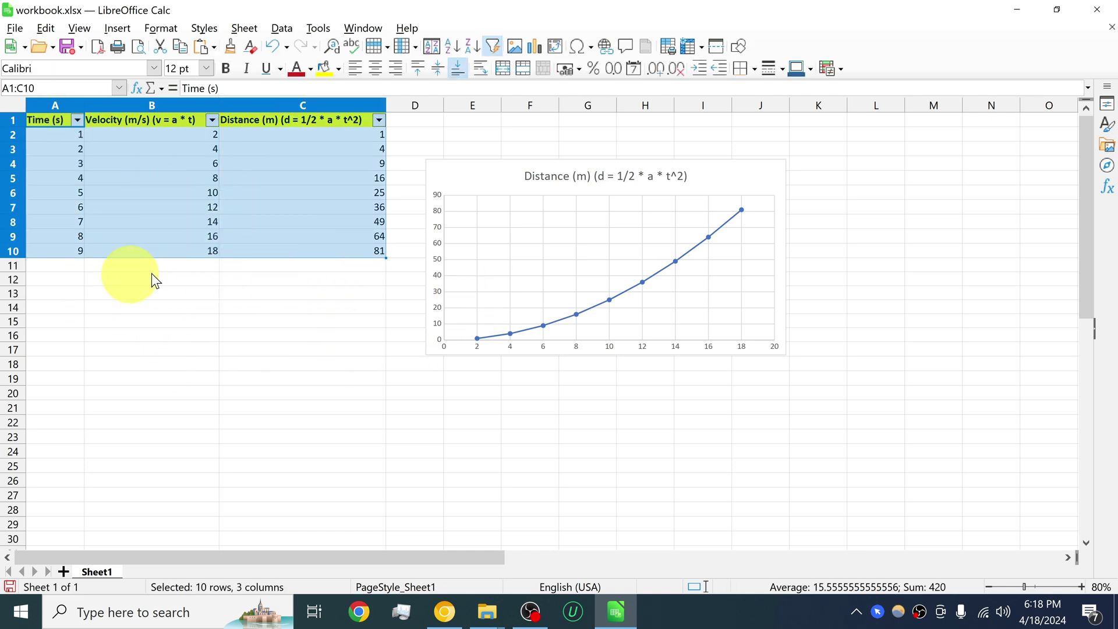
{"action": "left_click", "coordinate": [174, 306]}
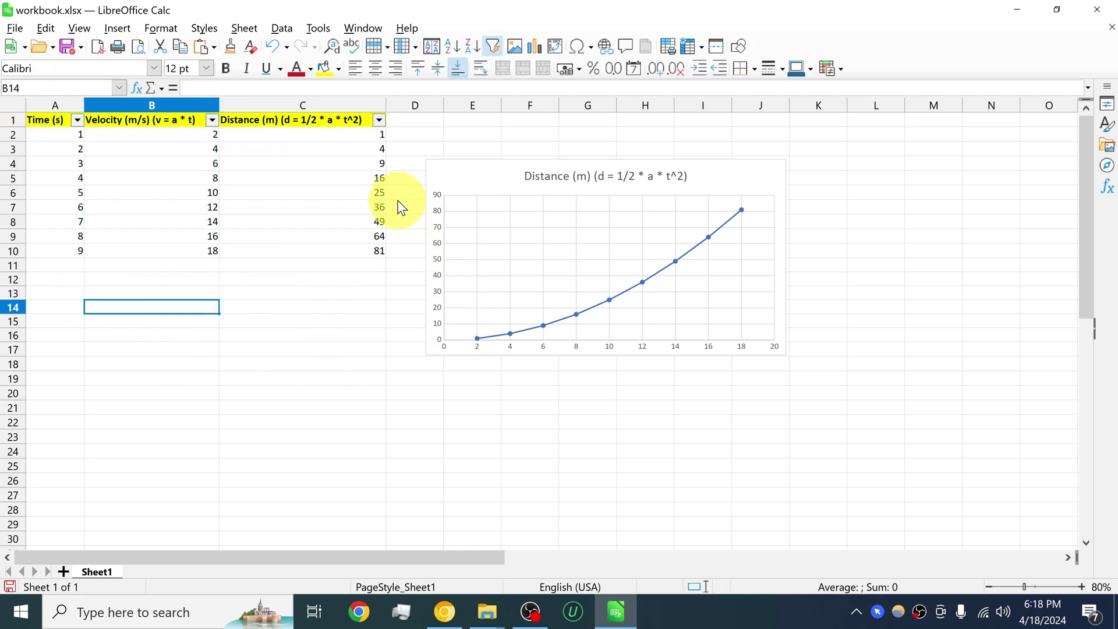
{"action": "left_click", "coordinate": [475, 185]}
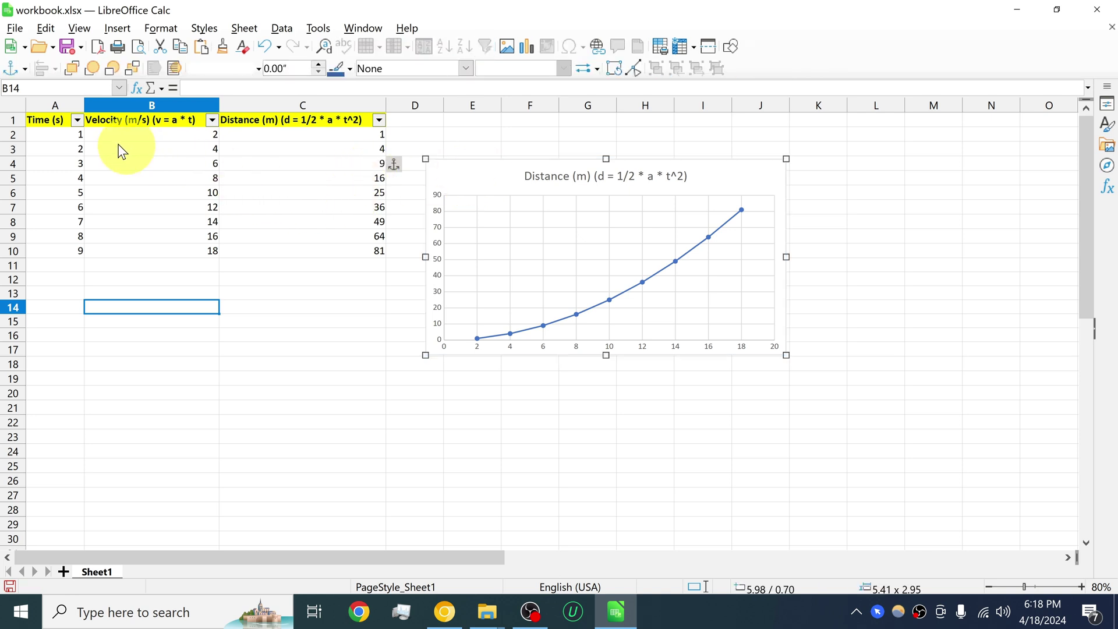
{"action": "left_click_drag", "start_coordinate": [34, 121], "coordinate": [320, 255]}
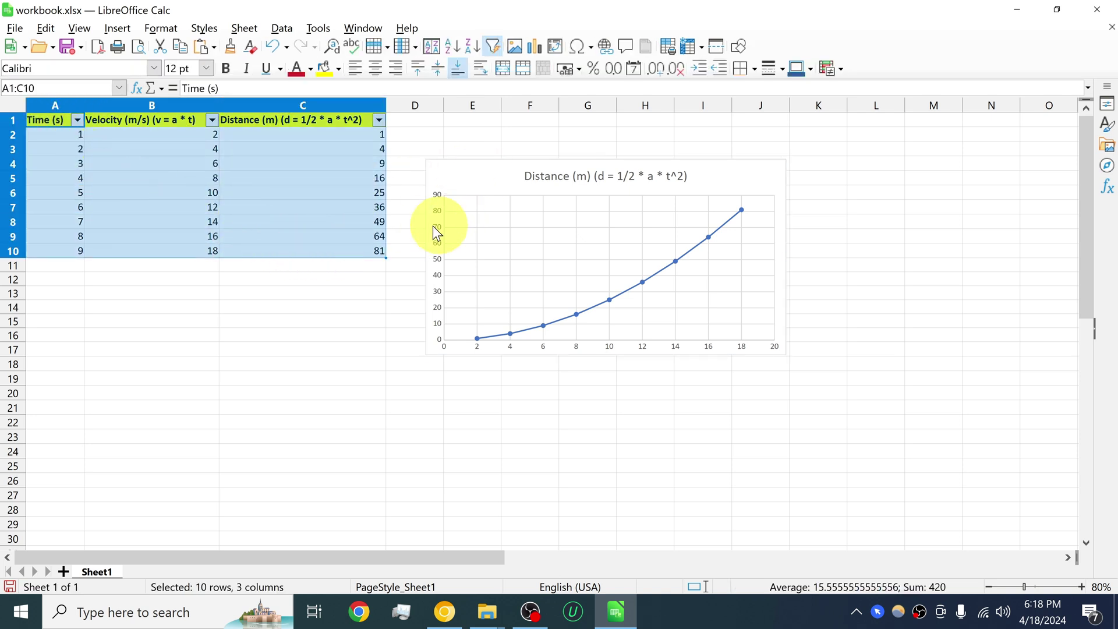
{"action": "left_click_drag", "start_coordinate": [40, 126], "coordinate": [331, 251]}
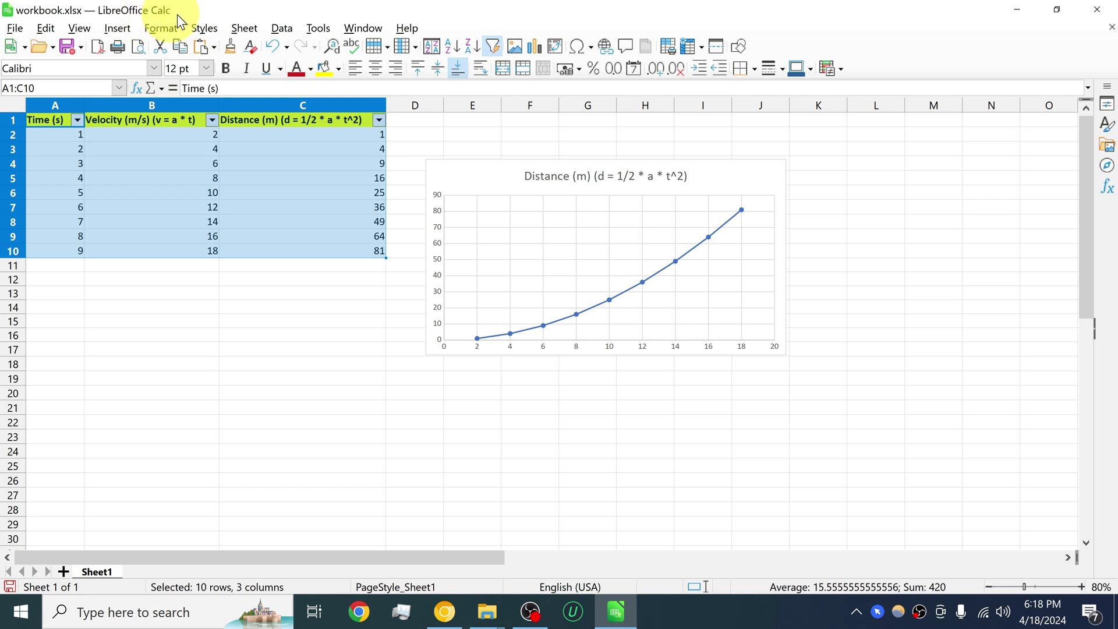
{"action": "left_click", "coordinate": [273, 336]}
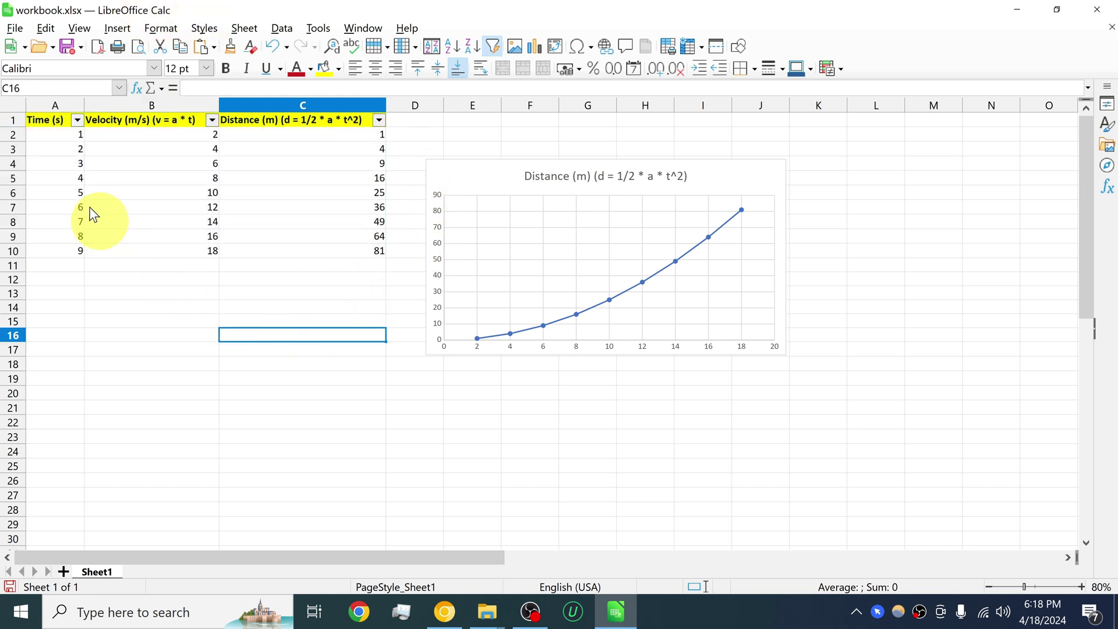
Review the file types available for saving workbook.xlsx under a new name, and cancel without saving.
{"action": "left_click", "coordinate": [13, 28]}
{"action": "left_click", "coordinate": [34, 207]}
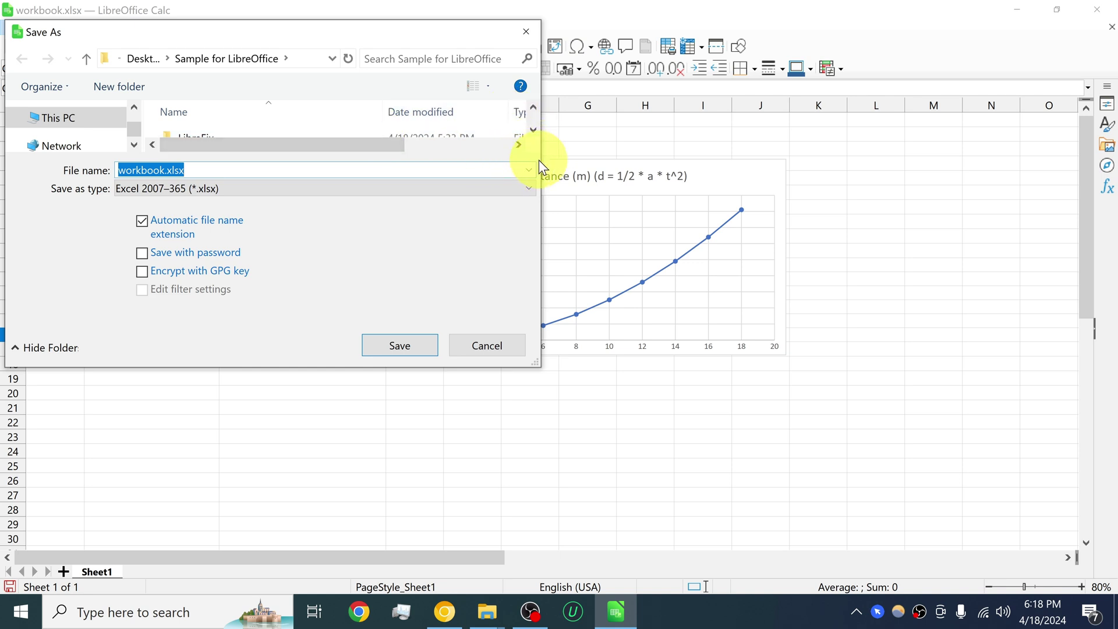
{"action": "left_click", "coordinate": [269, 188]}
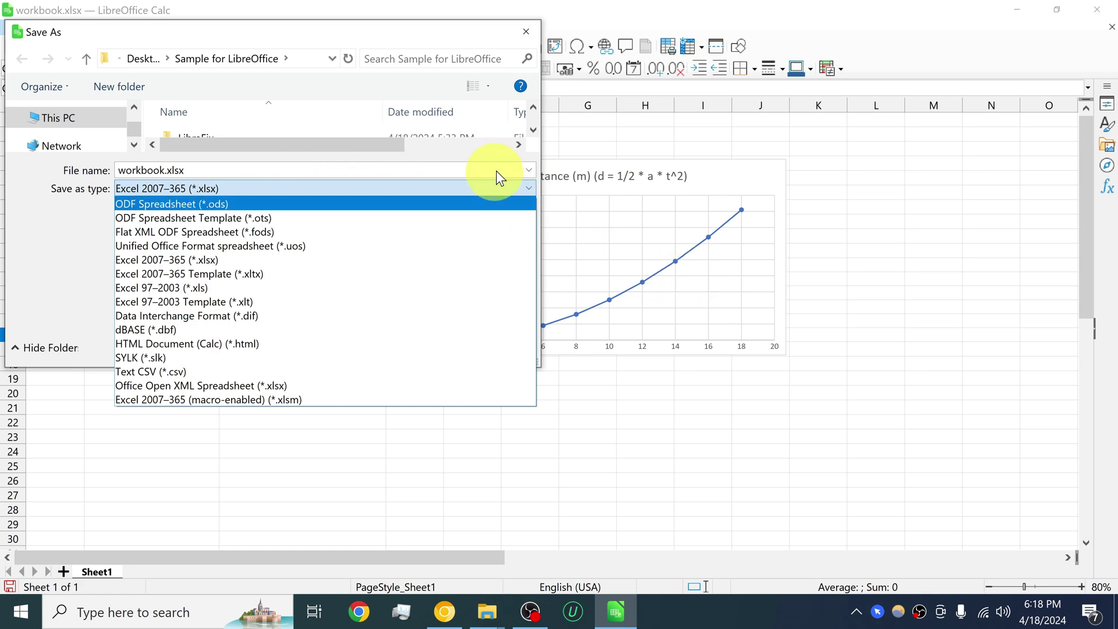
{"action": "left_click", "coordinate": [505, 155]}
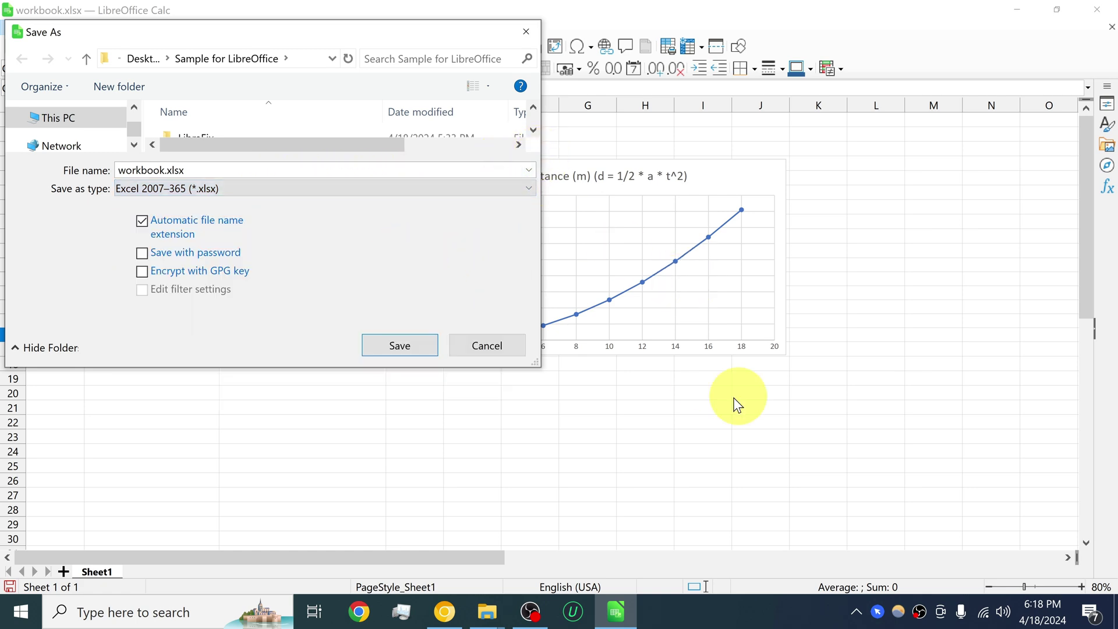
{"action": "left_click", "coordinate": [507, 349]}
Open the general Load/Save settings in the LibreOffice options.
{"action": "left_click", "coordinate": [318, 28]}
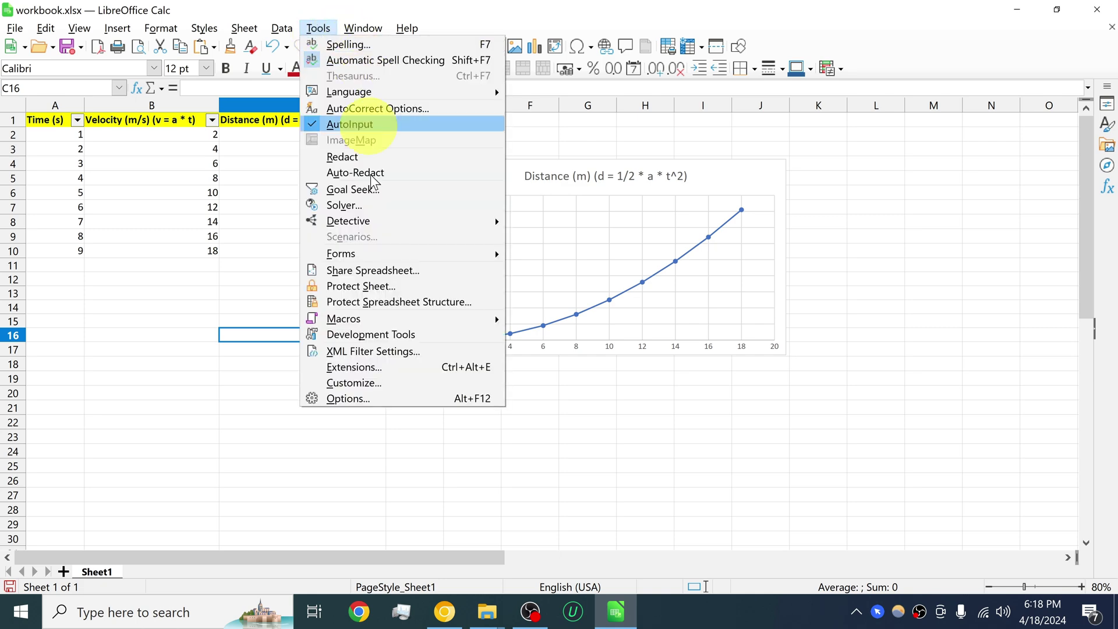
{"action": "left_click", "coordinate": [387, 398]}
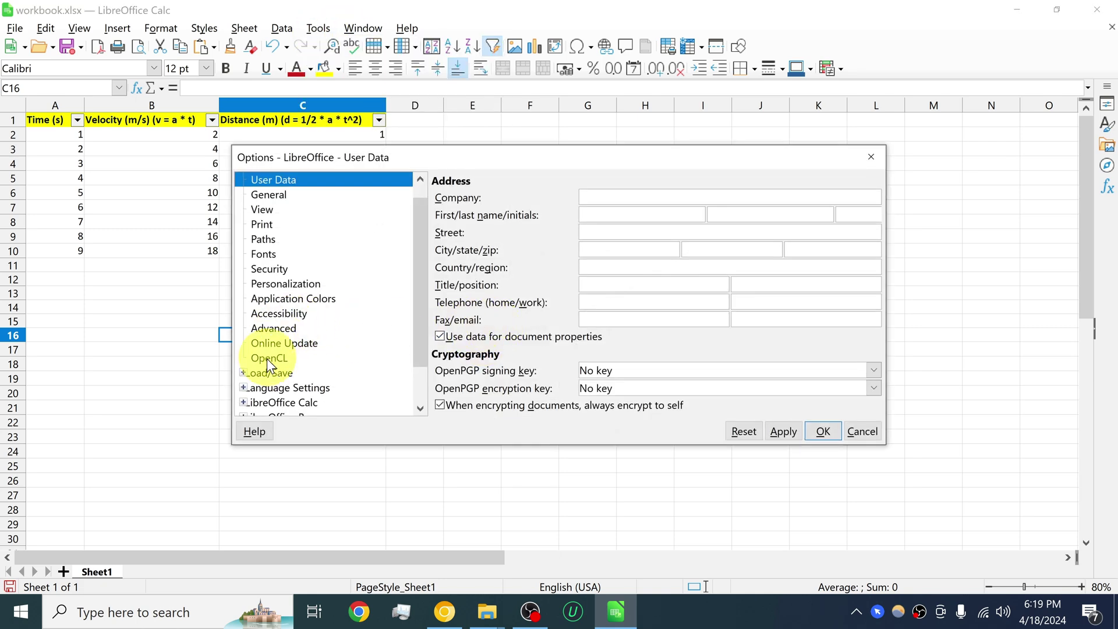
{"action": "left_click", "coordinate": [262, 371]}
{"action": "left_click", "coordinate": [243, 374]}
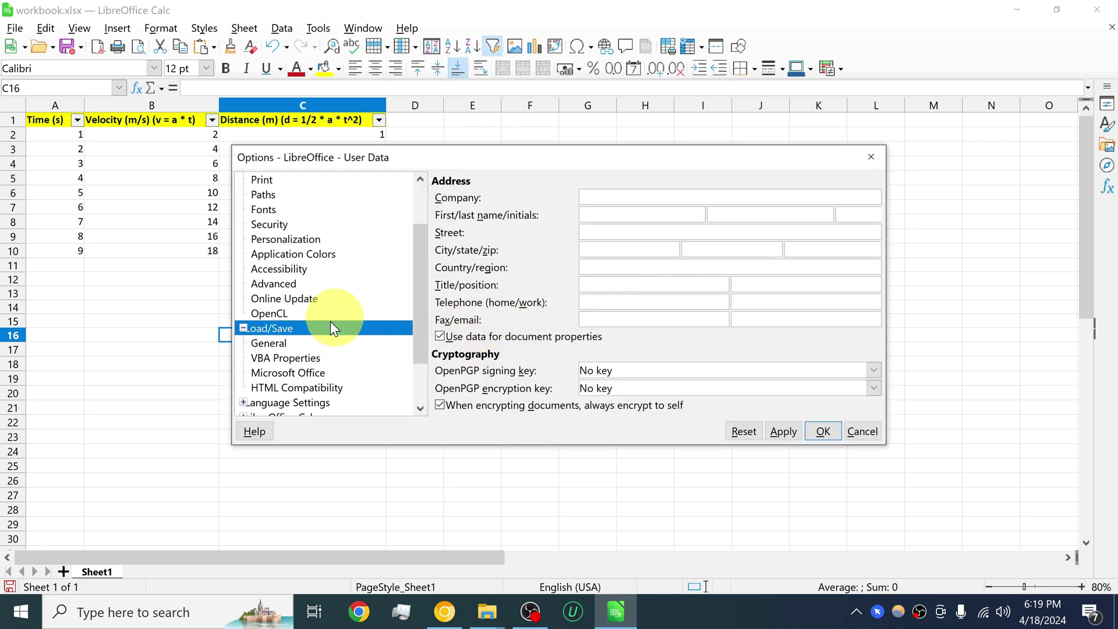
{"action": "left_click", "coordinate": [269, 342]}
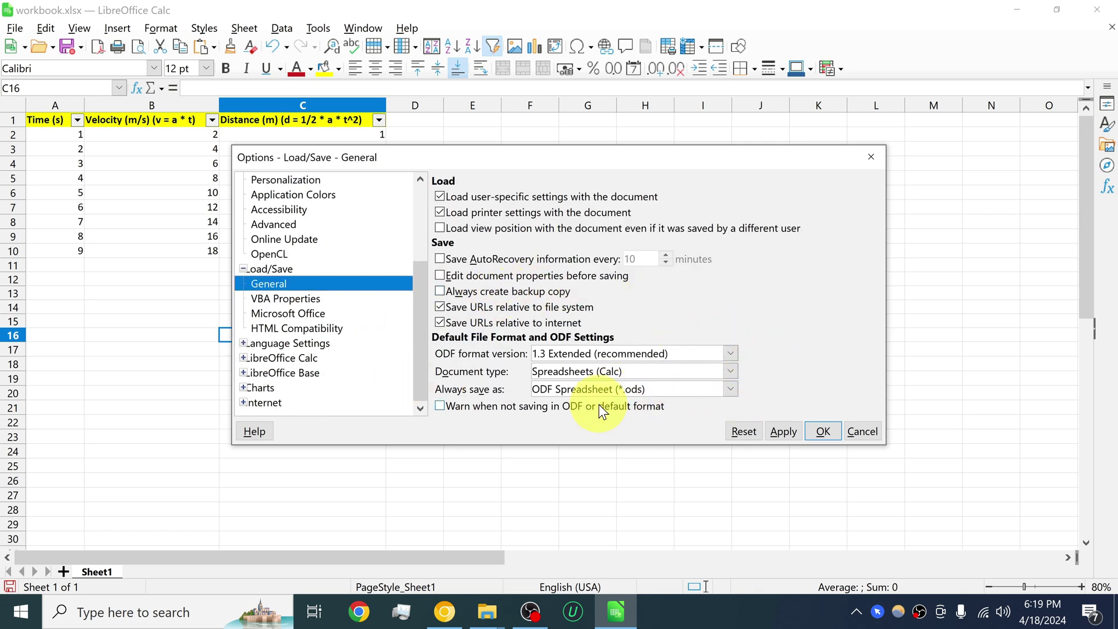
Set spreadsheets to always save as Excel 2007–365 (*.xlsx), and apply the options.
{"action": "left_click", "coordinate": [634, 389]}
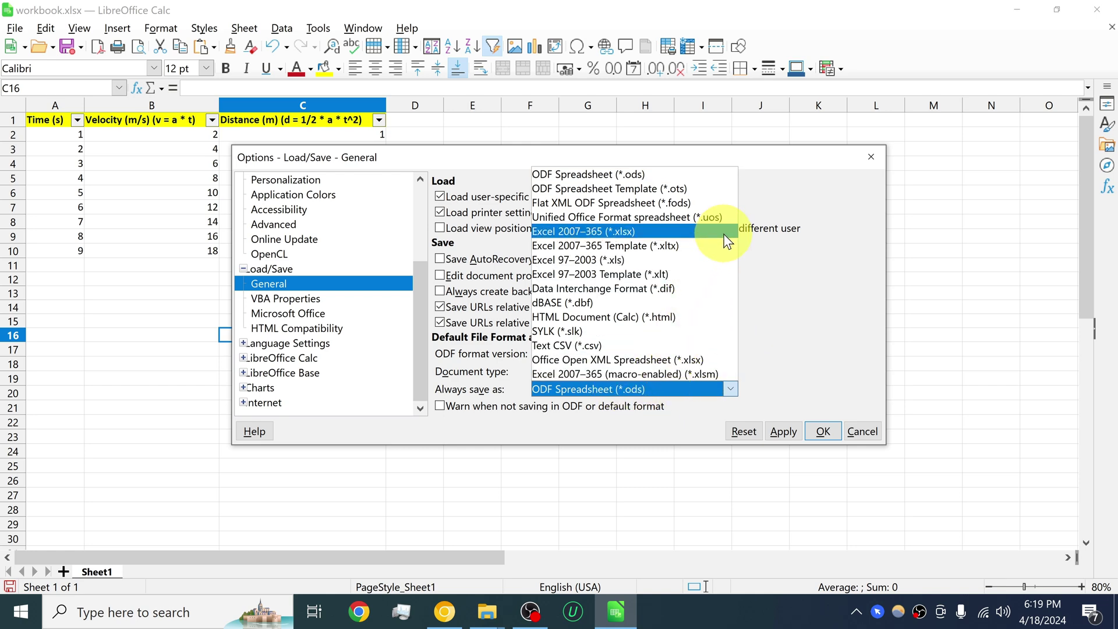
{"action": "key", "text": "Escape"}
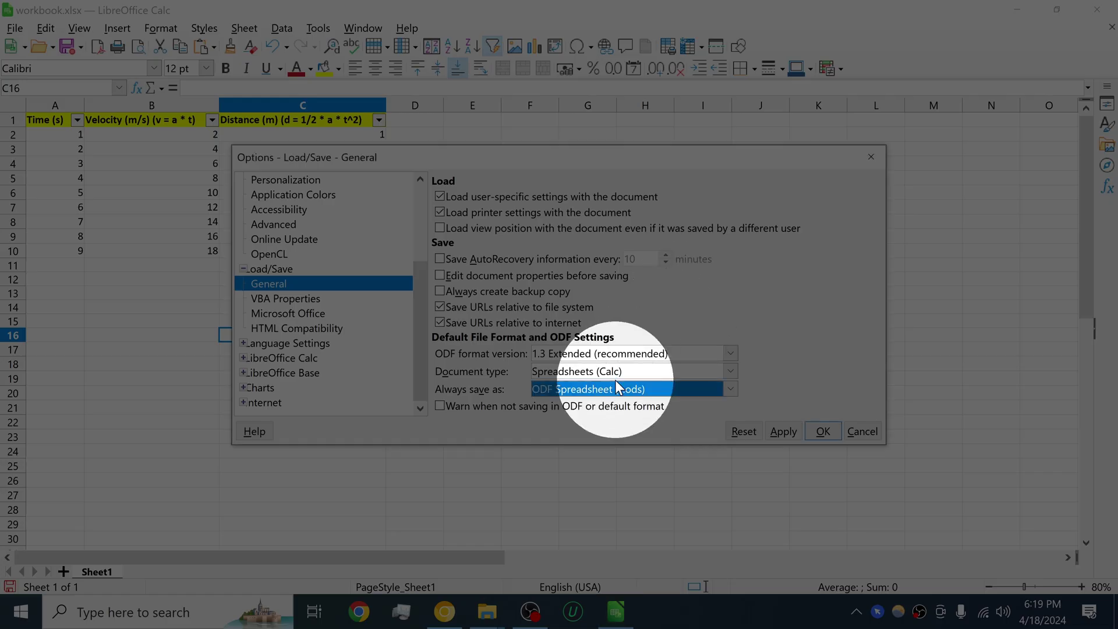
{"action": "left_click", "coordinate": [725, 388]}
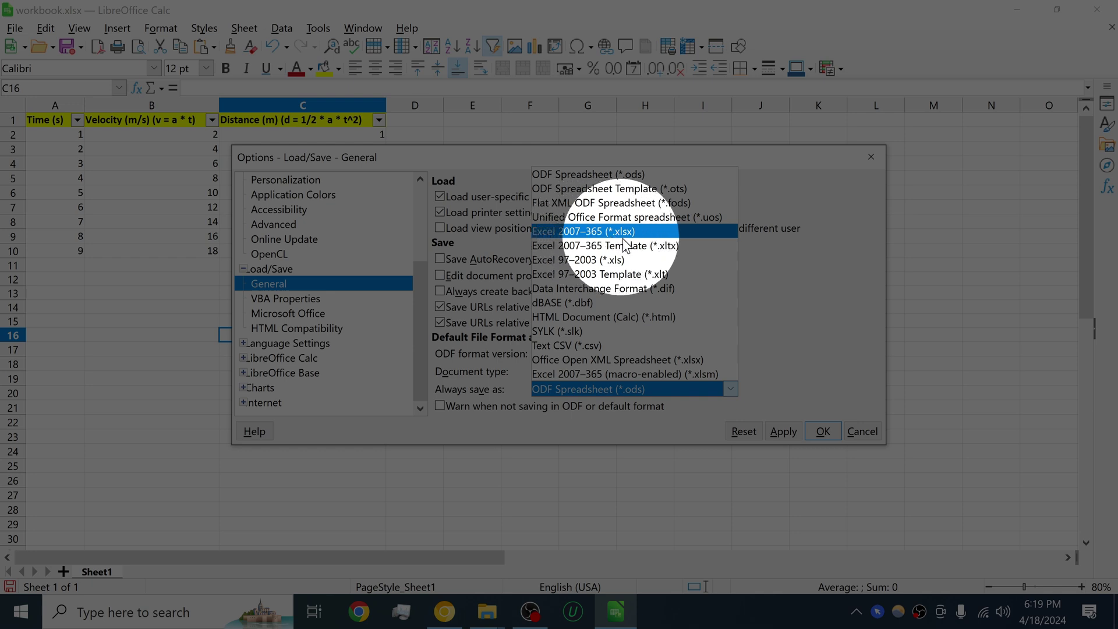
{"action": "left_click", "coordinate": [591, 231]}
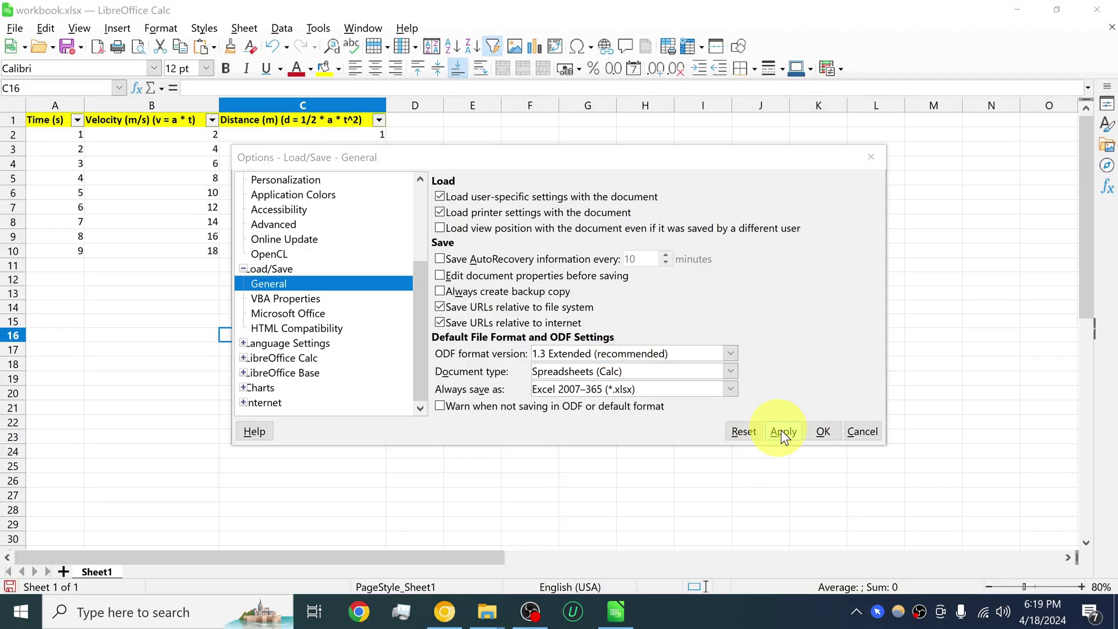
{"action": "left_click", "coordinate": [781, 432]}
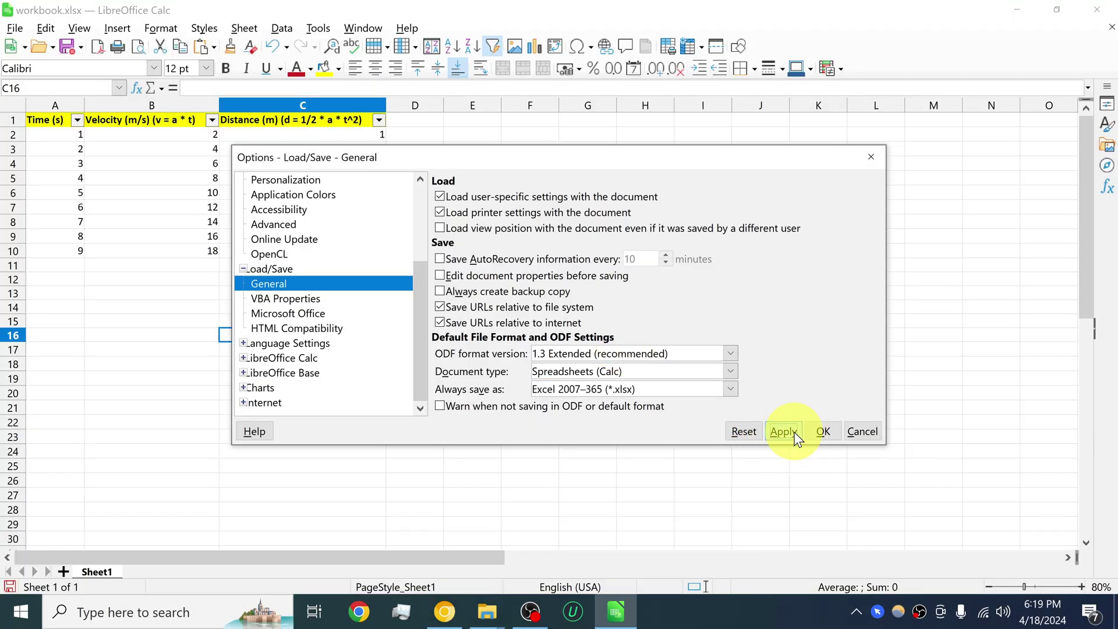
{"action": "left_click", "coordinate": [823, 431]}
Save the workbook, and check the file types offered for saving it under a new name without creating a copy.
{"action": "left_click", "coordinate": [15, 28]}
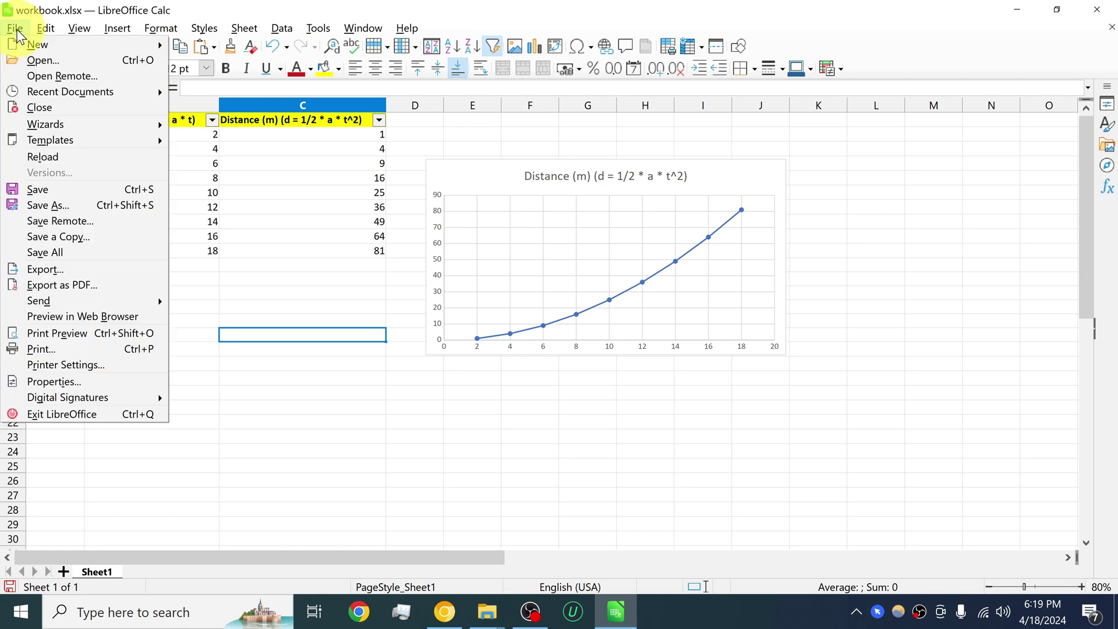
{"action": "left_click", "coordinate": [58, 187]}
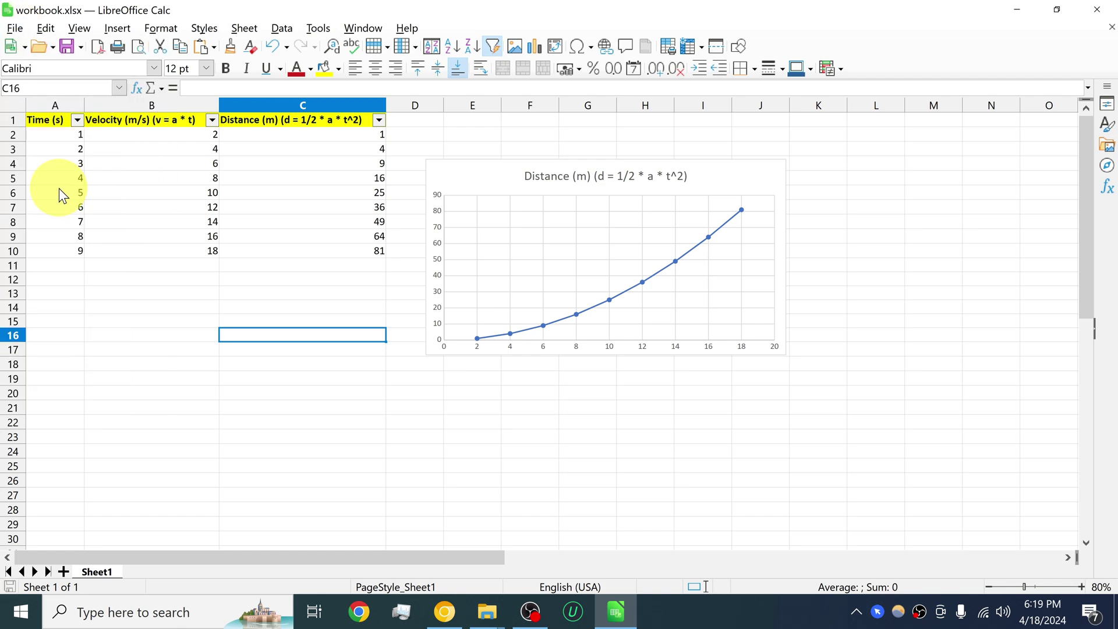
{"action": "left_click", "coordinate": [15, 28]}
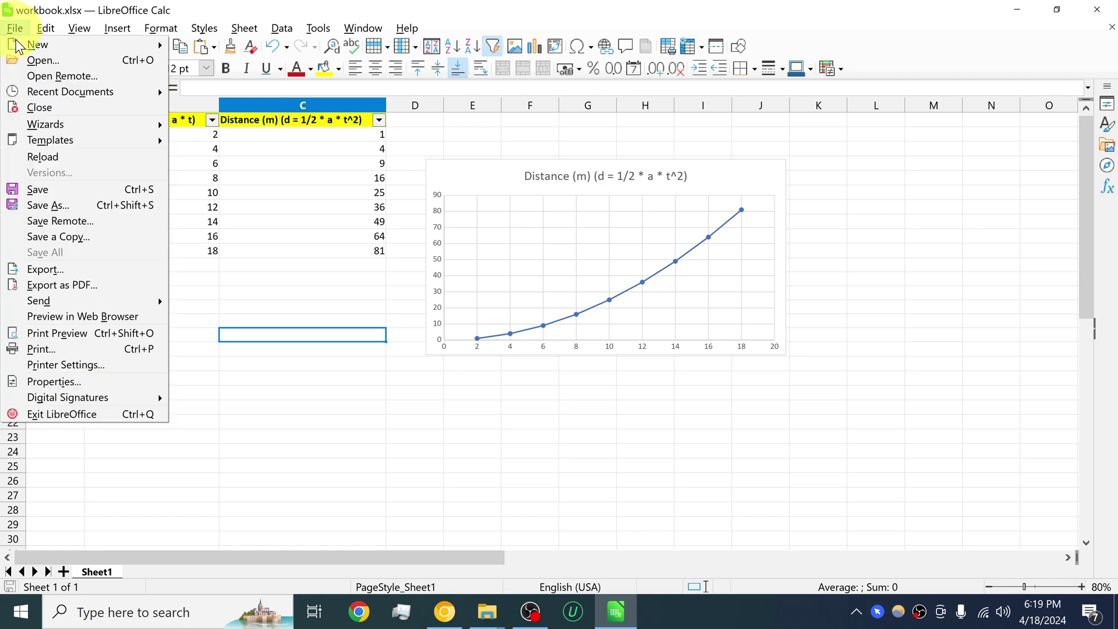
{"action": "left_click", "coordinate": [71, 189]}
{"action": "left_click", "coordinate": [229, 187]}
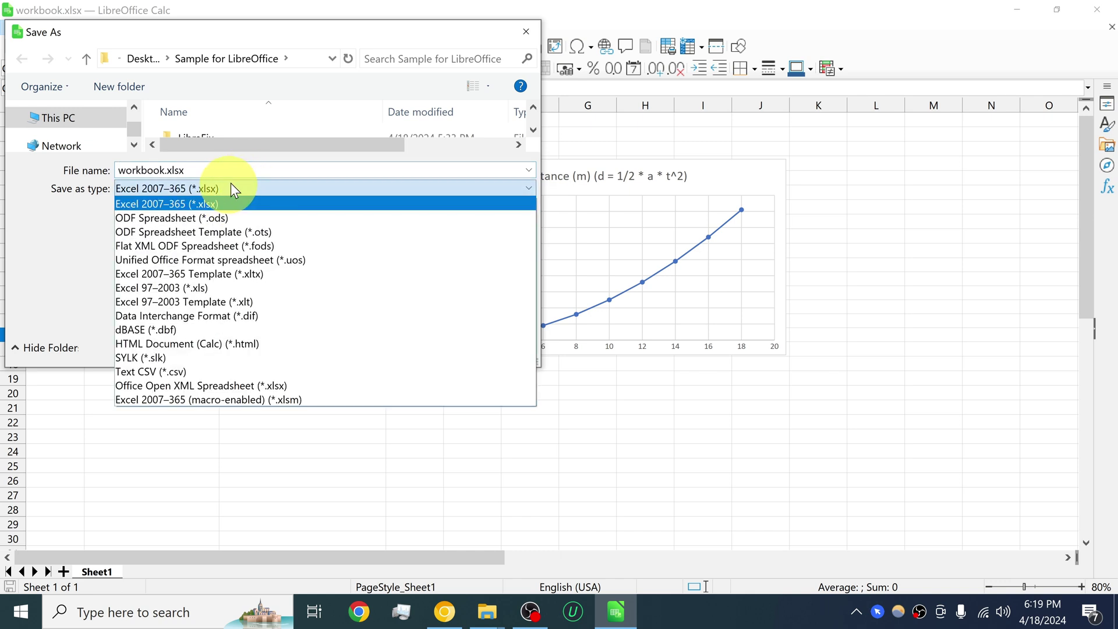
{"action": "left_click", "coordinate": [177, 189]}
{"action": "left_click", "coordinate": [141, 189]}
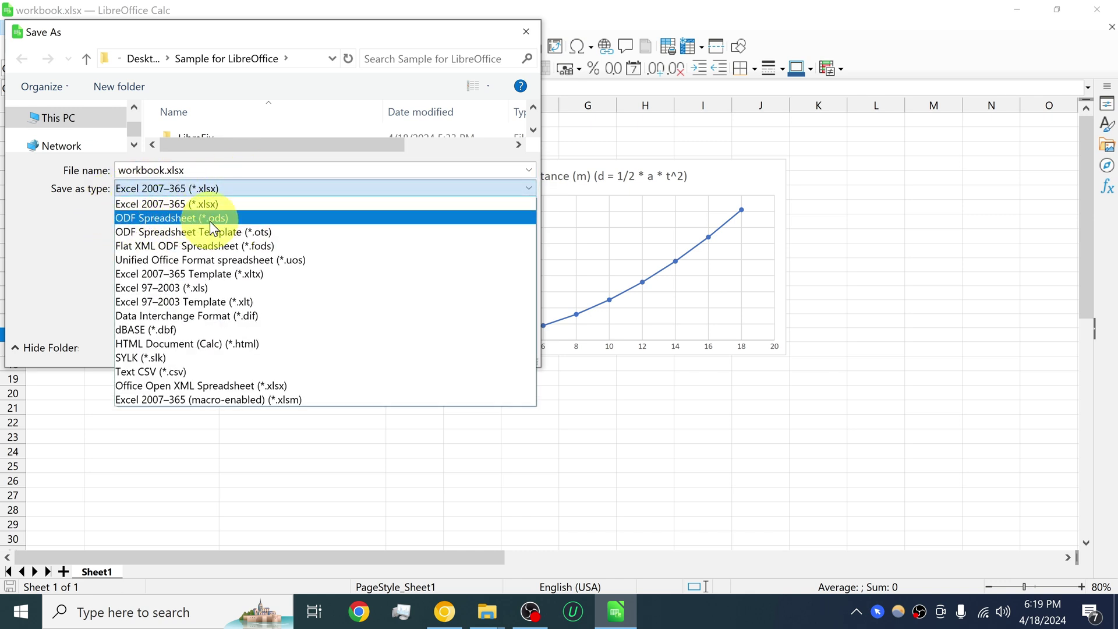
{"action": "left_click", "coordinate": [145, 202]}
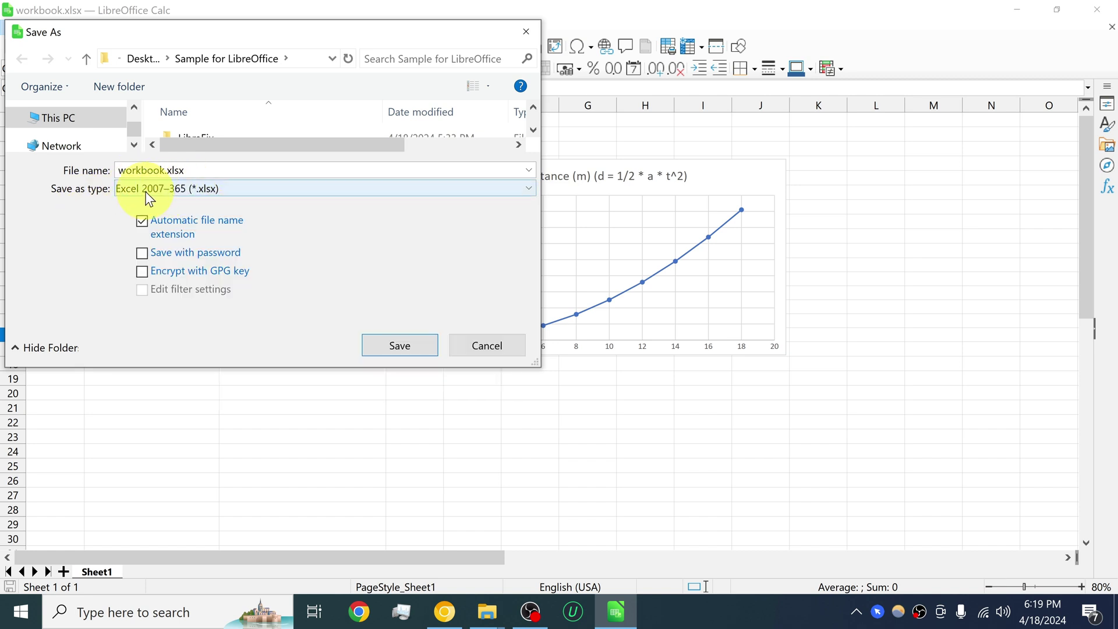
{"action": "left_click", "coordinate": [512, 337]}
Close the workbook and open Presentation.pptx from the Sample for LibreOffice folder.
{"action": "left_click", "coordinate": [861, 232]}
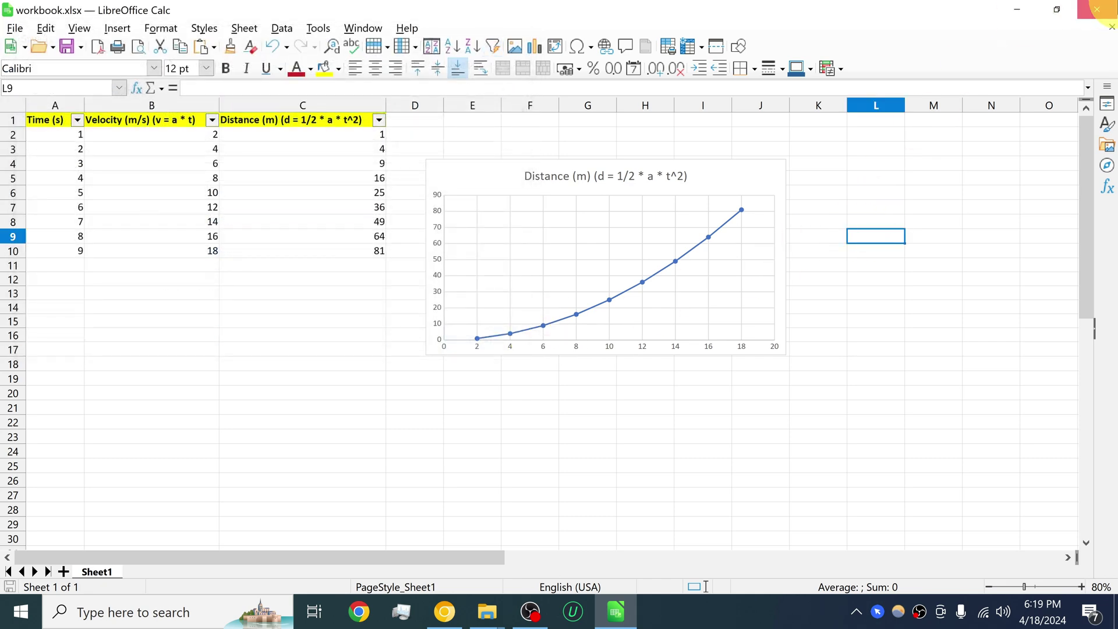
{"action": "left_click", "coordinate": [1096, 10]}
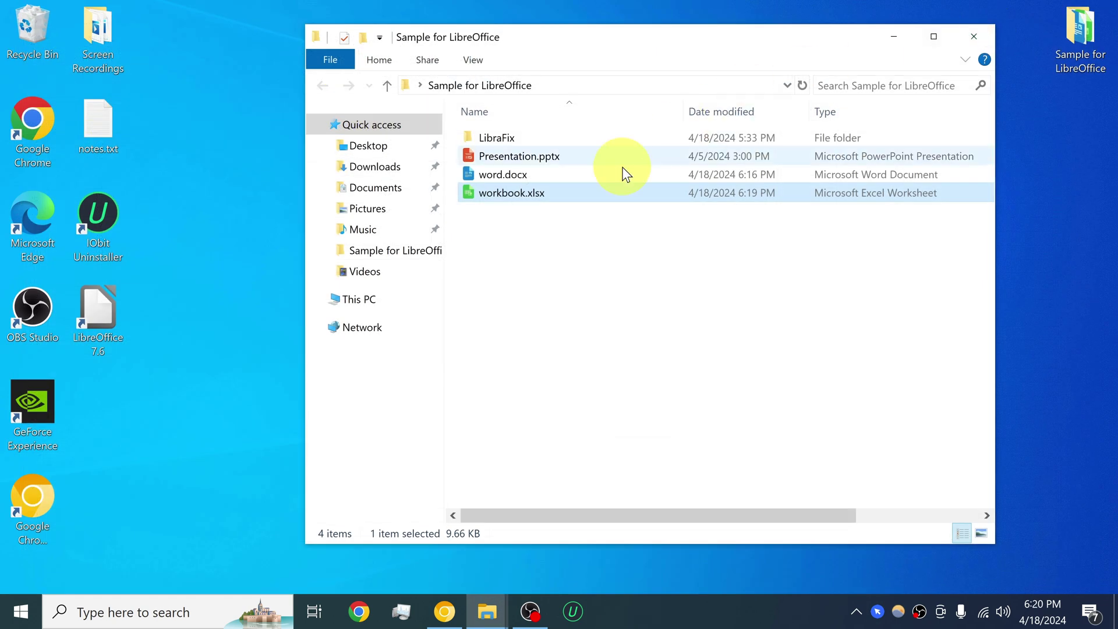
{"action": "left_click", "coordinate": [542, 161]}
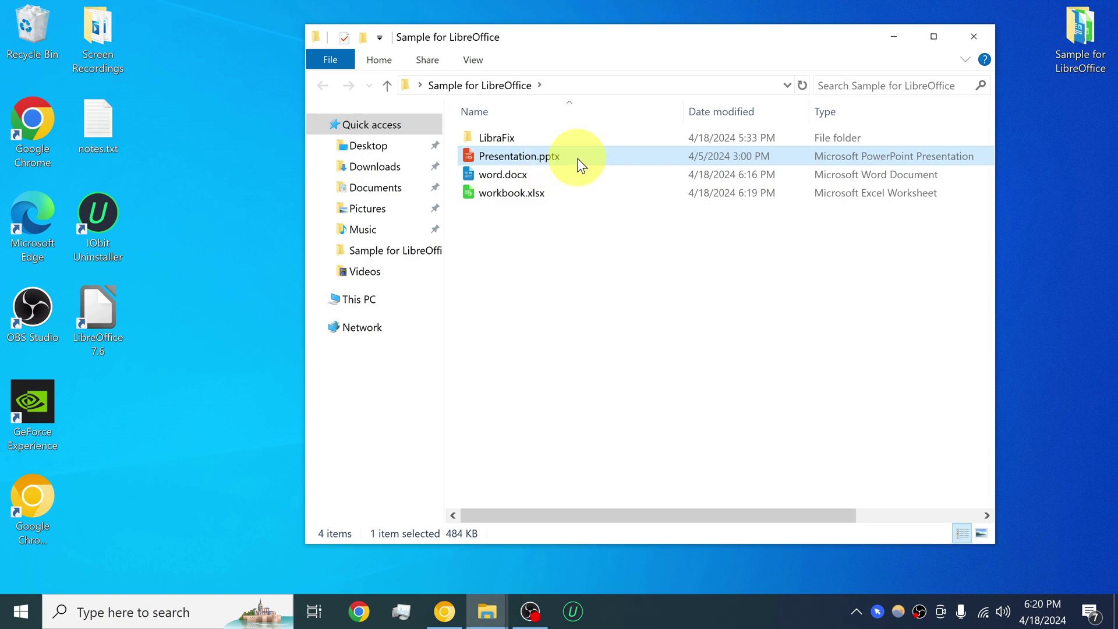
{"action": "double_click", "coordinate": [539, 157]}
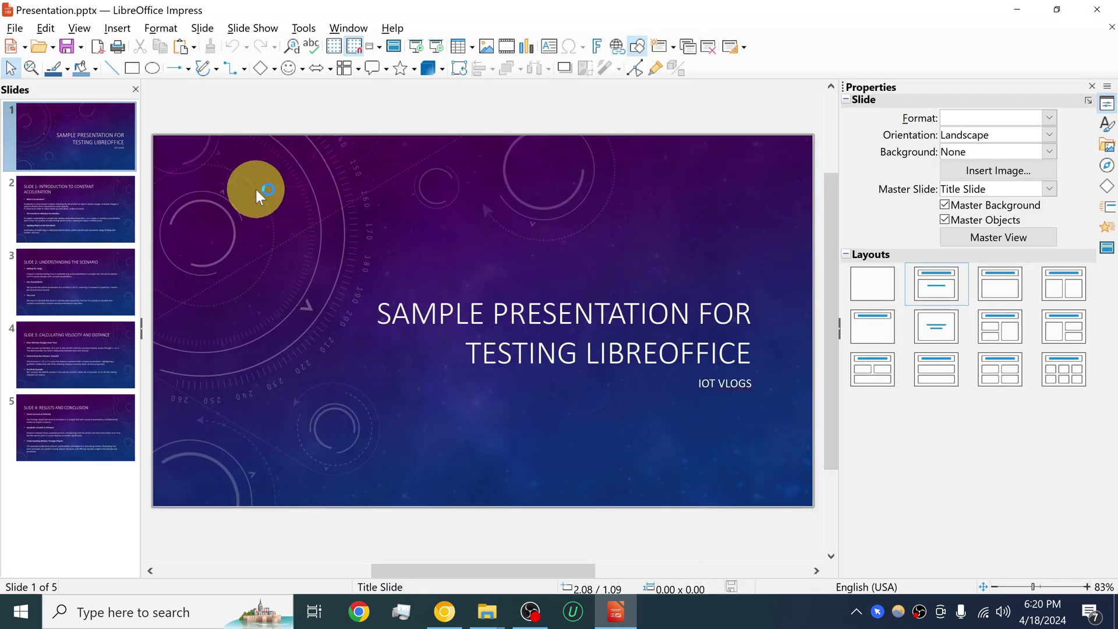
Look through the presentation's five slides and return to the title slide.
{"action": "left_click", "coordinate": [41, 216]}
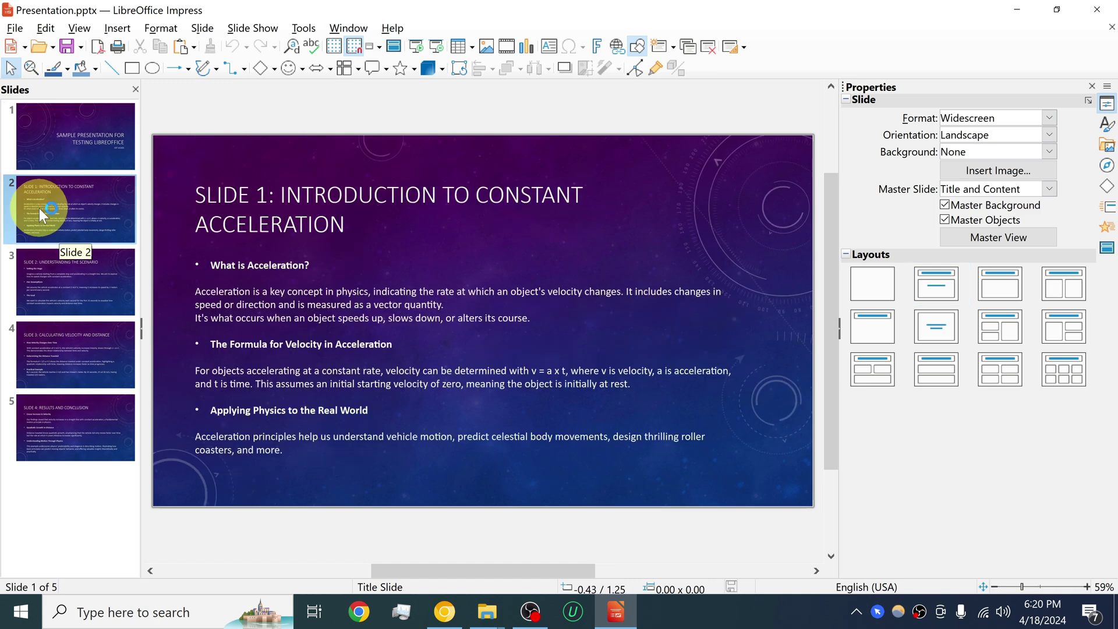
{"action": "left_click", "coordinate": [57, 289]}
{"action": "left_click", "coordinate": [56, 354]}
{"action": "left_click", "coordinate": [72, 425]}
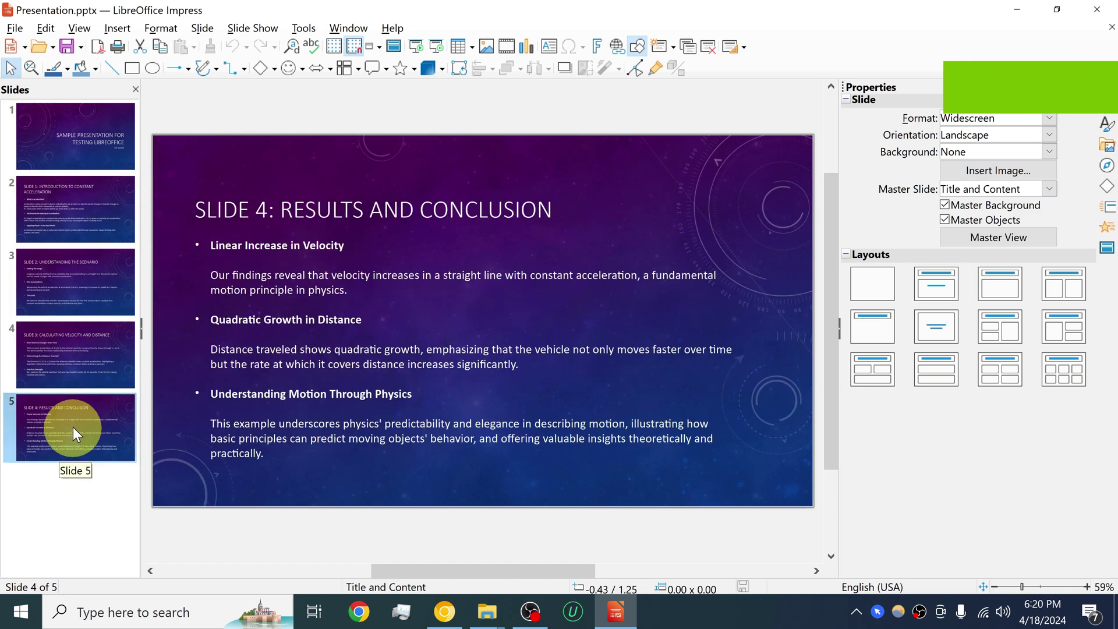
{"action": "left_click", "coordinate": [57, 128]}
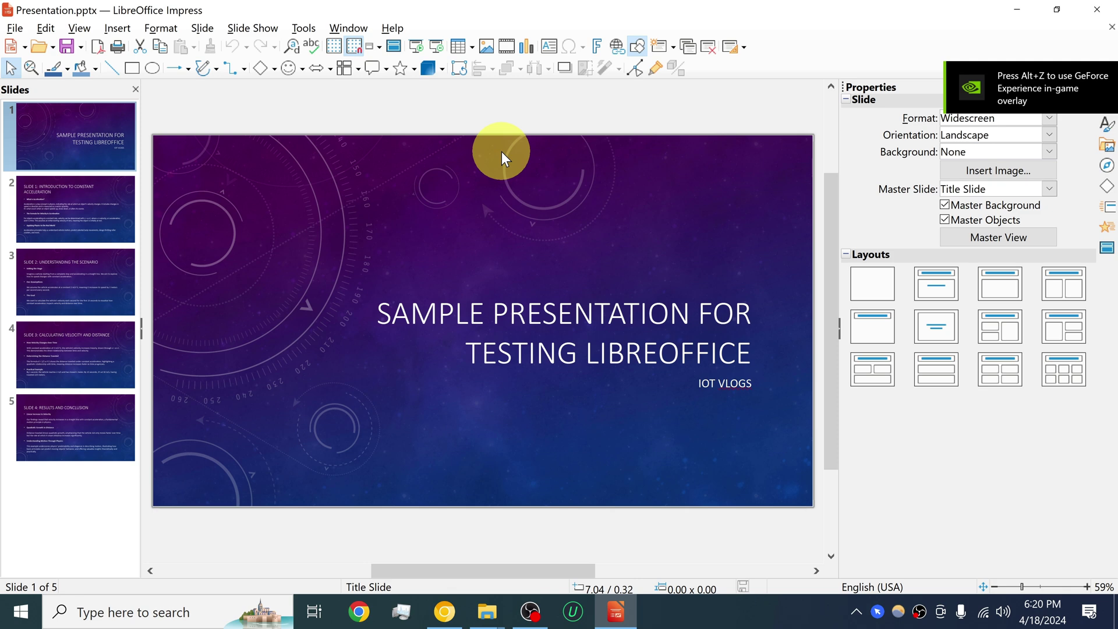
Run the slide show from the "Understanding the Scenario" slide, advance one slide, and exit the show.
{"action": "left_click", "coordinate": [70, 286]}
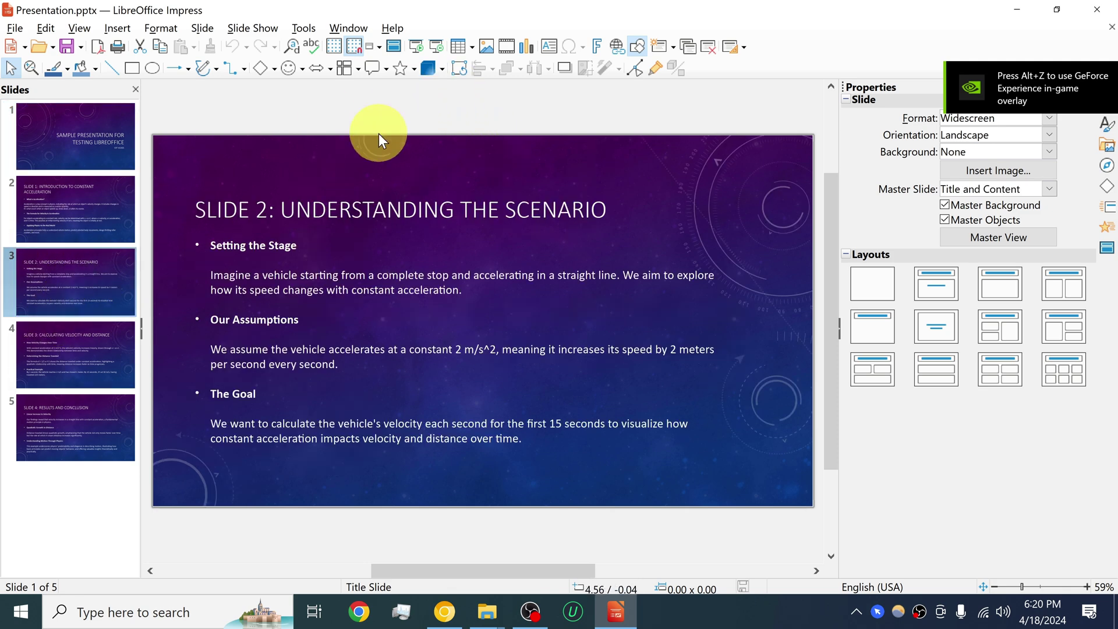
{"action": "left_click", "coordinate": [436, 48]}
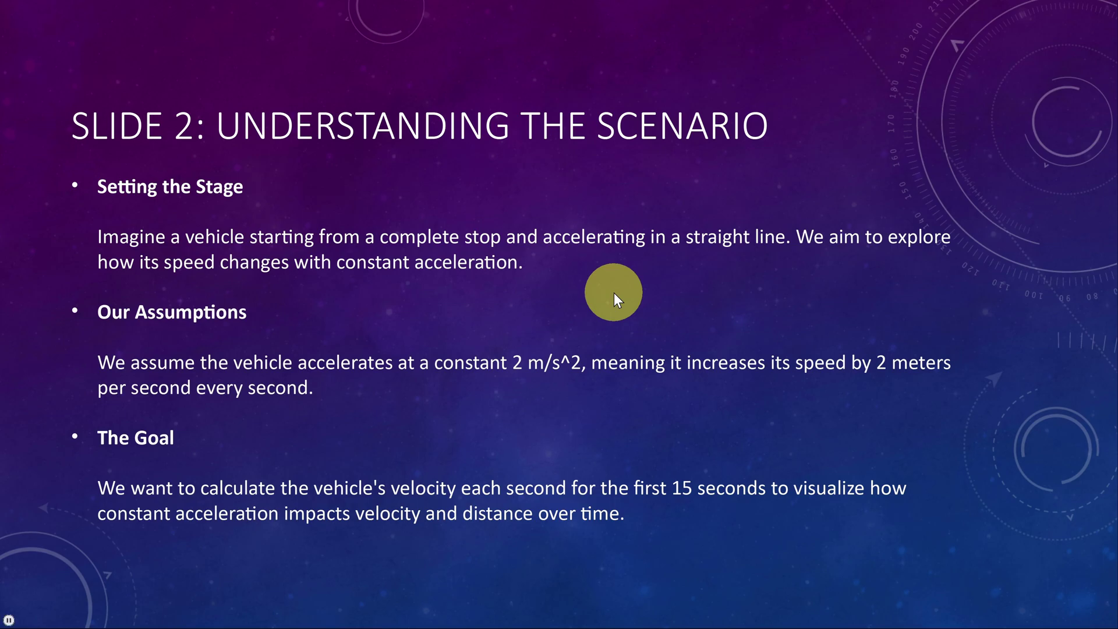
{"action": "left_click", "coordinate": [645, 300]}
{"action": "key", "text": "Escape"}
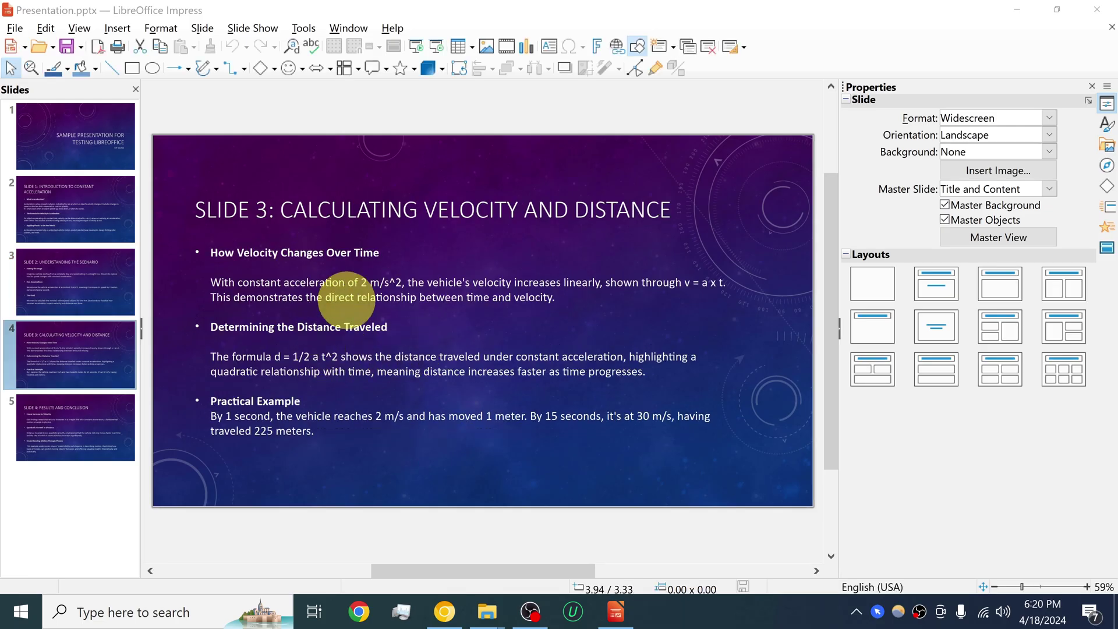
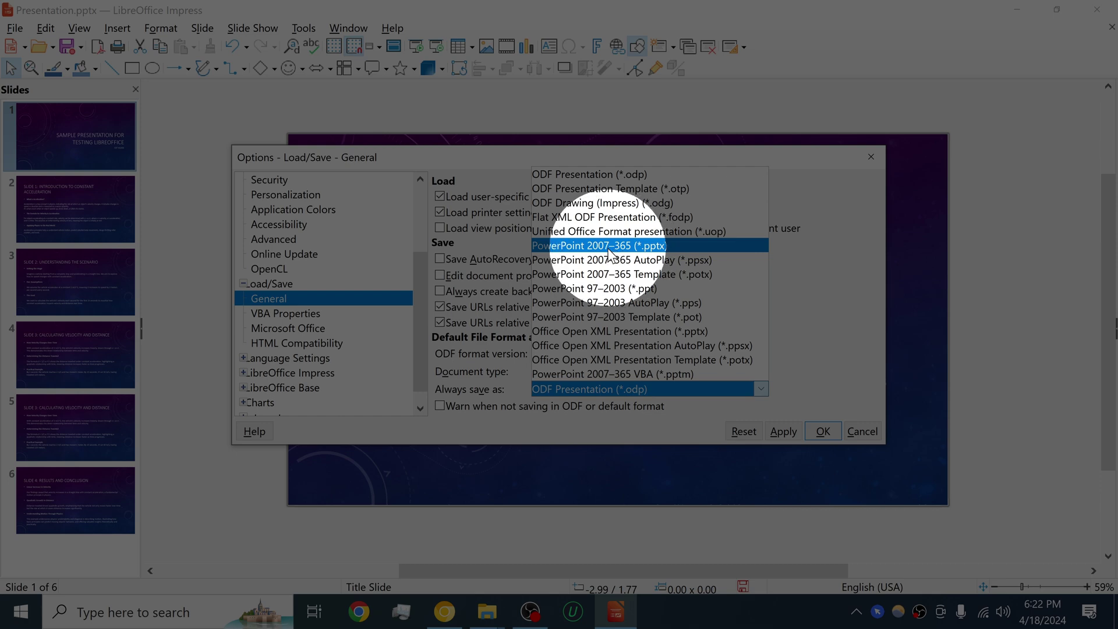
Set presentations to always save as PowerPoint 2007–365 (*.pptx), and apply the options.
{"action": "left_click", "coordinate": [608, 250]}
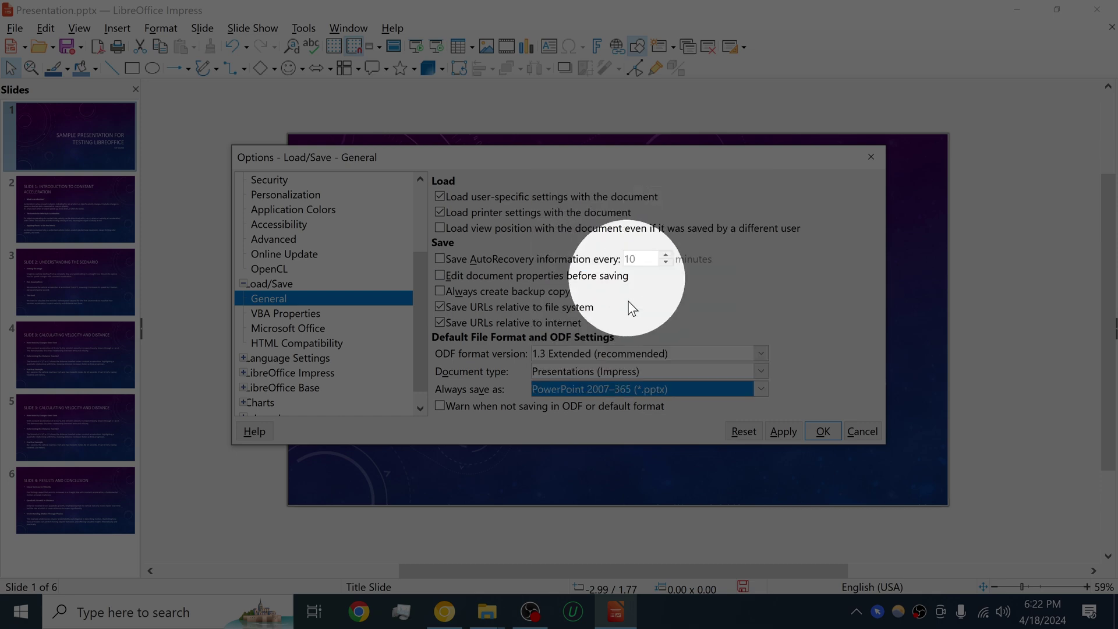
{"action": "left_click", "coordinate": [785, 433]}
{"action": "left_click", "coordinate": [823, 430]}
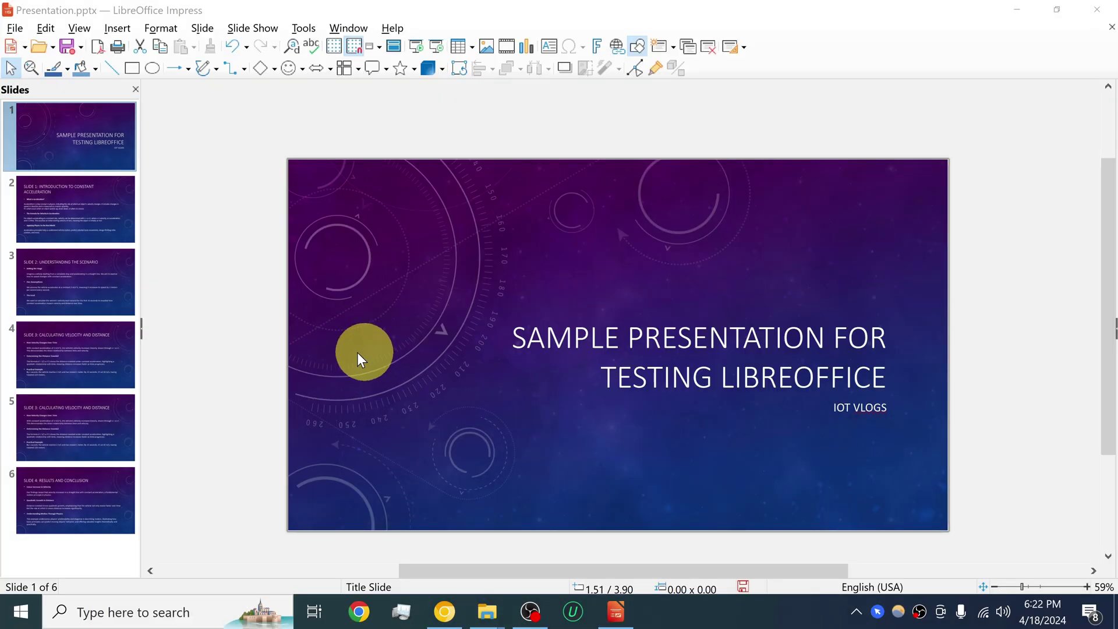
Close the presentation with its changes saved, and move the Sample for LibreOffice folder window aside on the desktop.
{"action": "left_click", "coordinate": [71, 207]}
{"action": "left_click", "coordinate": [93, 164]}
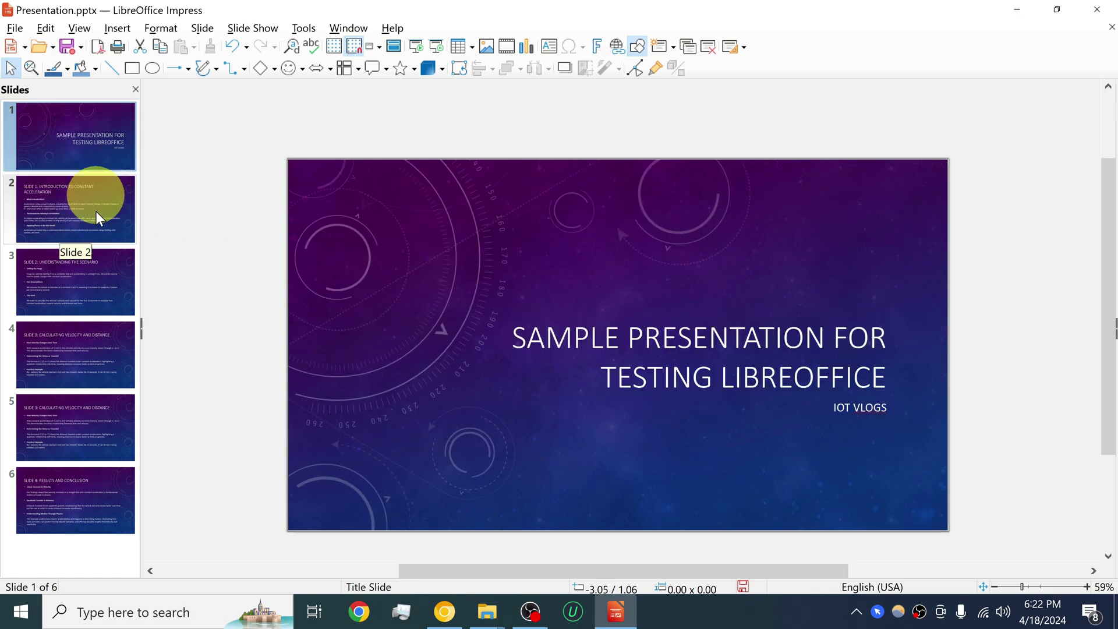
{"action": "left_click", "coordinate": [60, 309]}
{"action": "left_click", "coordinate": [1097, 10]}
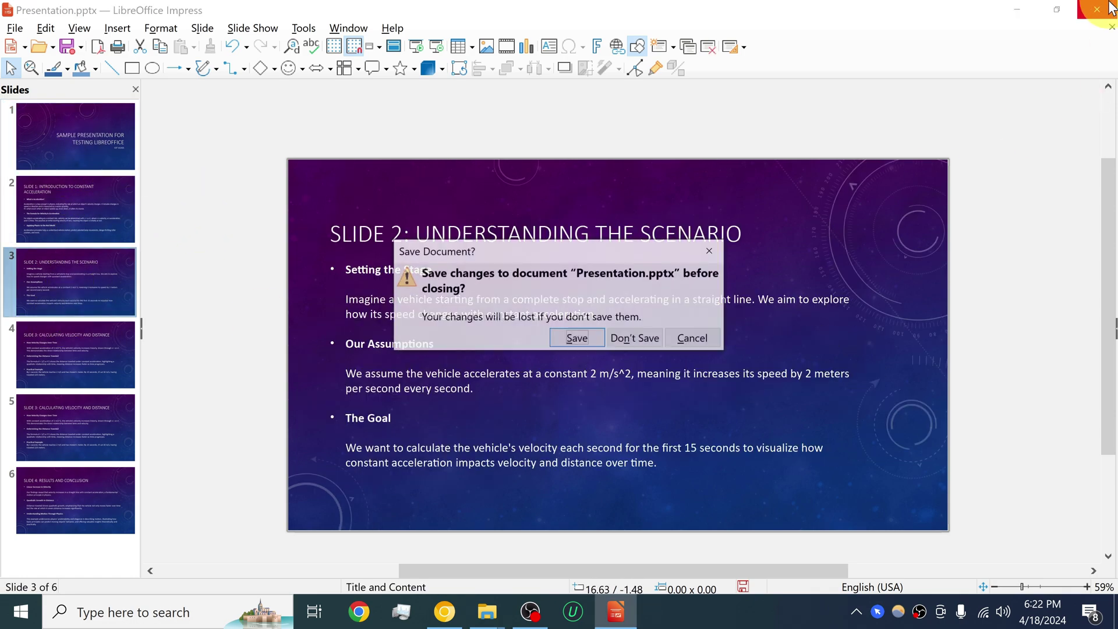
{"action": "left_click", "coordinate": [581, 330]}
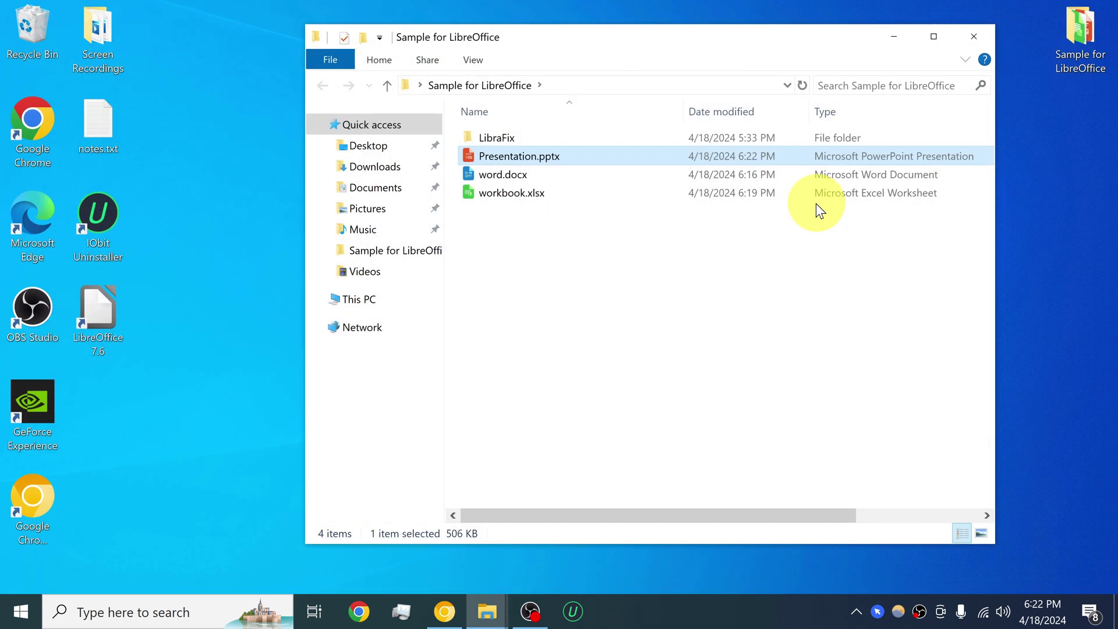
{"action": "left_click_drag", "start_coordinate": [612, 38], "coordinate": [811, 14]}
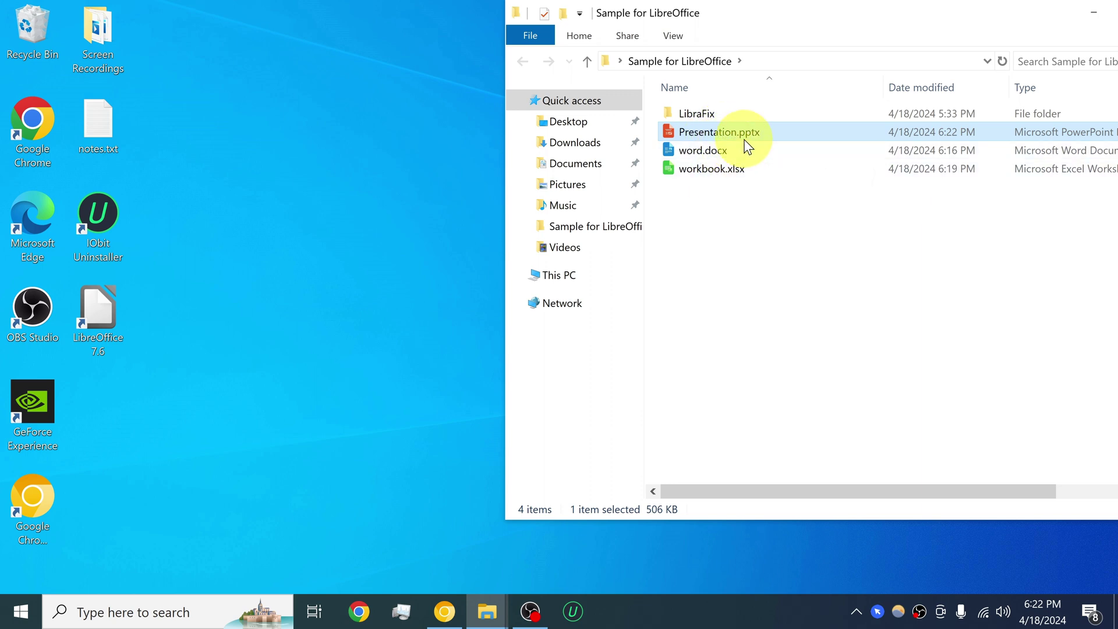
Select the three sample files, dismiss the IObit Uninstaller update notice, and look through the file types available for new desktop items.
{"action": "left_click_drag", "start_coordinate": [714, 181], "coordinate": [715, 137]}
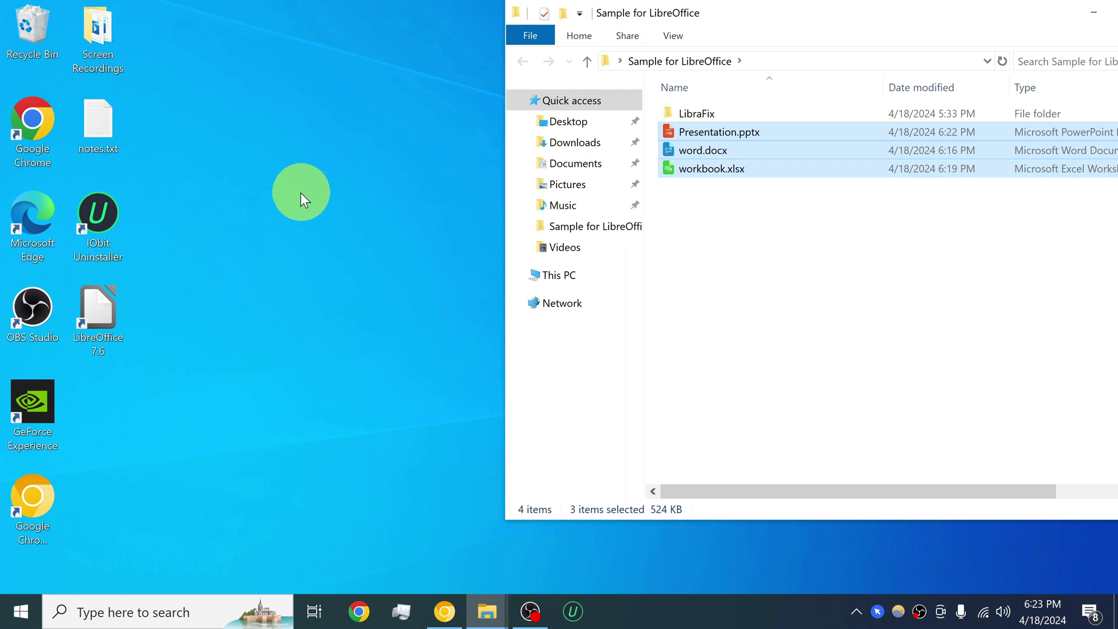
{"action": "right_click", "coordinate": [277, 173]}
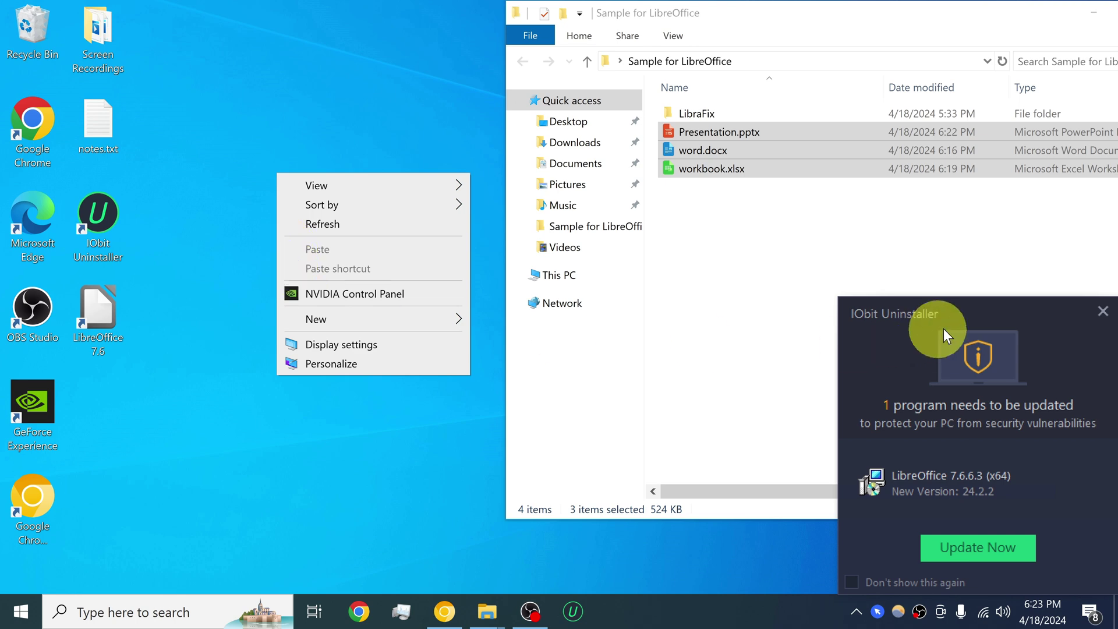
{"action": "left_click", "coordinate": [1110, 317]}
{"action": "right_click", "coordinate": [256, 166]}
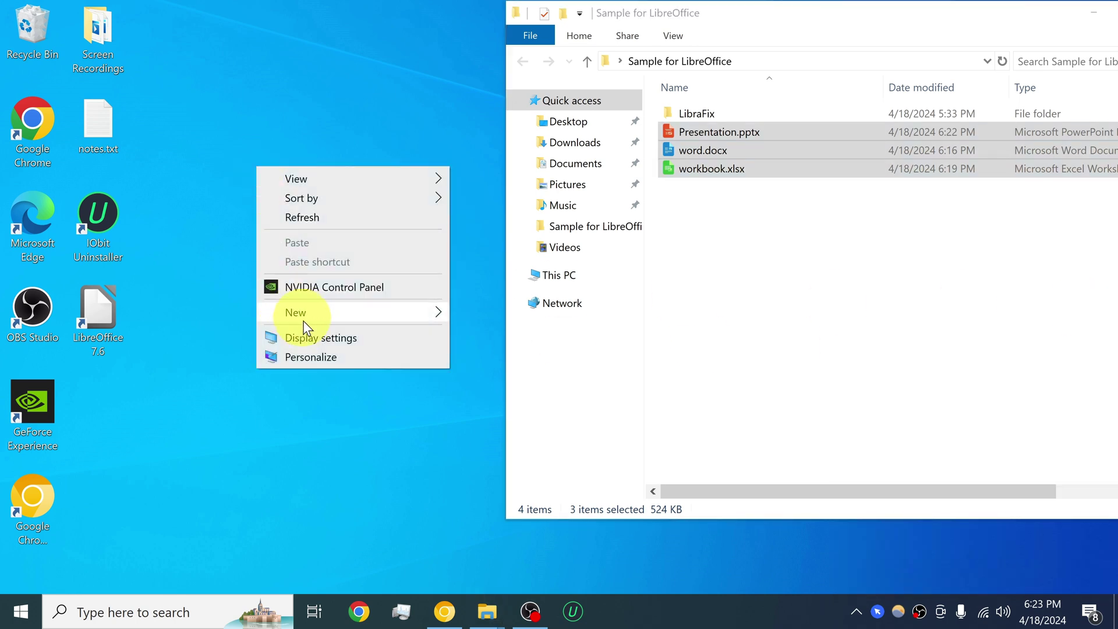
{"action": "mouse_move", "coordinate": [303, 312]}
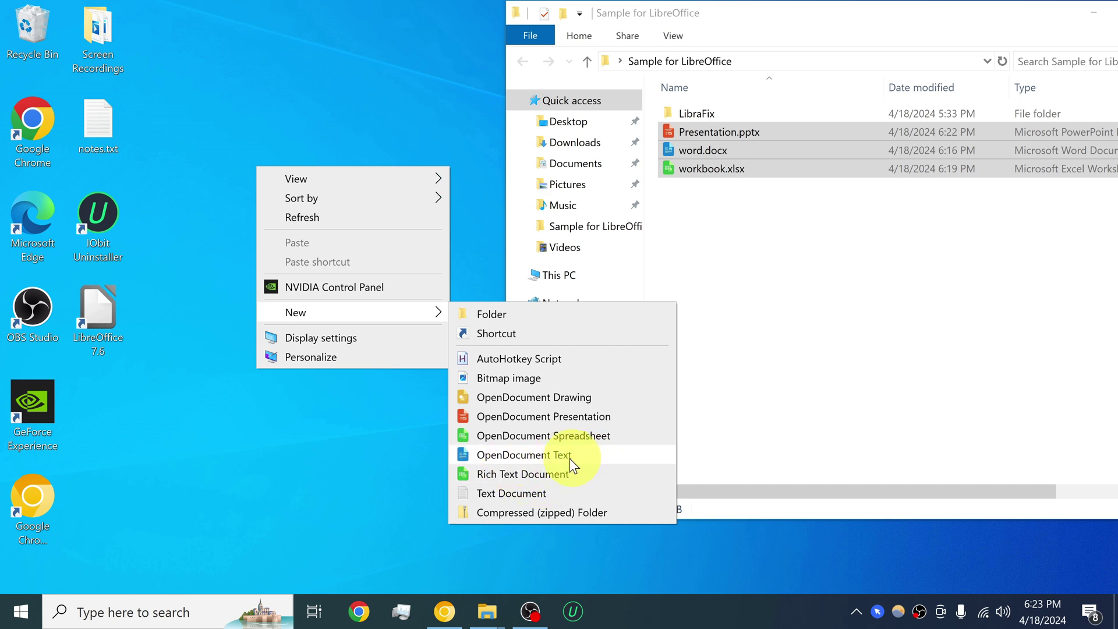
Close the Sample for LibreOffice folder window and create an OpenDocument Text file on the desktop, keeping its default name.
{"action": "left_click_drag", "start_coordinate": [1010, 22], "coordinate": [906, 46]}
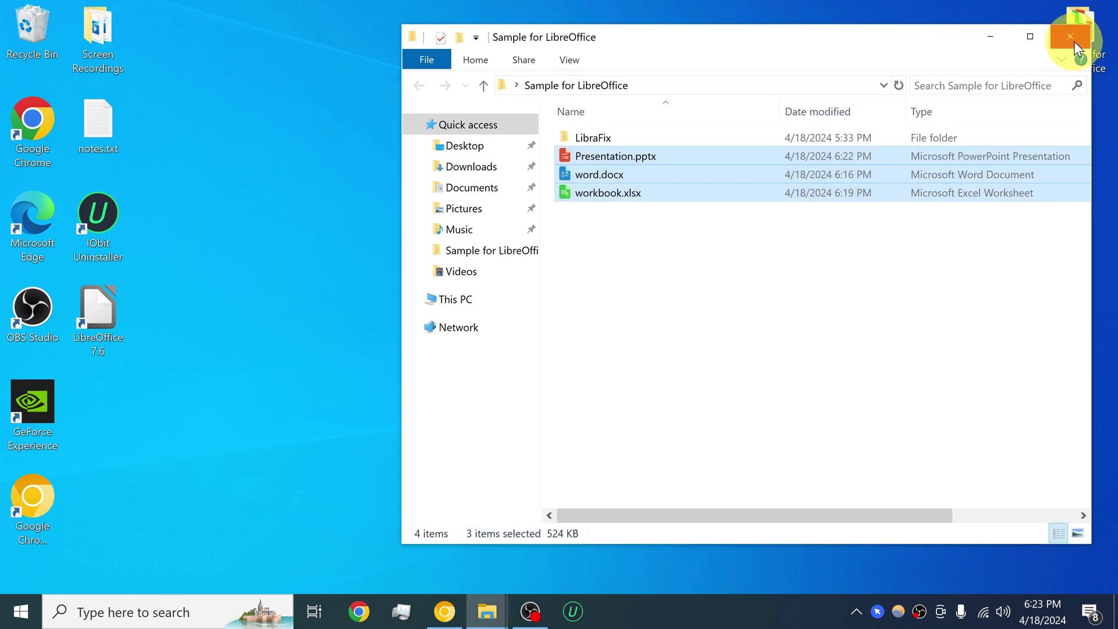
{"action": "left_click", "coordinate": [1073, 42]}
{"action": "right_click", "coordinate": [444, 145]}
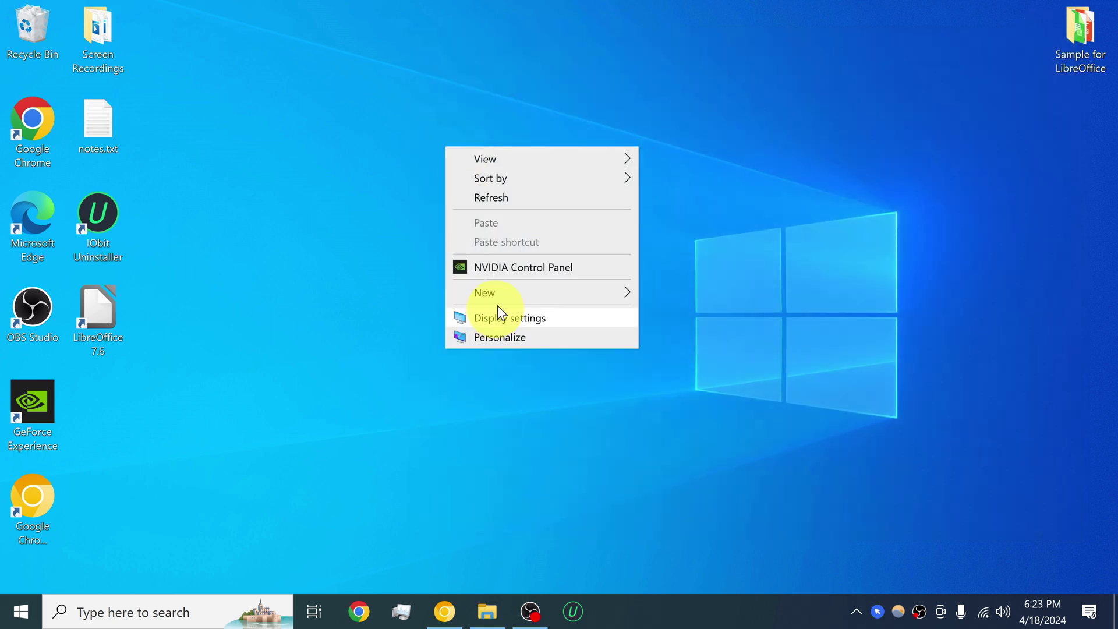
{"action": "left_click", "coordinate": [506, 292]}
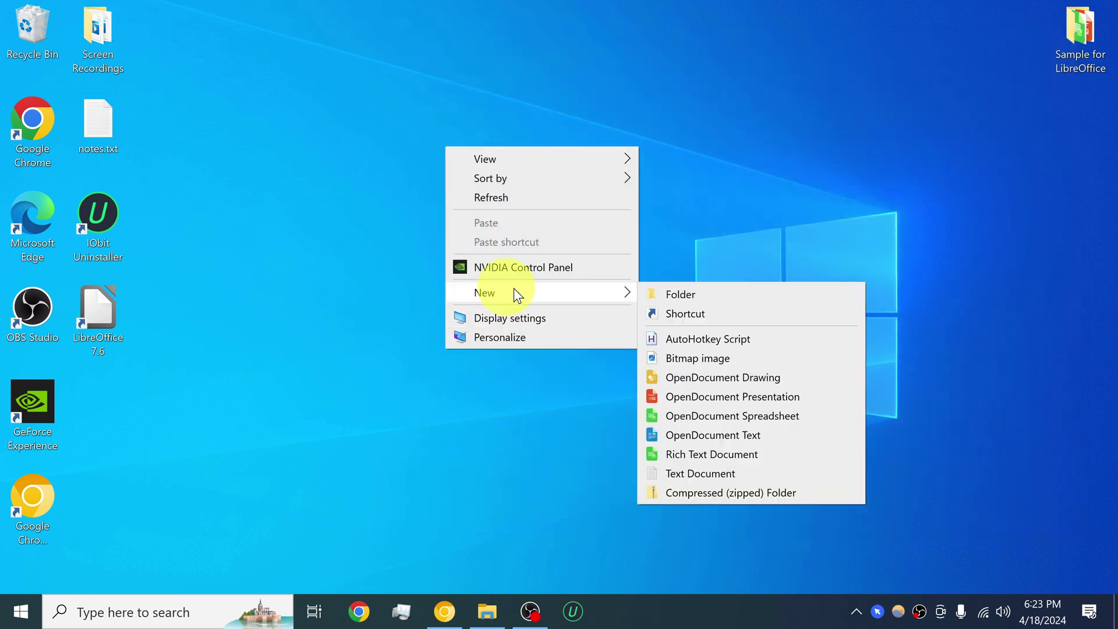
{"action": "left_click", "coordinate": [771, 435]}
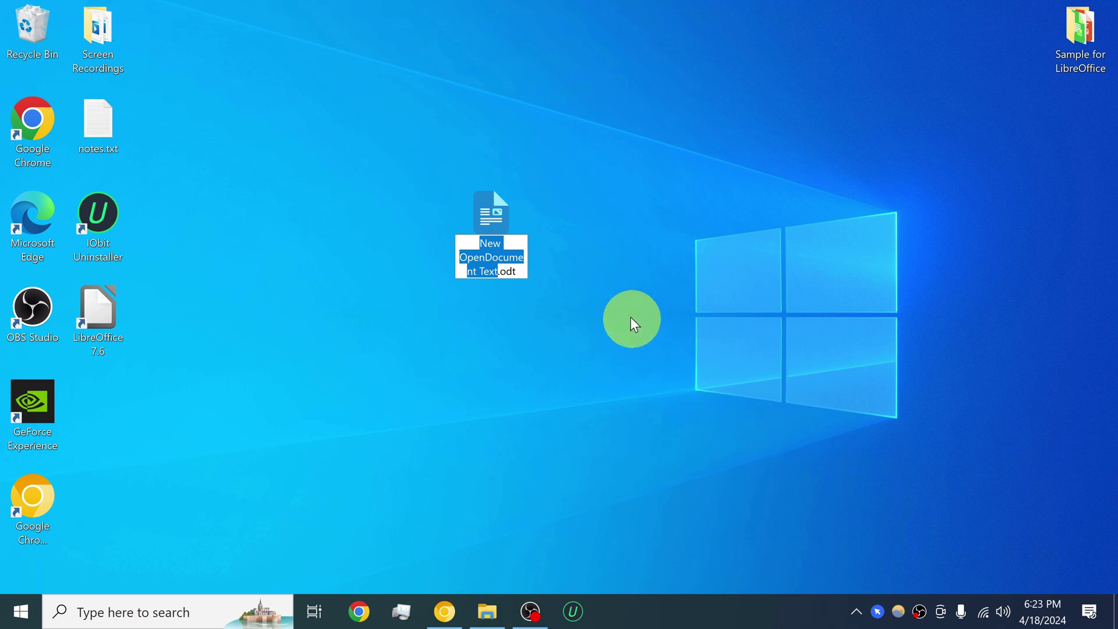
{"action": "key", "text": "Return"}
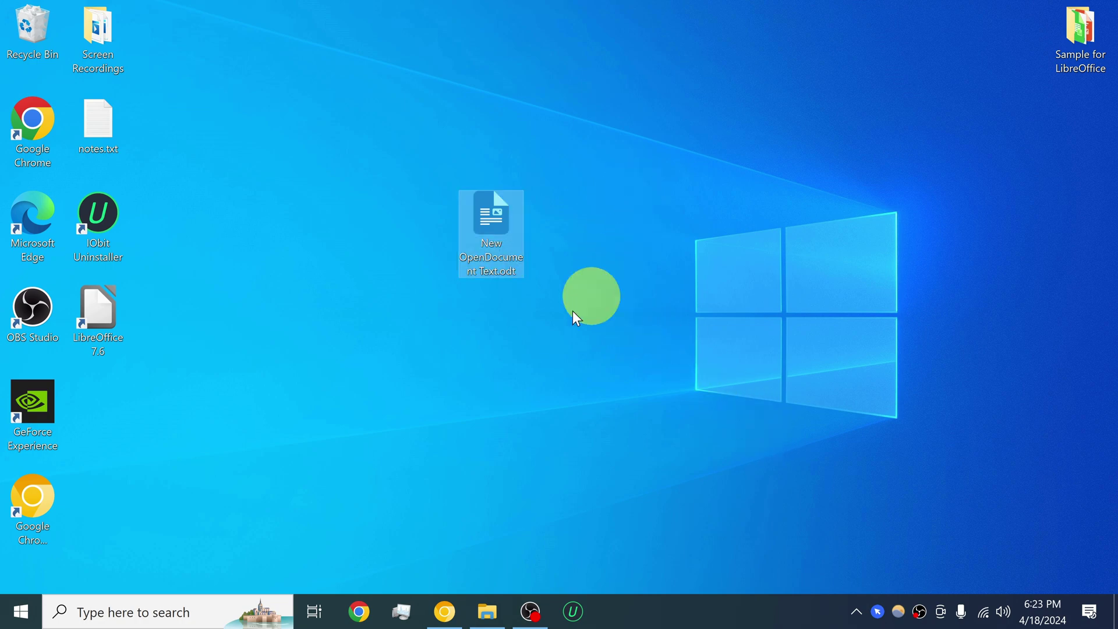
{"action": "double_click", "coordinate": [502, 285]}
{"action": "left_click", "coordinate": [504, 256]}
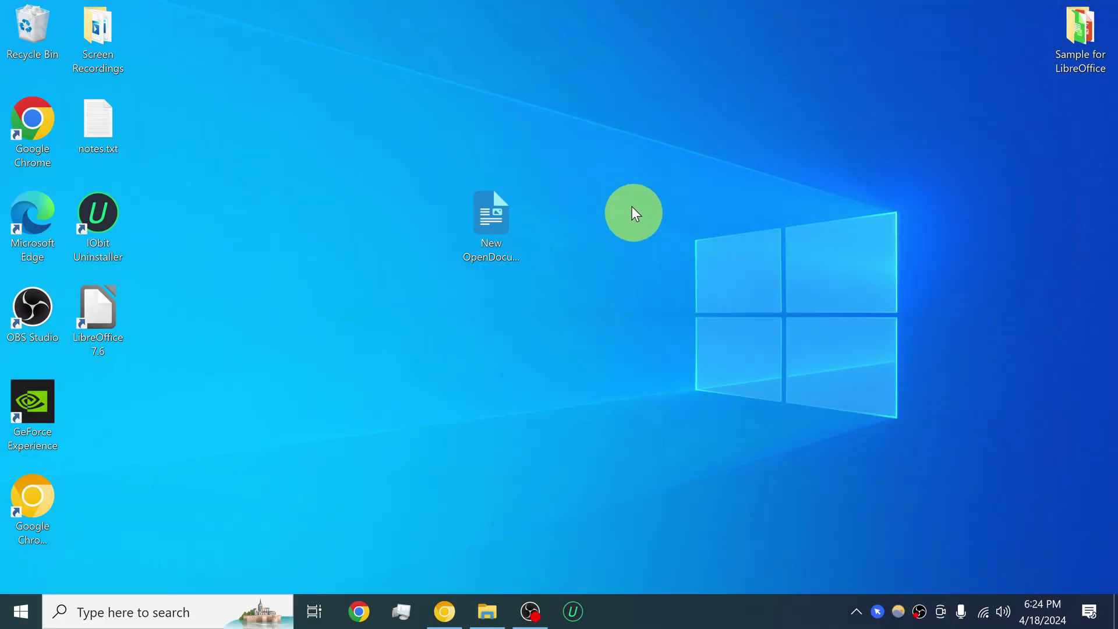
Create an OpenDocument Spreadsheet on the desktop beside the text file, keeping its default name.
{"action": "right_click", "coordinate": [624, 175]}
{"action": "mouse_move", "coordinate": [668, 348]}
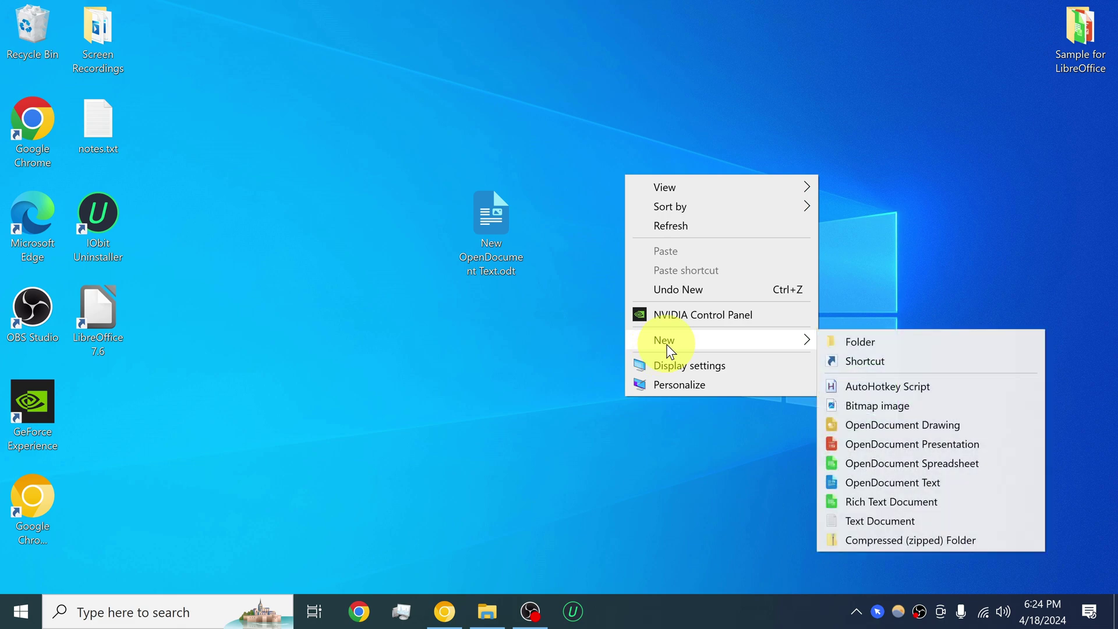
{"action": "left_click", "coordinate": [881, 464]}
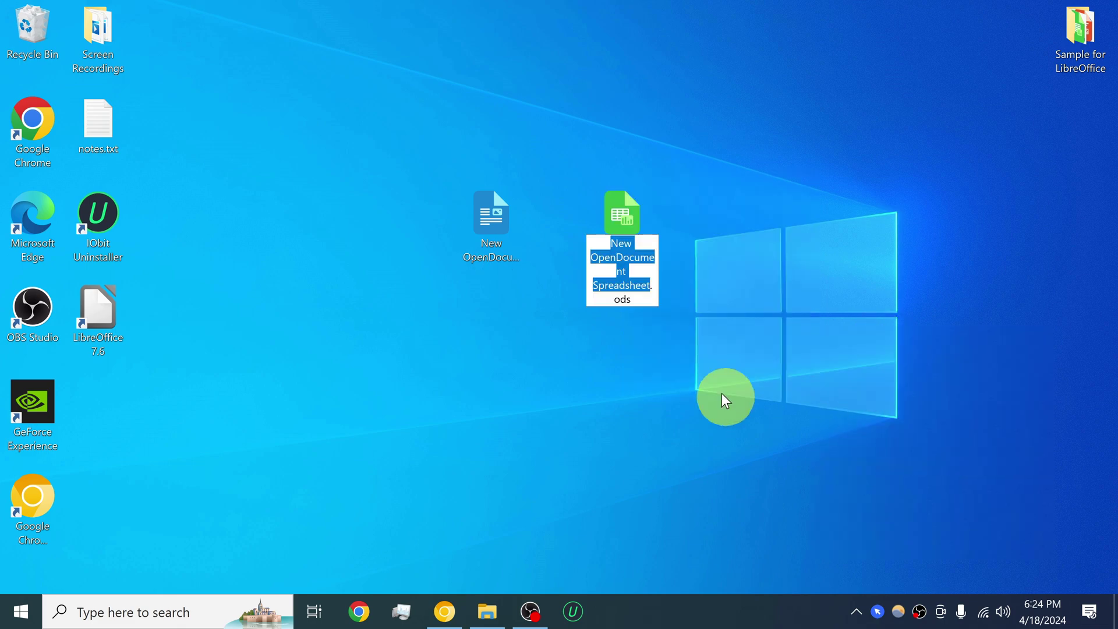
{"action": "left_click", "coordinate": [732, 239]}
{"action": "left_click", "coordinate": [628, 314]}
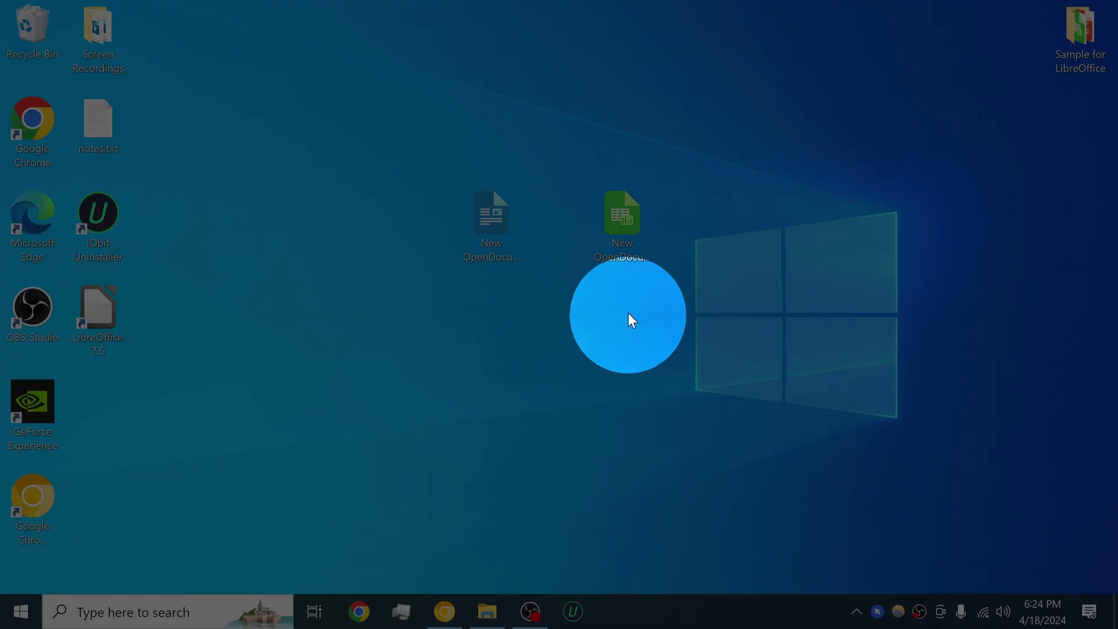
{"action": "left_click", "coordinate": [635, 262]}
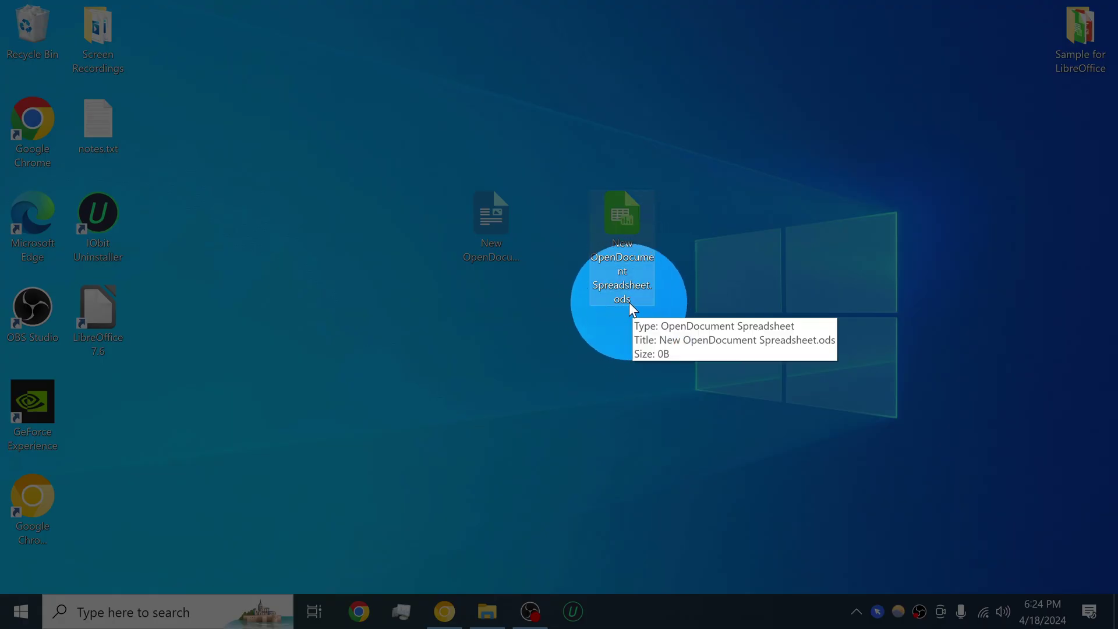
Create an OpenDocument Presentation on the desktop, keeping its default name.
{"action": "right_click", "coordinate": [742, 200]}
{"action": "mouse_move", "coordinate": [779, 376]}
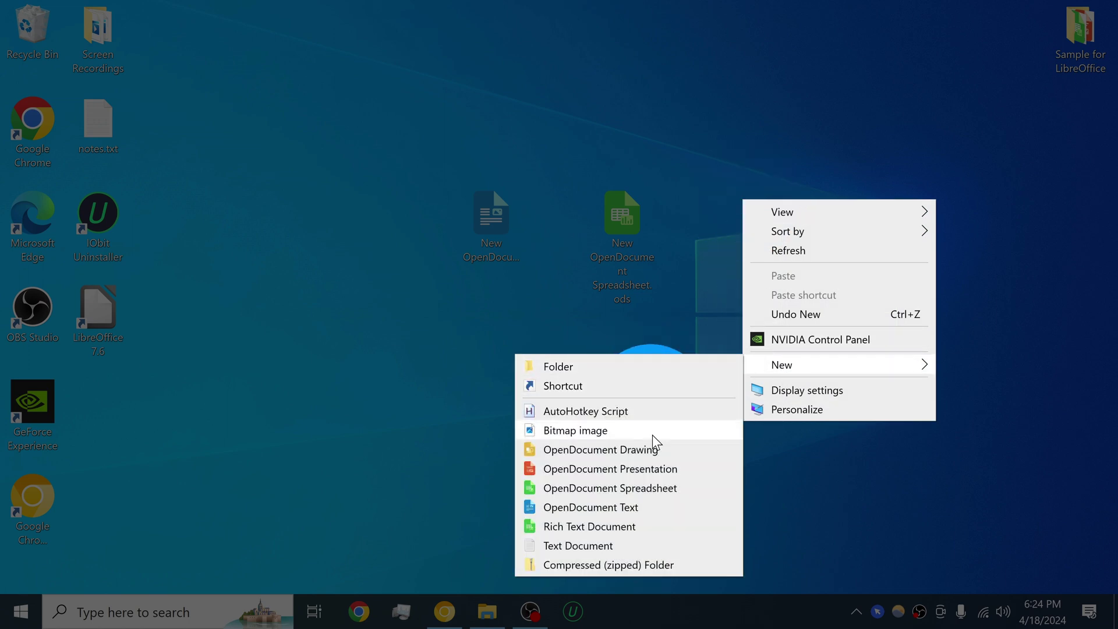
{"action": "left_click", "coordinate": [641, 474]}
{"action": "left_click", "coordinate": [751, 304]}
Line up the new spreadsheet and presentation files in a row directly beside the new text document.
{"action": "left_click_drag", "start_coordinate": [770, 274], "coordinate": [696, 219]}
{"action": "left_click_drag", "start_coordinate": [622, 217], "coordinate": [557, 217]}
{"action": "left_click_drag", "start_coordinate": [675, 216], "coordinate": [611, 223]}
{"action": "left_click", "coordinate": [471, 230]}
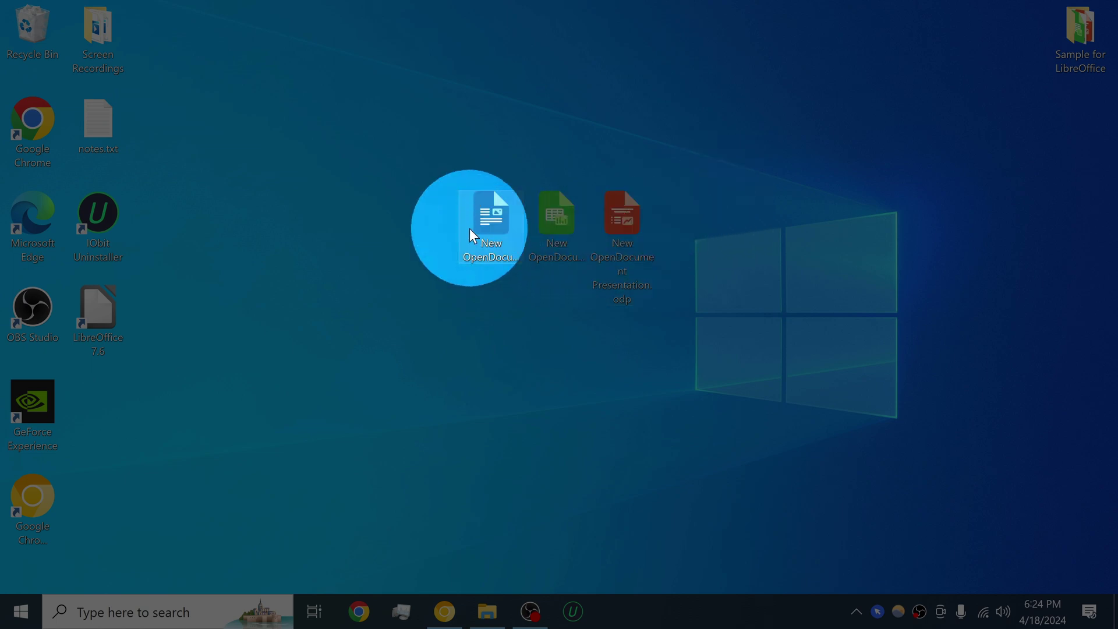
{"action": "left_click", "coordinate": [358, 185]}
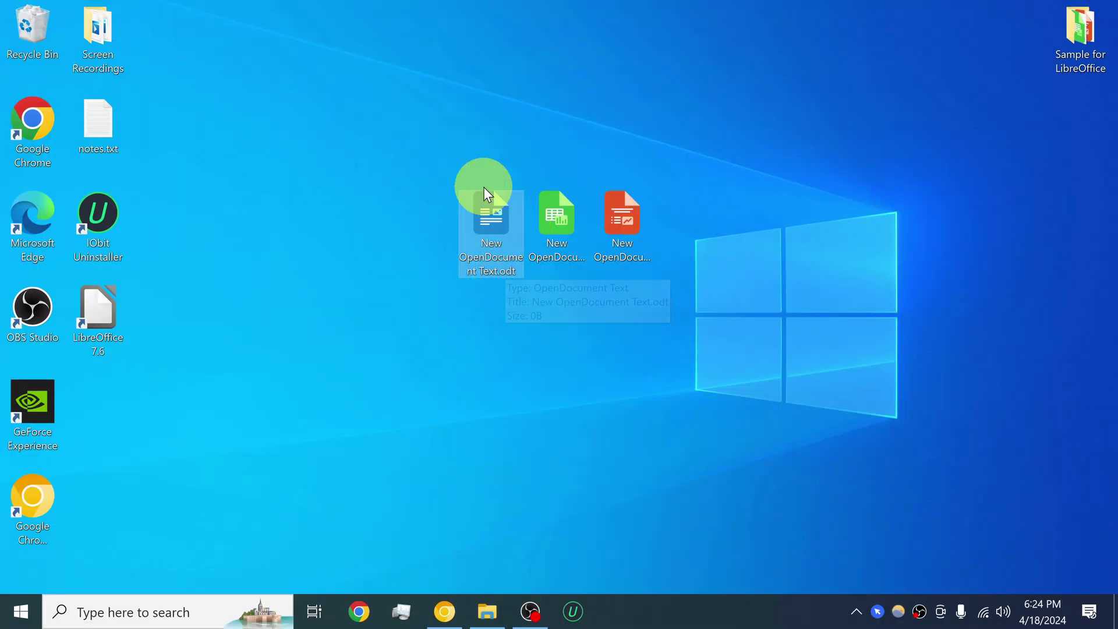
Open the new OpenDocument Text file, enter "This is a test.", and save the document.
{"action": "left_click", "coordinate": [479, 231]}
{"action": "double_click", "coordinate": [479, 232]}
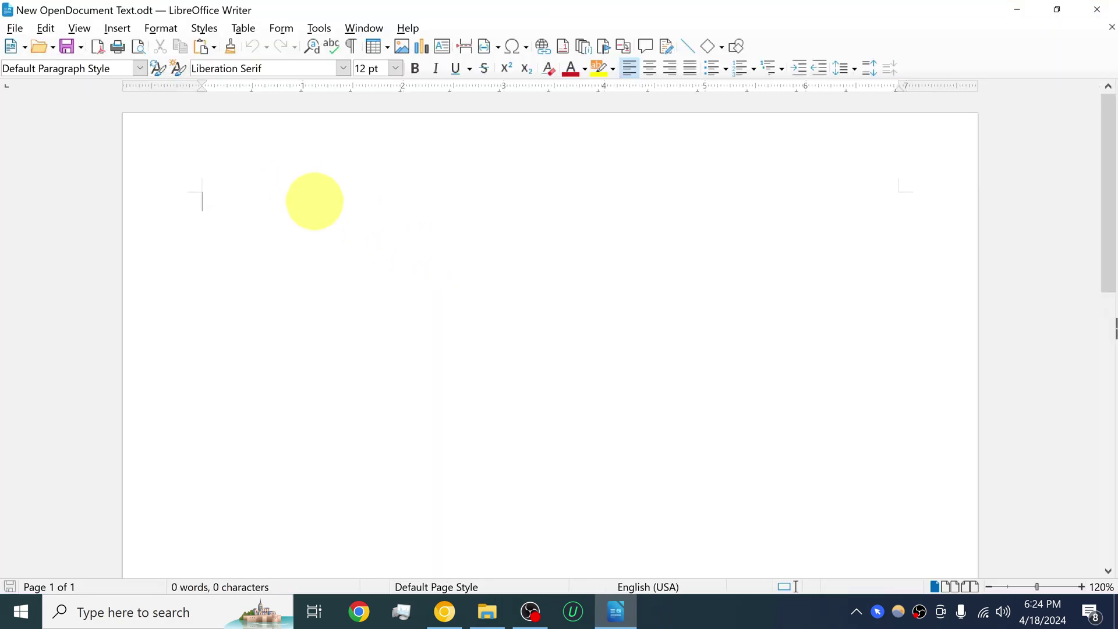
{"action": "type", "text": "this"}
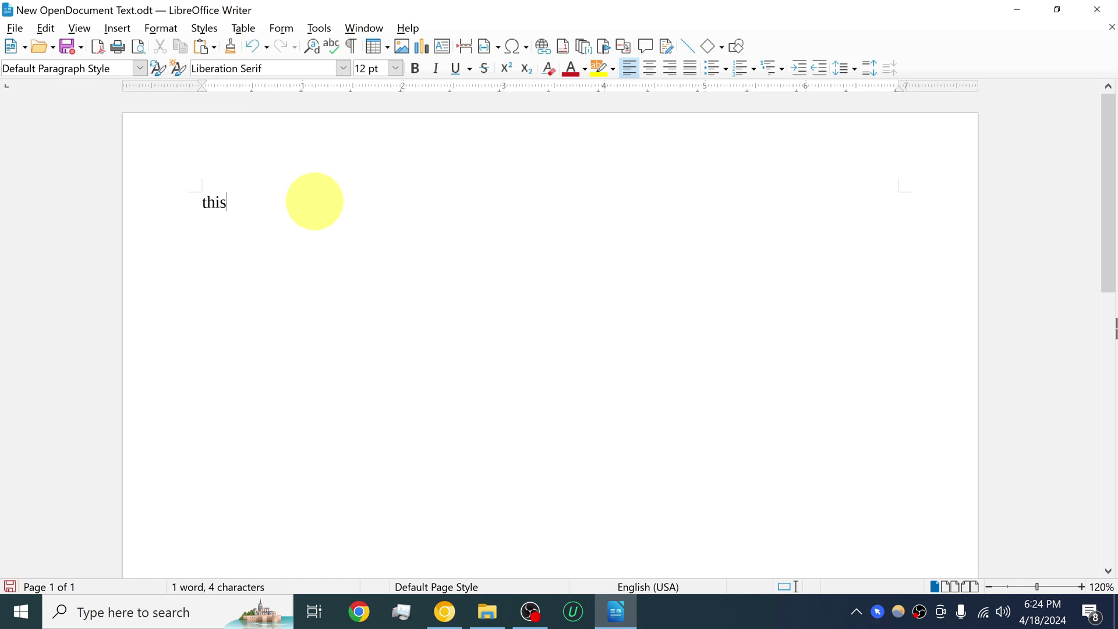
{"action": "type", "text": " is a test."}
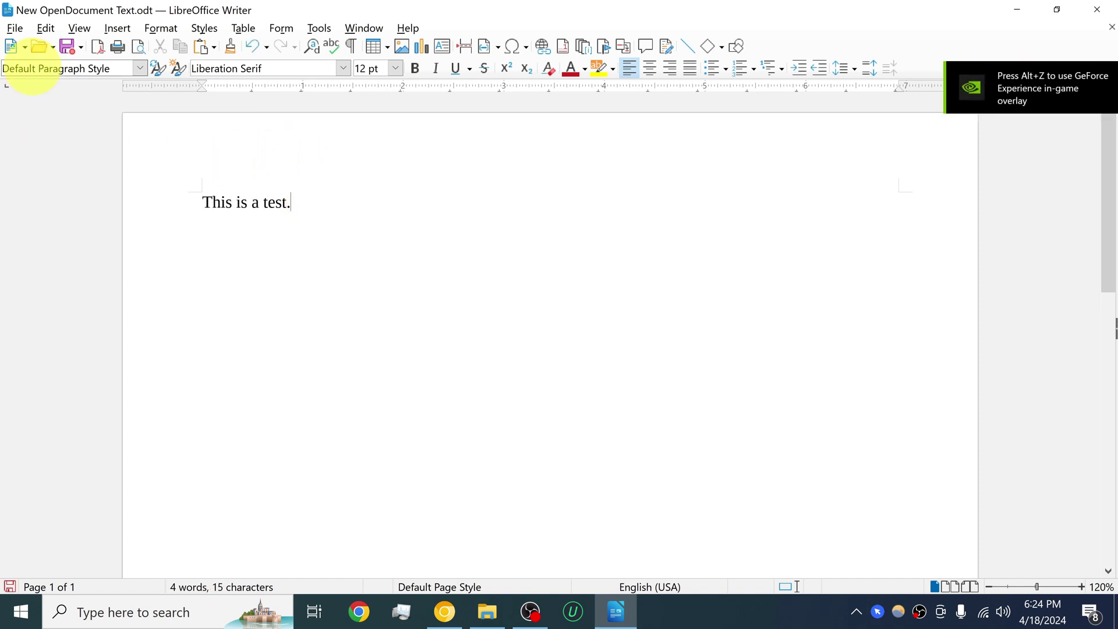
{"action": "left_click", "coordinate": [15, 28]}
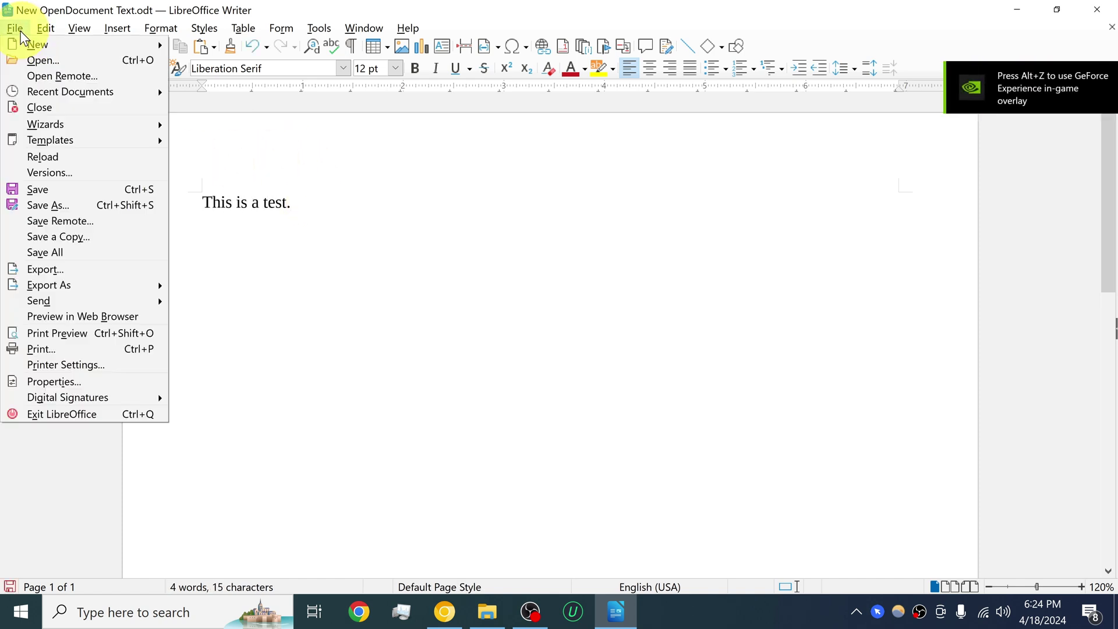
{"action": "left_click", "coordinate": [60, 192]}
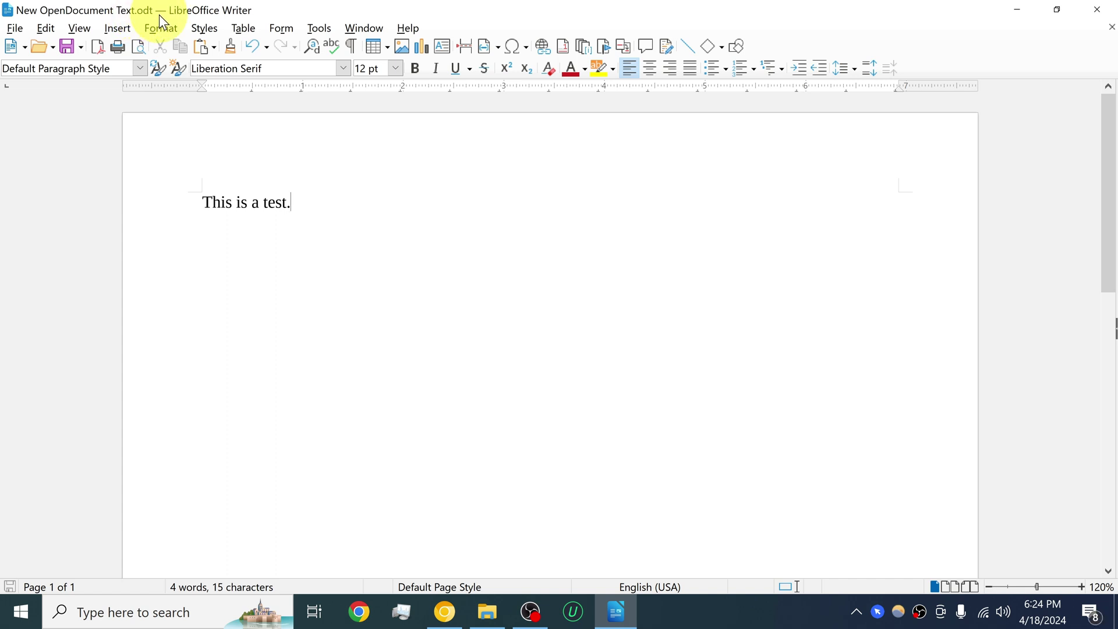
Save the document to the desktop as a Word 2010–365 Template (*.dotx) and close Writer.
{"action": "left_click", "coordinate": [18, 29]}
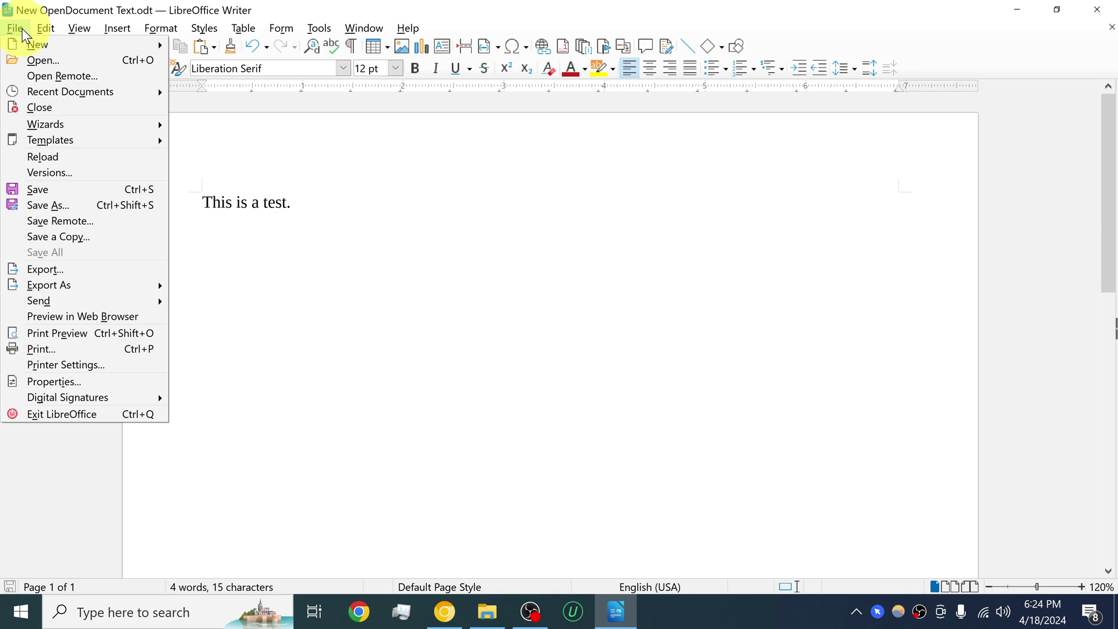
{"action": "left_click", "coordinate": [57, 202]}
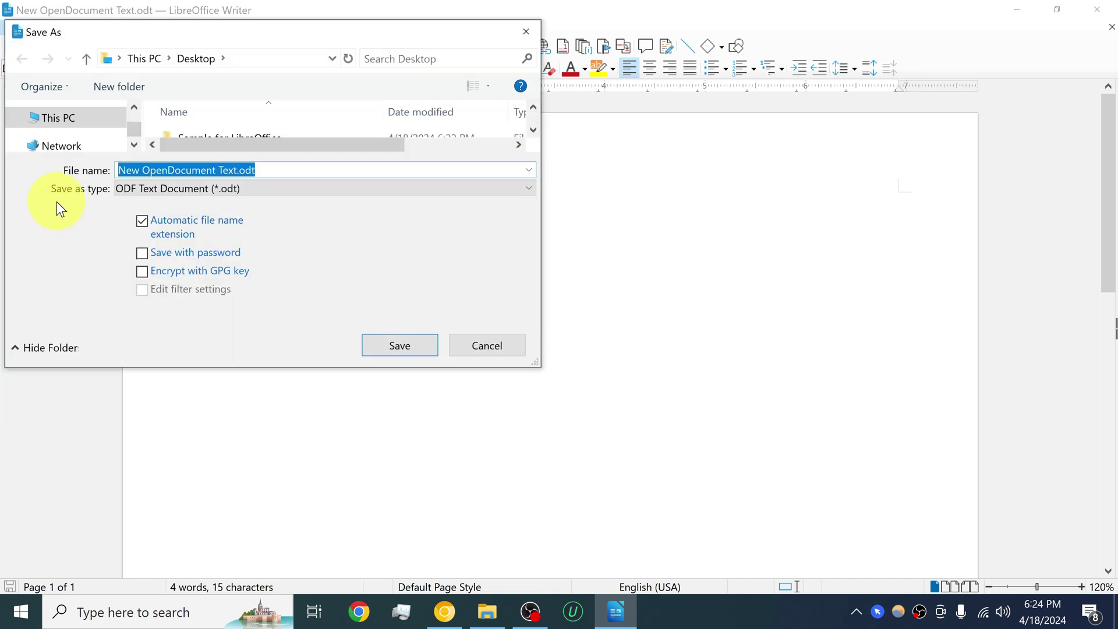
{"action": "left_click", "coordinate": [134, 190]}
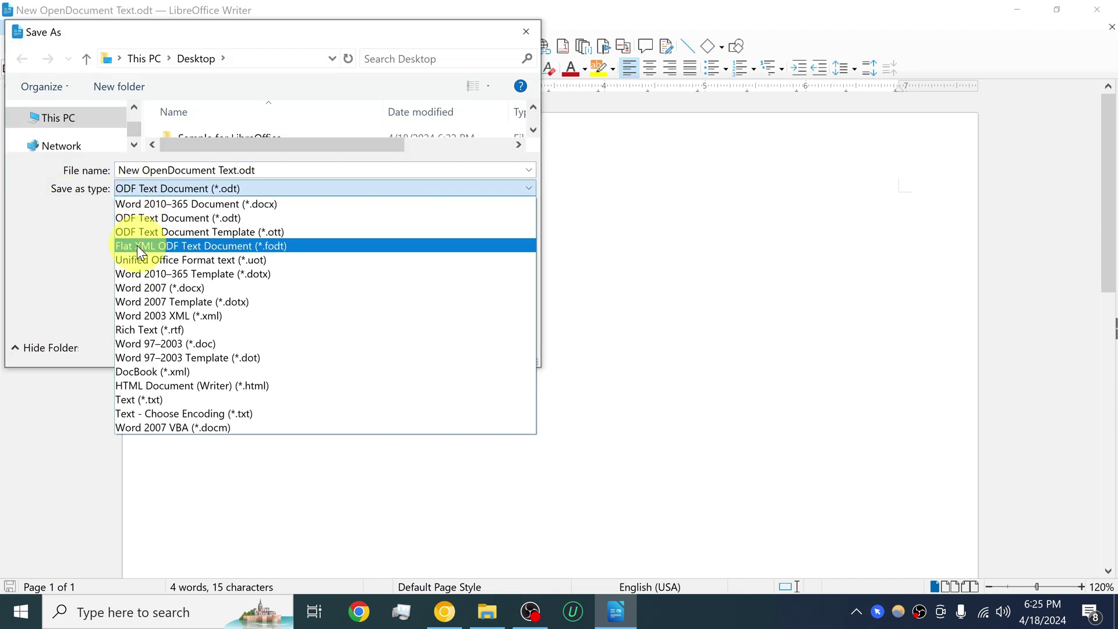
{"action": "left_click", "coordinate": [148, 273]}
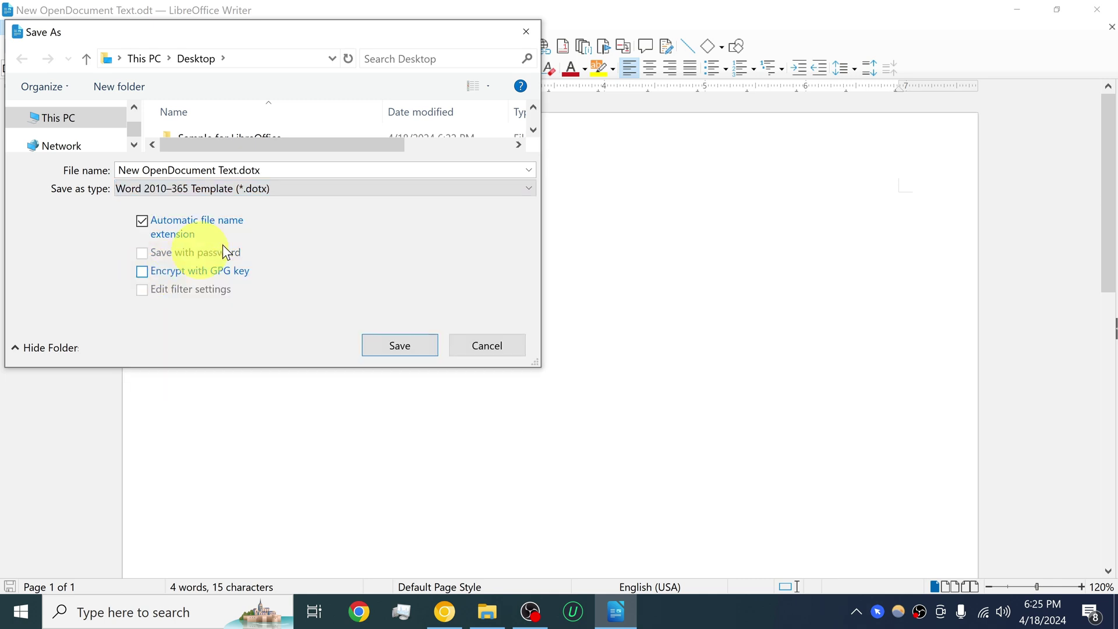
{"action": "left_click", "coordinate": [396, 347]}
{"action": "left_click", "coordinate": [1096, 9]}
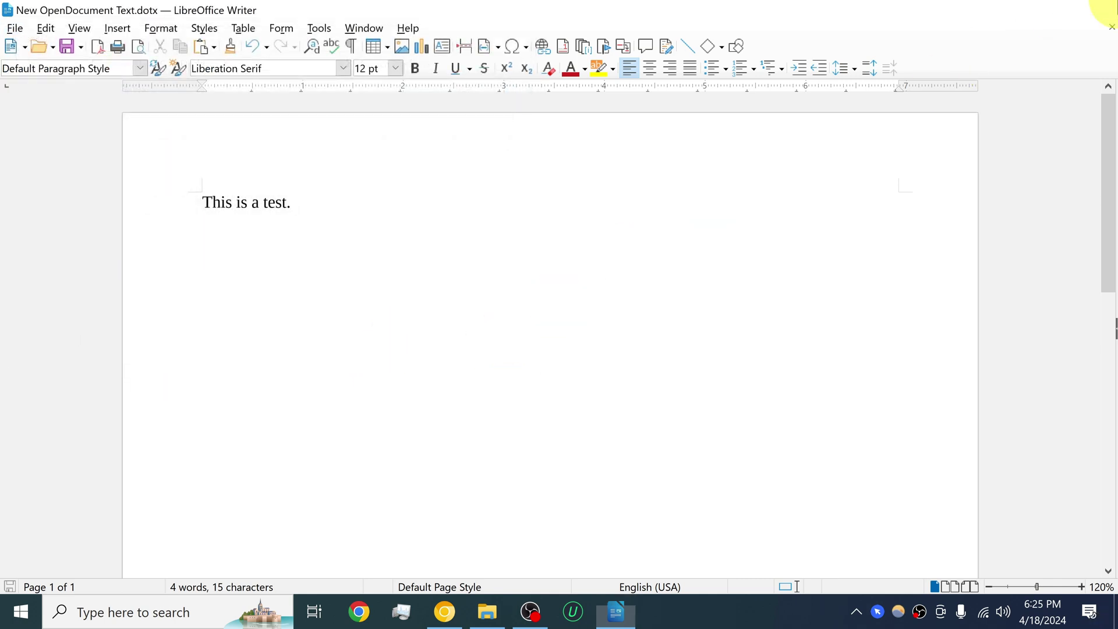
Place the saved .dotx file beside the .odt file on the desktop and compare the two files' names and types.
{"action": "left_click", "coordinate": [624, 225]}
{"action": "left_click", "coordinate": [501, 212]}
{"action": "left_click_drag", "start_coordinate": [91, 428], "coordinate": [394, 204]}
{"action": "left_click", "coordinate": [410, 326]}
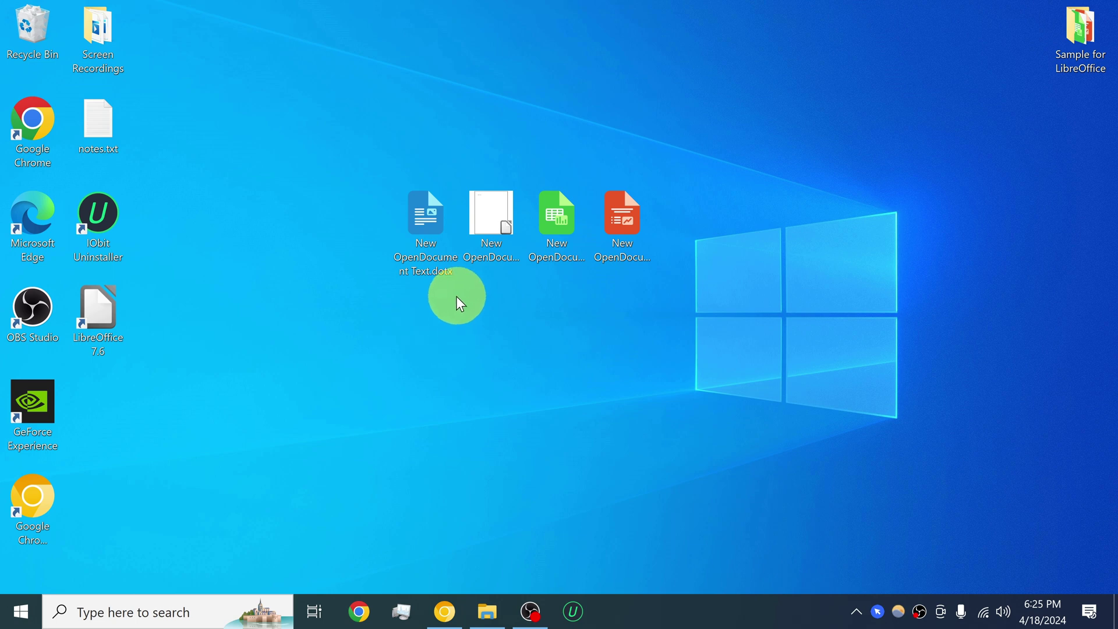
{"action": "left_click", "coordinate": [491, 211]}
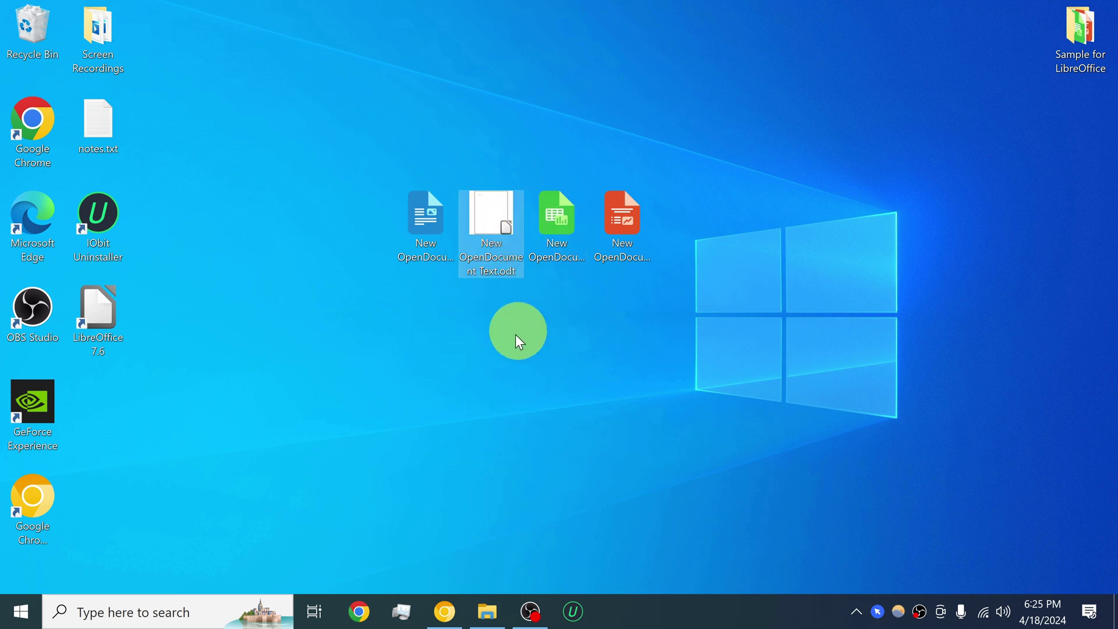
{"action": "left_click", "coordinate": [430, 233]}
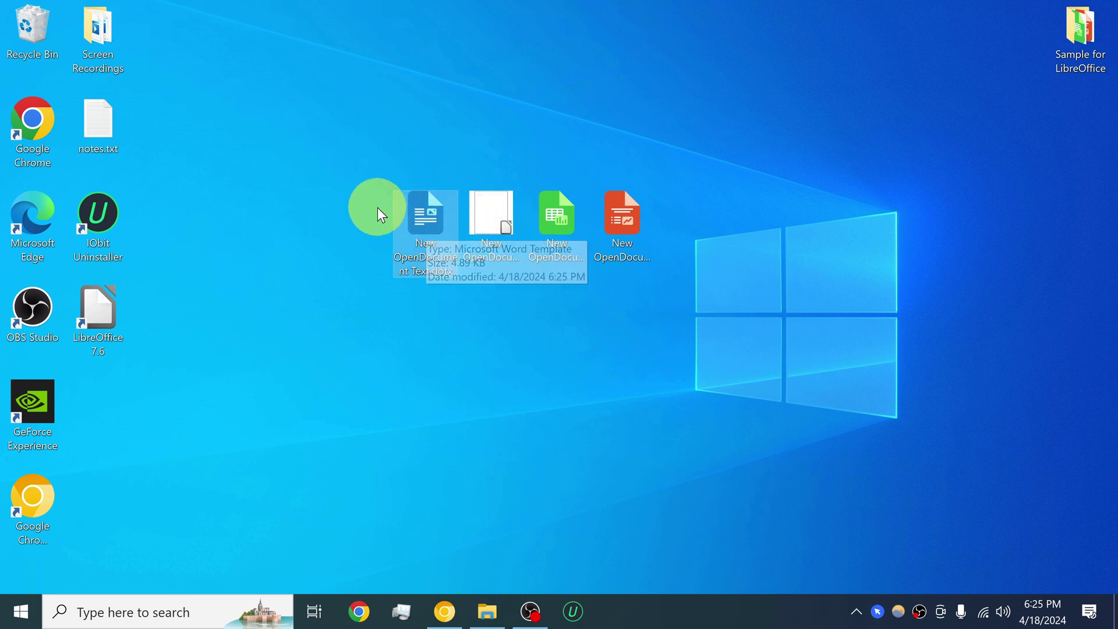
Delete the .dotx, .odt, spreadsheet and presentation test files from the desktop.
{"action": "left_click_drag", "start_coordinate": [357, 199], "coordinate": [502, 221]}
{"action": "key", "text": "Delete"}
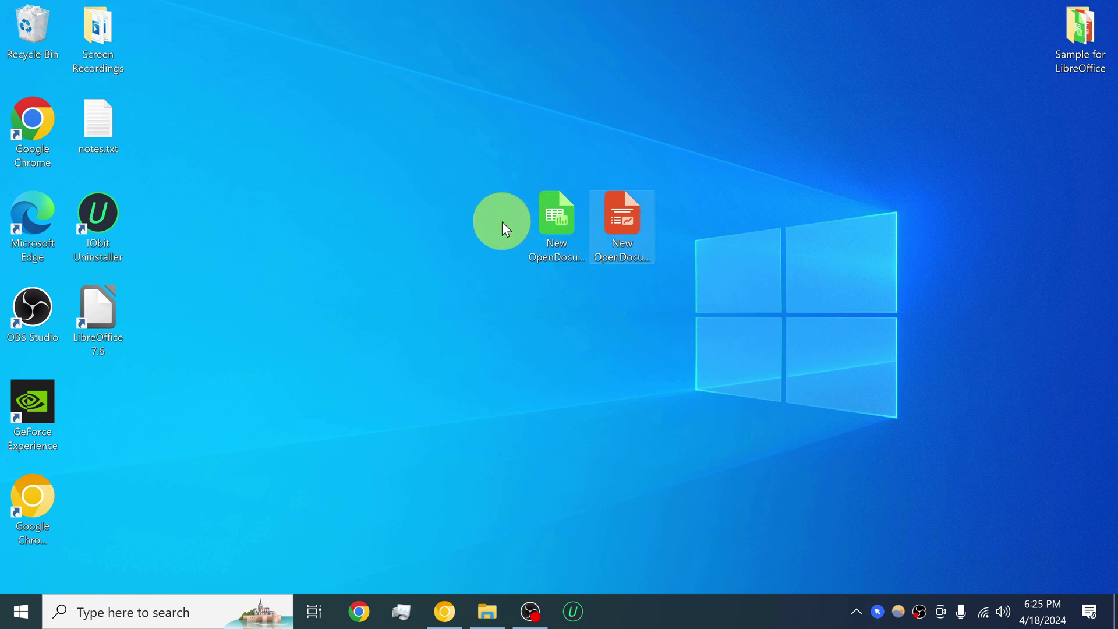
{"action": "left_click_drag", "start_coordinate": [475, 230], "coordinate": [727, 255]}
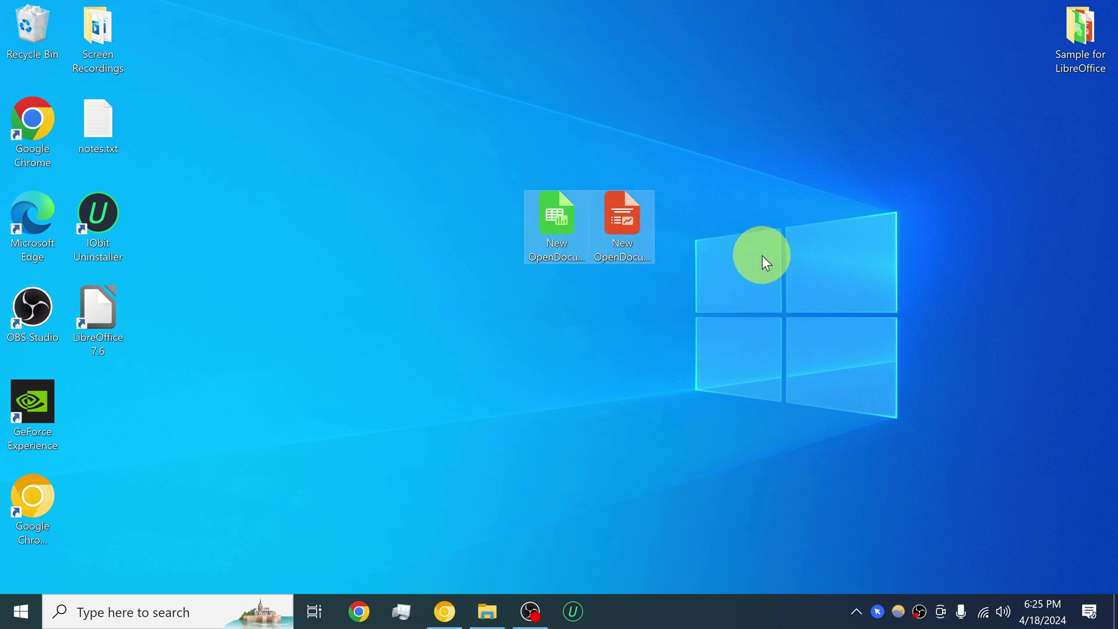
{"action": "key", "text": "Delete"}
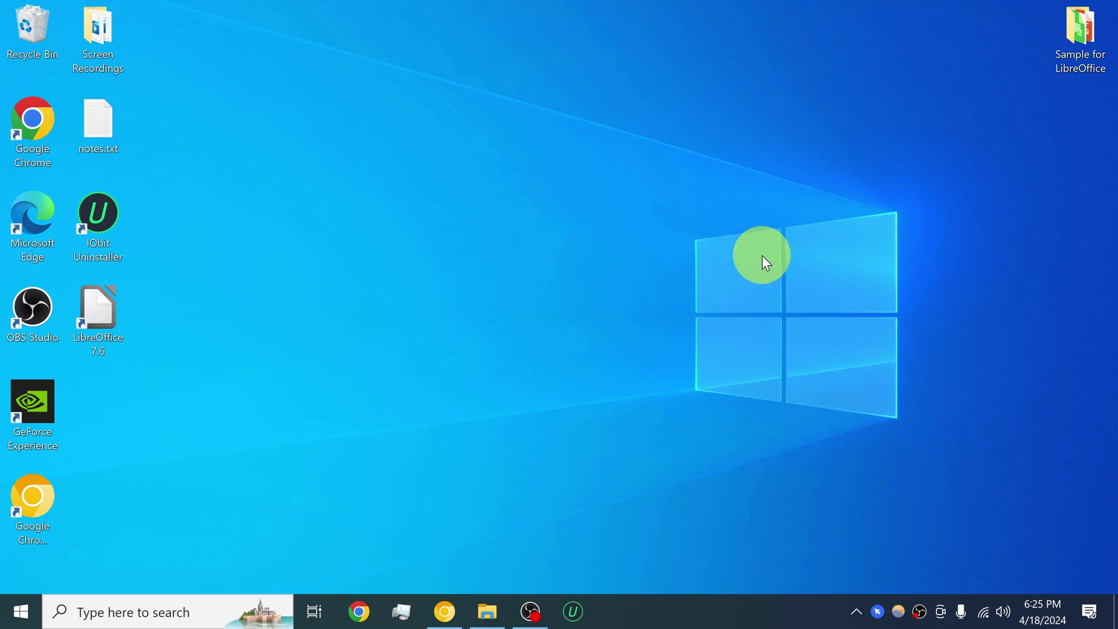
Open LibreNewFix.txt from the LibraFix folder inside Sample for LibreOffice with Notepad and enlarge its window to full screen.
{"action": "double_click", "coordinate": [1084, 25]}
{"action": "double_click", "coordinate": [668, 141]}
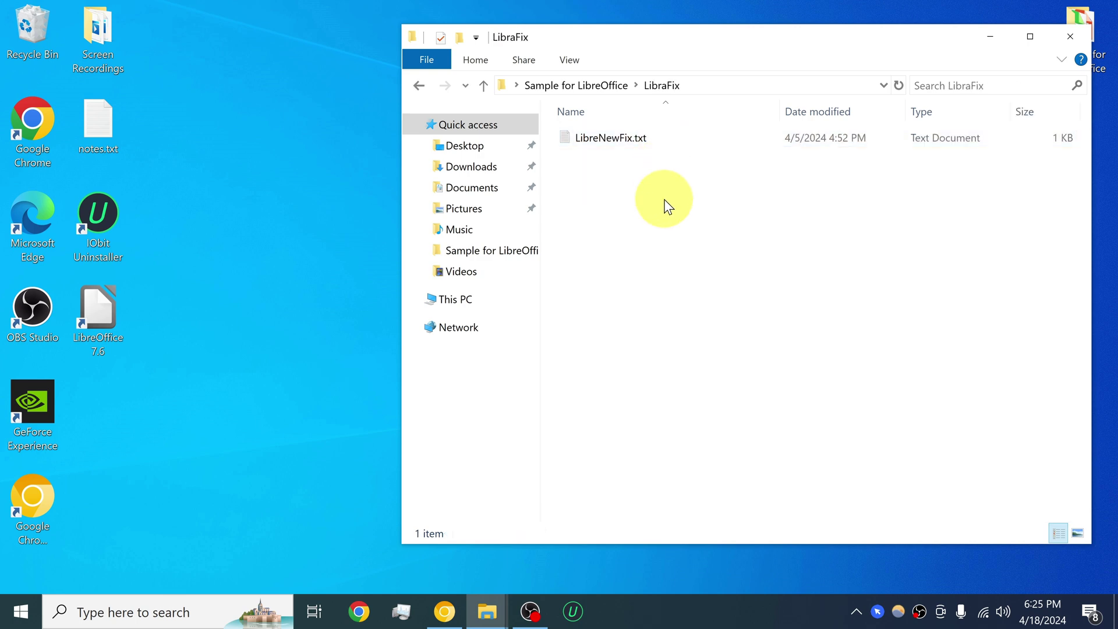
{"action": "double_click", "coordinate": [610, 137]}
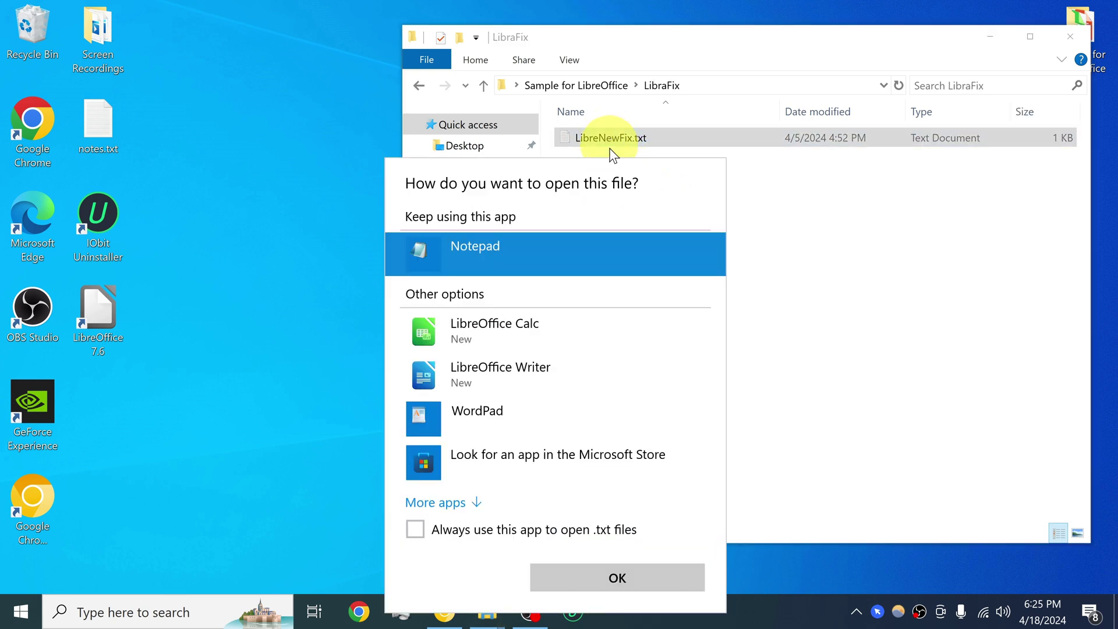
{"action": "left_click", "coordinate": [578, 574]}
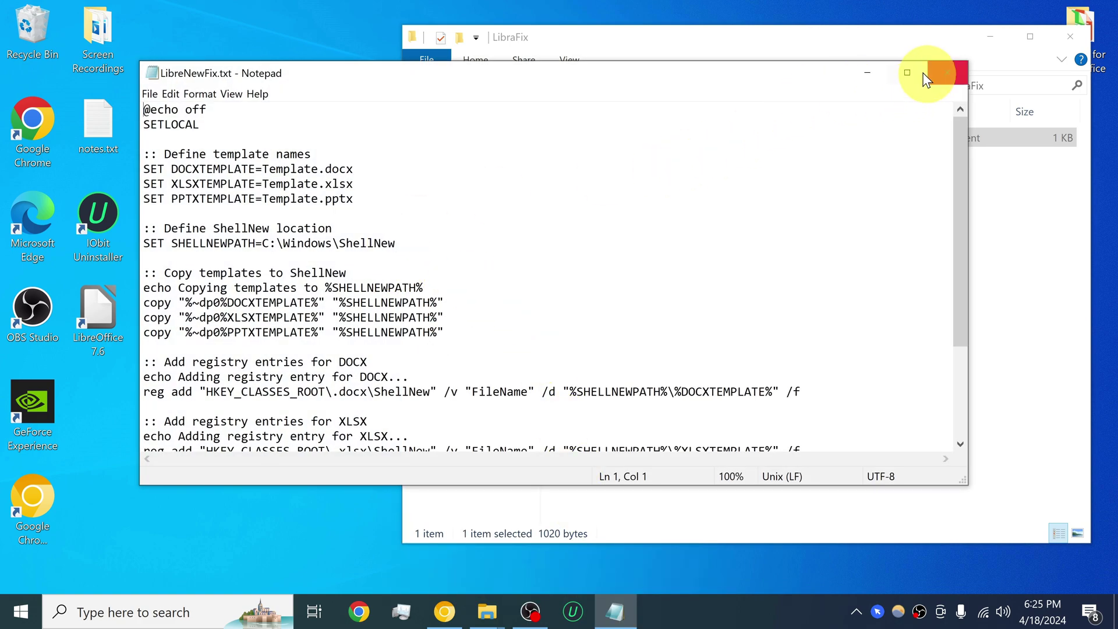
{"action": "left_click", "coordinate": [907, 73]}
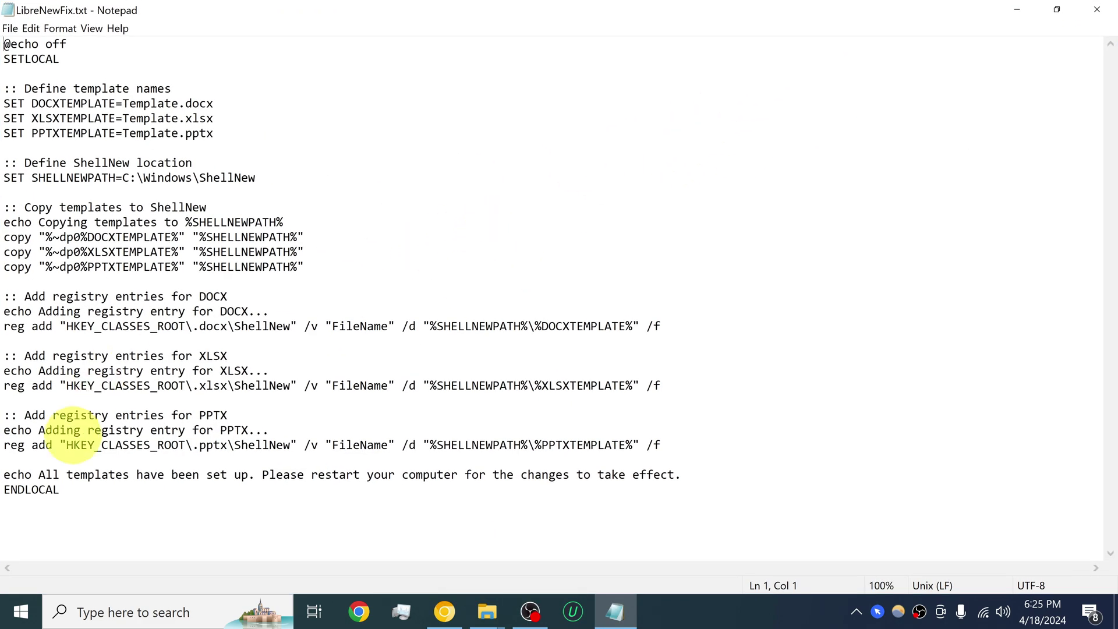
Examine the full LibreNewFix.txt script, including its template names, ShellNew path and registry commands, and close the file.
{"action": "left_click_drag", "start_coordinate": [87, 497], "coordinate": [5, 41]}
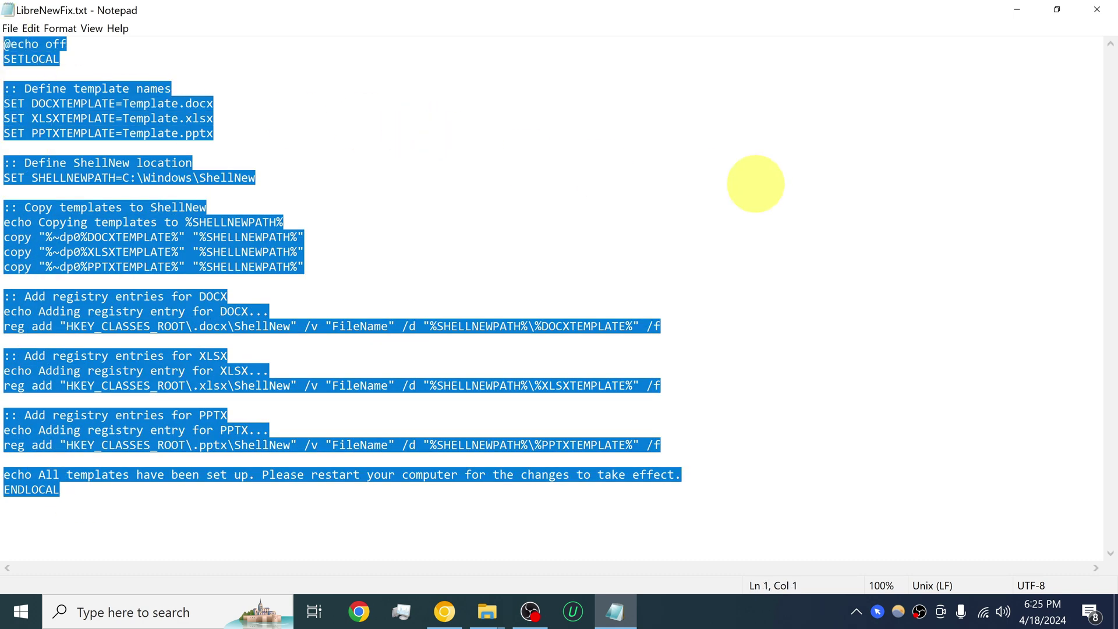
{"action": "left_click", "coordinate": [755, 184]}
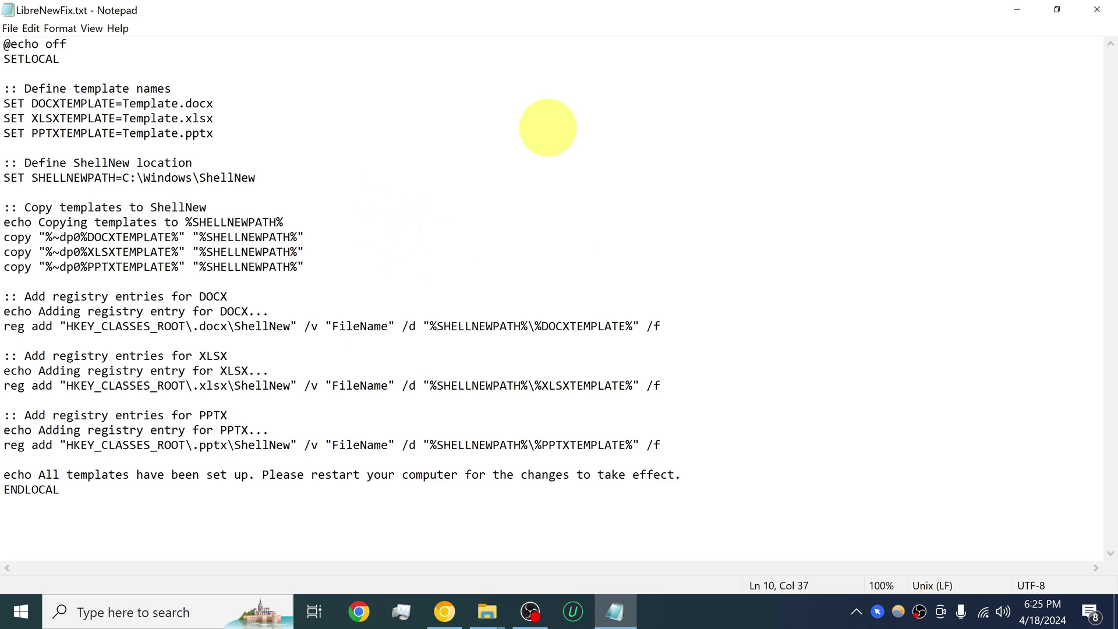
{"action": "double_click", "coordinate": [956, 14]}
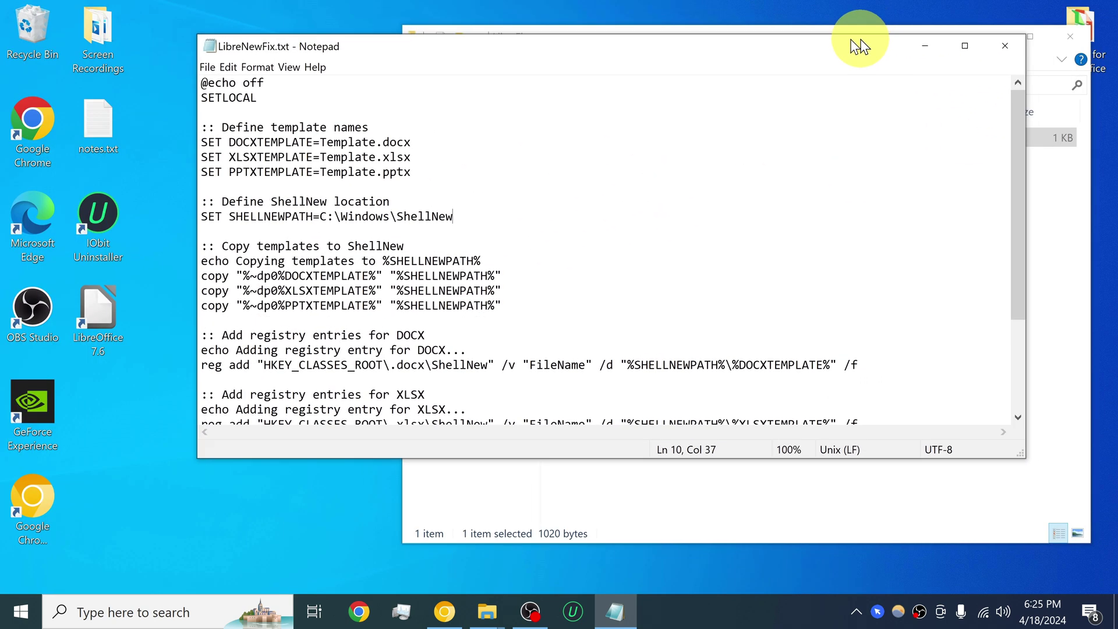
{"action": "left_click", "coordinate": [820, 56]}
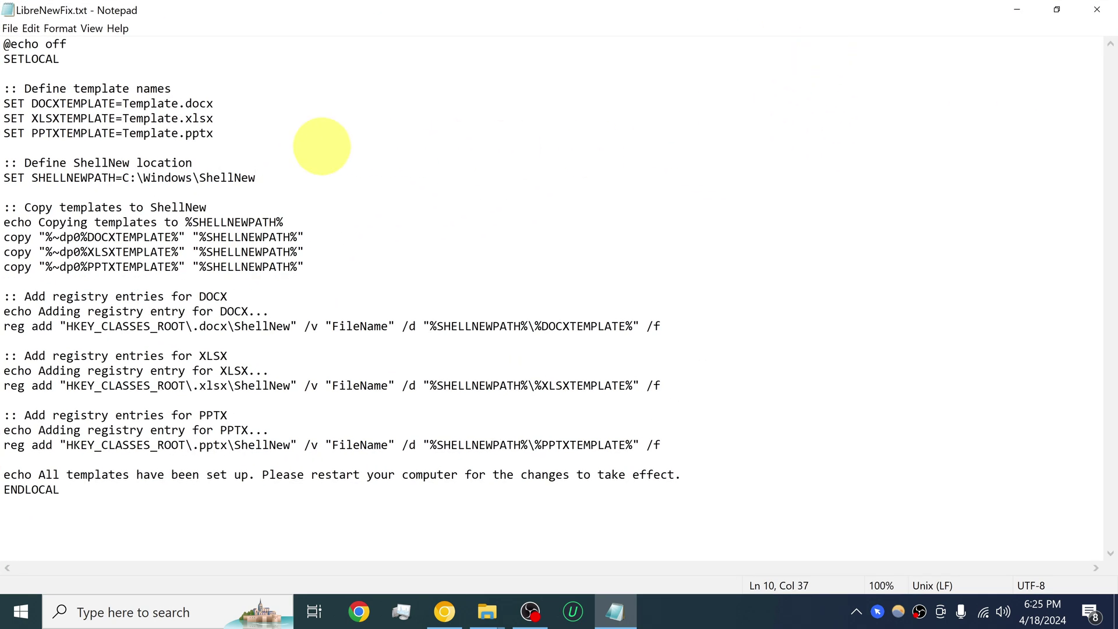
{"action": "left_click_drag", "start_coordinate": [100, 498], "coordinate": [15, 35]}
{"action": "left_click", "coordinate": [722, 172]}
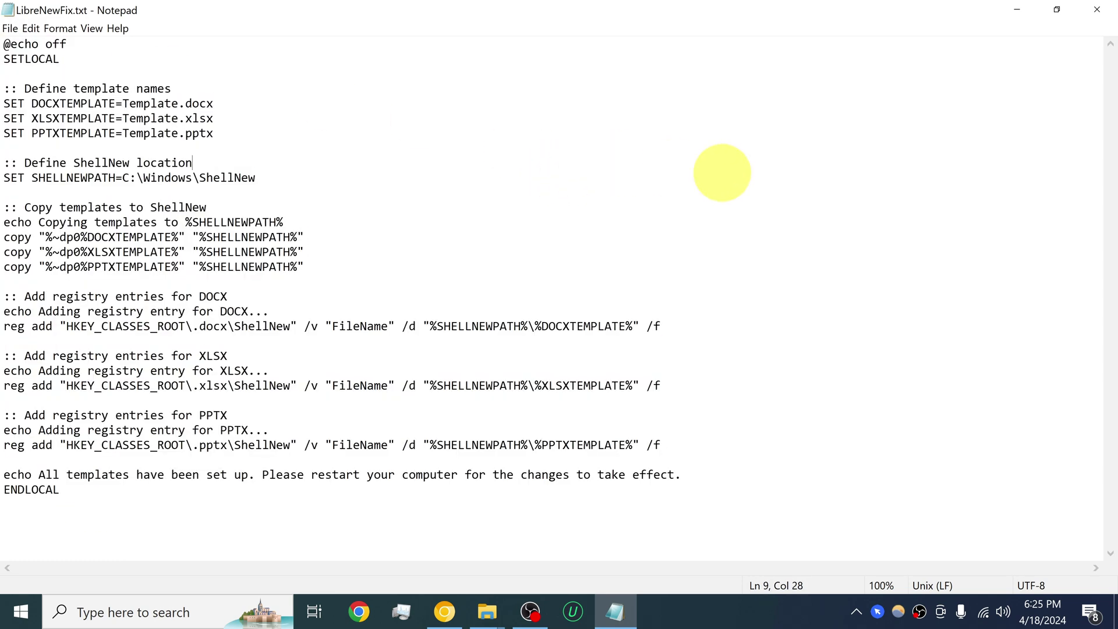
{"action": "left_click_drag", "start_coordinate": [95, 475], "coordinate": [11, 56]}
{"action": "left_click", "coordinate": [648, 159]}
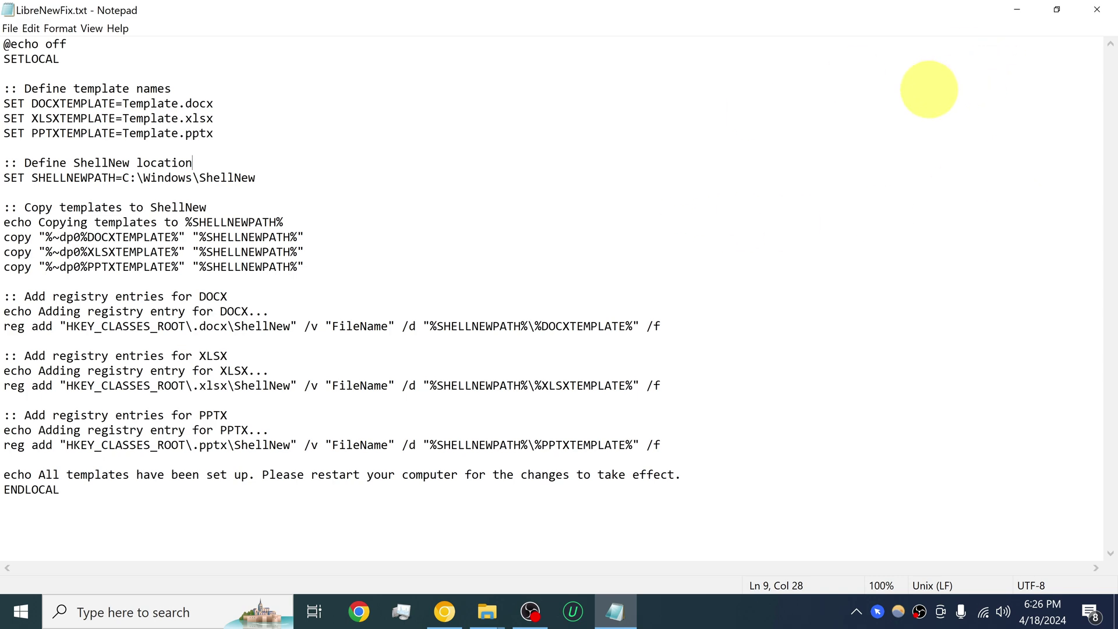
{"action": "left_click", "coordinate": [1096, 10]}
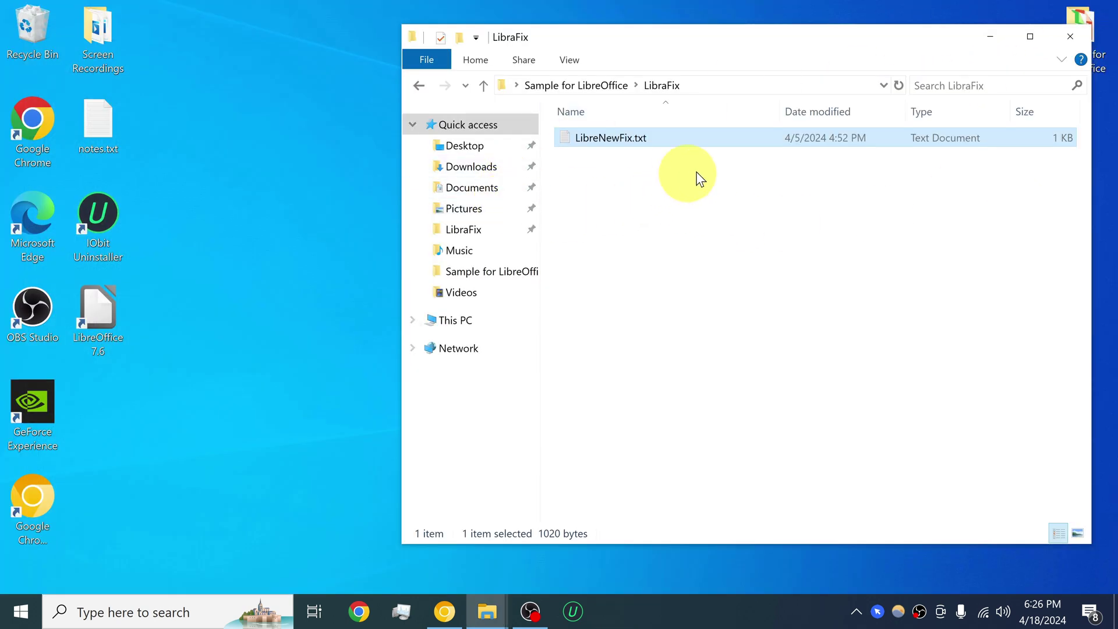
Move the LibraFix window aside and check which new-file types the desktop offers.
{"action": "left_click_drag", "start_coordinate": [652, 46], "coordinate": [491, 43]}
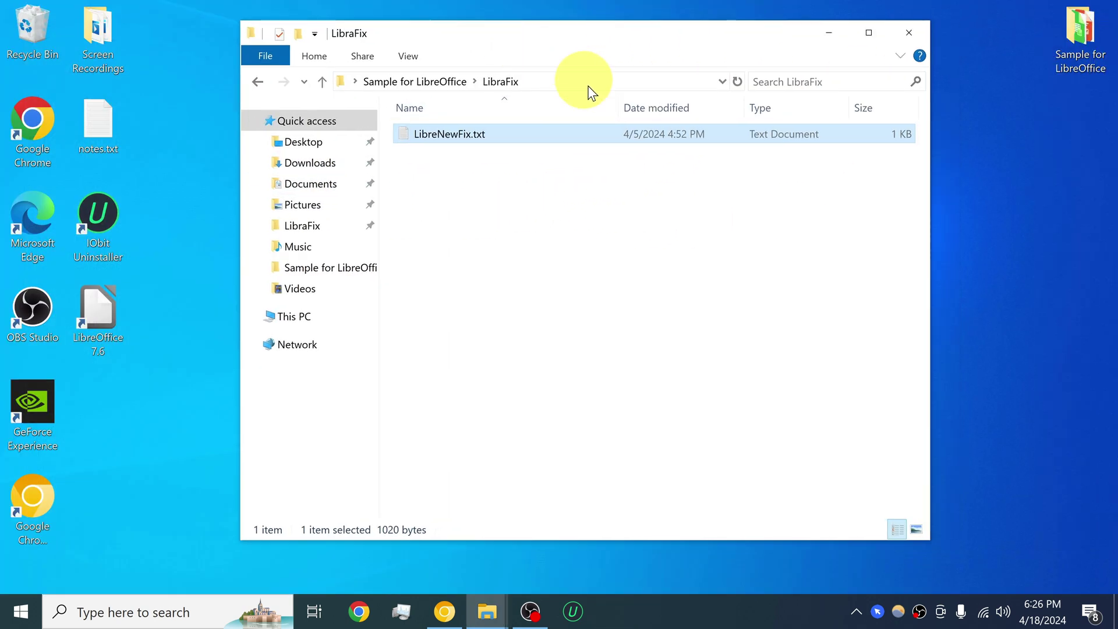
{"action": "right_click", "coordinate": [165, 319]}
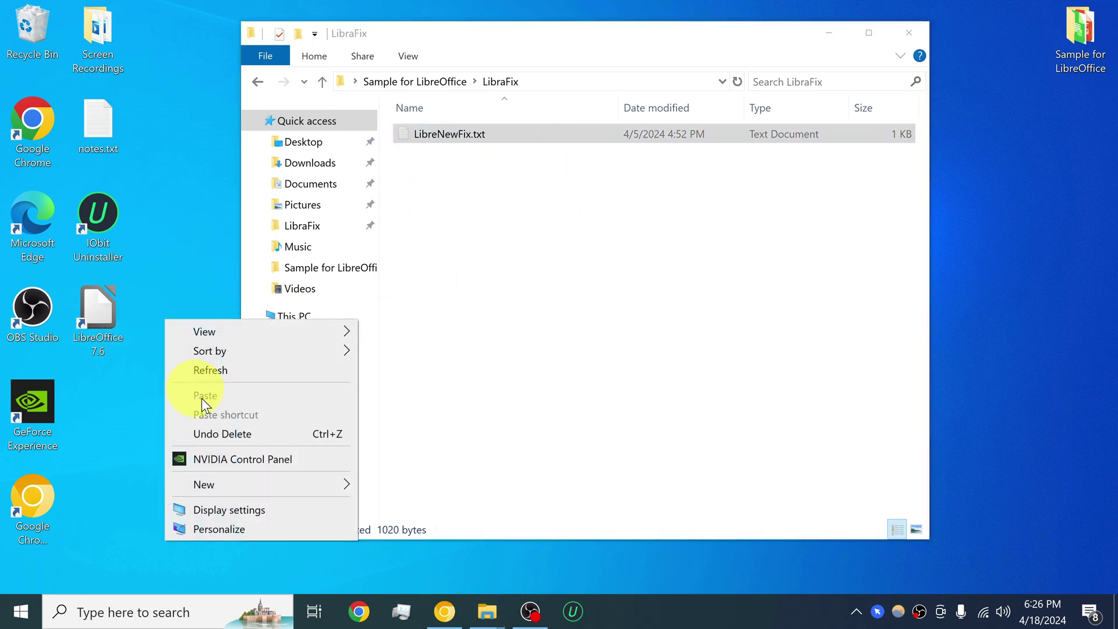
{"action": "mouse_move", "coordinate": [249, 486]}
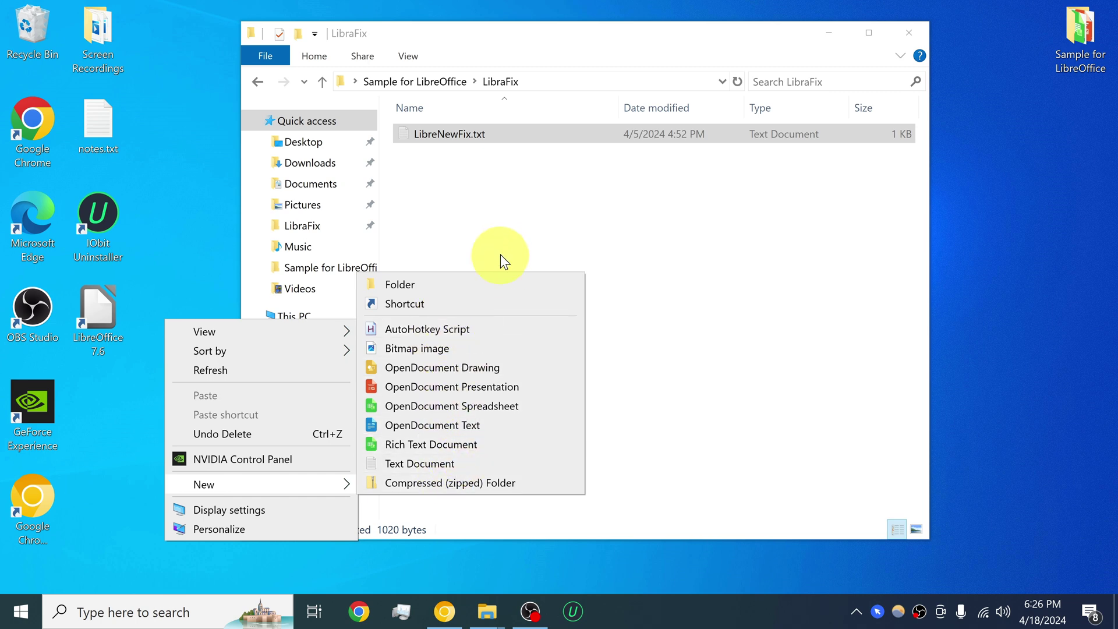
{"action": "left_click", "coordinate": [505, 228]}
{"action": "right_click", "coordinate": [490, 213]}
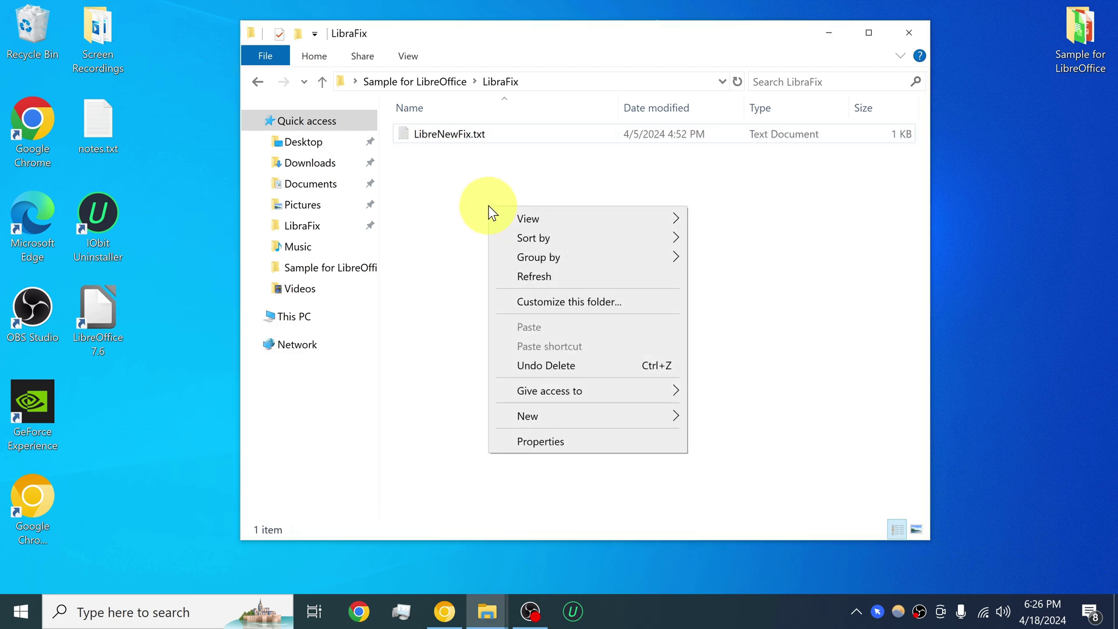
{"action": "left_click", "coordinate": [472, 144]}
Reopen LibreNewFix.txt and examine the template file names defined for DOCX, XLSX and PPTX.
{"action": "double_click", "coordinate": [474, 140]}
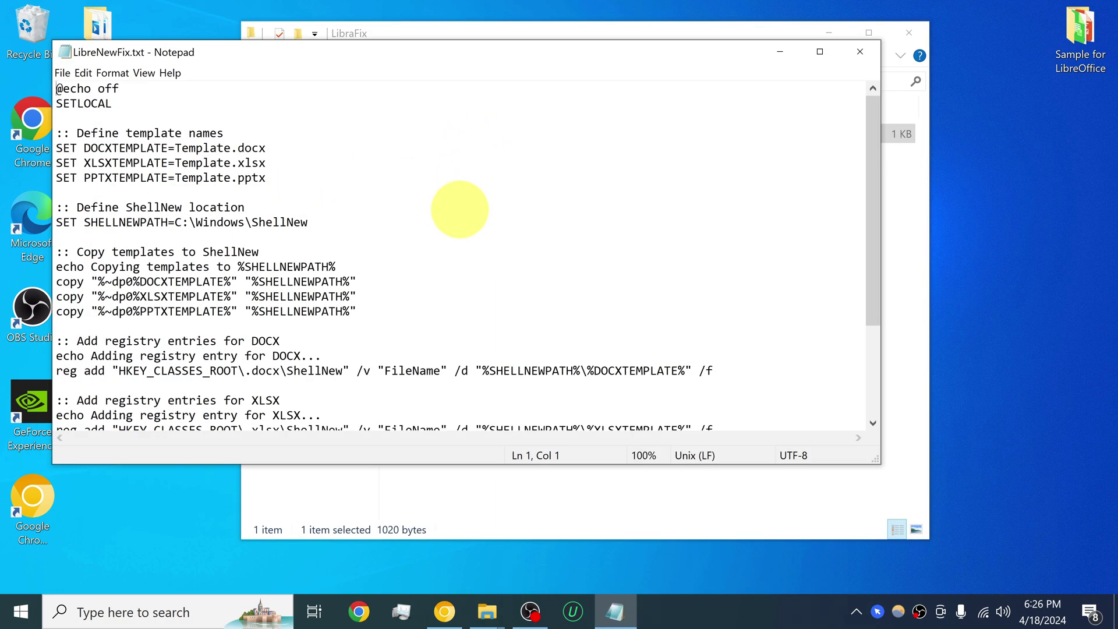
{"action": "scroll", "coordinate": [505, 202], "scroll_direction": "down", "scroll_amount": 2}
{"action": "scroll", "coordinate": [505, 202], "scroll_direction": "up", "scroll_amount": 2}
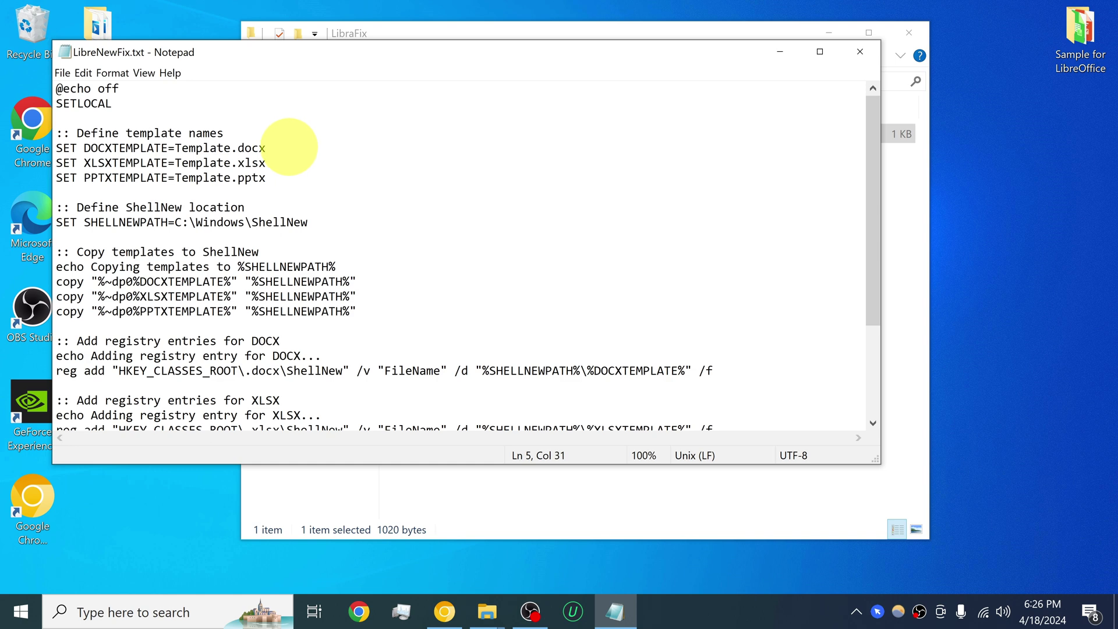
{"action": "left_click_drag", "start_coordinate": [290, 147], "coordinate": [177, 148]}
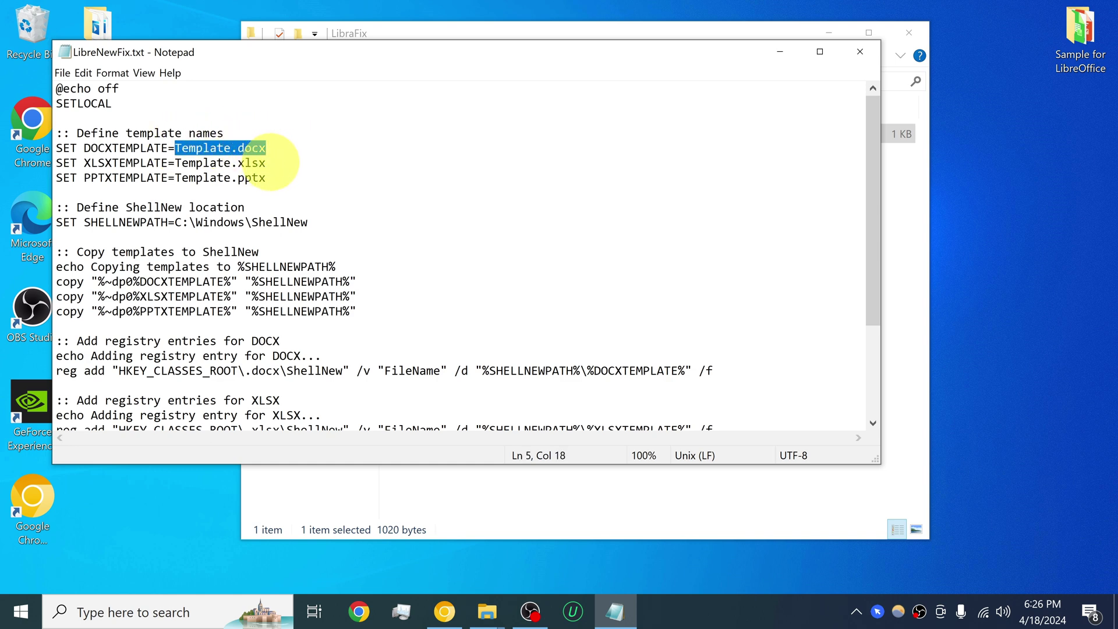
{"action": "left_click_drag", "start_coordinate": [271, 162], "coordinate": [186, 162]}
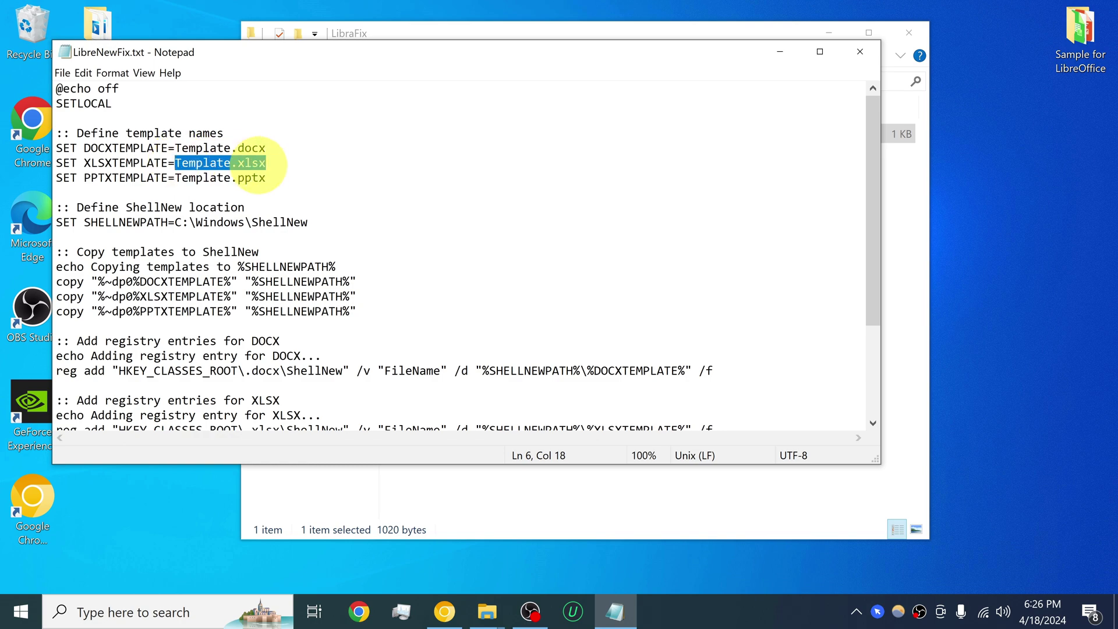
Arrange the script and LibraFix windows side by side and create a new text document in the LibraFix folder.
{"action": "left_click_drag", "start_coordinate": [279, 56], "coordinate": [727, 68]}
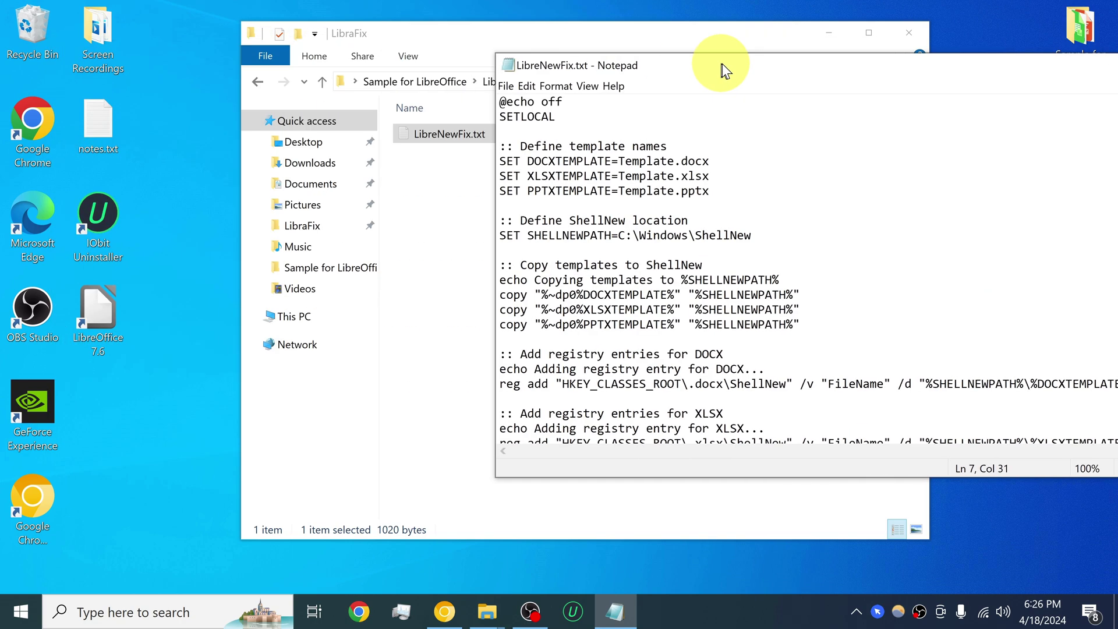
{"action": "left_click_drag", "start_coordinate": [489, 36], "coordinate": [224, 34]}
{"action": "right_click", "coordinate": [262, 224]}
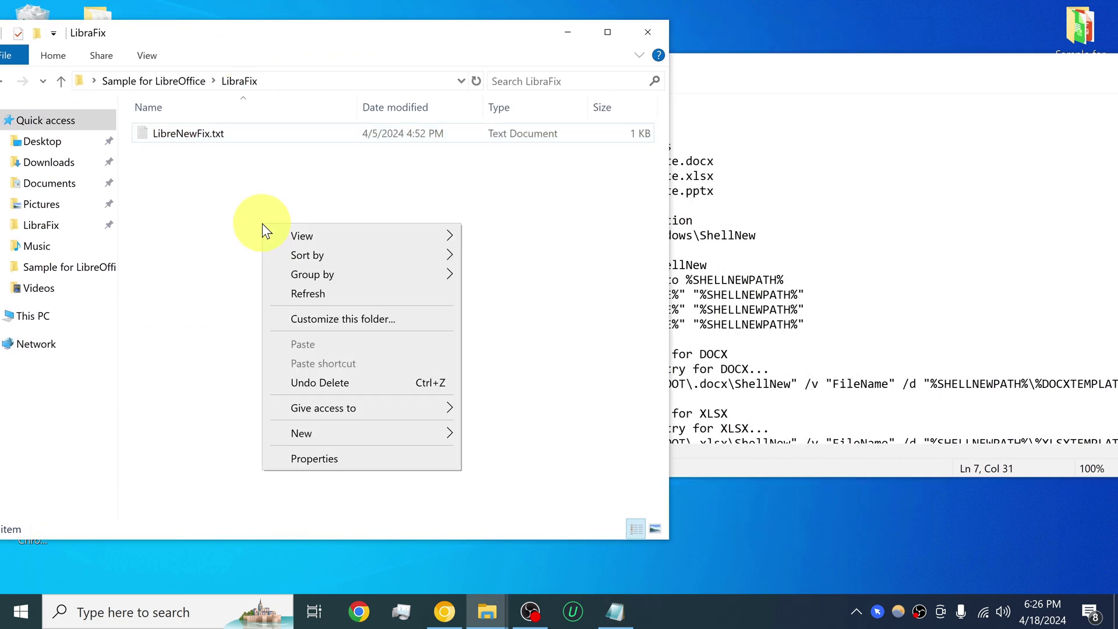
{"action": "mouse_move", "coordinate": [337, 432]}
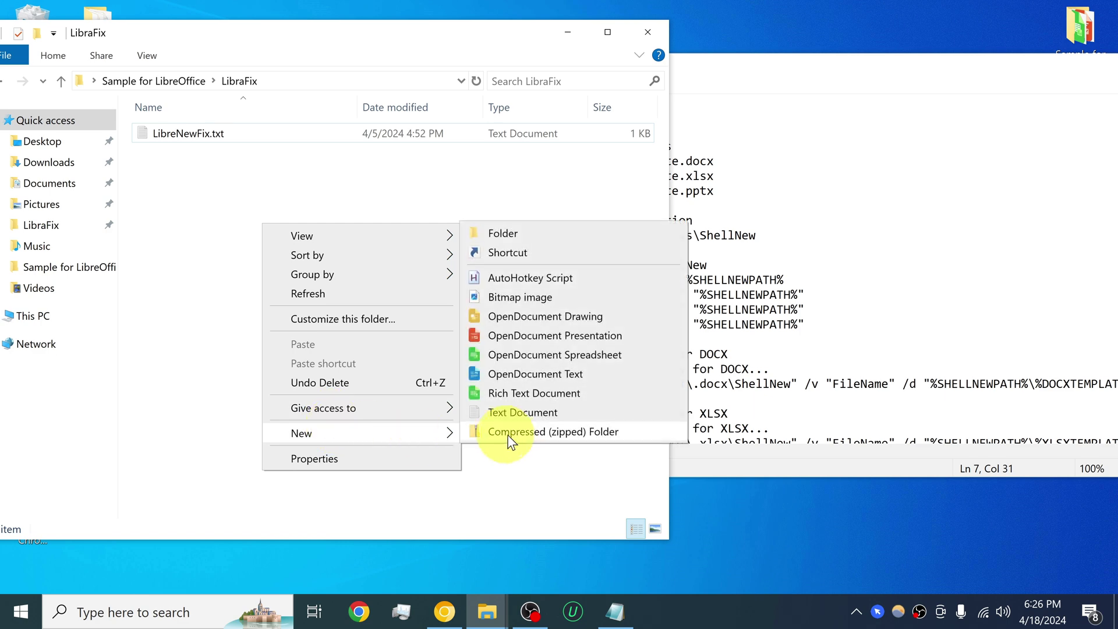
{"action": "left_click", "coordinate": [574, 415]}
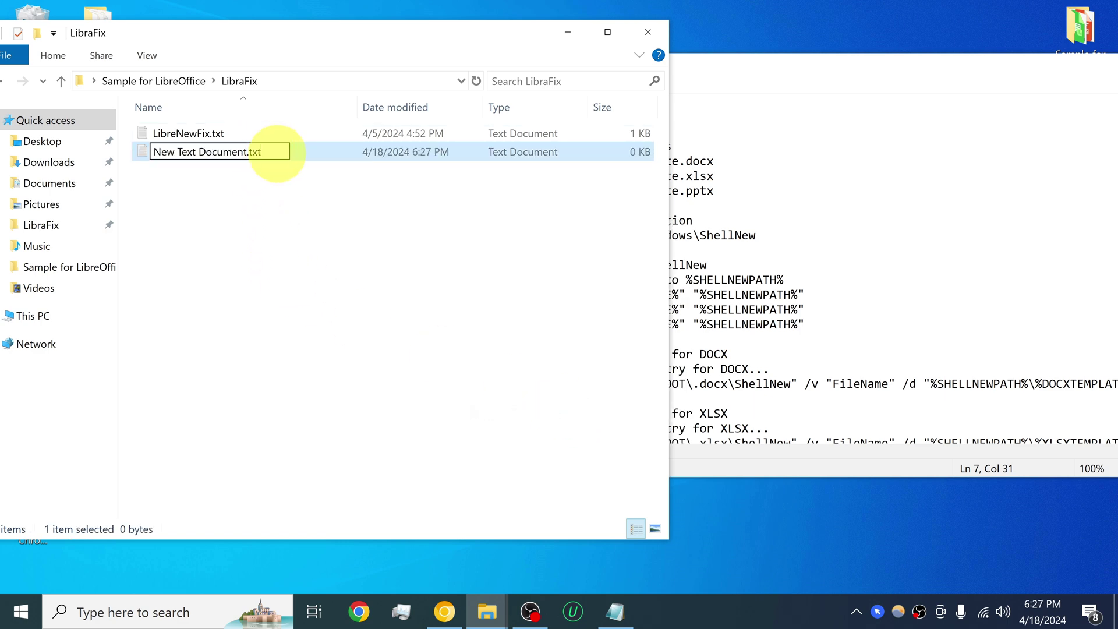
Copy the name Template.docx from the script and rename the new text document to it, accepting the extension change.
{"action": "left_click", "coordinate": [771, 237]}
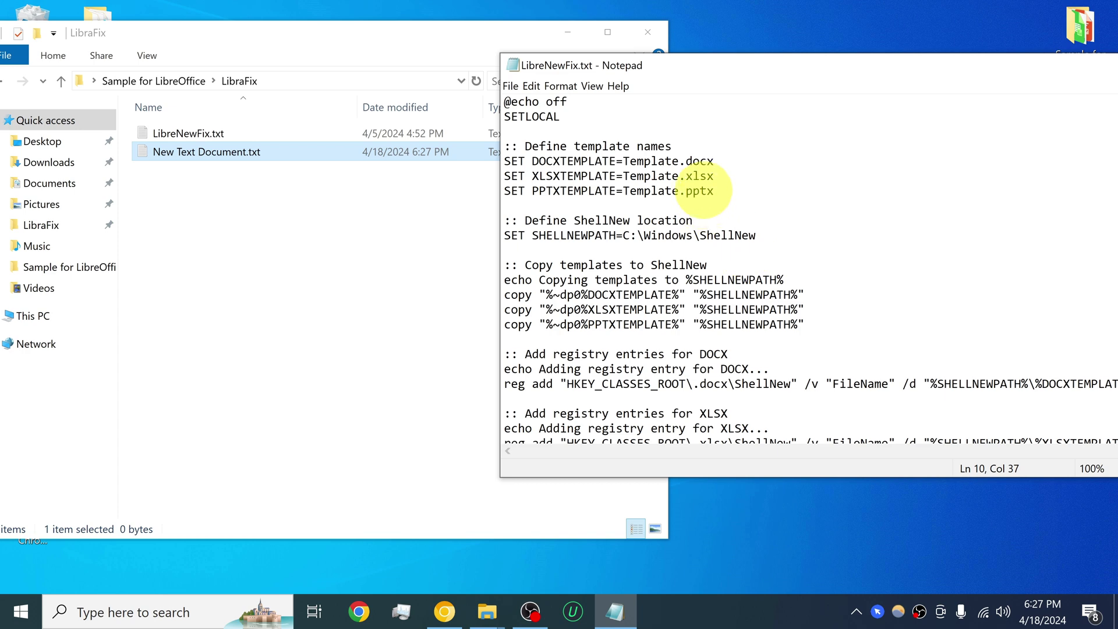
{"action": "left_click_drag", "start_coordinate": [715, 162], "coordinate": [642, 162]}
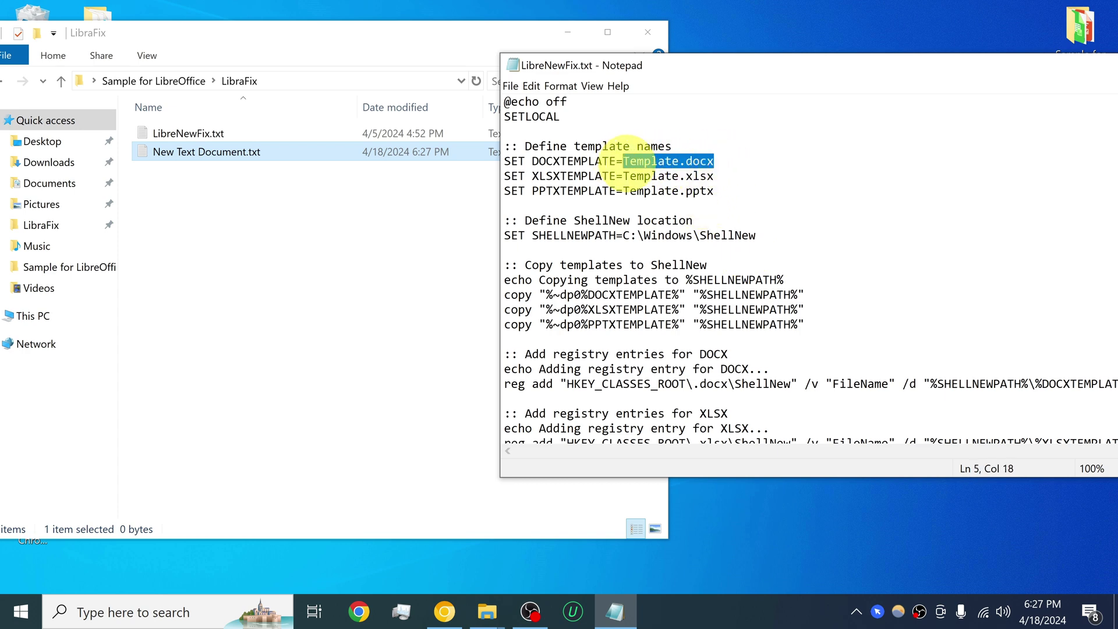
{"action": "right_click", "coordinate": [642, 165]}
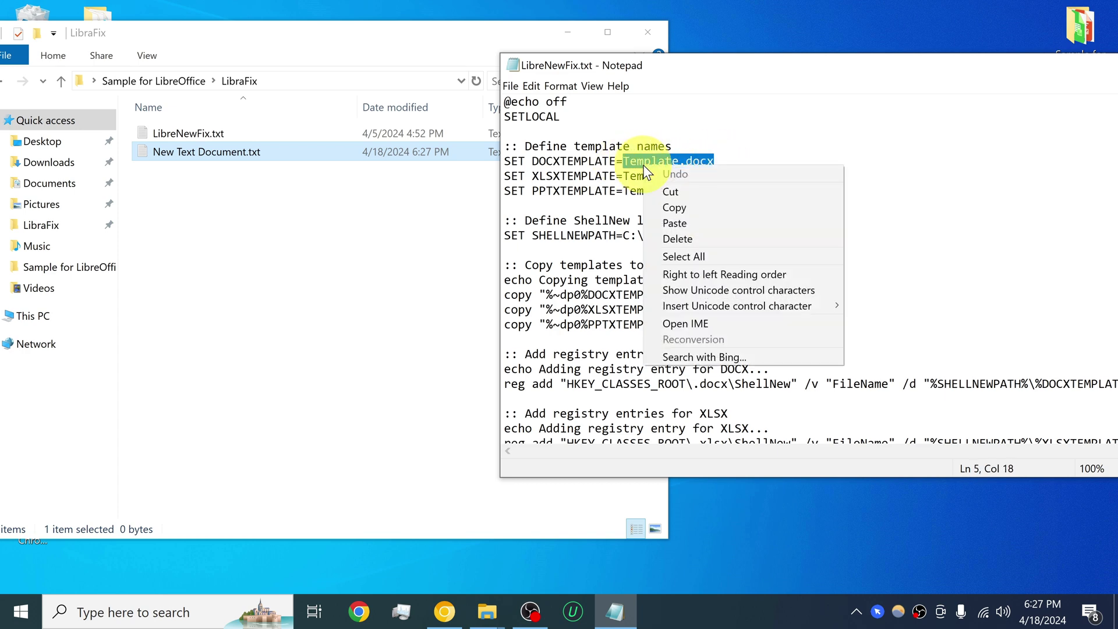
{"action": "left_click", "coordinate": [679, 207]}
{"action": "left_click", "coordinate": [208, 152]}
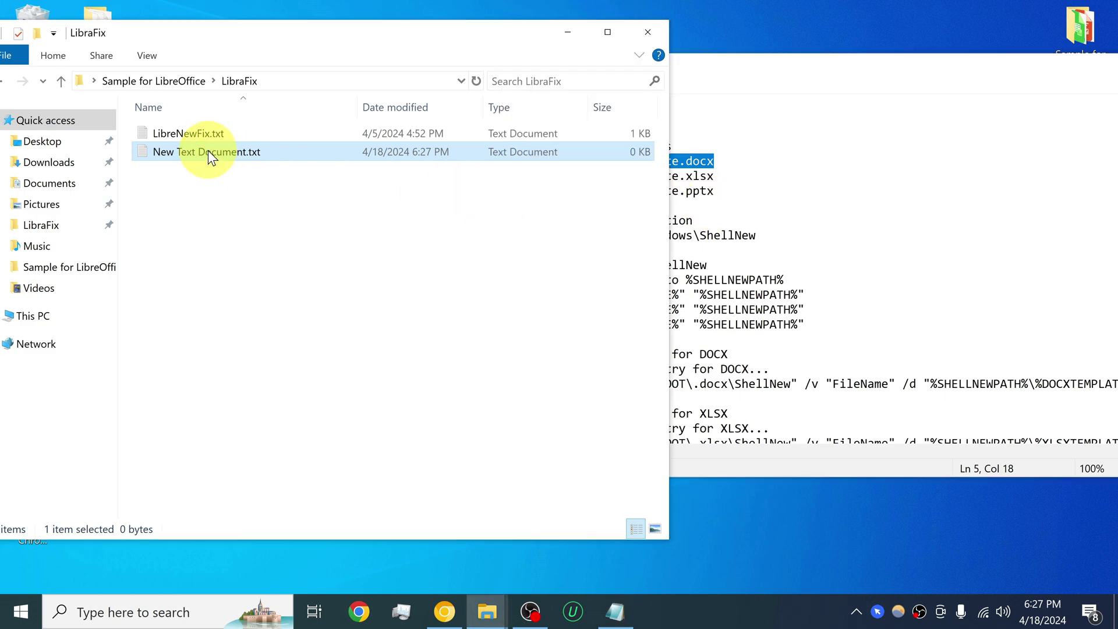
{"action": "left_click", "coordinate": [252, 156]}
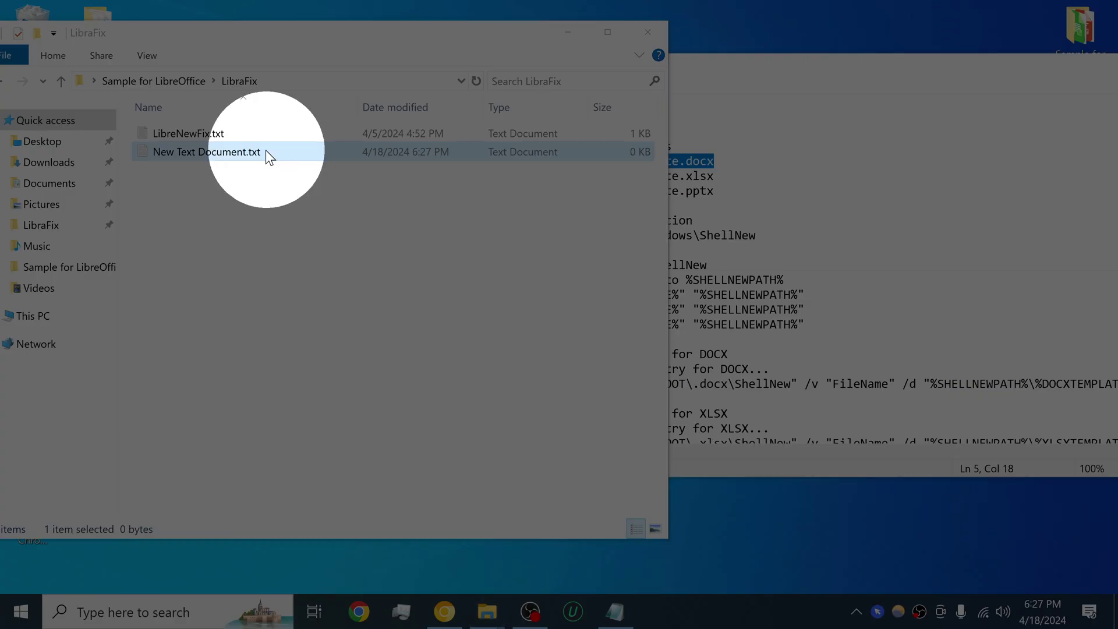
{"action": "left_click_drag", "start_coordinate": [261, 151], "coordinate": [232, 151]}
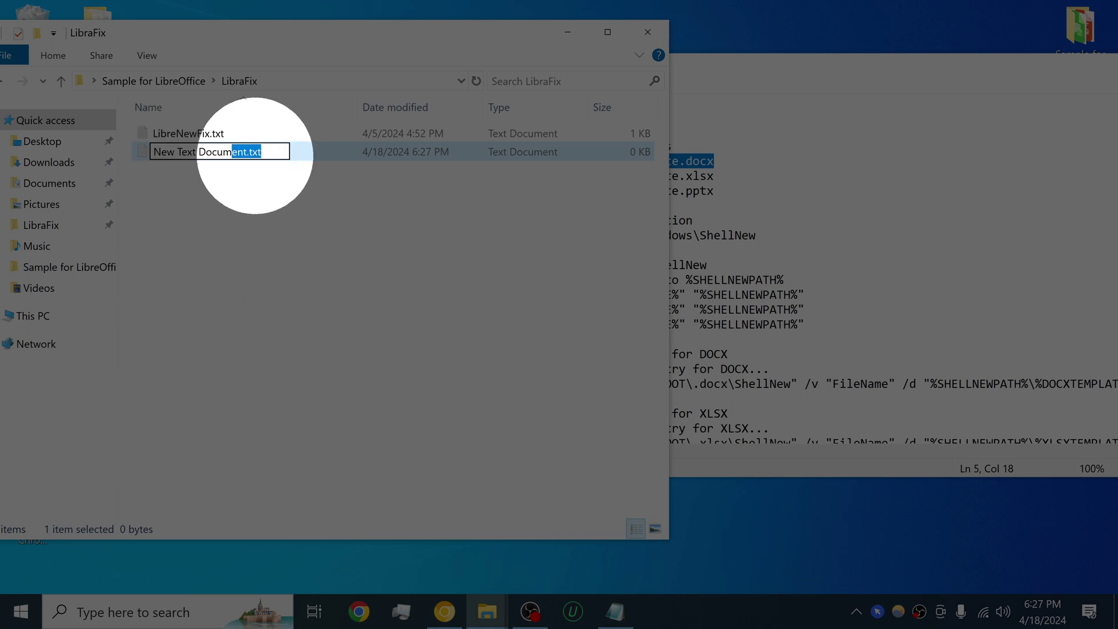
{"action": "left_click_drag", "start_coordinate": [276, 152], "coordinate": [152, 152]}
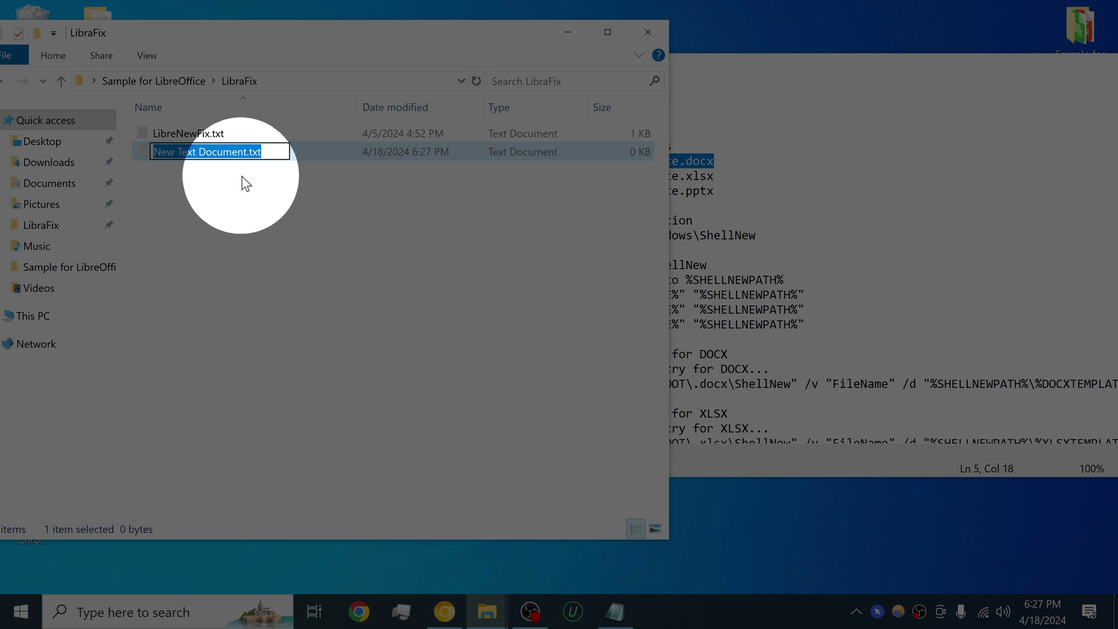
{"action": "key", "text": "Return"}
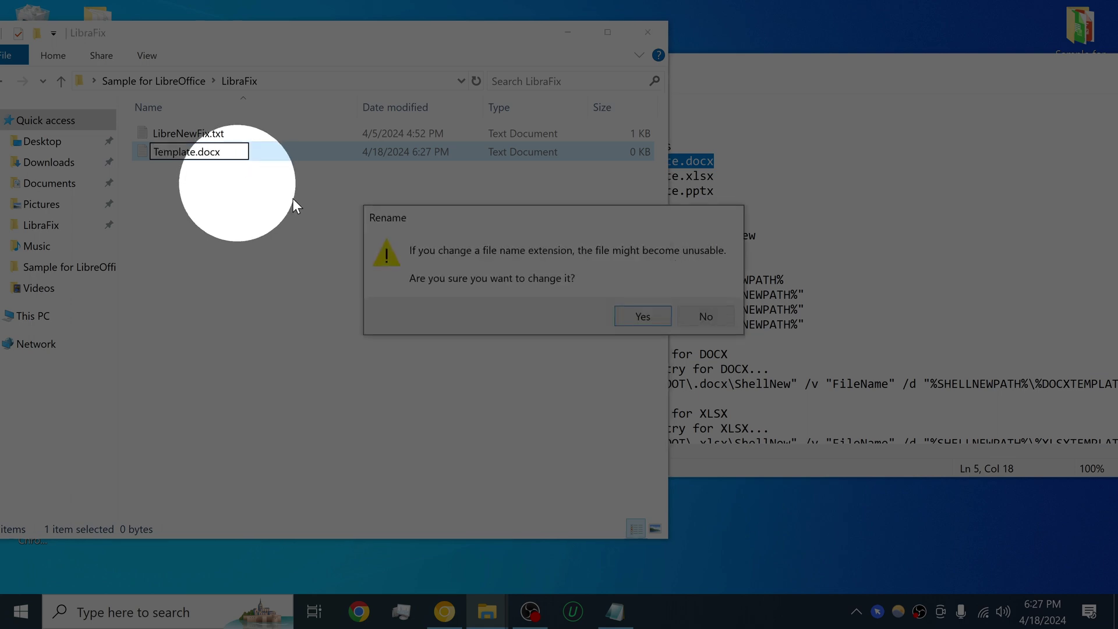
{"action": "left_click", "coordinate": [633, 318]}
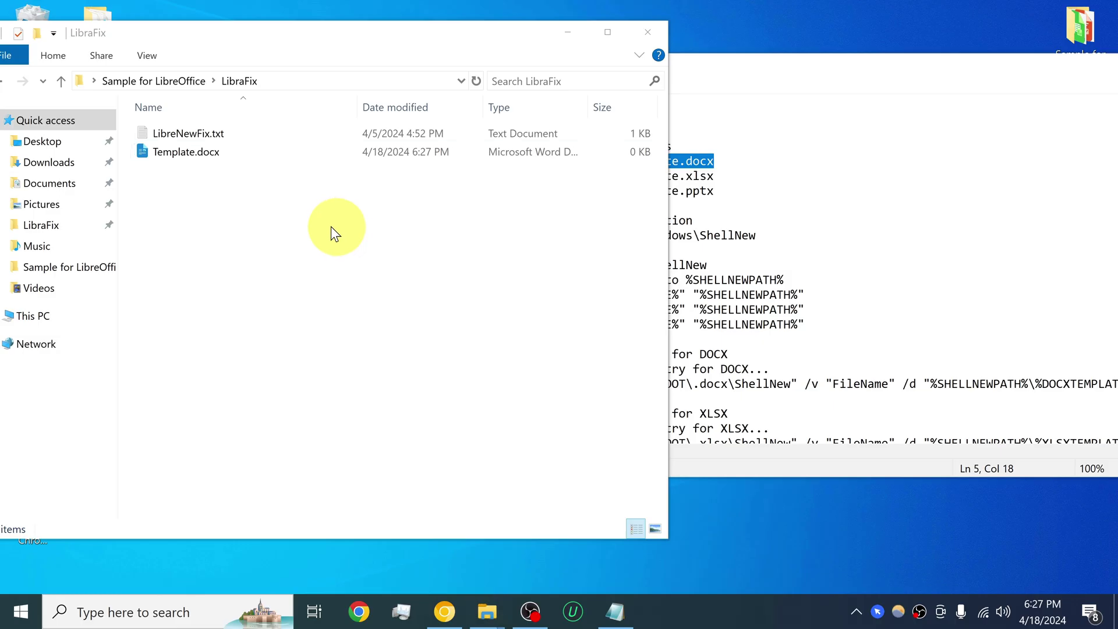
Create another new text document in the LibraFix folder alongside Template.docx.
{"action": "left_click", "coordinate": [693, 206]}
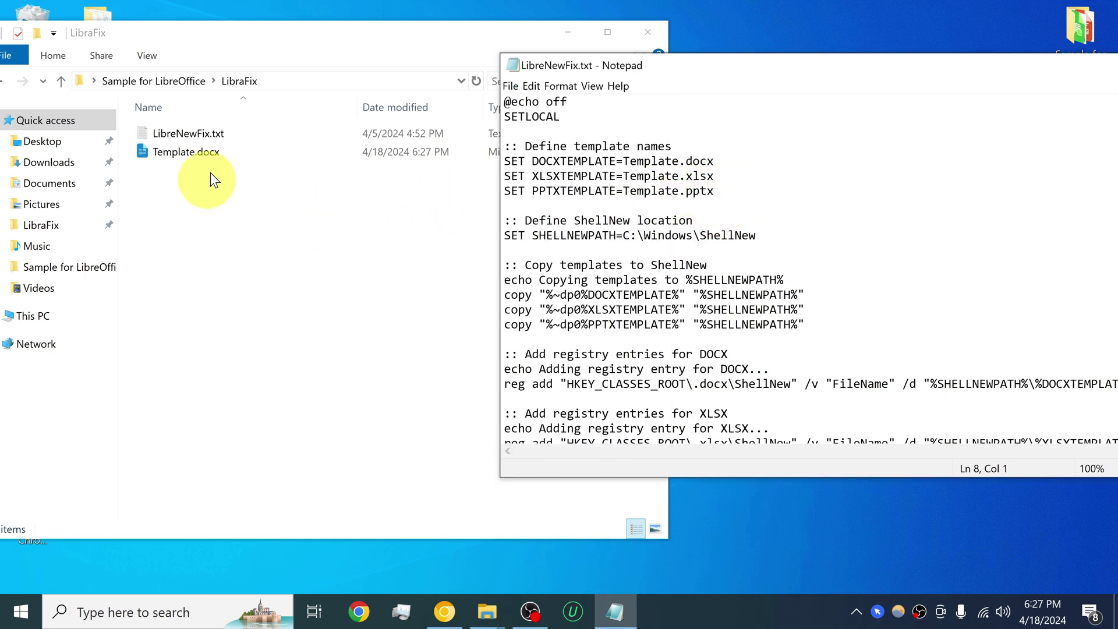
{"action": "right_click", "coordinate": [230, 207]}
{"action": "mouse_move", "coordinate": [281, 415]}
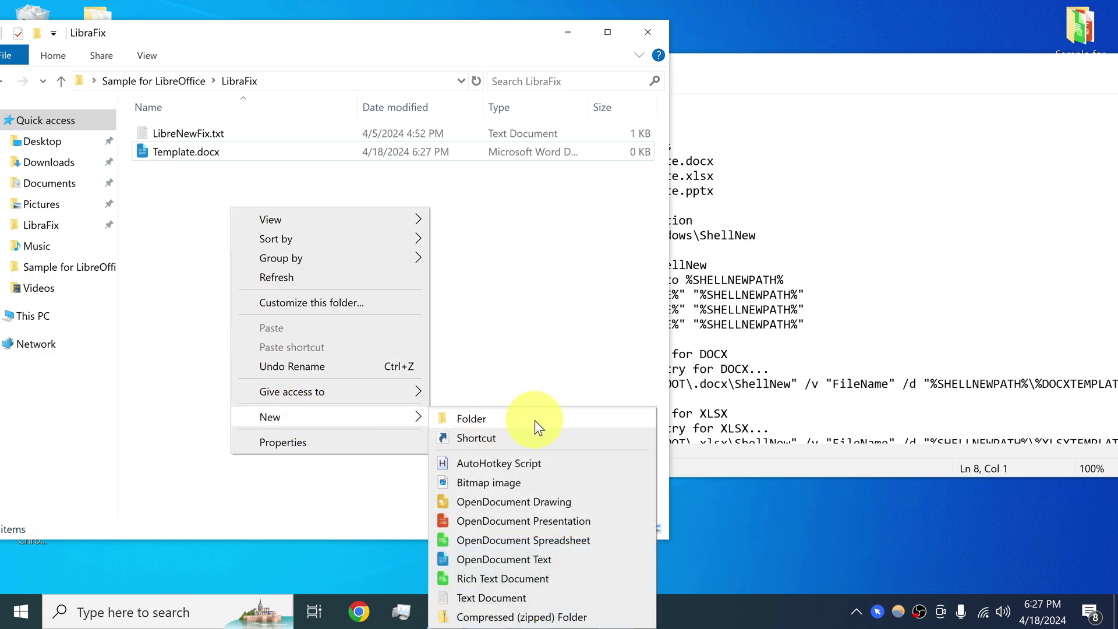
{"action": "left_click", "coordinate": [539, 596]}
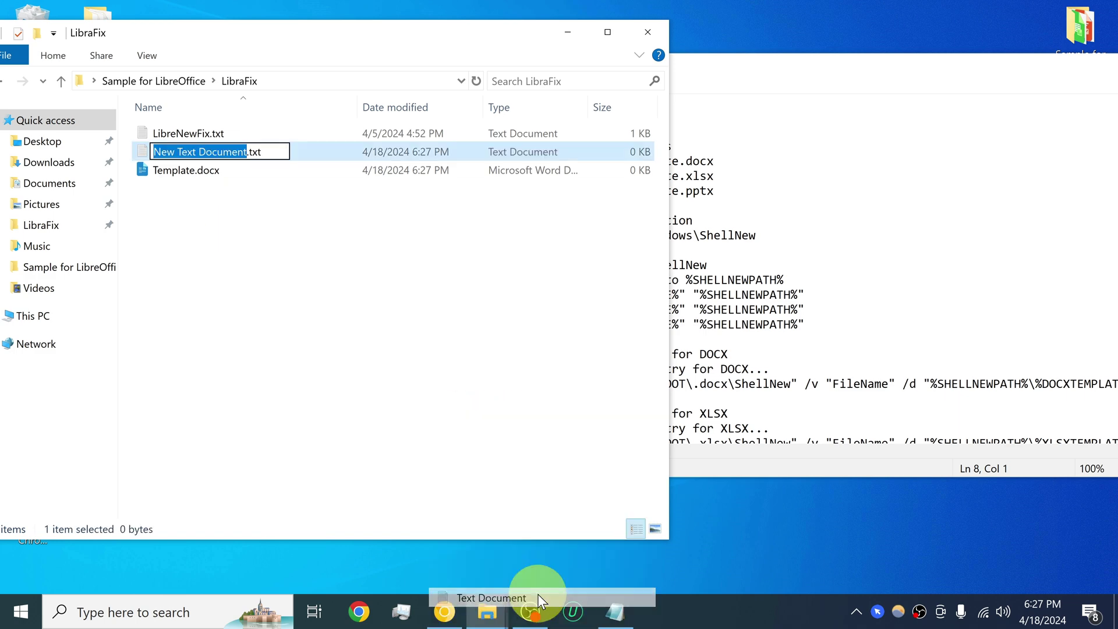
Copy the name Template.xlsx from the script and rename the new text document to it, accepting the extension change.
{"action": "left_click", "coordinate": [348, 249]}
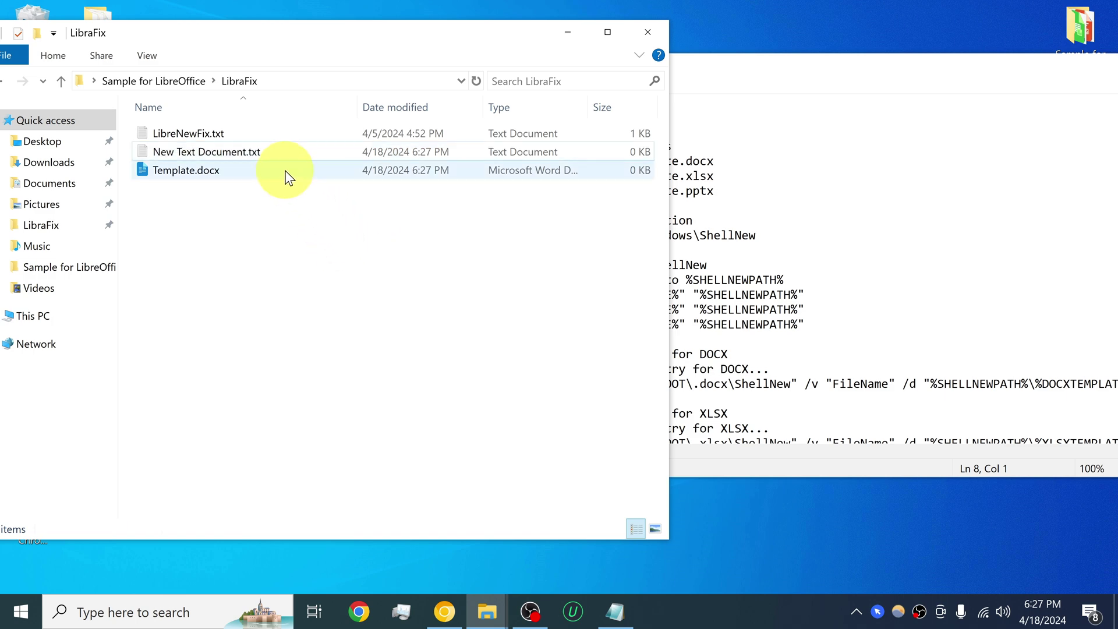
{"action": "left_click", "coordinate": [756, 164]}
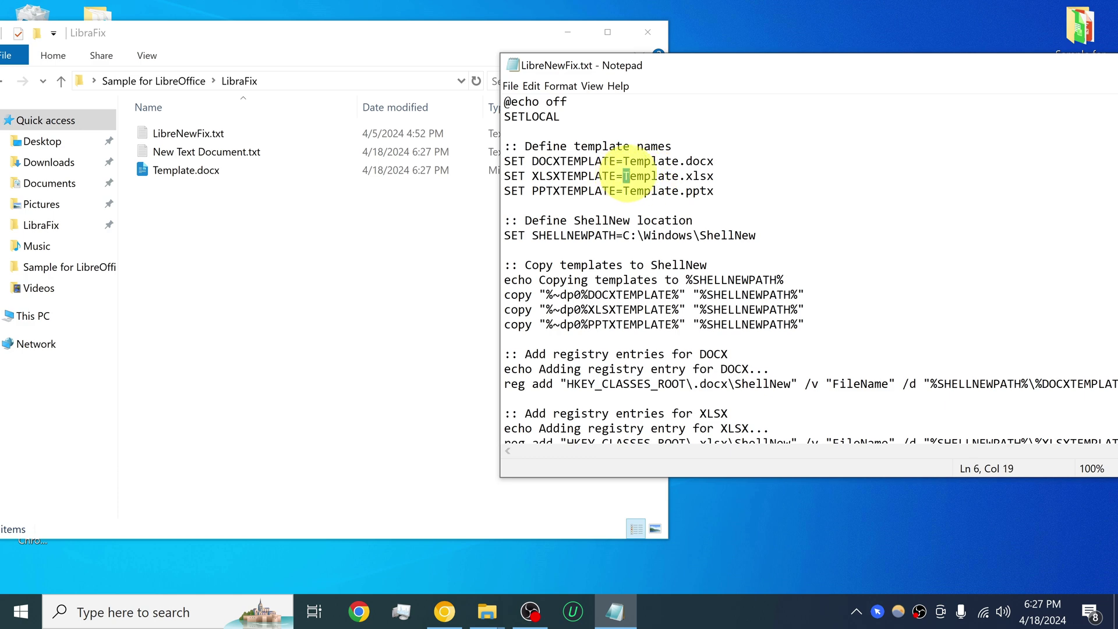
{"action": "left_click_drag", "start_coordinate": [622, 175], "coordinate": [714, 176]}
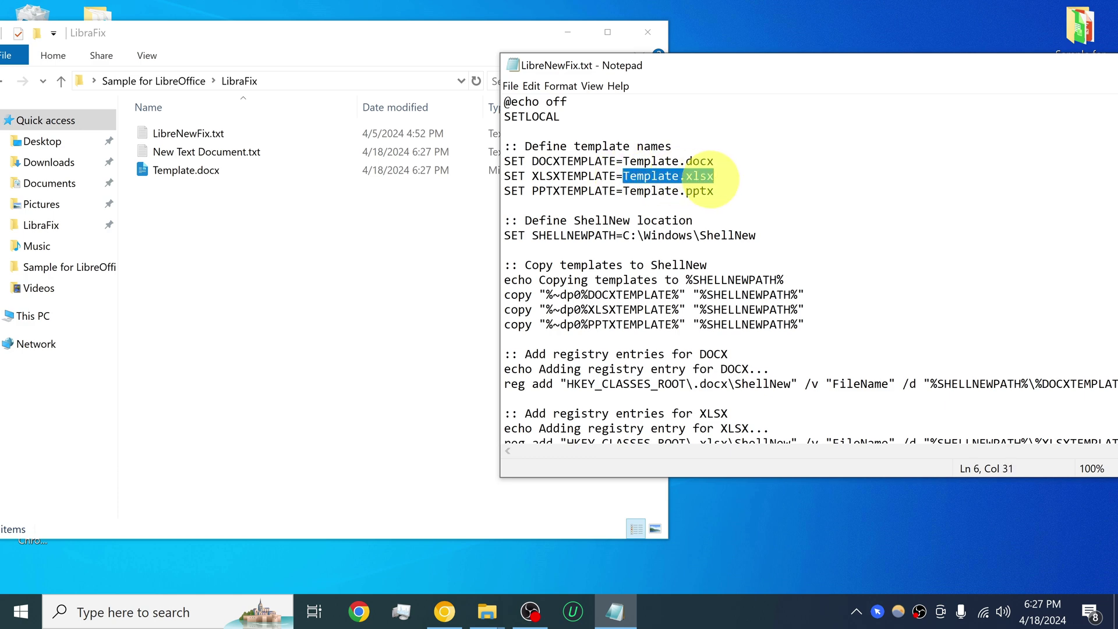
{"action": "right_click", "coordinate": [661, 178]}
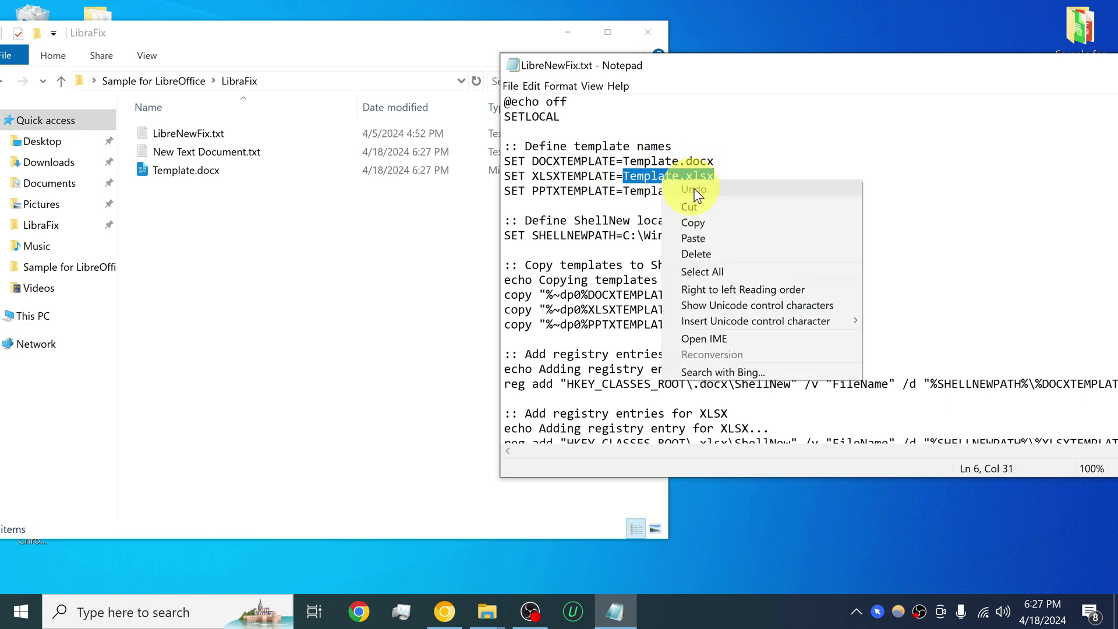
{"action": "left_click", "coordinate": [693, 222]}
{"action": "left_click", "coordinate": [250, 159]}
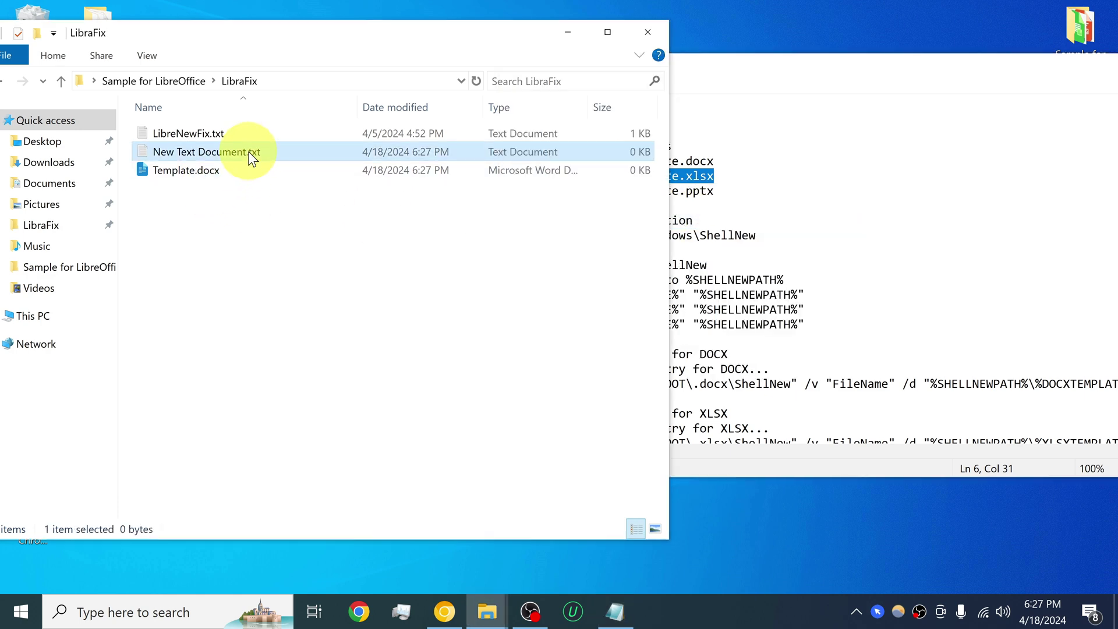
{"action": "left_click_drag", "start_coordinate": [276, 153], "coordinate": [124, 151]}
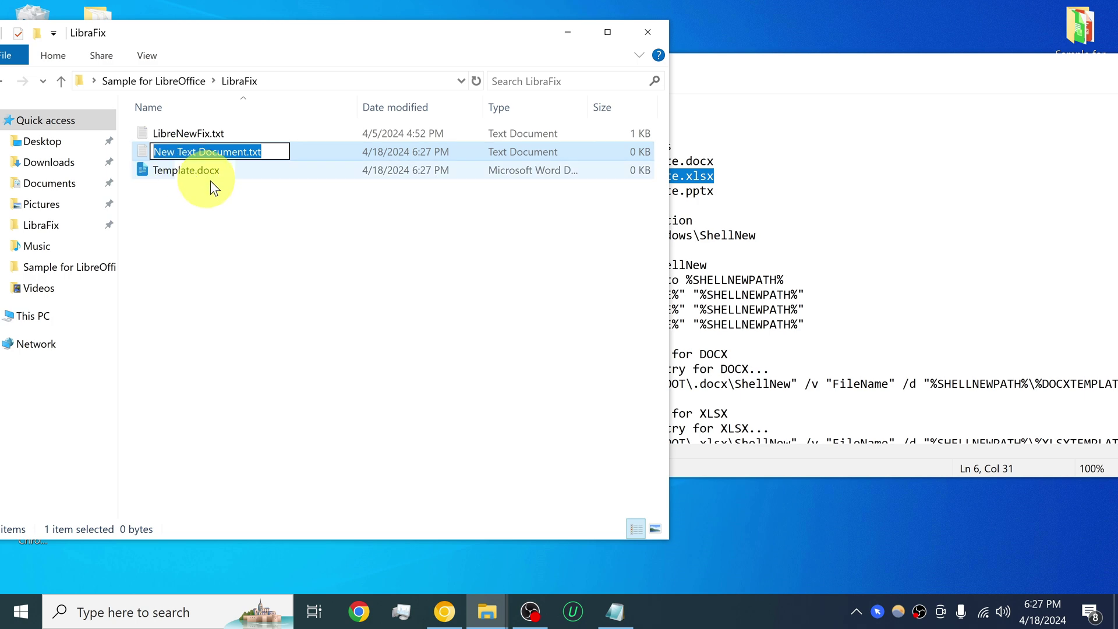
{"action": "key", "text": "ctrl+v"}
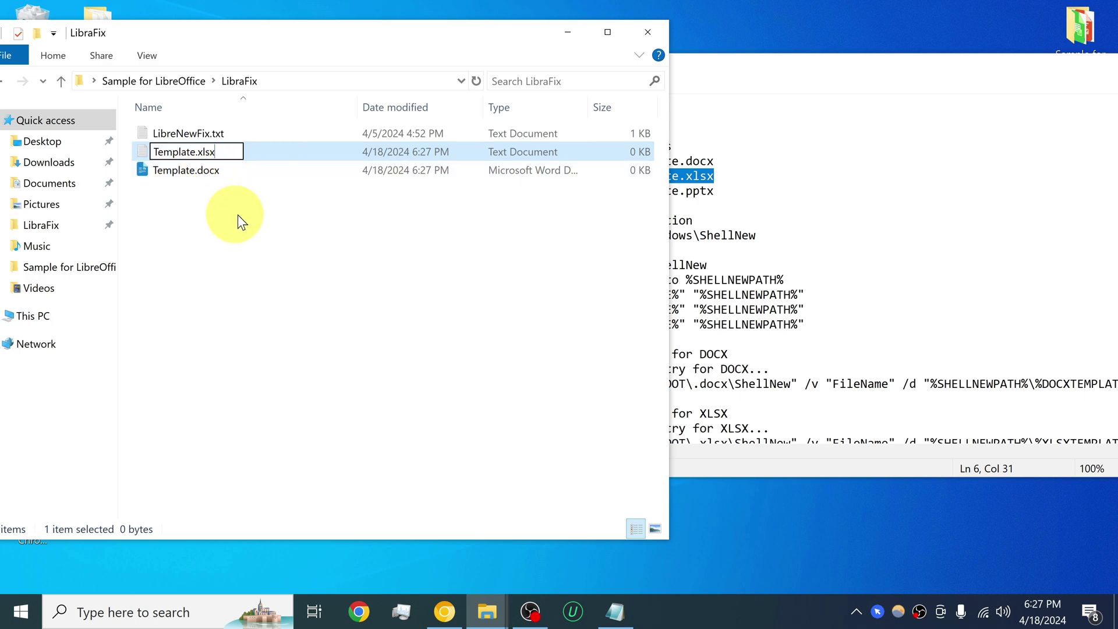
{"action": "left_click", "coordinate": [440, 302]}
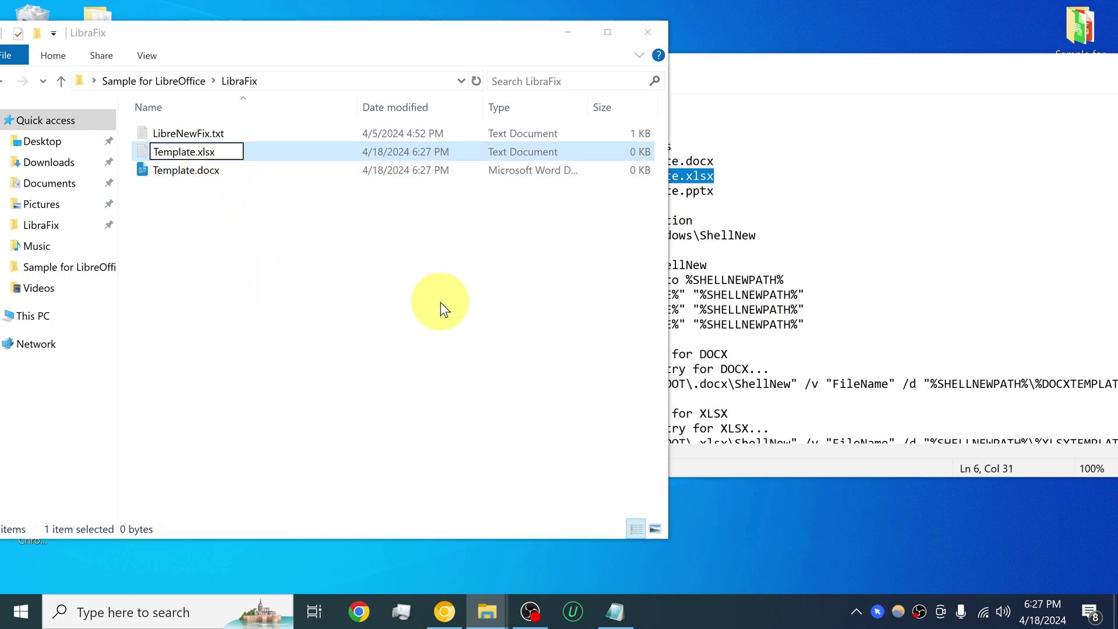
{"action": "left_click", "coordinate": [634, 316]}
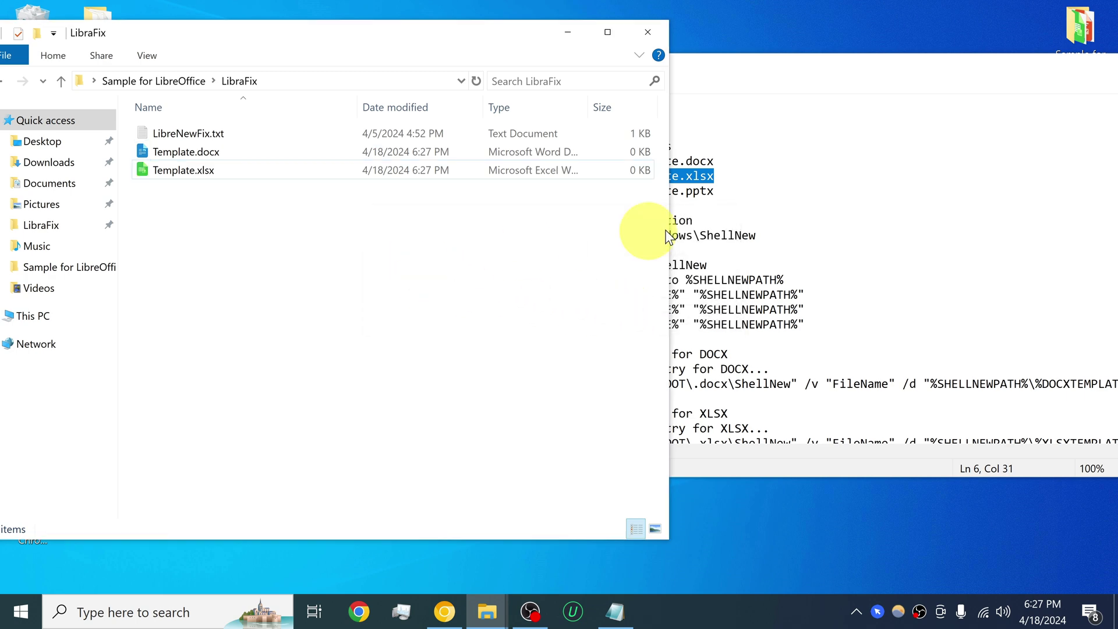
Copy the name Template.pptx from the script and create a third new text document in the LibraFix folder.
{"action": "left_click", "coordinate": [806, 205]}
{"action": "left_click_drag", "start_coordinate": [714, 191], "coordinate": [629, 190]}
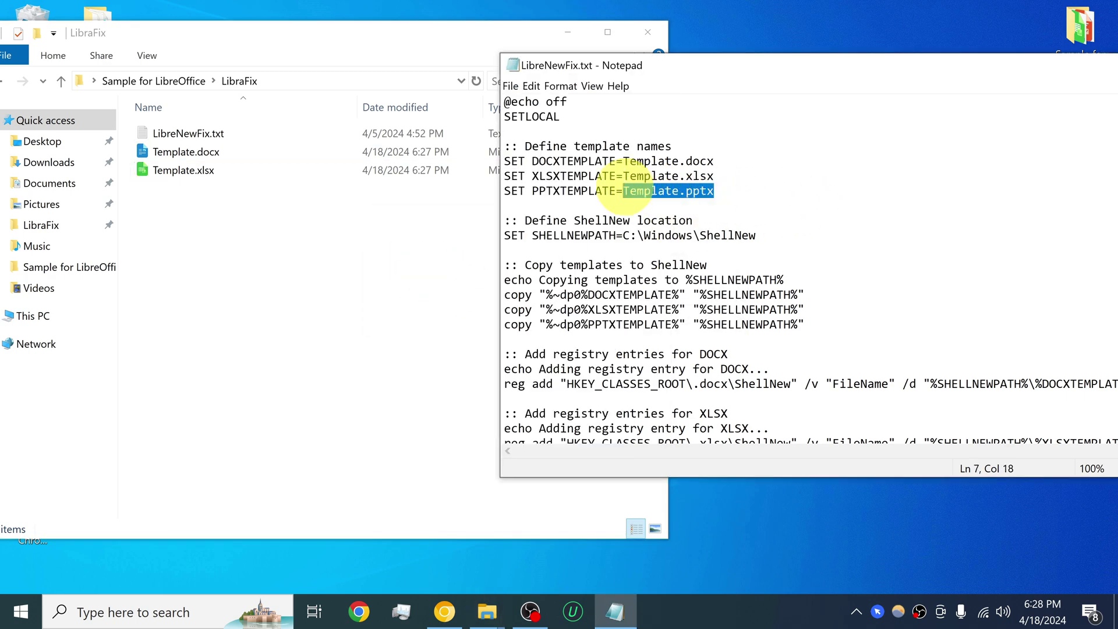
{"action": "right_click", "coordinate": [631, 191]}
{"action": "left_click", "coordinate": [663, 232]}
{"action": "left_click", "coordinate": [205, 217]}
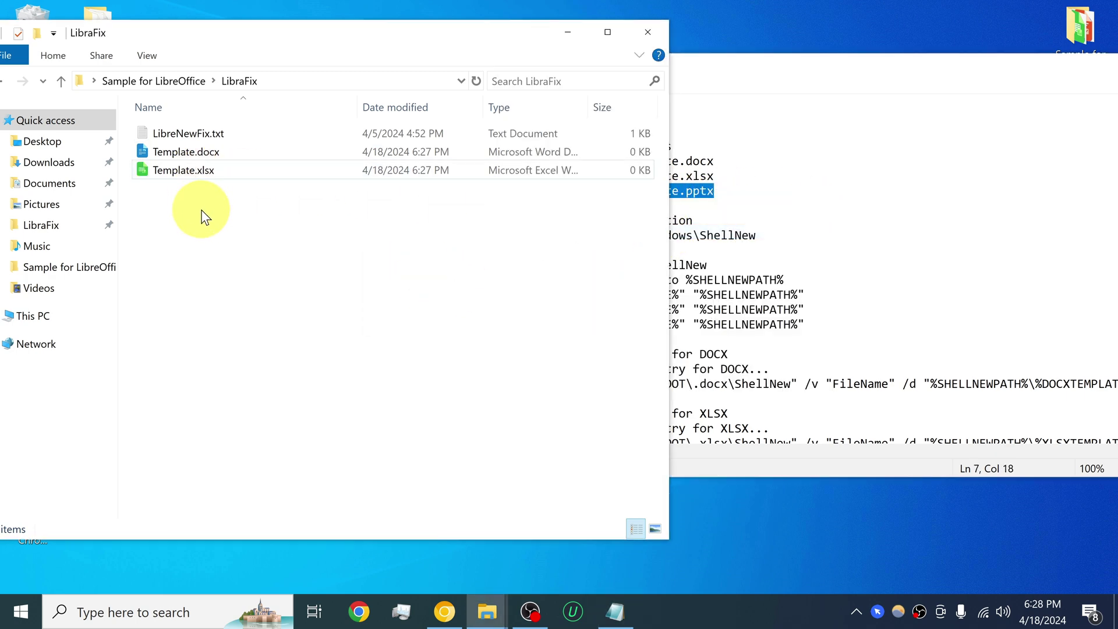
{"action": "right_click", "coordinate": [201, 210]}
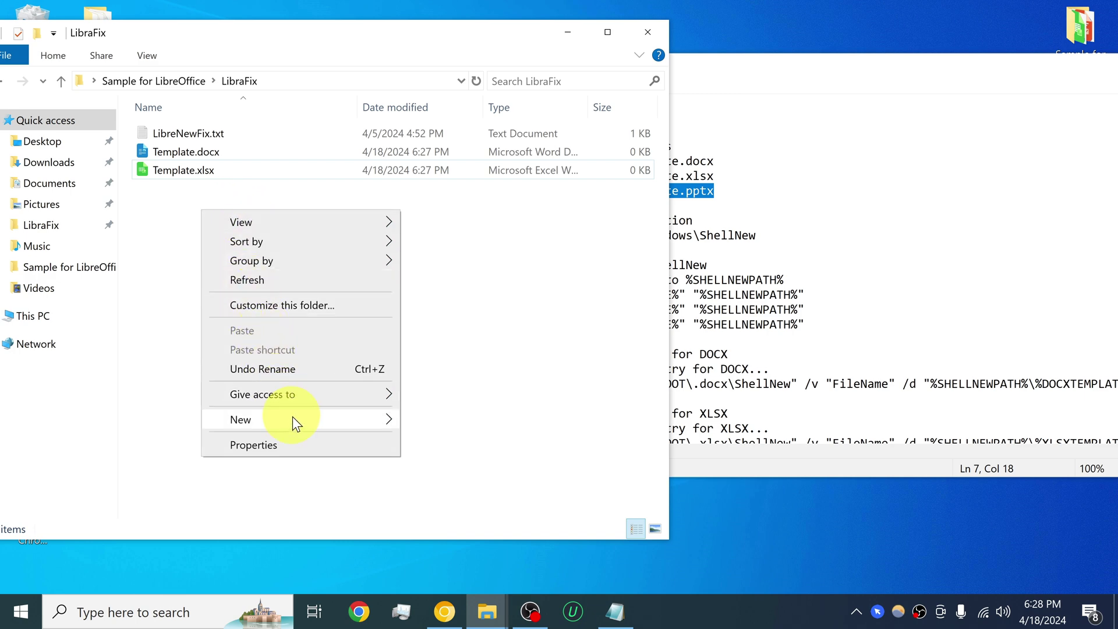
{"action": "mouse_move", "coordinate": [294, 418]}
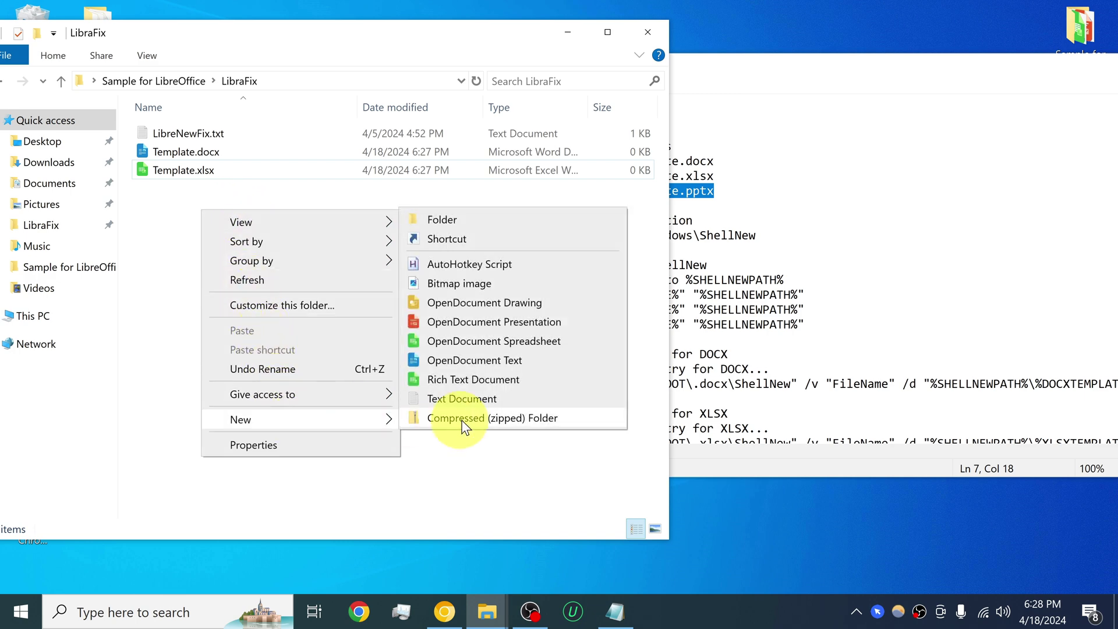
{"action": "left_click", "coordinate": [485, 399]}
Rename the new text document to the copied name Template.pptx and accept the extension change.
{"action": "left_click", "coordinate": [286, 260]}
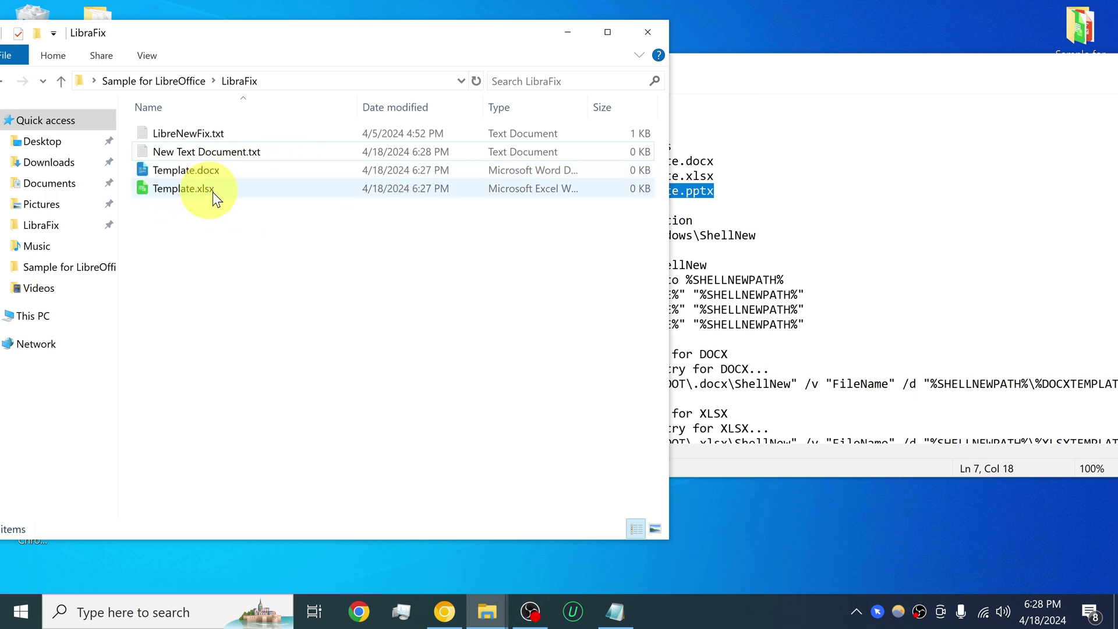
{"action": "left_click", "coordinate": [255, 155]}
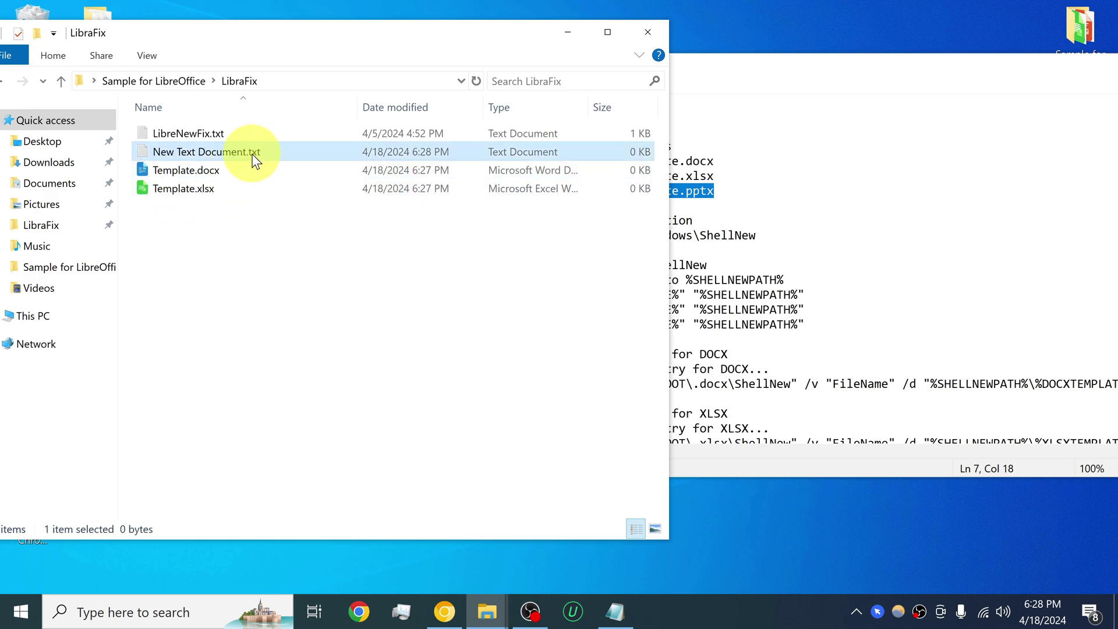
{"action": "left_click", "coordinate": [259, 153]}
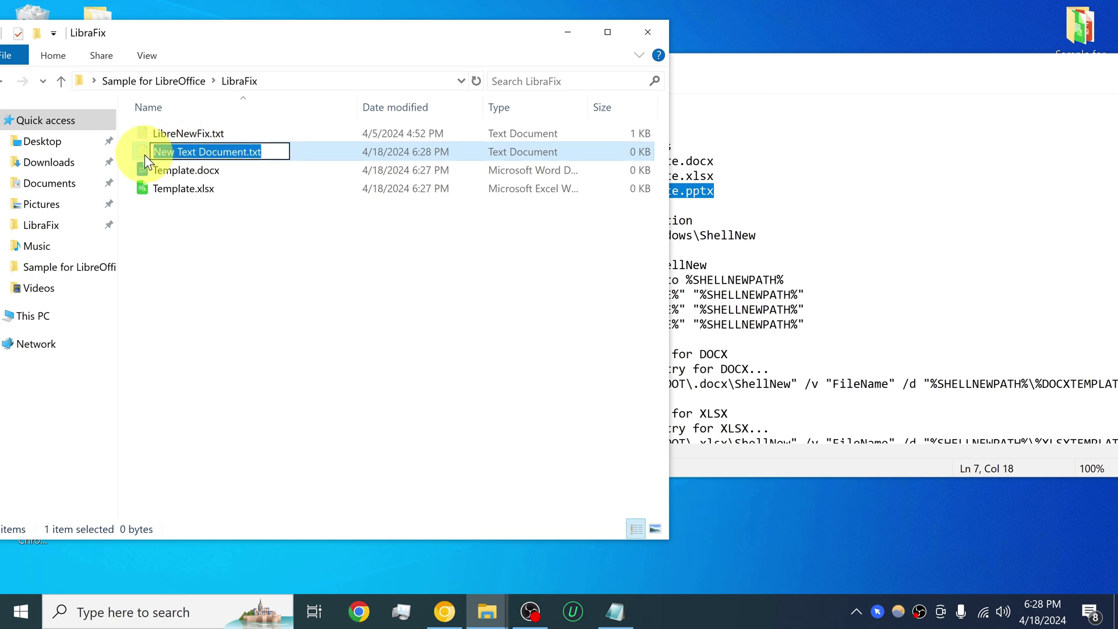
{"action": "type", "text": "Template.pptx"}
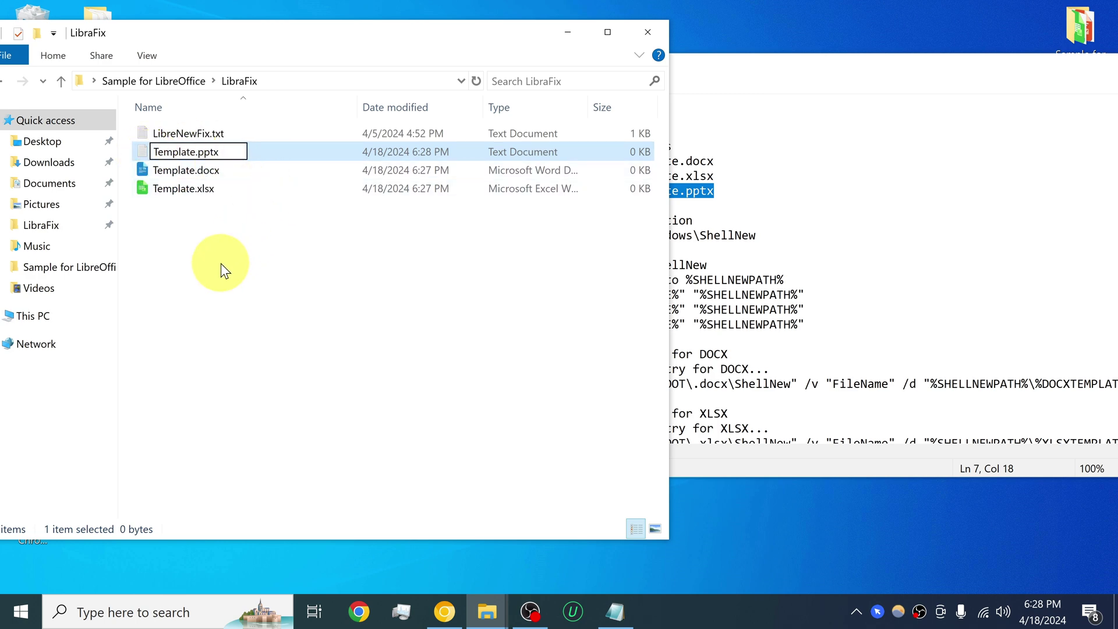
{"action": "key", "text": "Return"}
{"action": "left_click", "coordinate": [620, 316]}
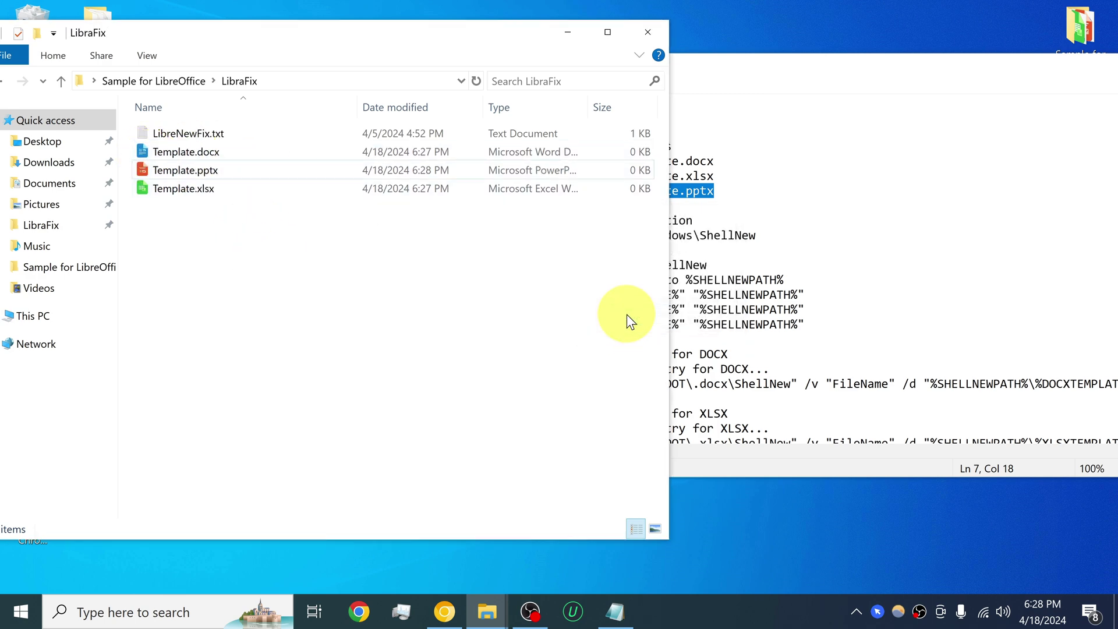
Review the script's remaining copy and registry commands through to the end, and close the script window.
{"action": "left_click", "coordinate": [822, 219]}
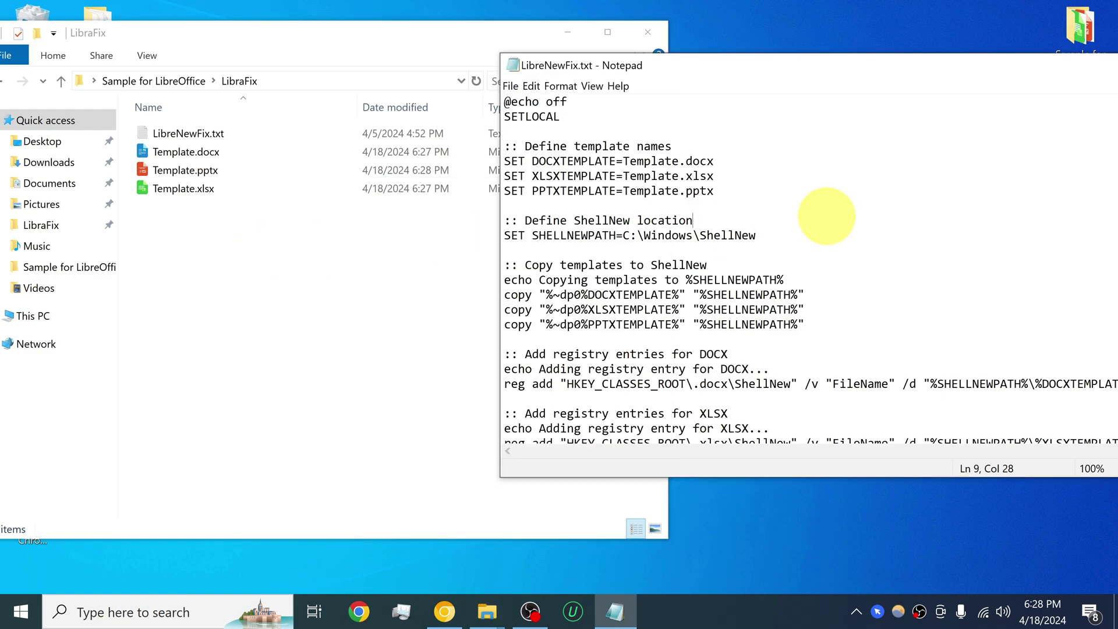
{"action": "left_click_drag", "start_coordinate": [759, 66], "coordinate": [439, 22]}
{"action": "scroll", "coordinate": [544, 170], "scroll_direction": "down", "scroll_amount": 3}
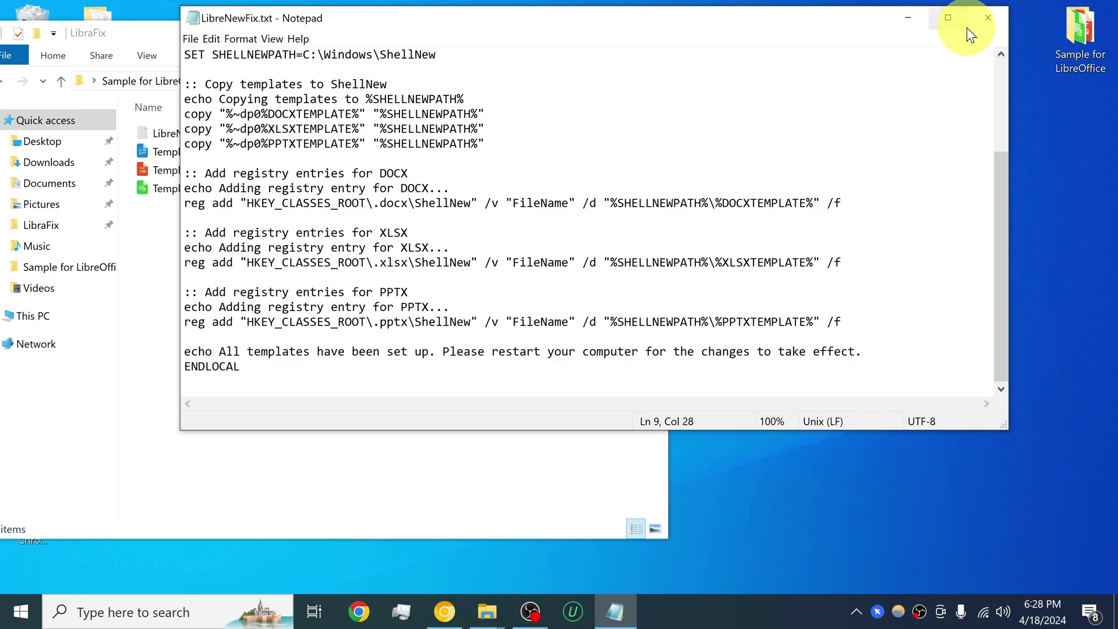
{"action": "left_click", "coordinate": [988, 18]}
Reopen LibreNewFix.txt and begin saving a copy of it with the file type set to All Files (*.*).
{"action": "left_click", "coordinate": [218, 135]}
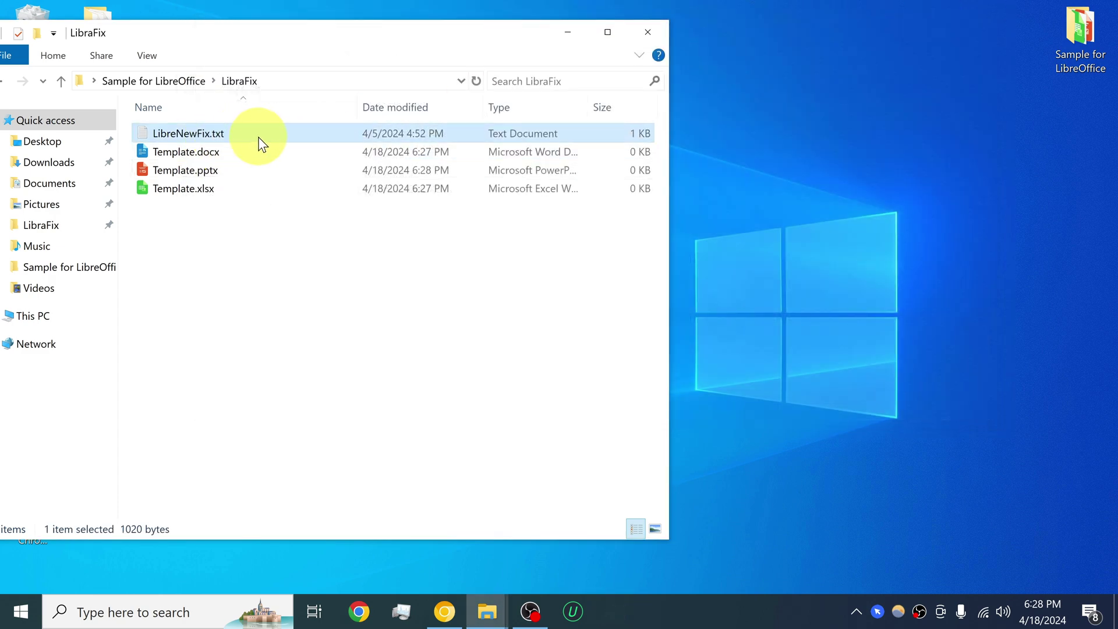
{"action": "double_click", "coordinate": [218, 135]}
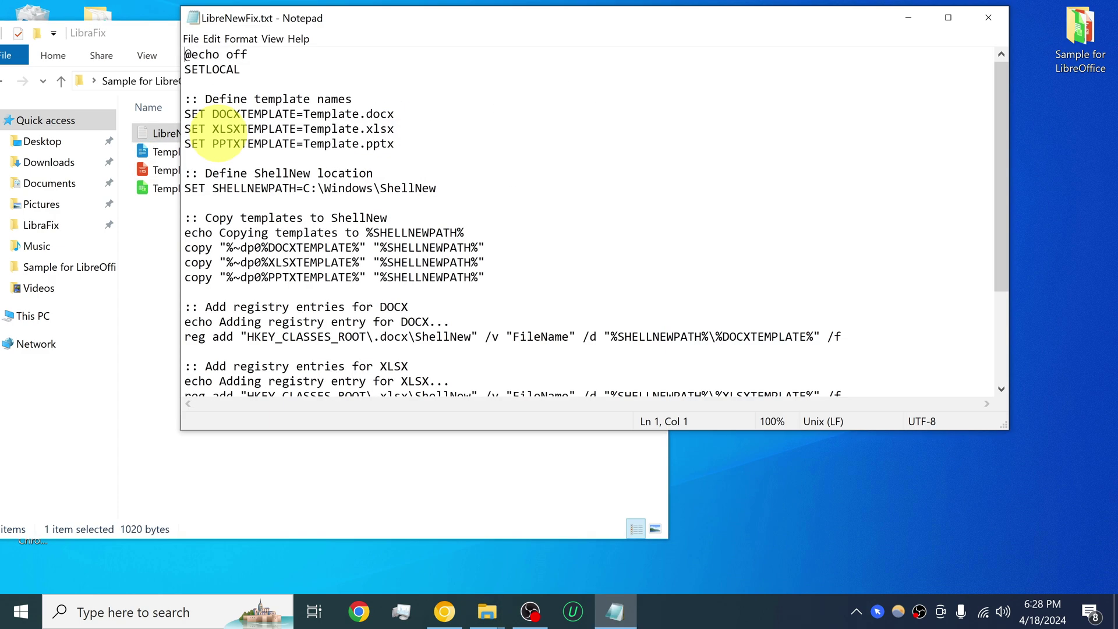
{"action": "left_click", "coordinate": [192, 39]}
{"action": "left_click", "coordinate": [210, 116]}
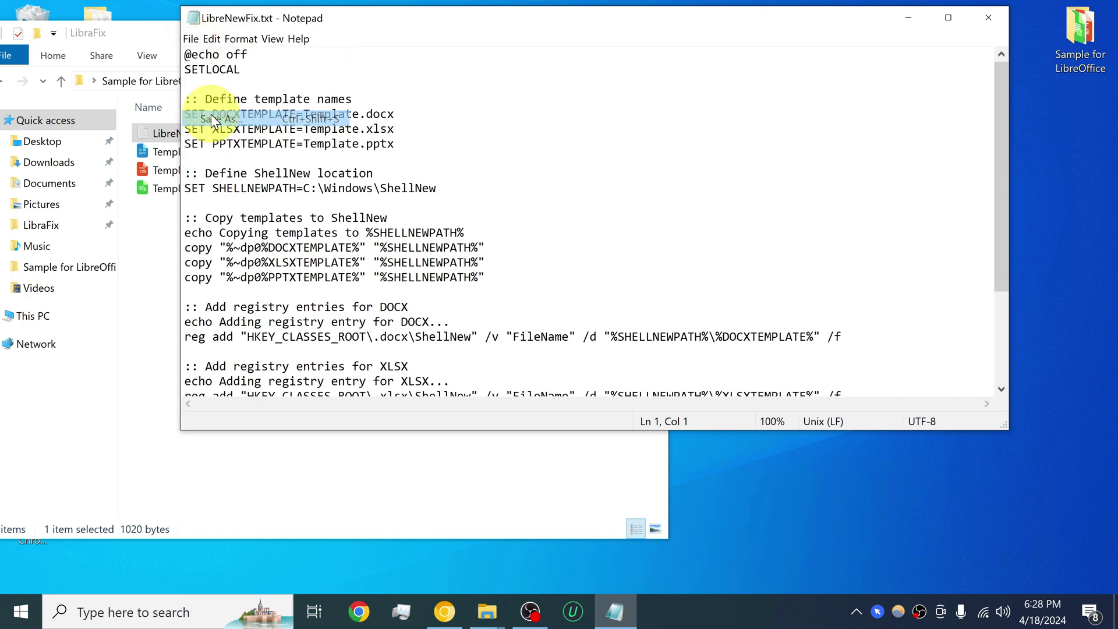
{"action": "left_click", "coordinate": [406, 217]}
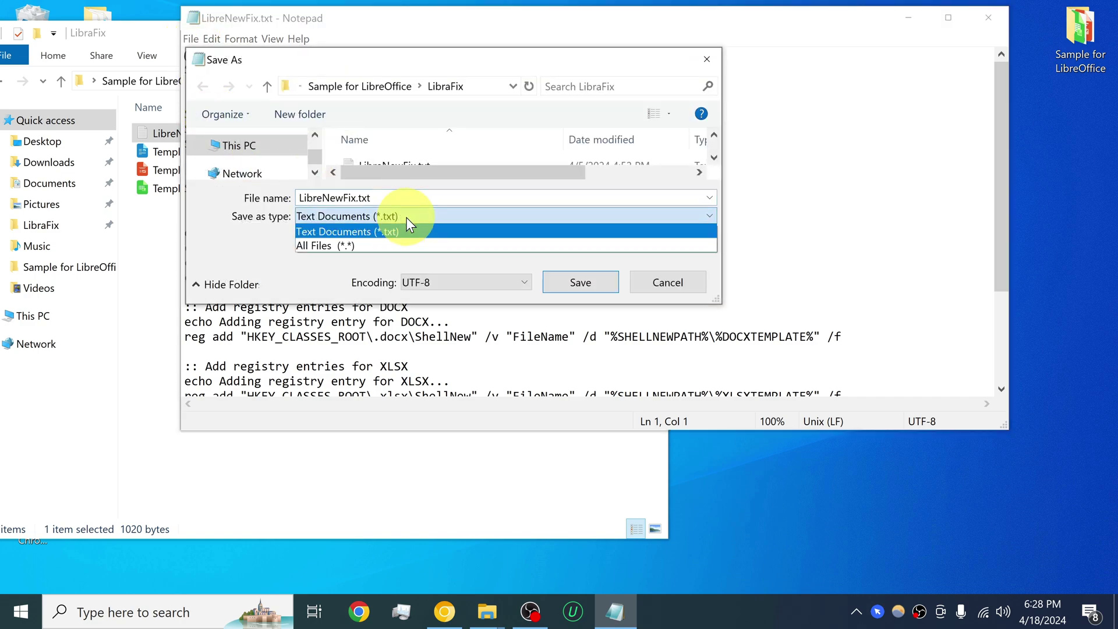
{"action": "left_click", "coordinate": [400, 231]}
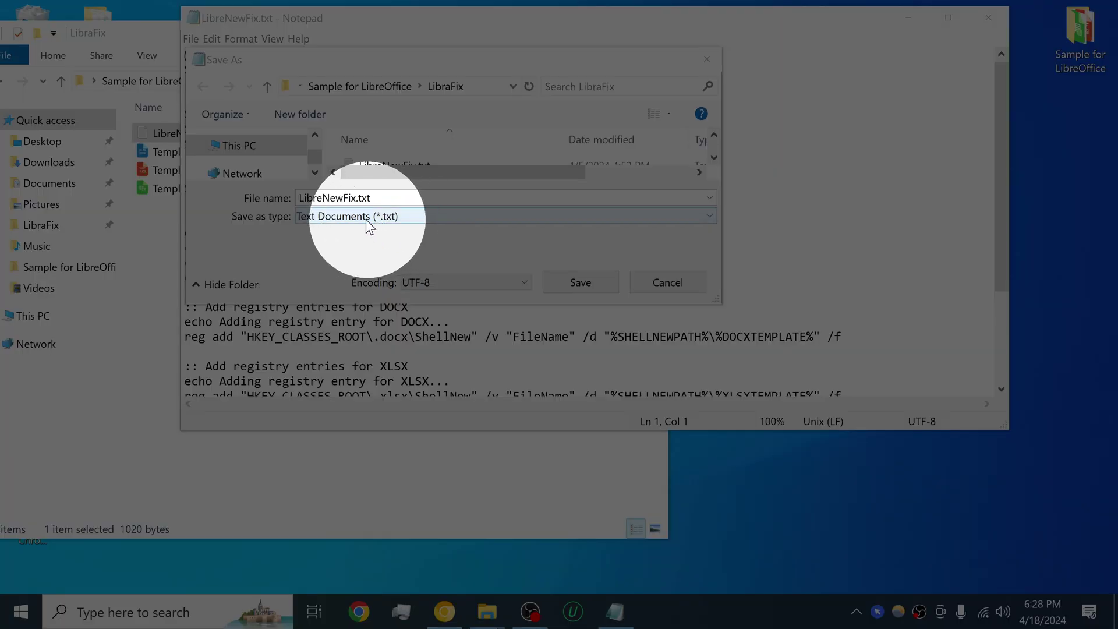
{"action": "left_click", "coordinate": [389, 224]}
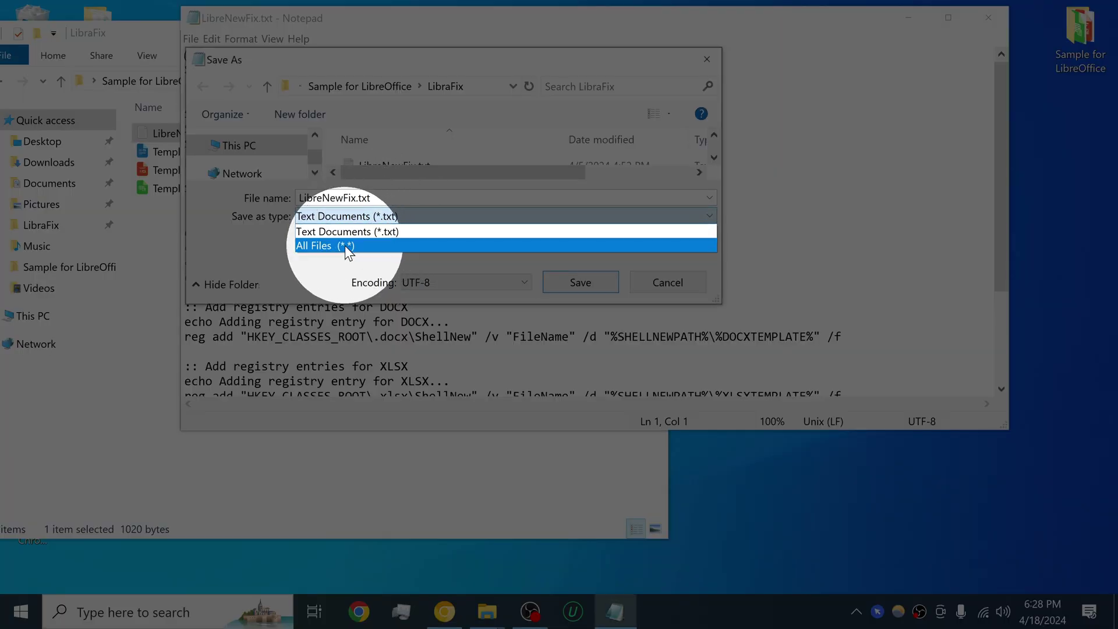
{"action": "left_click", "coordinate": [344, 246]}
Save the script copy as LibreNewFix.bat in the LibraFix folder and close it.
{"action": "left_click", "coordinate": [365, 199]}
{"action": "left_click", "coordinate": [385, 198]}
{"action": "double_click", "coordinate": [386, 198]}
{"action": "left_click", "coordinate": [384, 197]}
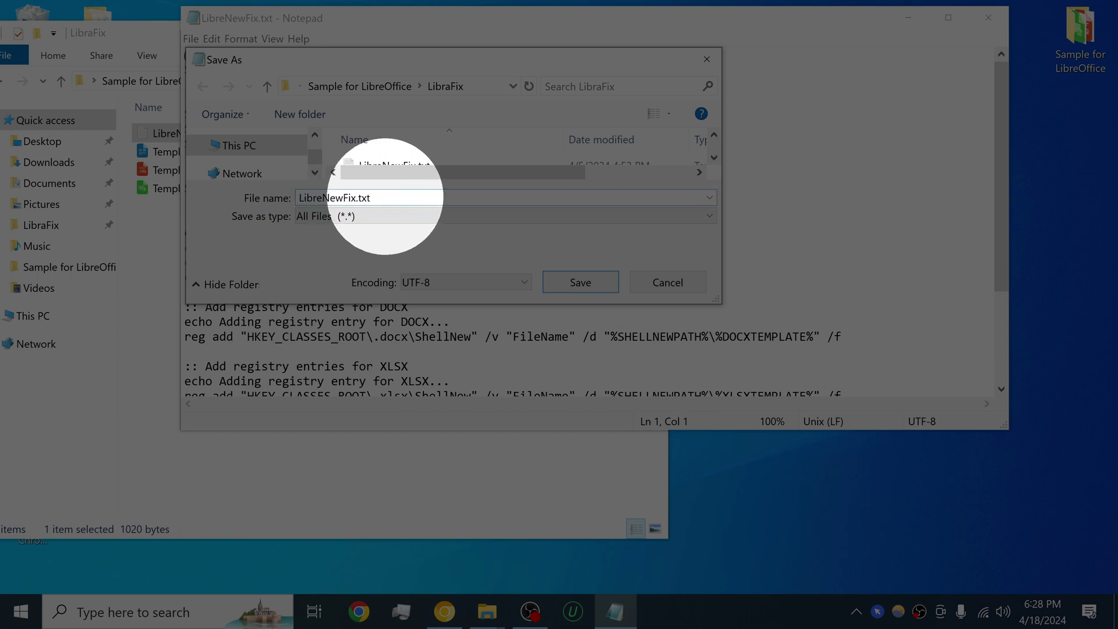
{"action": "key", "text": "BackSpace"}
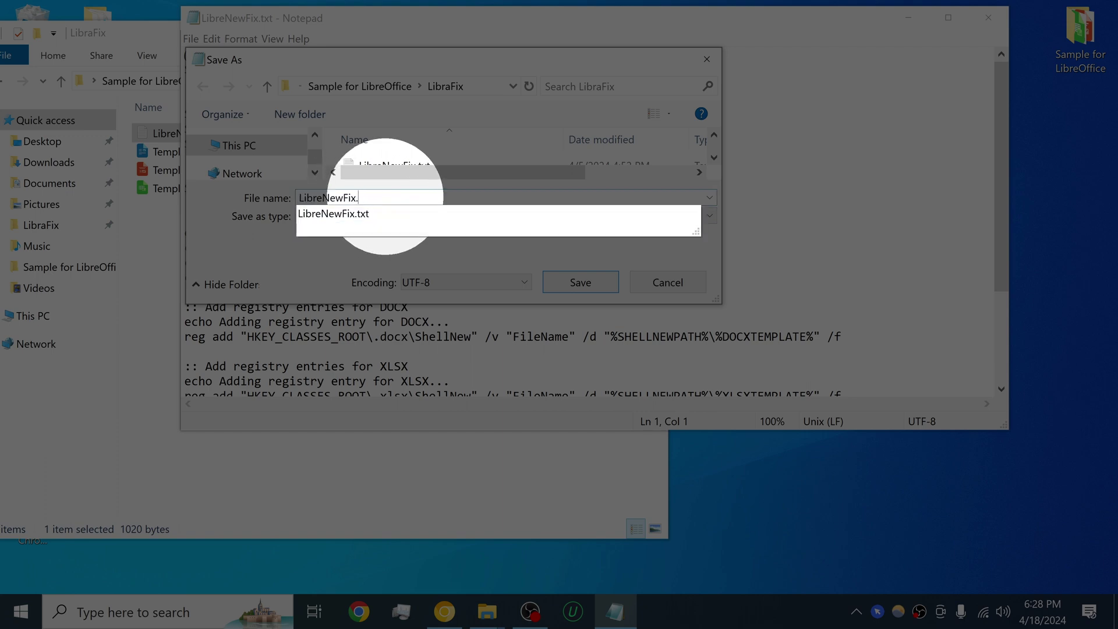
{"action": "type", "text": "bat"}
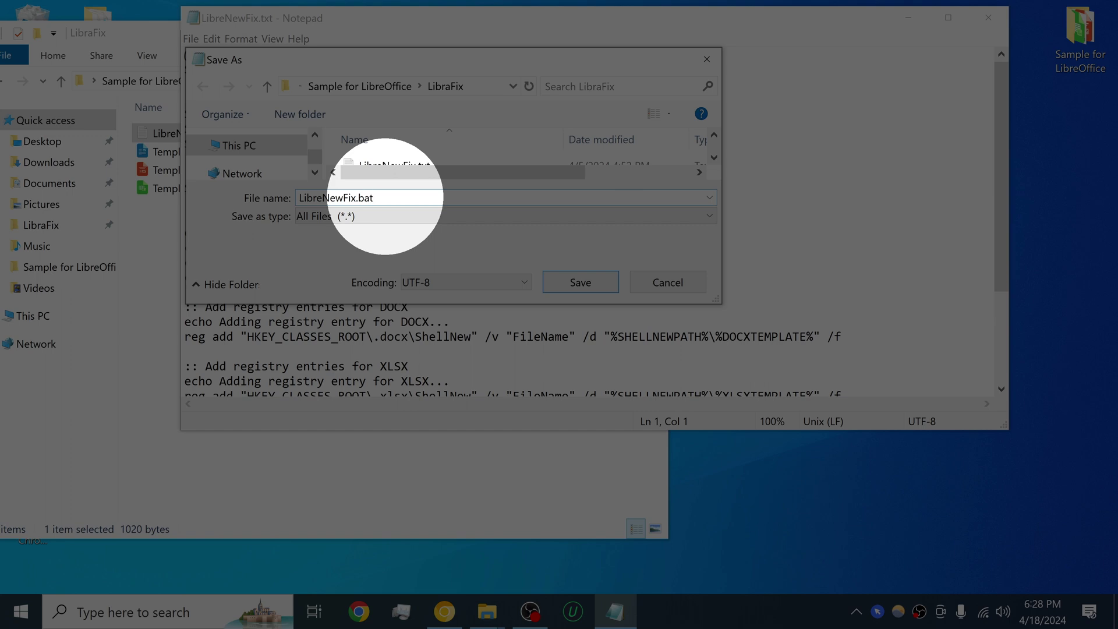
{"action": "left_click", "coordinate": [576, 283]}
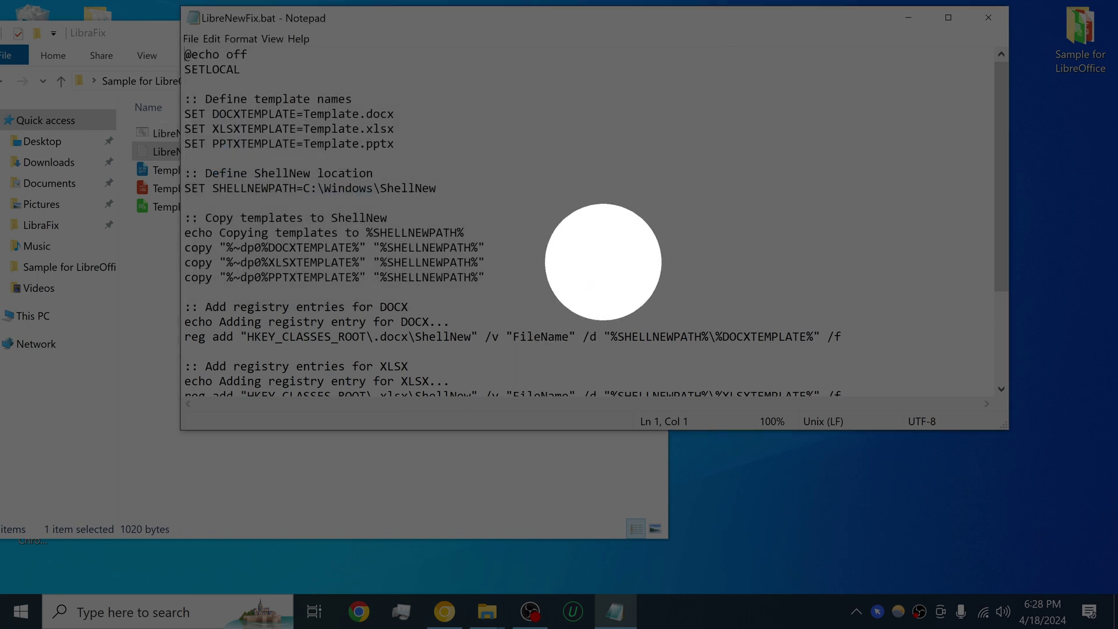
{"action": "left_click", "coordinate": [987, 17]}
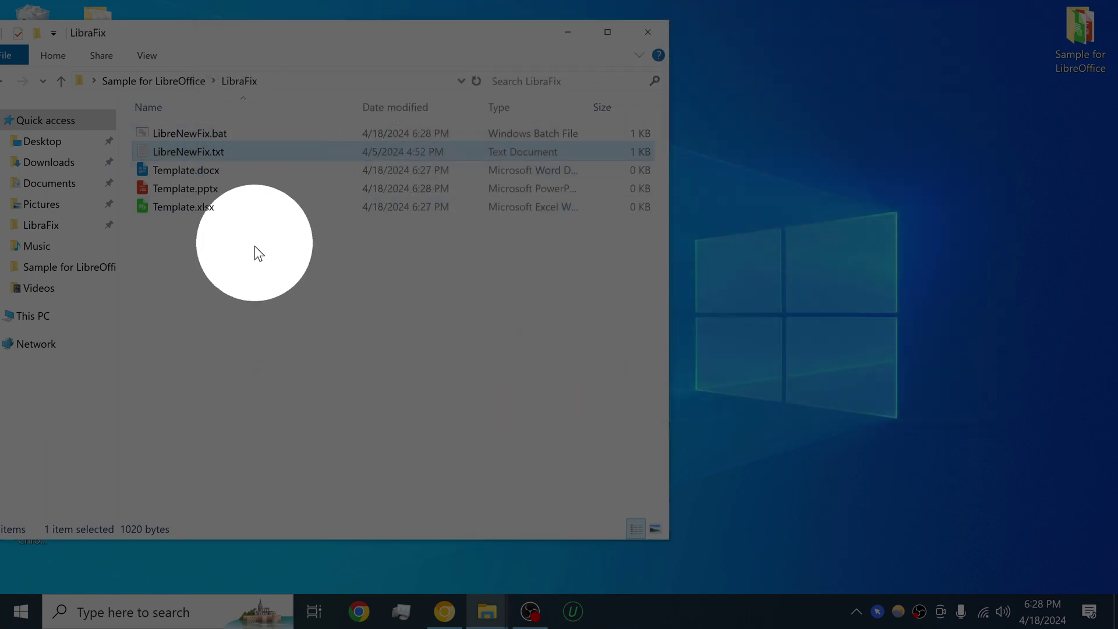
Open LibreNewFix.bat from the LibraFix folder for editing in Notepad.
{"action": "right_click", "coordinate": [273, 286]}
{"action": "left_click", "coordinate": [271, 287]}
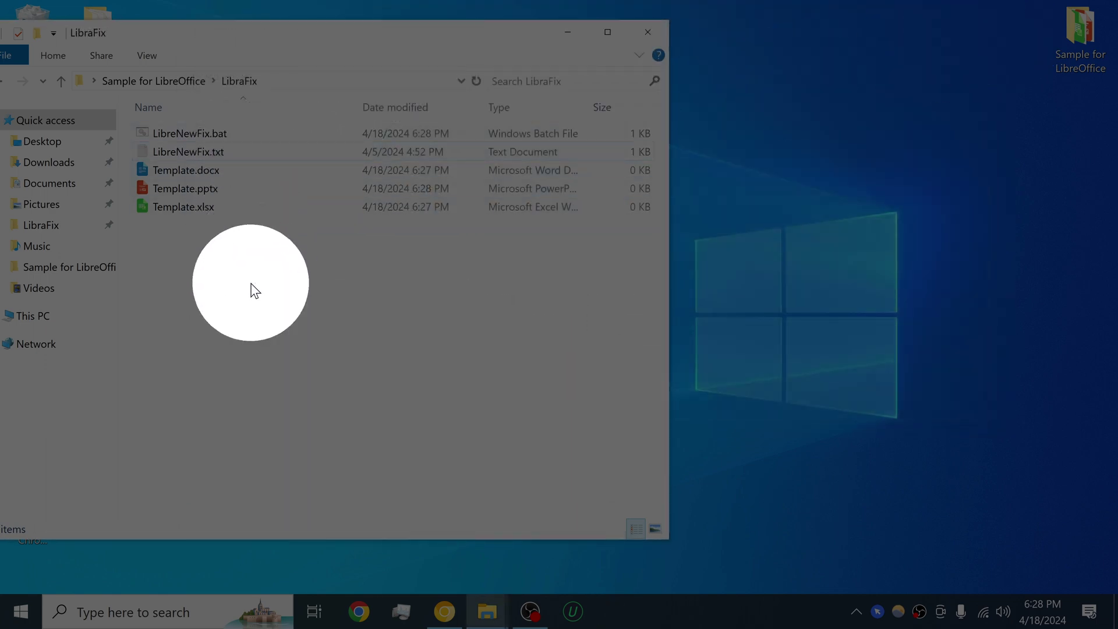
{"action": "left_click", "coordinate": [233, 134]}
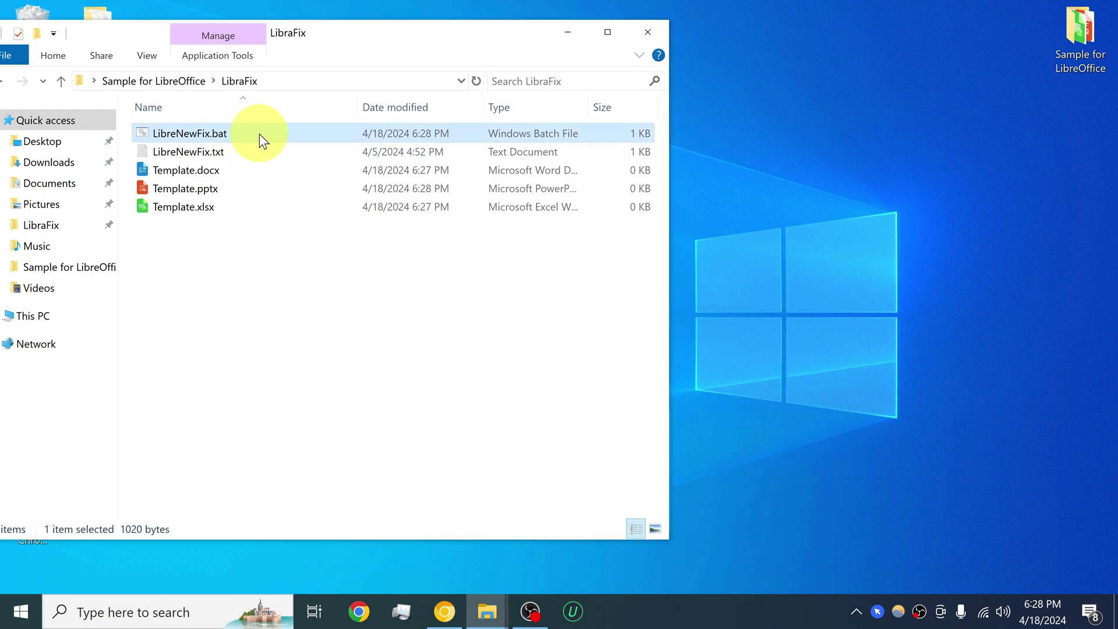
{"action": "right_click", "coordinate": [259, 134]}
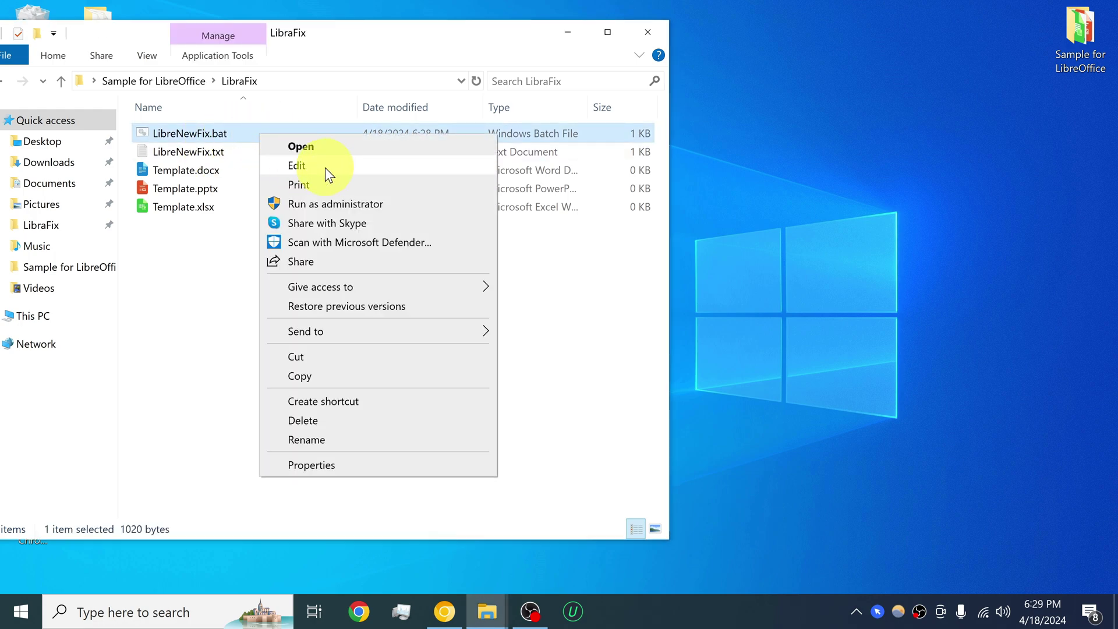
{"action": "key", "text": "Escape"}
{"action": "right_click", "coordinate": [266, 138]}
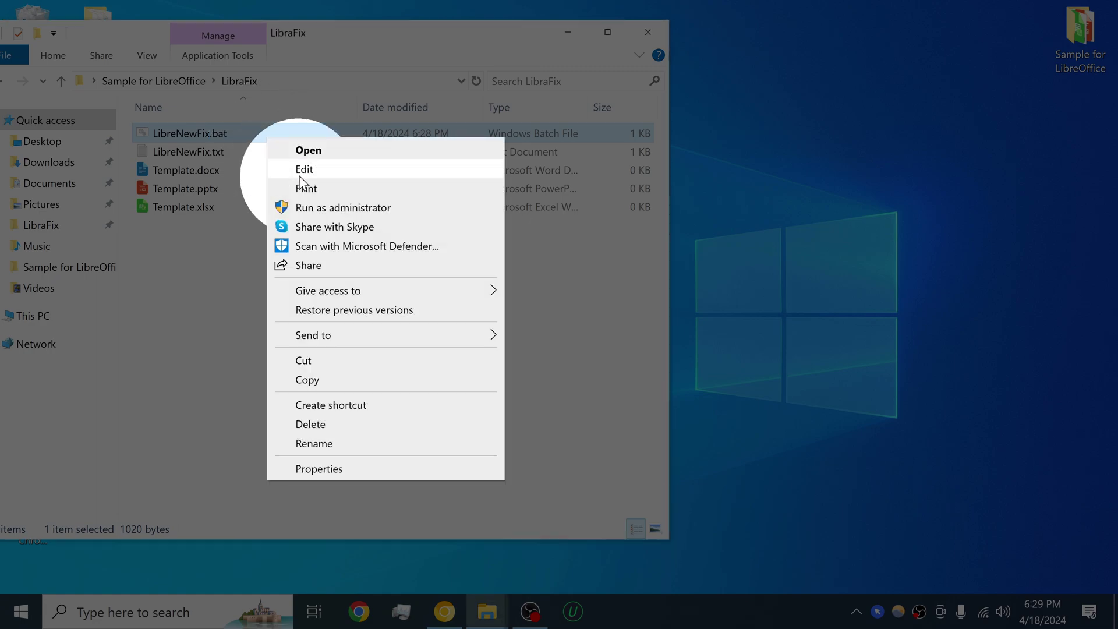
{"action": "left_click", "coordinate": [303, 170]}
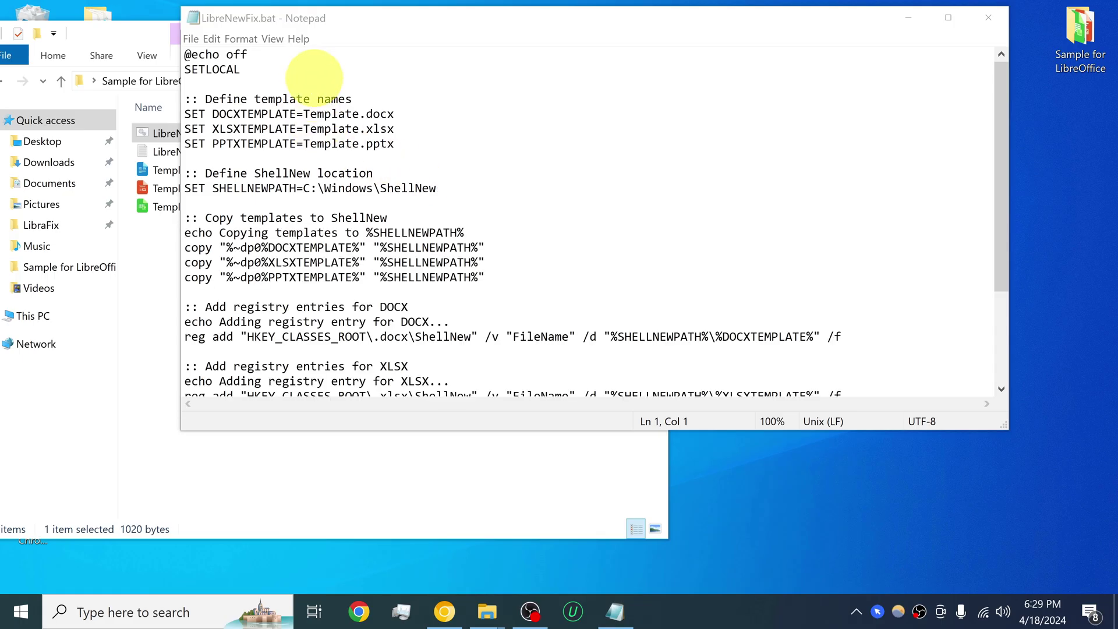
Examine the full text of the LibreNewFix.bat script in a maximized window and close it.
{"action": "left_click_drag", "start_coordinate": [287, 22], "coordinate": [463, 30]}
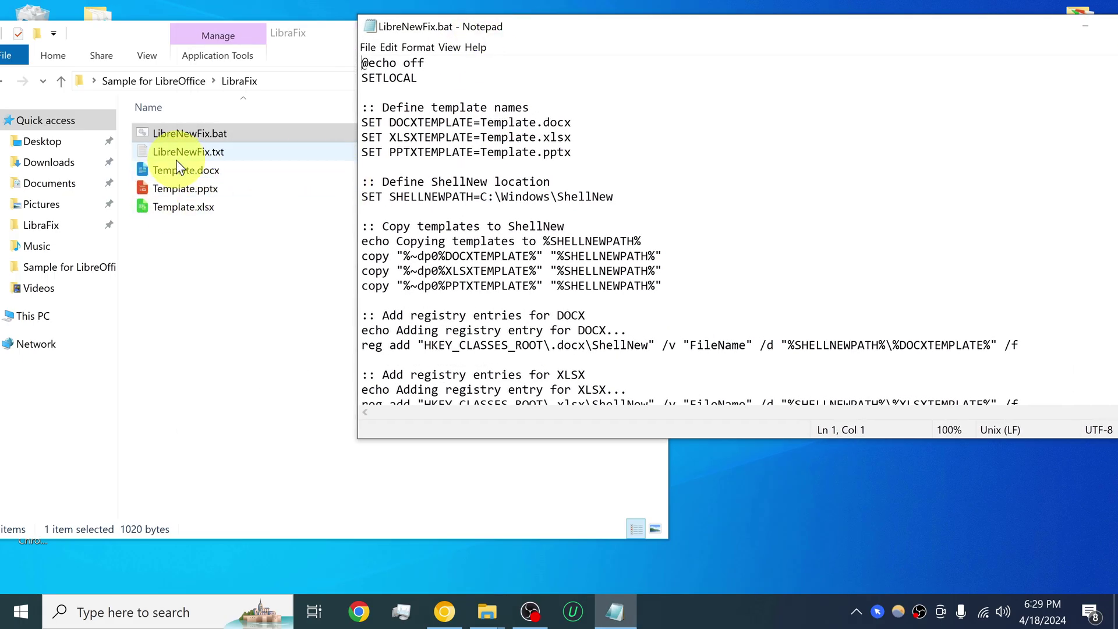
{"action": "left_click_drag", "start_coordinate": [639, 35], "coordinate": [550, 30]}
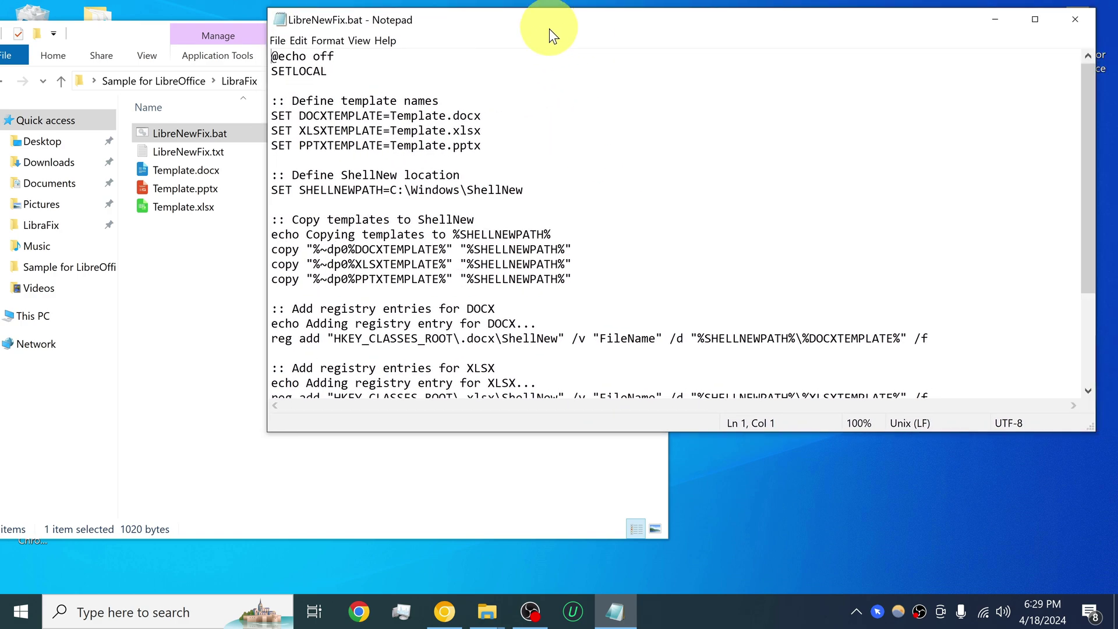
{"action": "left_click", "coordinate": [1029, 27]}
{"action": "left_click_drag", "start_coordinate": [117, 504], "coordinate": [4, 44]}
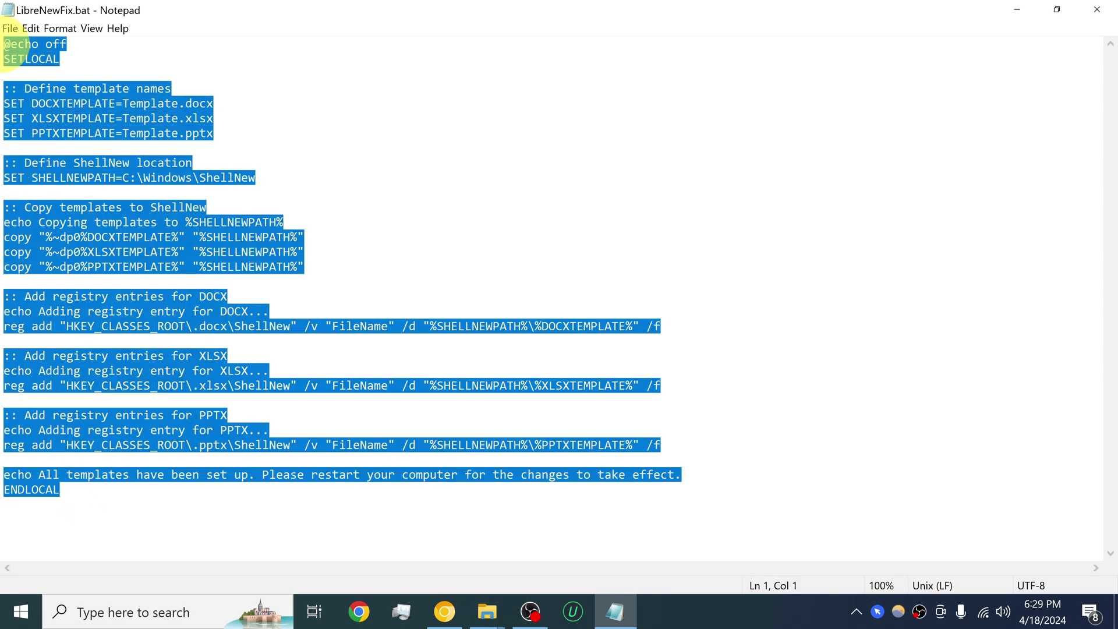
{"action": "left_click", "coordinate": [504, 207]}
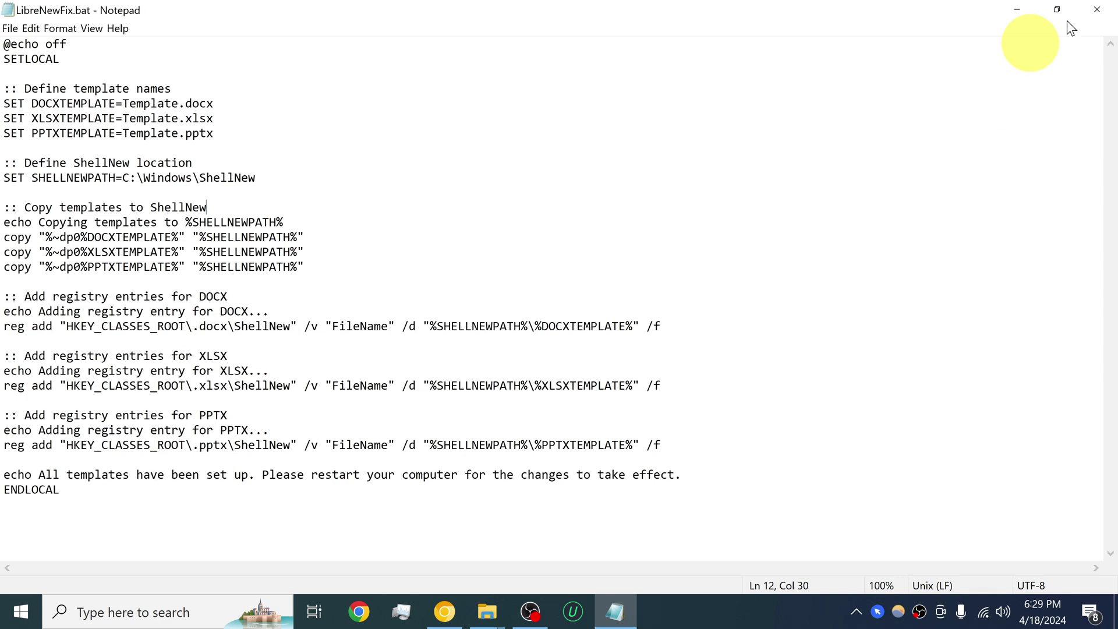
{"action": "left_click", "coordinate": [1099, 11]}
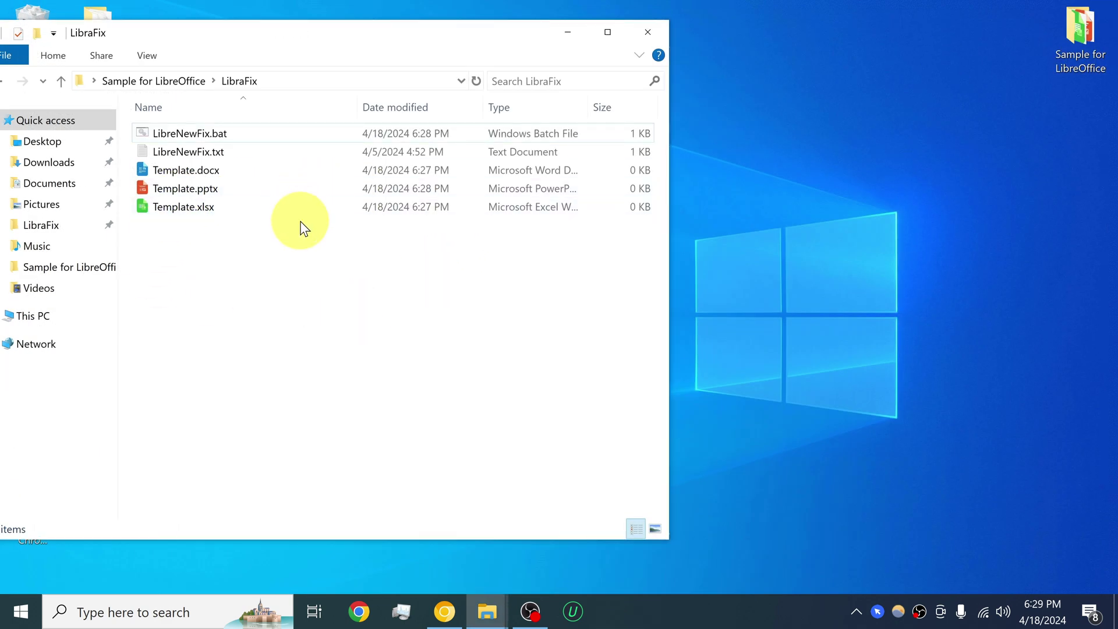
Run LibreNewFix.bat as administrator.
{"action": "left_click_drag", "start_coordinate": [296, 40], "coordinate": [494, 21]}
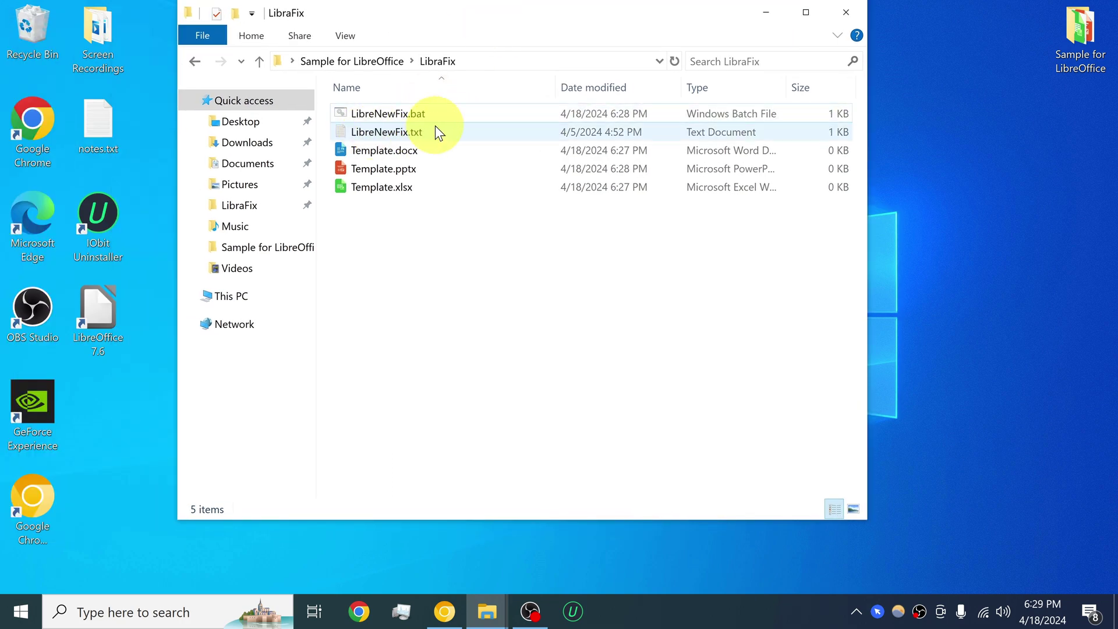
{"action": "left_click", "coordinate": [375, 114]}
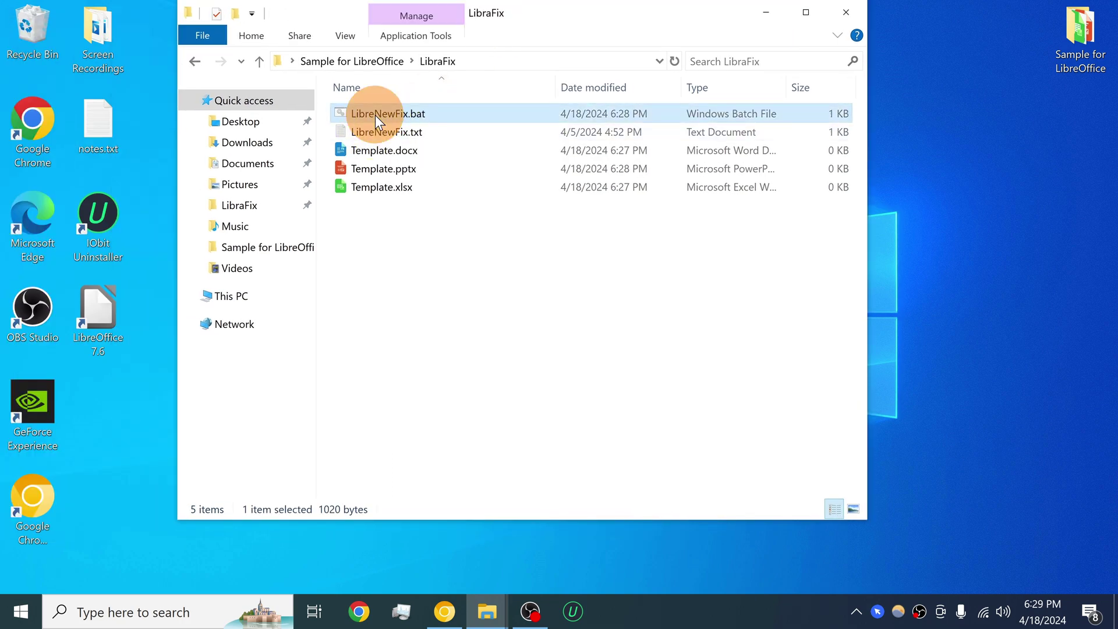
{"action": "right_click", "coordinate": [375, 114]}
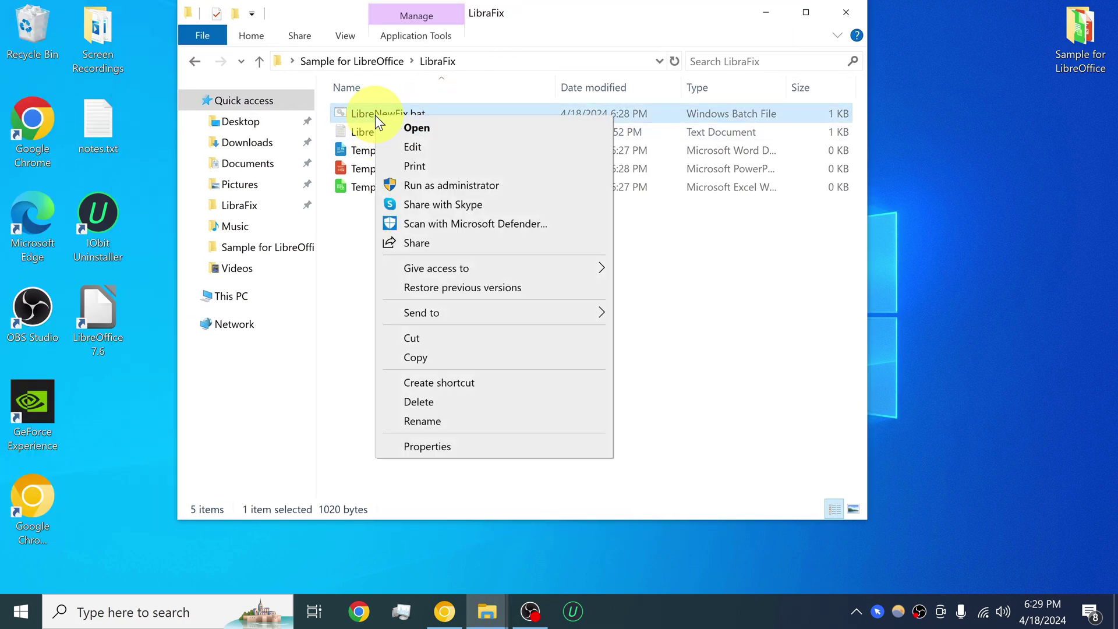
{"action": "left_click", "coordinate": [508, 184]}
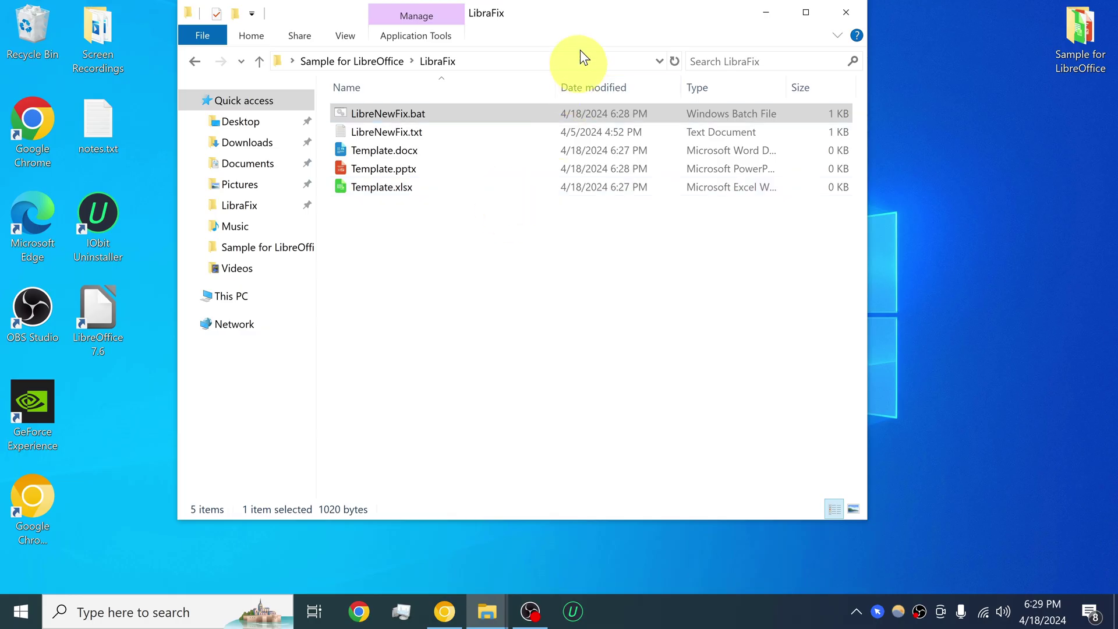
Move the LibraFix window aside and inspect the desktop's new-file options for the Microsoft document types.
{"action": "left_click_drag", "start_coordinate": [566, 20], "coordinate": [848, 25]}
{"action": "right_click", "coordinate": [243, 189]}
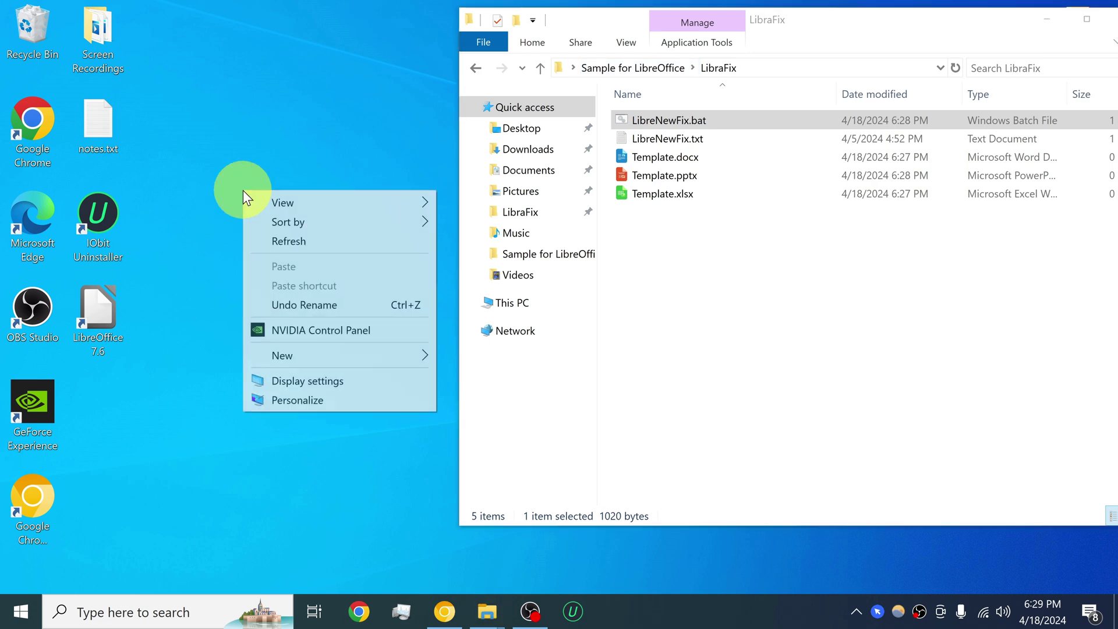
{"action": "mouse_move", "coordinate": [274, 356]}
{"action": "right_click", "coordinate": [251, 44]}
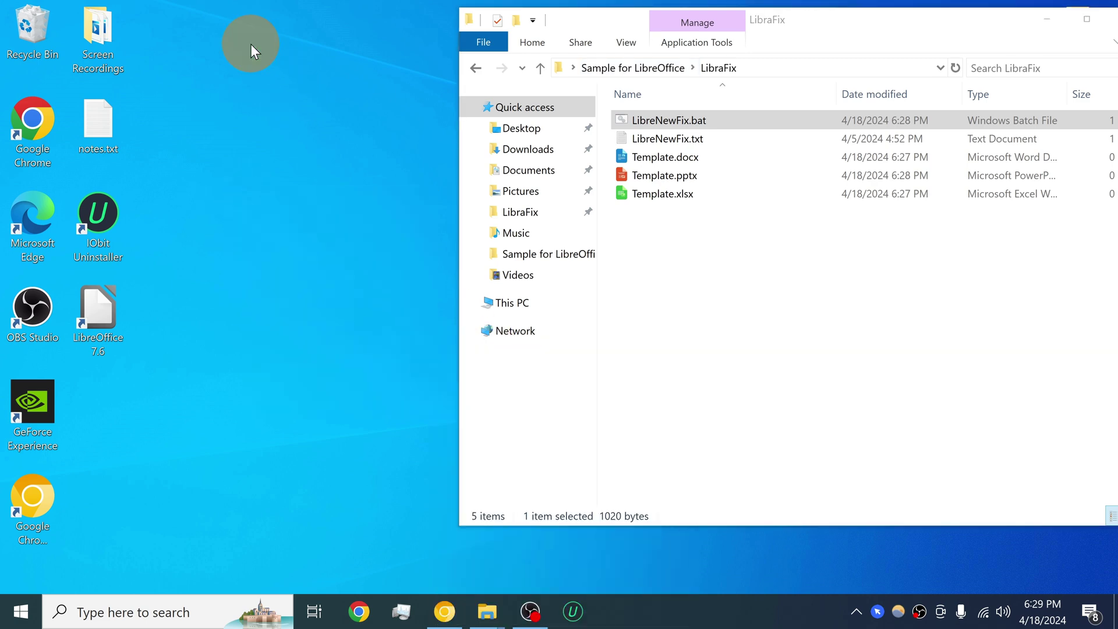
{"action": "mouse_move", "coordinate": [288, 213]}
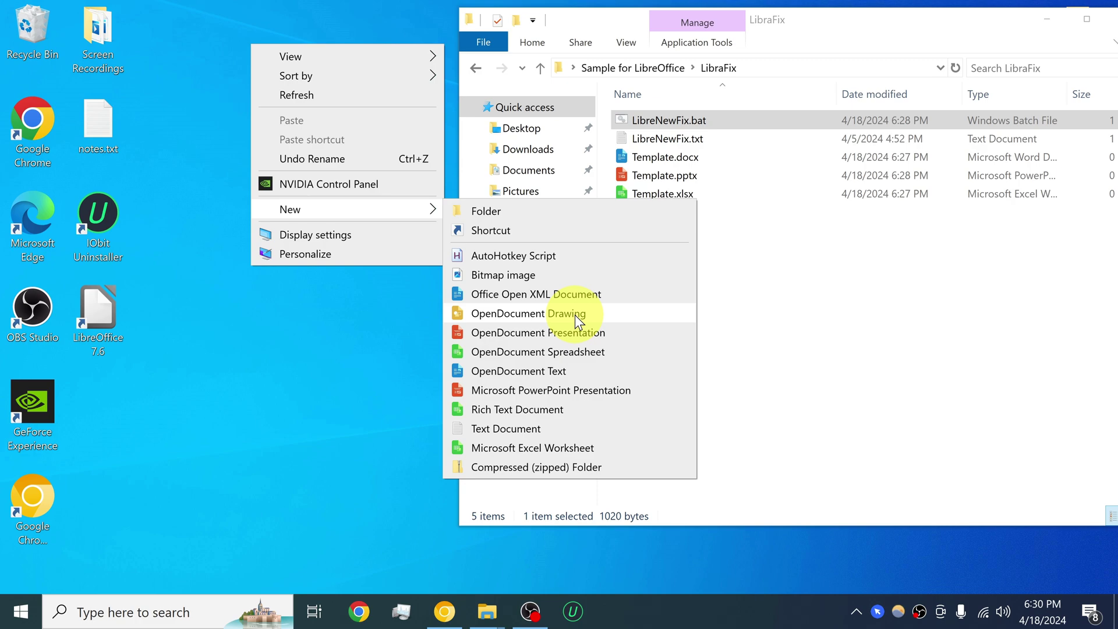
{"action": "left_click", "coordinate": [609, 393]}
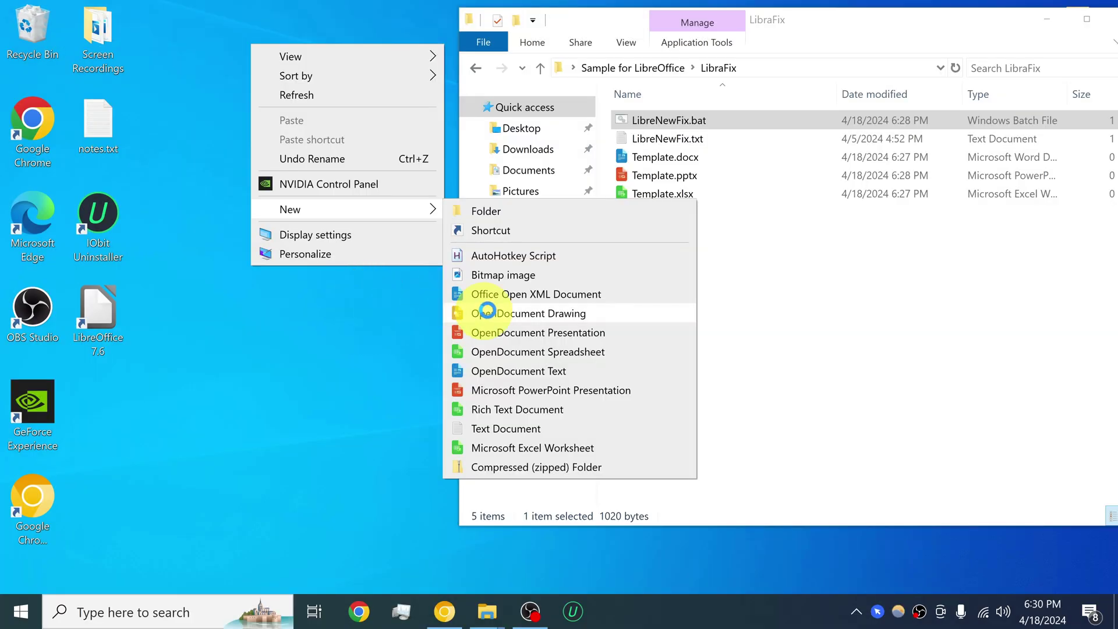
Open LibreNewFix.txt and compare its template definitions with the desktop's new-file options.
{"action": "left_click", "coordinate": [693, 141]}
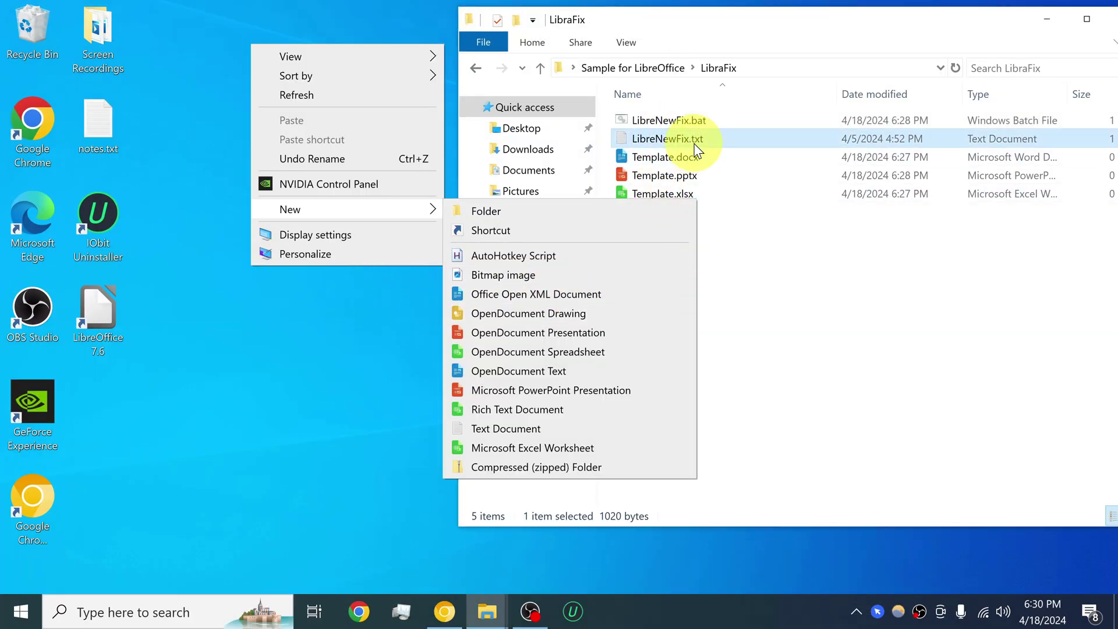
{"action": "double_click", "coordinate": [695, 145]}
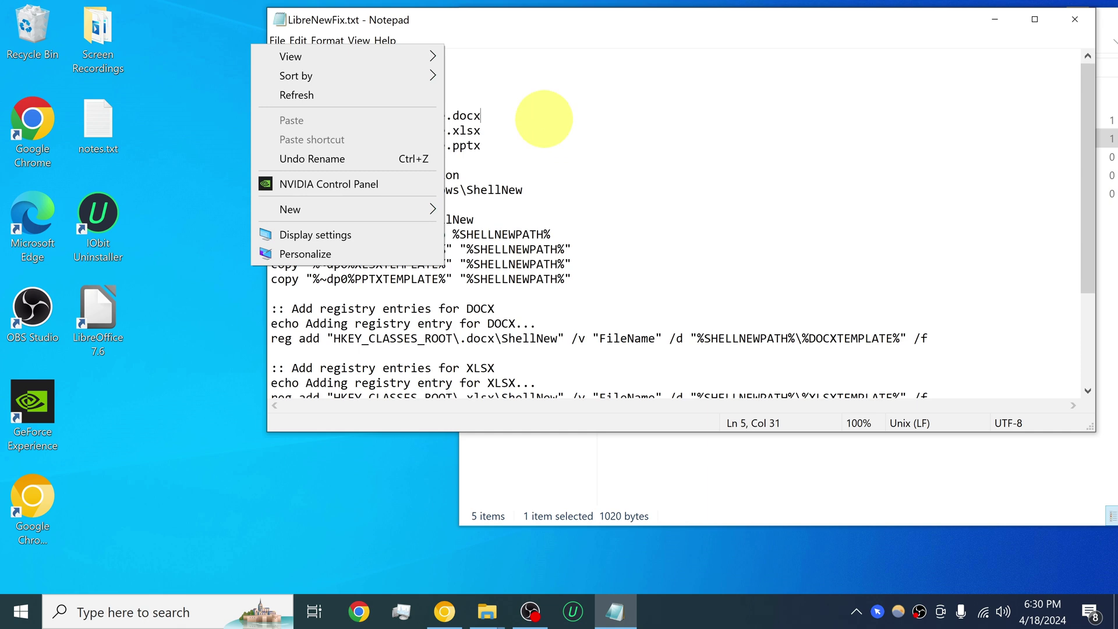
{"action": "left_click_drag", "start_coordinate": [624, 26], "coordinate": [776, 31]}
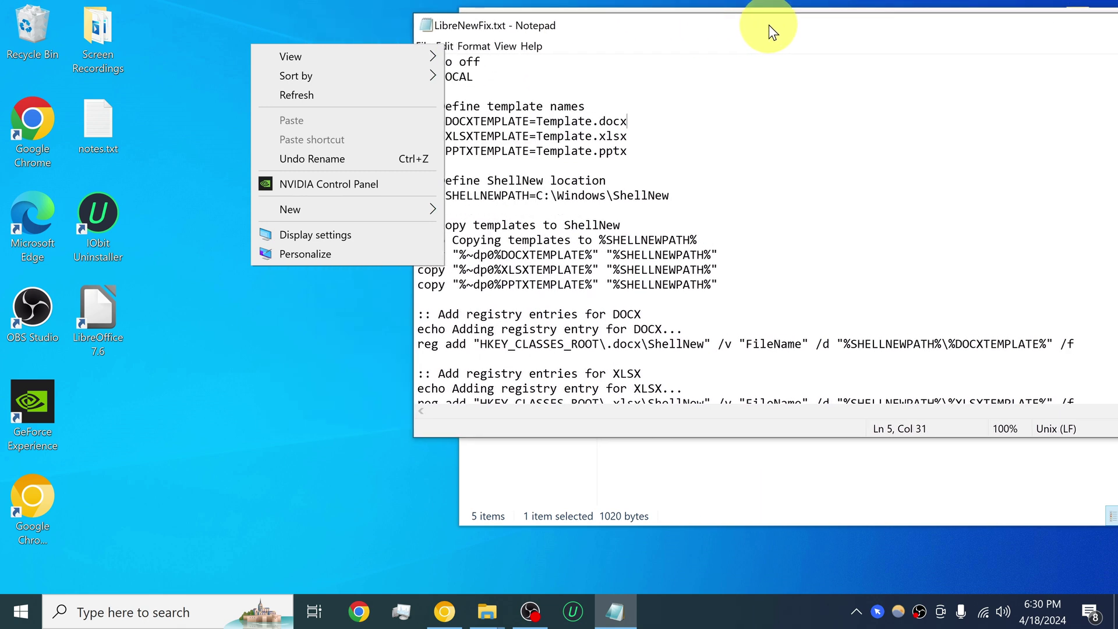
{"action": "mouse_move", "coordinate": [324, 209]}
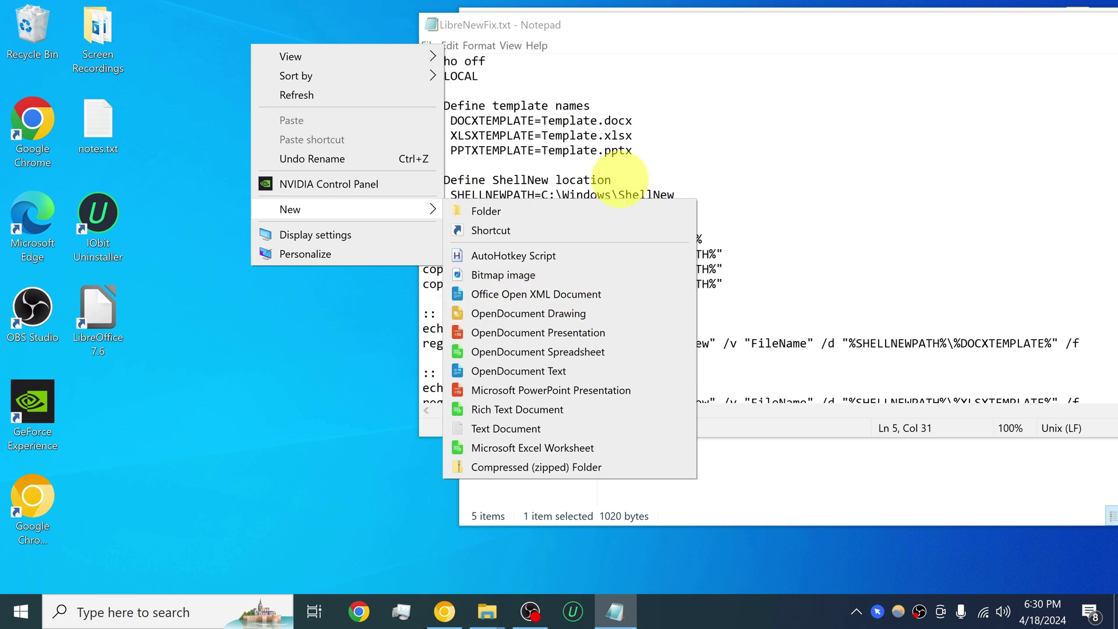
{"action": "left_click", "coordinate": [664, 133]}
Enlarge the LibreNewFix.txt window to review the whole script, and close both it and the LibraFix folder.
{"action": "left_click_drag", "start_coordinate": [711, 26], "coordinate": [396, 26]}
{"action": "scroll", "coordinate": [340, 212], "scroll_direction": "down", "scroll_amount": 1}
{"action": "scroll", "coordinate": [339, 211], "scroll_direction": "down", "scroll_amount": 1}
{"action": "left_click_drag", "start_coordinate": [931, 432], "coordinate": [1075, 567]}
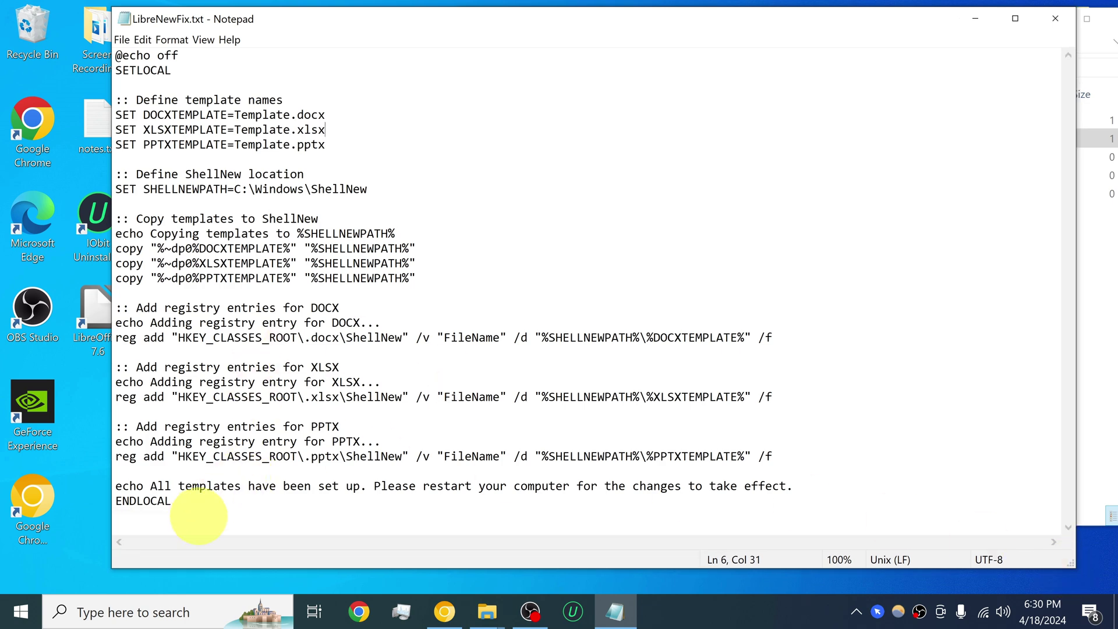
{"action": "left_click", "coordinate": [1053, 22]}
{"action": "left_click_drag", "start_coordinate": [944, 26], "coordinate": [878, 182]}
{"action": "left_click", "coordinate": [1073, 172]}
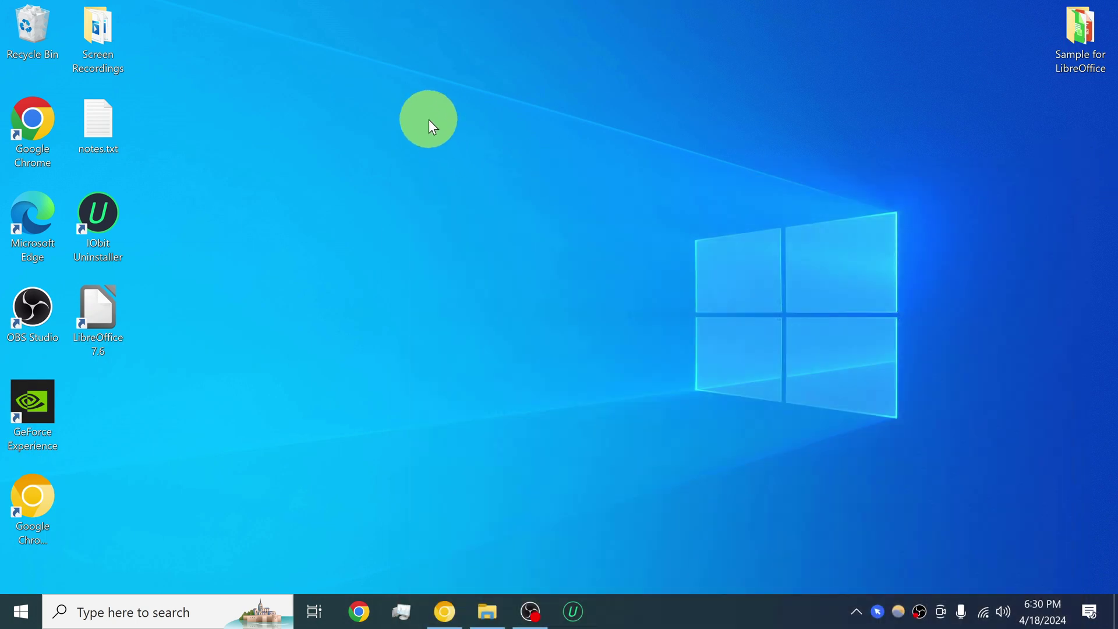
Create a new Microsoft Excel Worksheet on the desktop, keeping its default name.
{"action": "right_click", "coordinate": [344, 74]}
{"action": "mouse_move", "coordinate": [367, 233]}
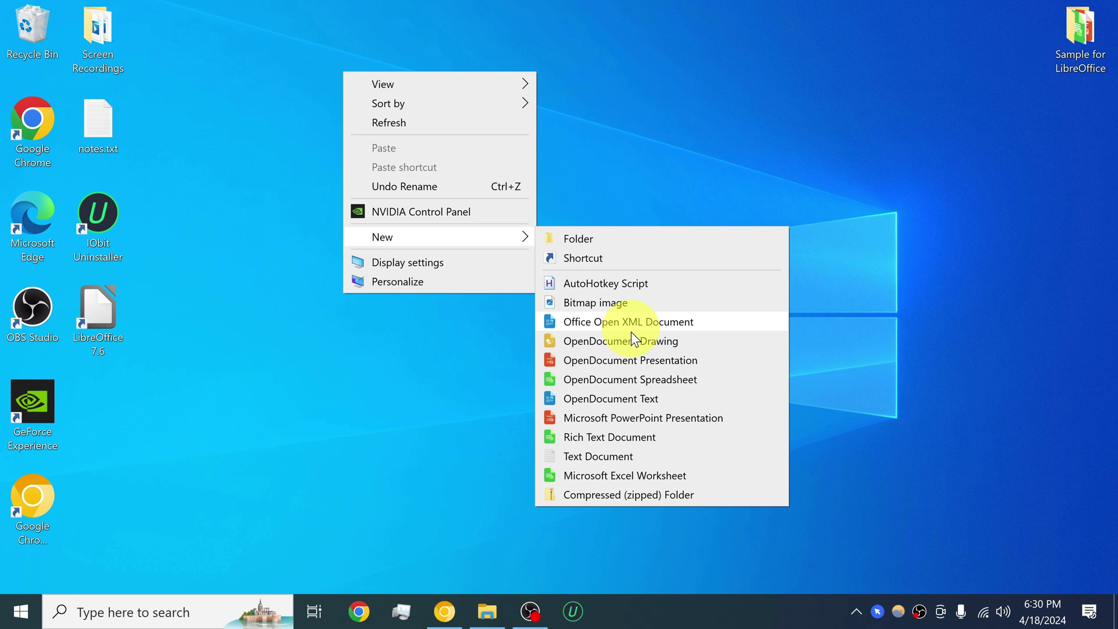
{"action": "left_click", "coordinate": [629, 475]}
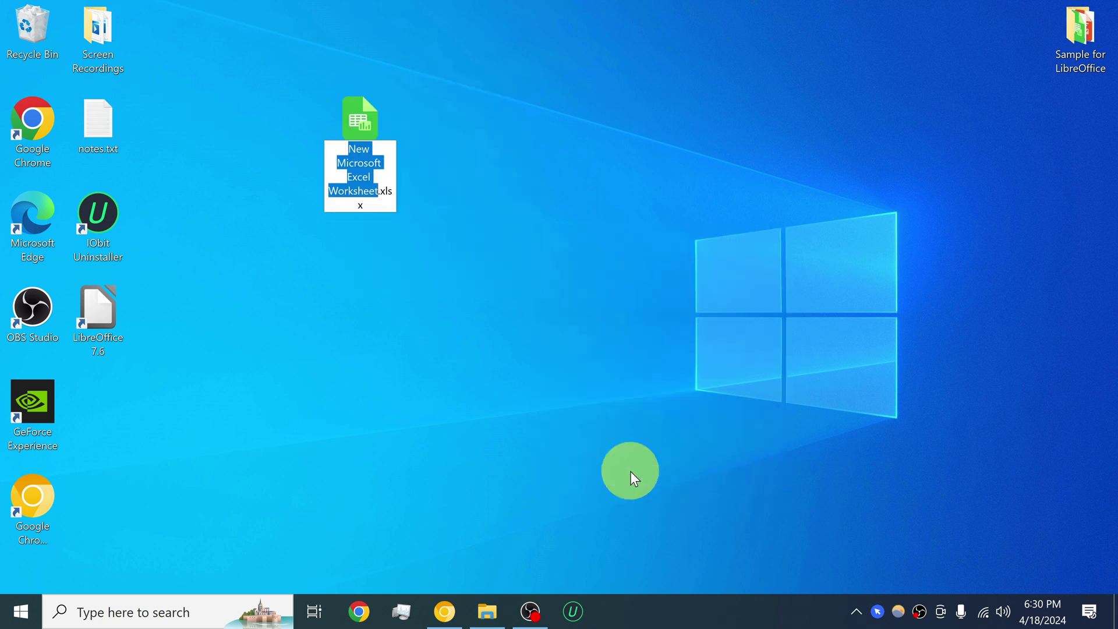
{"action": "key", "text": "Return"}
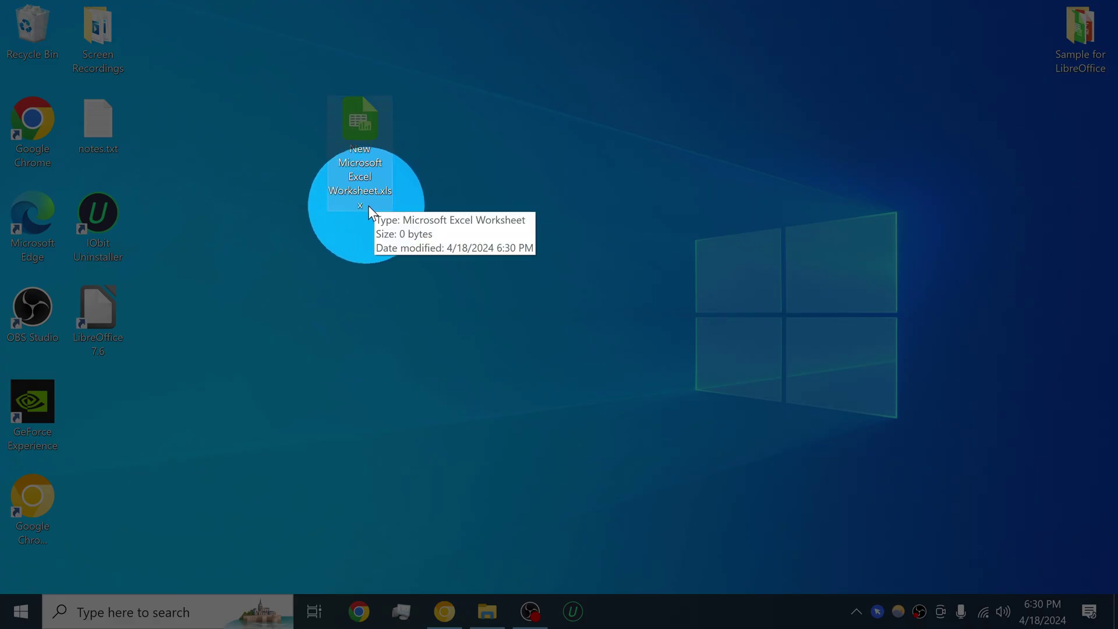
Open the new worksheet and enter "this", "is", "a" and "test" in cells A1 to D1.
{"action": "double_click", "coordinate": [340, 110]}
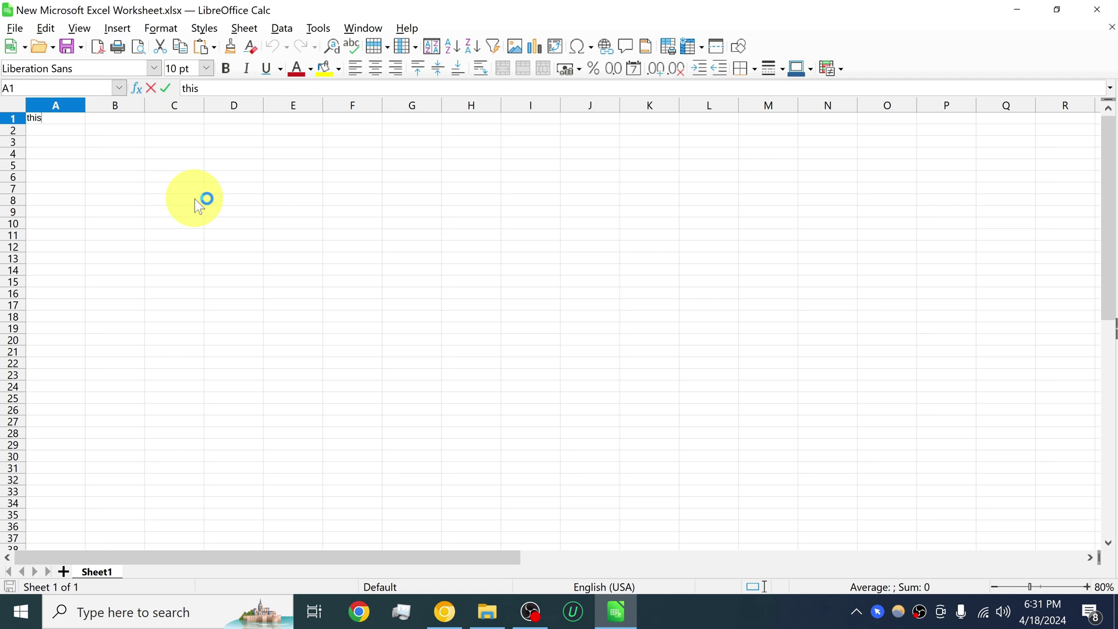
{"action": "key", "text": "Tab"}
{"action": "type", "text": "is"}
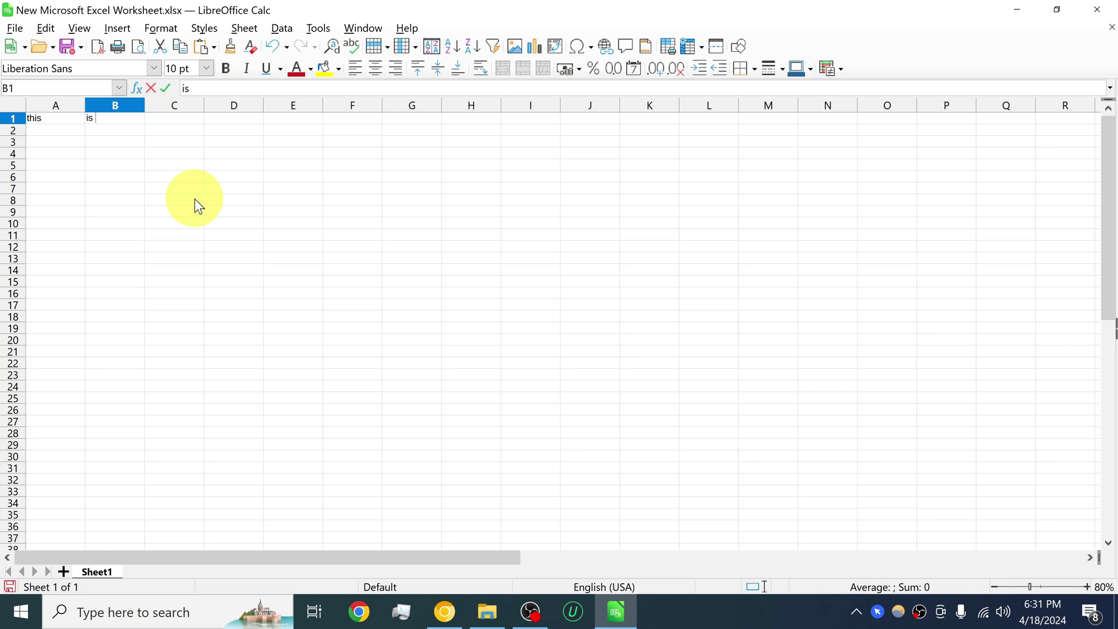
{"action": "key", "text": "Tab"}
{"action": "type", "text": "a"}
{"action": "key", "text": "Tab"}
{"action": "type", "text": "test"}
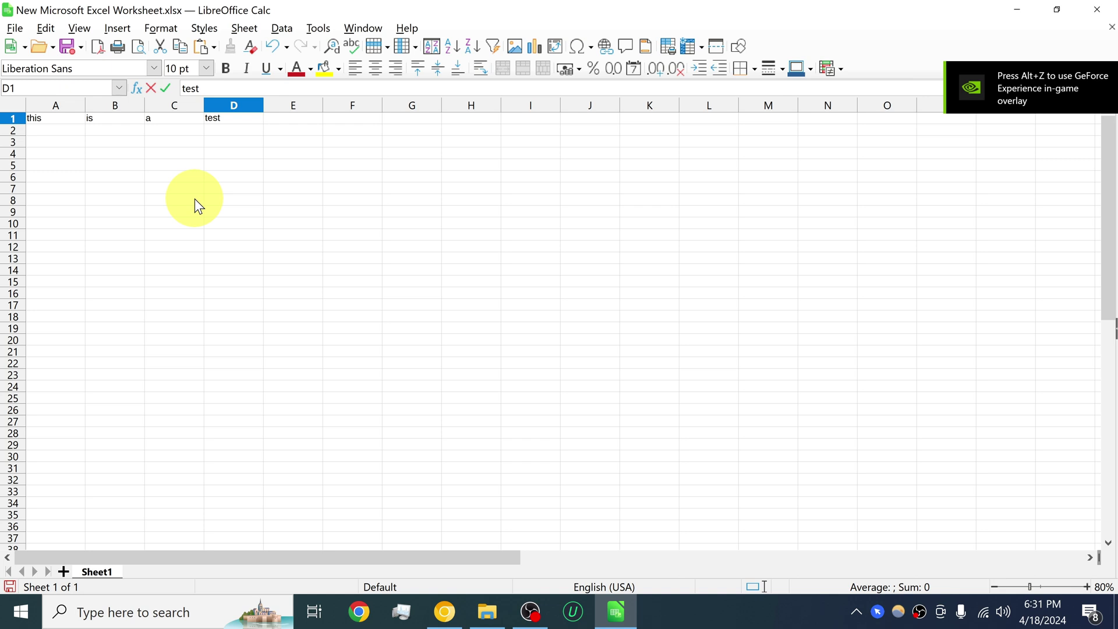
Save and close the worksheet, reopen it to check the saved cells, and close it again.
{"action": "key", "text": "ctrl+s"}
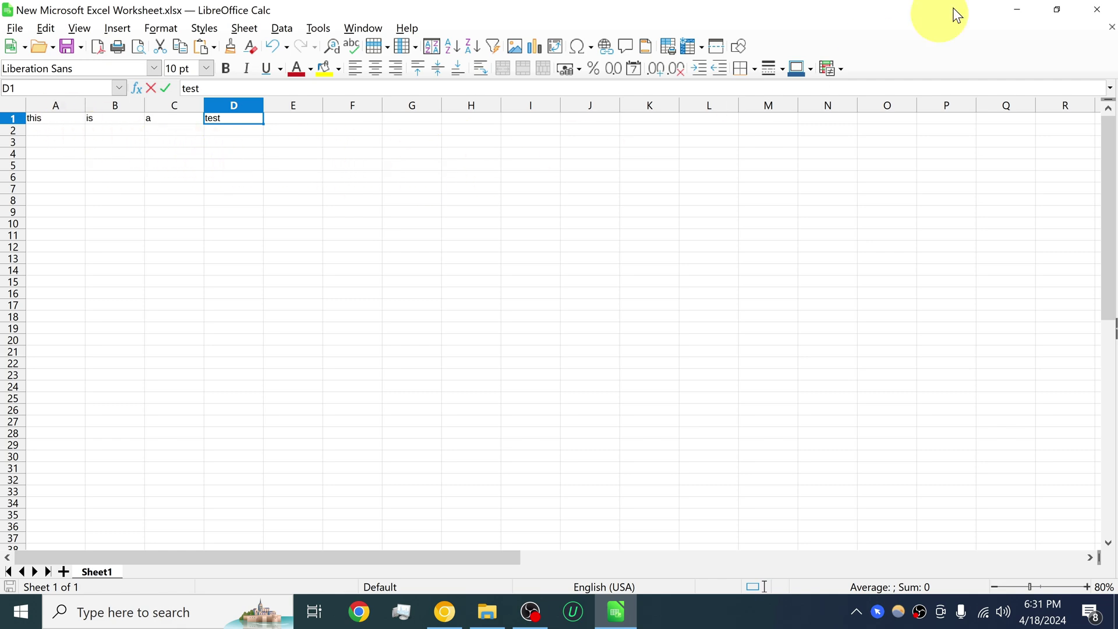
{"action": "left_click", "coordinate": [1099, 13]}
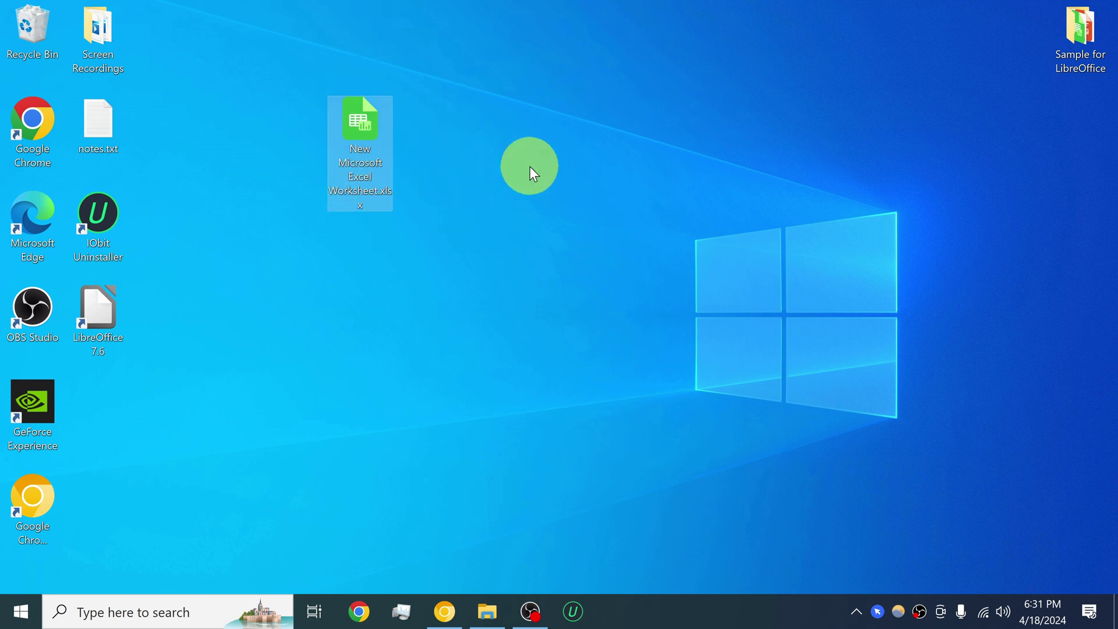
{"action": "double_click", "coordinate": [360, 121]}
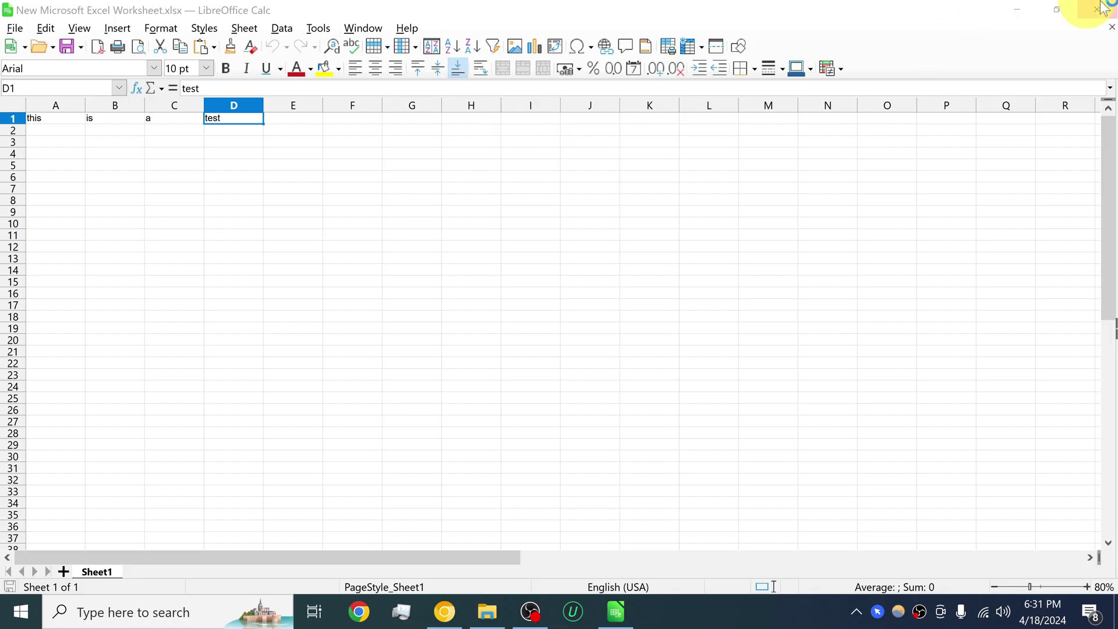
{"action": "left_click", "coordinate": [1100, 7]}
Create a new OpenDocument Presentation on the desktop, keeping its default name.
{"action": "right_click", "coordinate": [539, 121]}
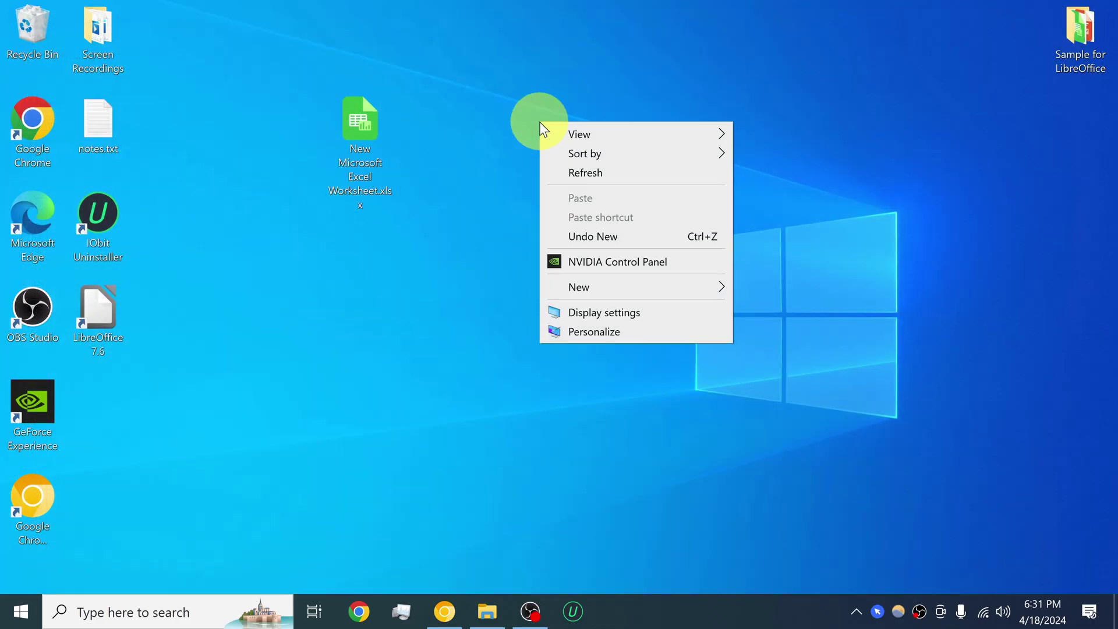
{"action": "right_click", "coordinate": [474, 134]}
{"action": "mouse_move", "coordinate": [561, 300]}
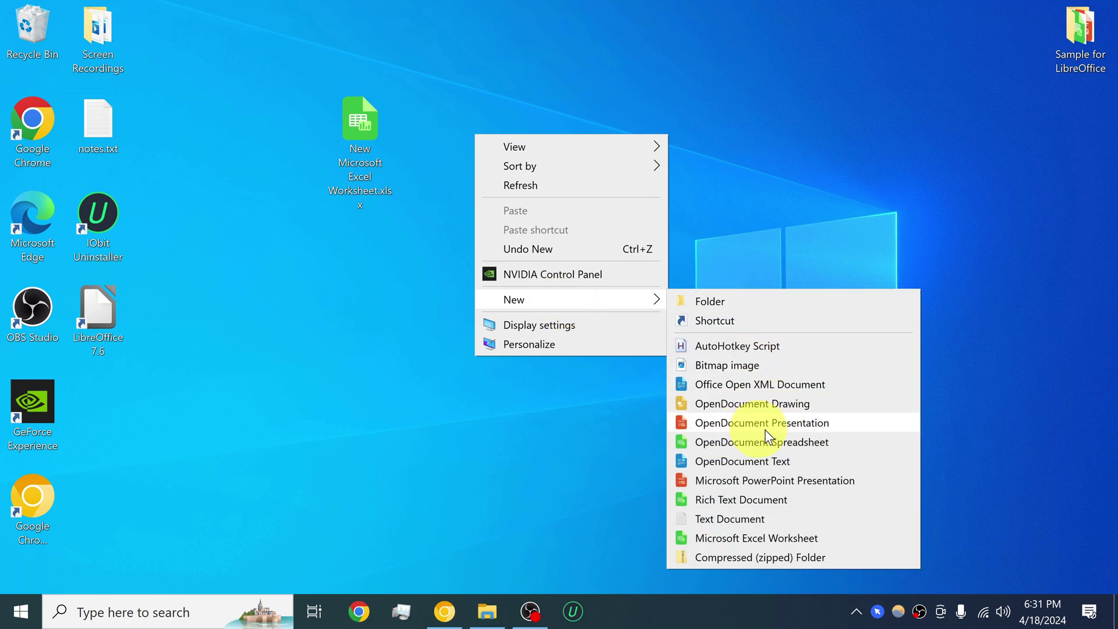
{"action": "left_click", "coordinate": [797, 433]}
{"action": "left_click", "coordinate": [484, 214]}
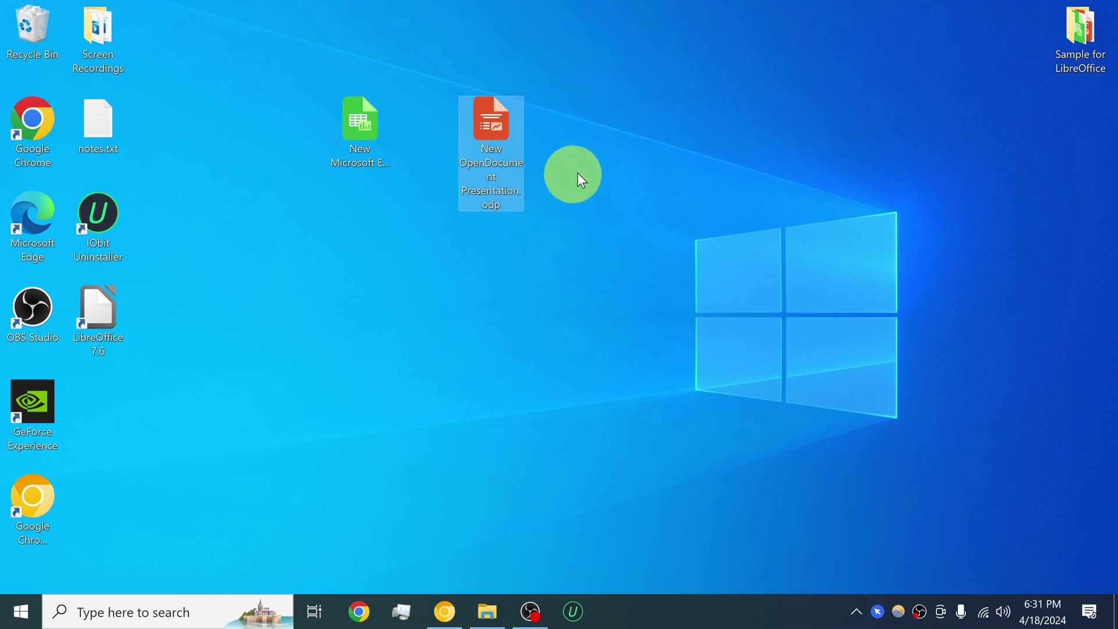
Create a new Microsoft PowerPoint Presentation on the desktop, keeping its default name.
{"action": "right_click", "coordinate": [612, 153]}
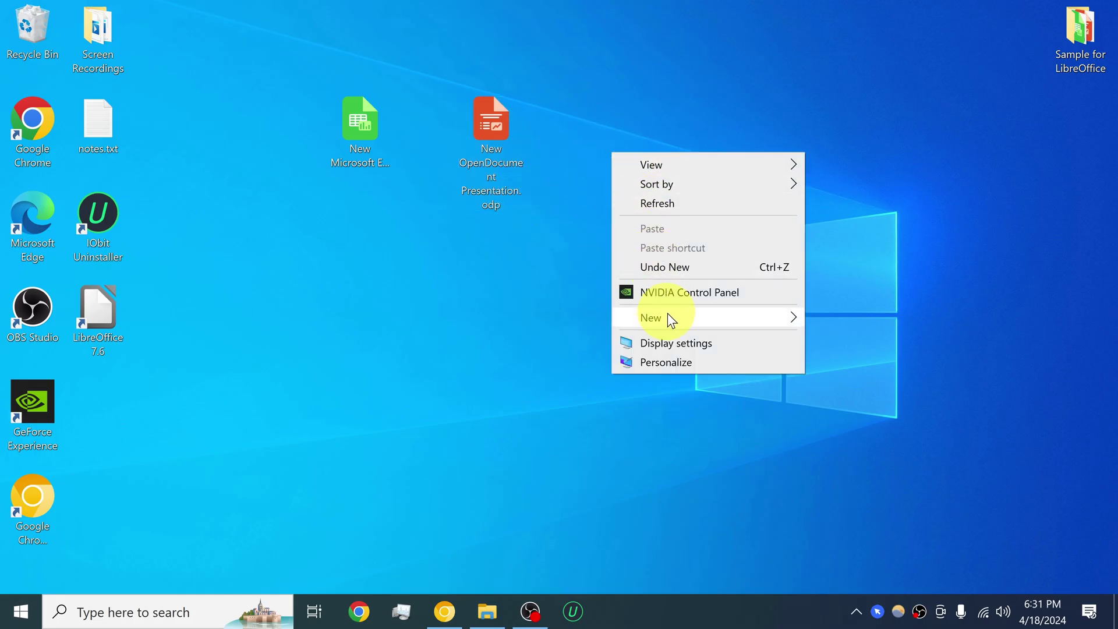
{"action": "mouse_move", "coordinate": [681, 320]}
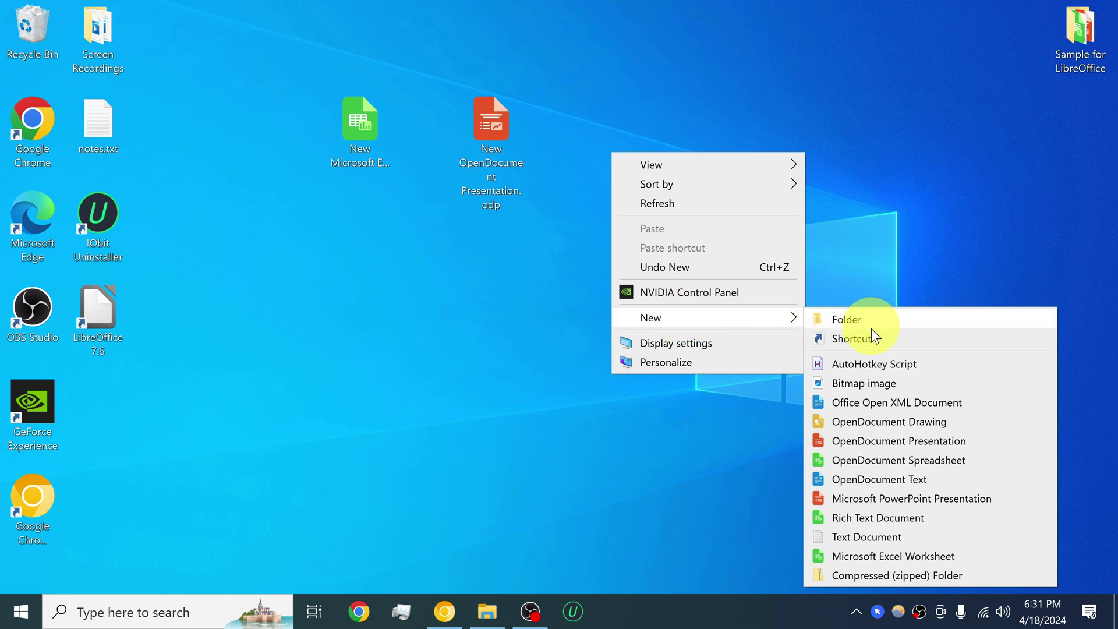
{"action": "left_click", "coordinate": [921, 500]}
{"action": "key", "text": "Return"}
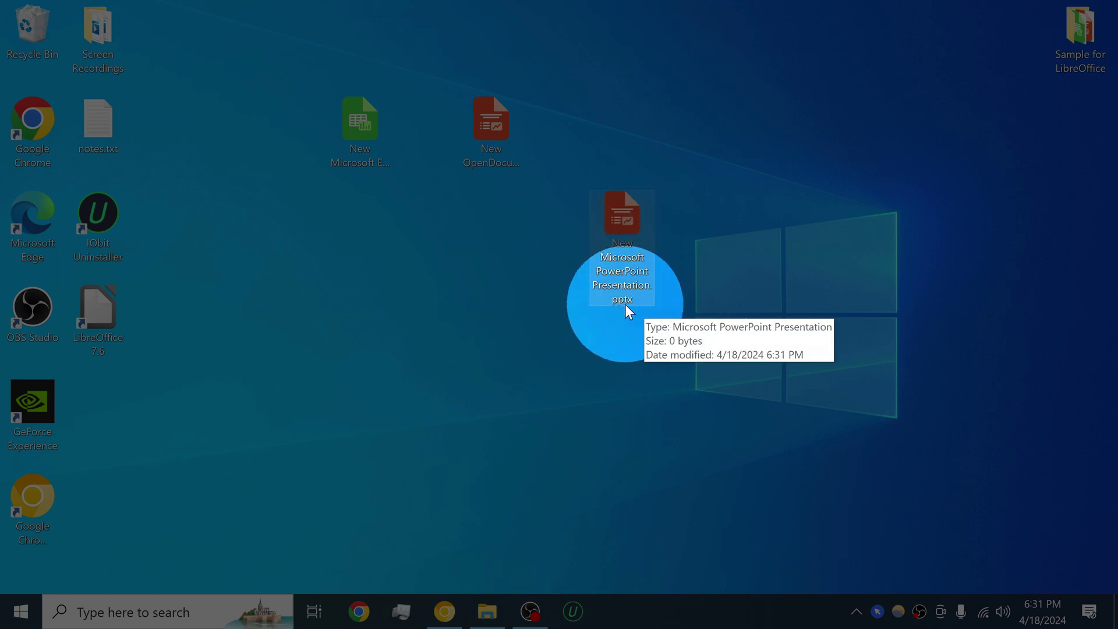
{"action": "left_click", "coordinate": [487, 158]}
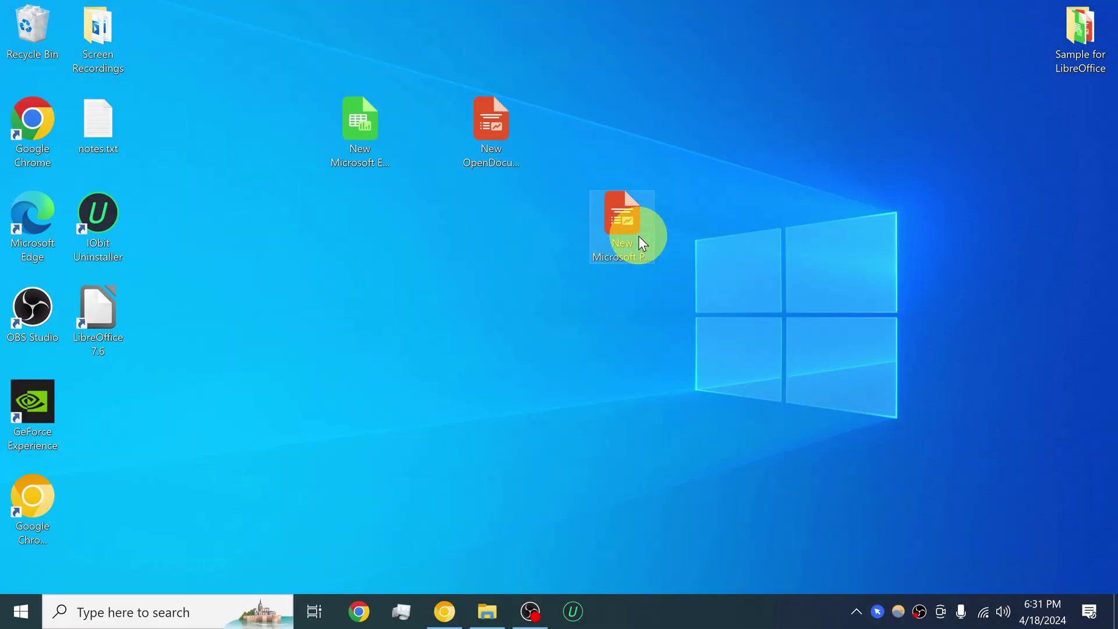
{"action": "left_click", "coordinate": [640, 228]}
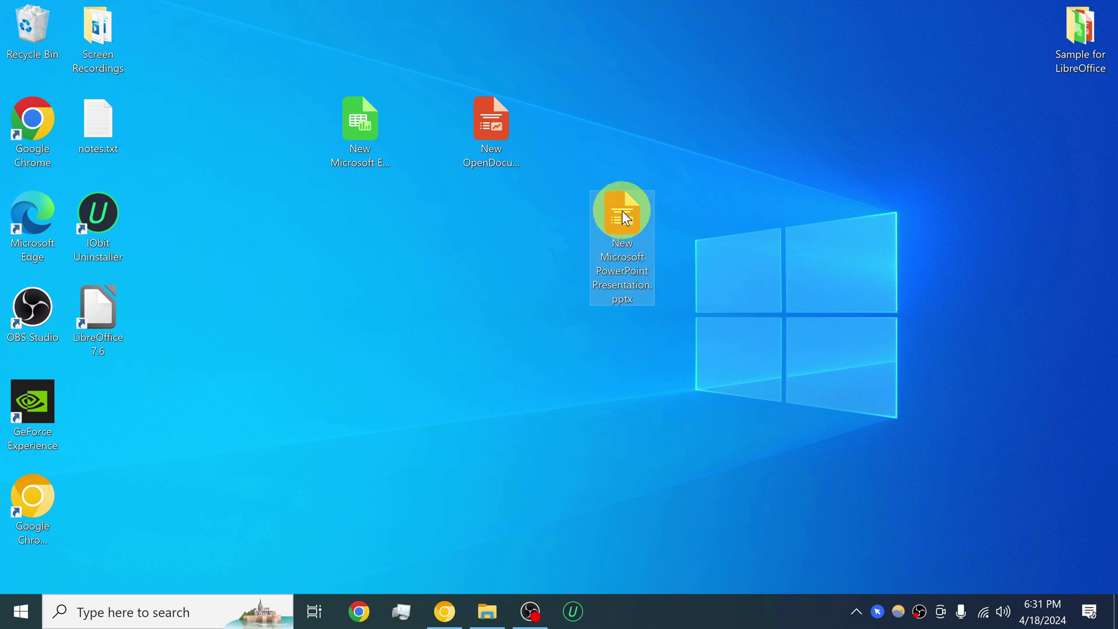
Open the new PowerPoint presentation and duplicate slide 1.
{"action": "double_click", "coordinate": [621, 213]}
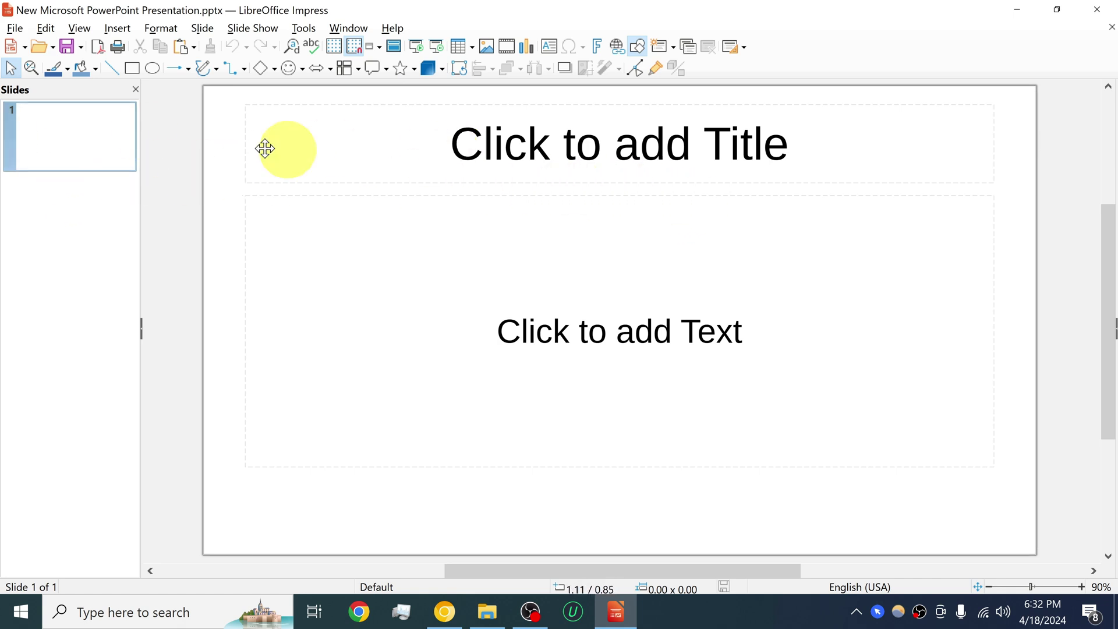
{"action": "right_click", "coordinate": [50, 130]}
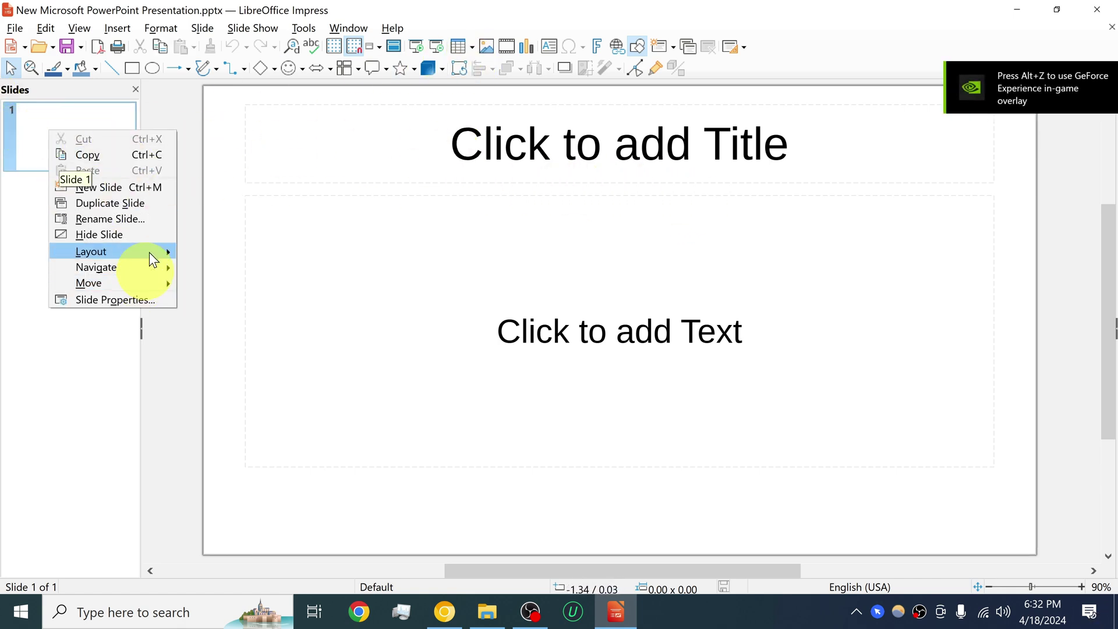
{"action": "left_click", "coordinate": [144, 206]}
{"action": "left_click", "coordinate": [69, 138]}
Enter "Powerpoint" as the title of slide 1.
{"action": "left_click", "coordinate": [532, 150]}
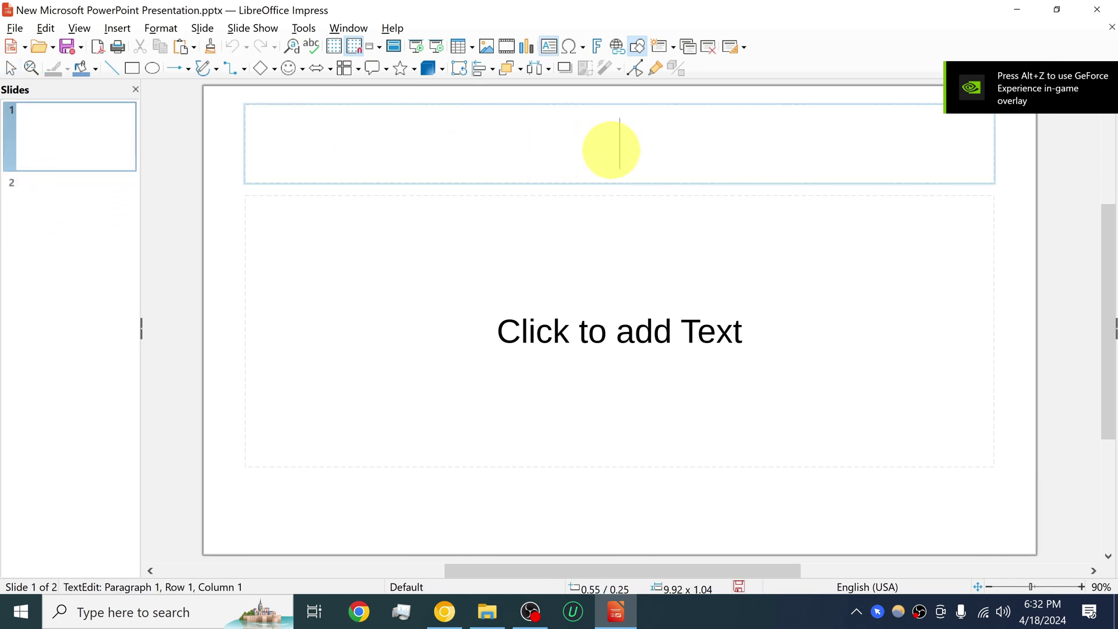
{"action": "type", "text": "Po"}
{"action": "type", "text": "wwer"}
{"action": "key", "text": "BackSpace"}
{"action": "key", "text": "BackSpace"}
{"action": "key", "text": "BackSpace"}
{"action": "type", "text": "erpoint"}
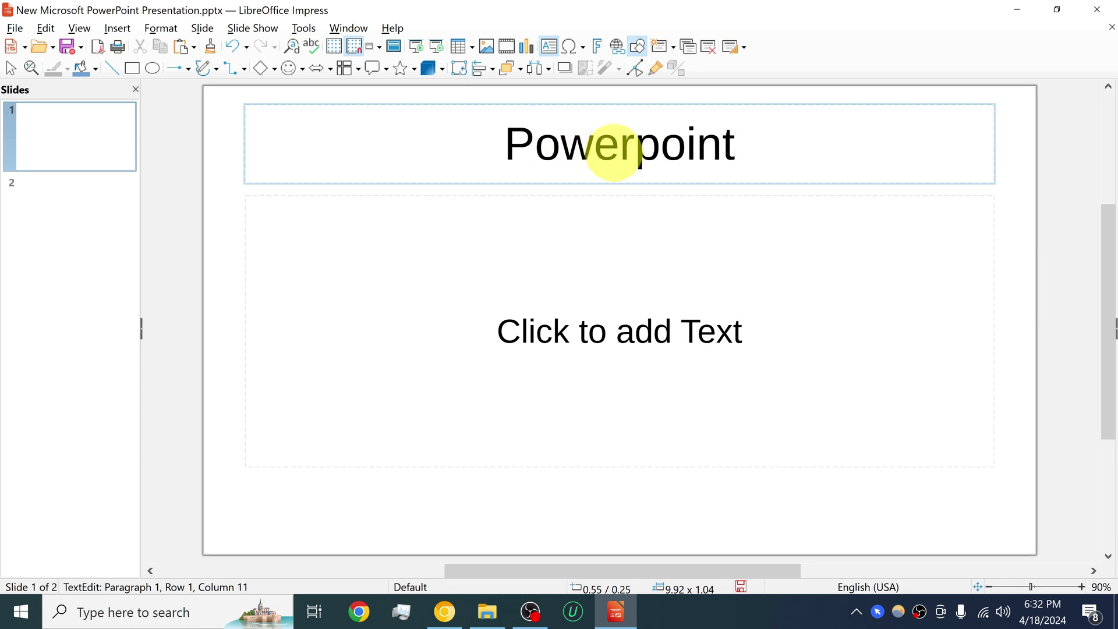
Close the presentation with its changes saved, reopen it to check the saved title, and close it again.
{"action": "left_click", "coordinate": [1113, 7]}
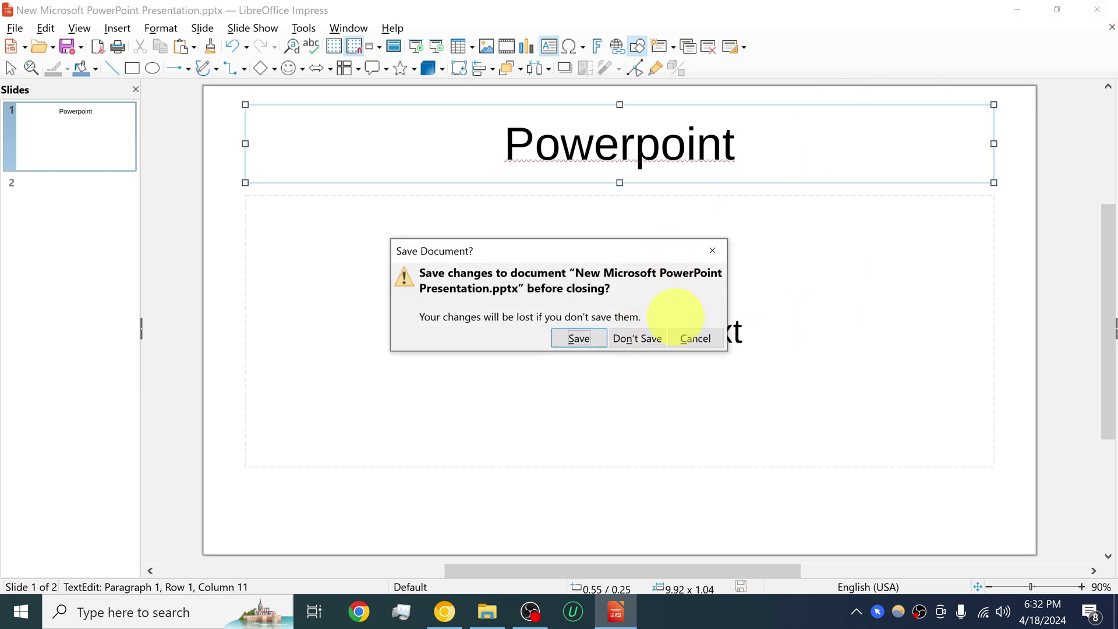
{"action": "left_click", "coordinate": [584, 340]}
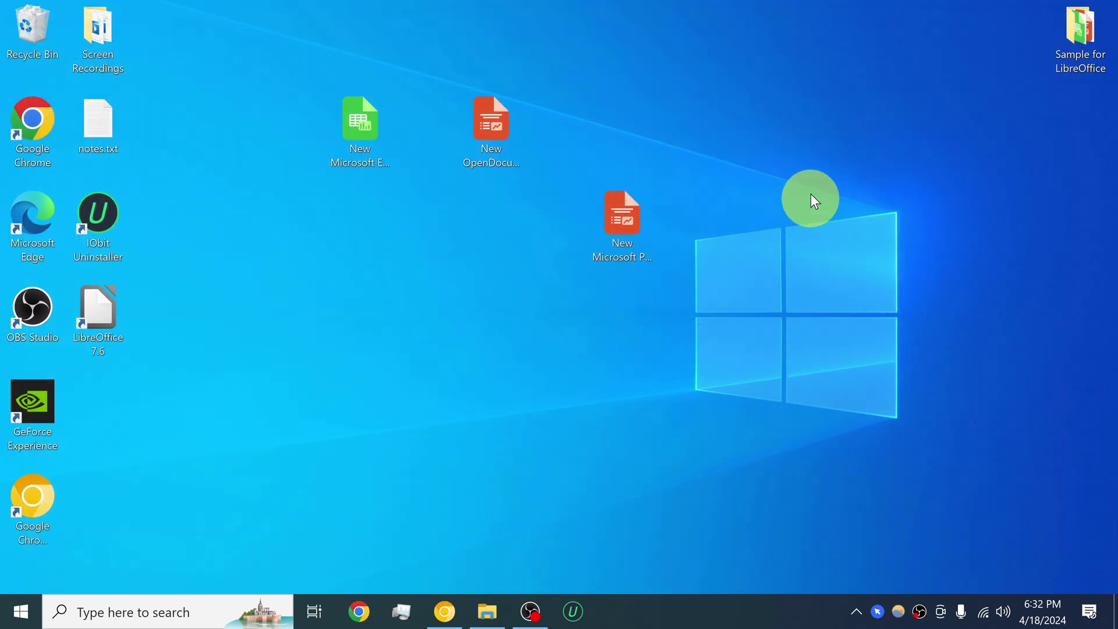
{"action": "left_click", "coordinate": [628, 252]}
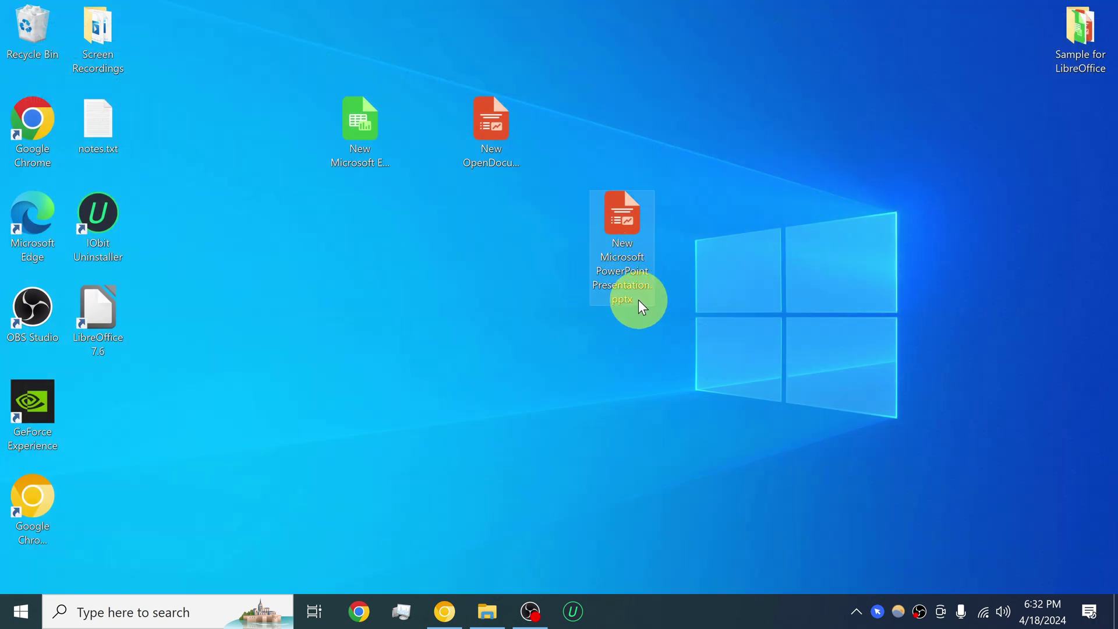
{"action": "double_click", "coordinate": [631, 220]}
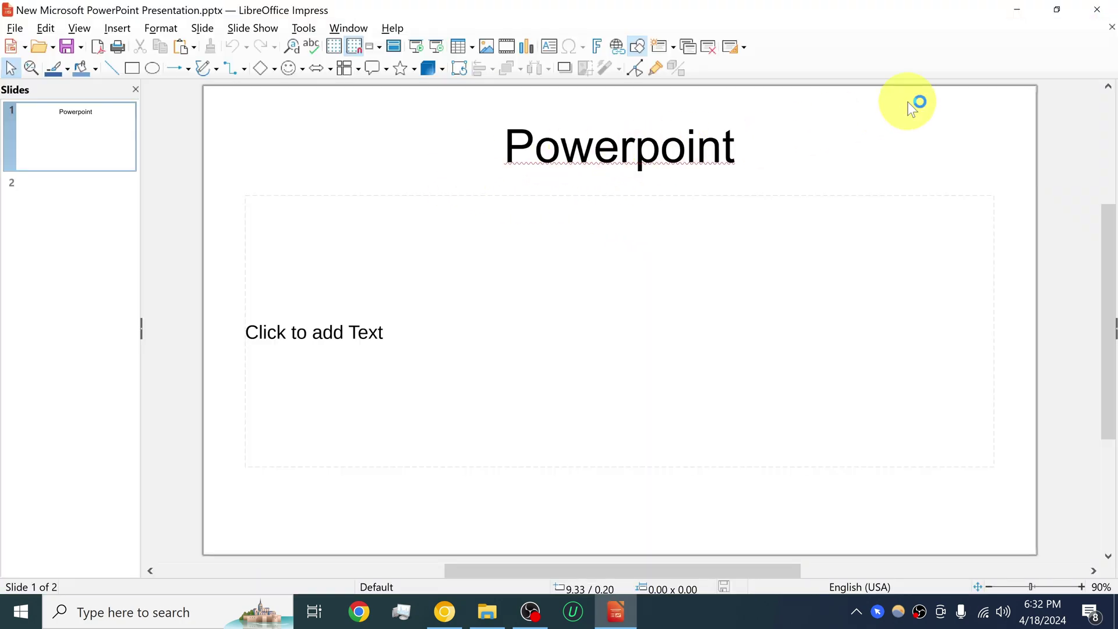
{"action": "left_click", "coordinate": [1097, 10]}
Delete the OpenDocument Presentation from the desktop and move the PowerPoint presentation next to the Excel worksheet.
{"action": "left_click", "coordinate": [499, 138]}
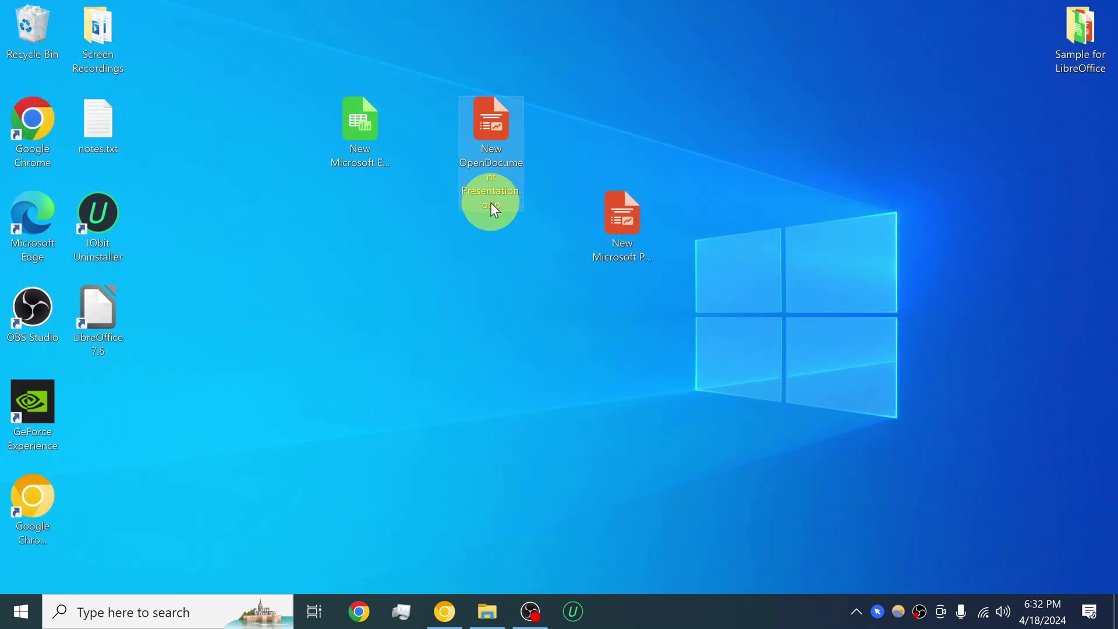
{"action": "key", "text": "Delete"}
{"action": "left_click_drag", "start_coordinate": [611, 221], "coordinate": [419, 142]}
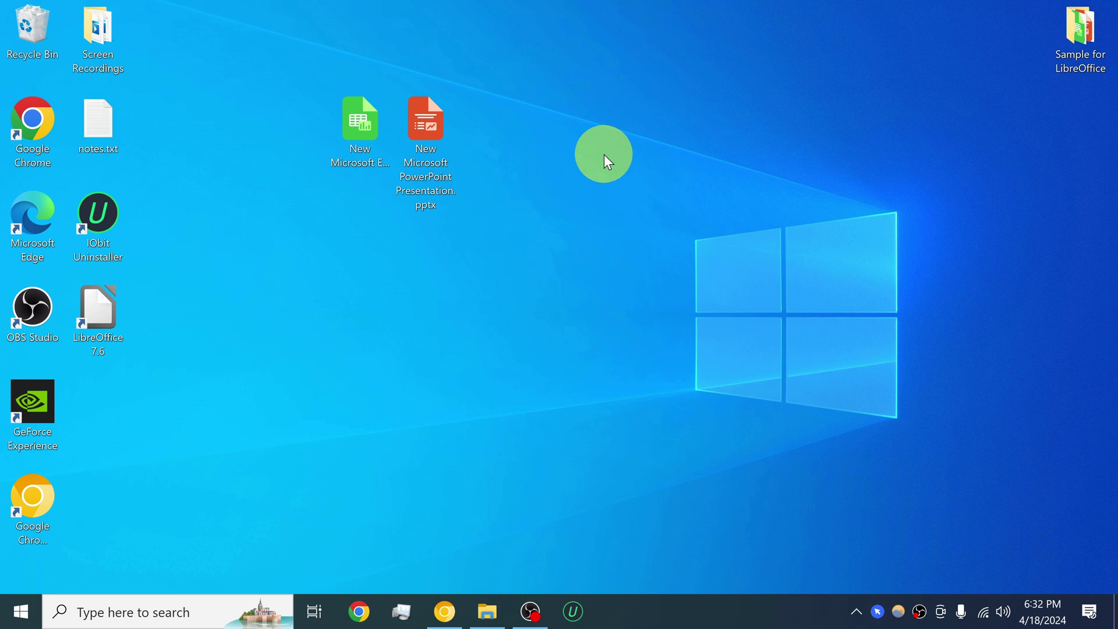
Create a new OpenDocument Text file on the desktop, keeping its default name.
{"action": "right_click", "coordinate": [571, 116]}
{"action": "mouse_move", "coordinate": [681, 281]}
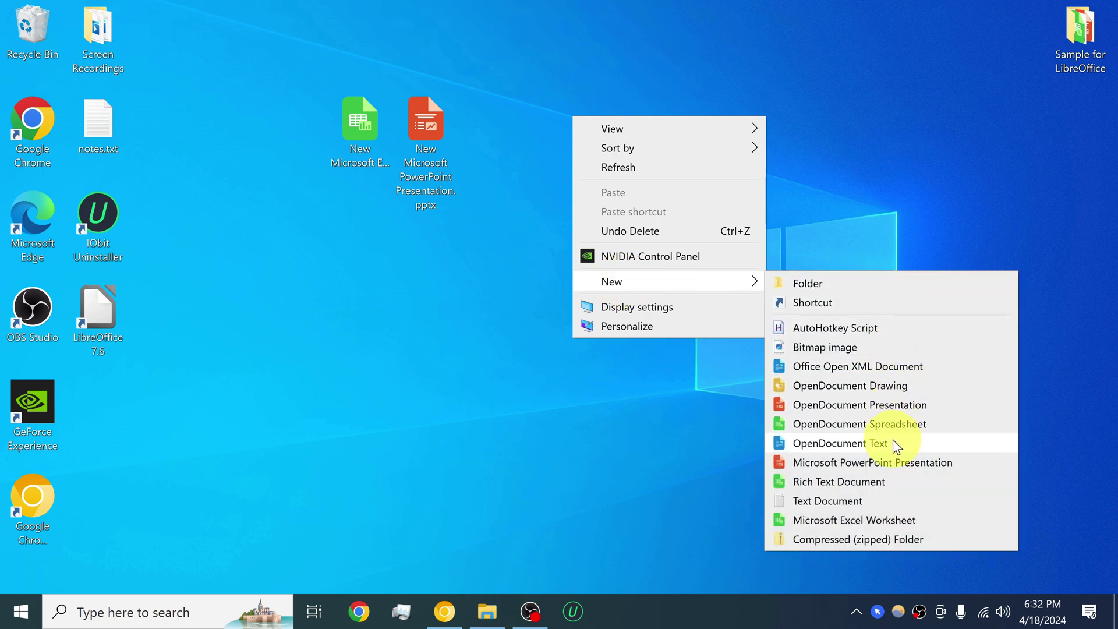
{"action": "left_click", "coordinate": [862, 445]}
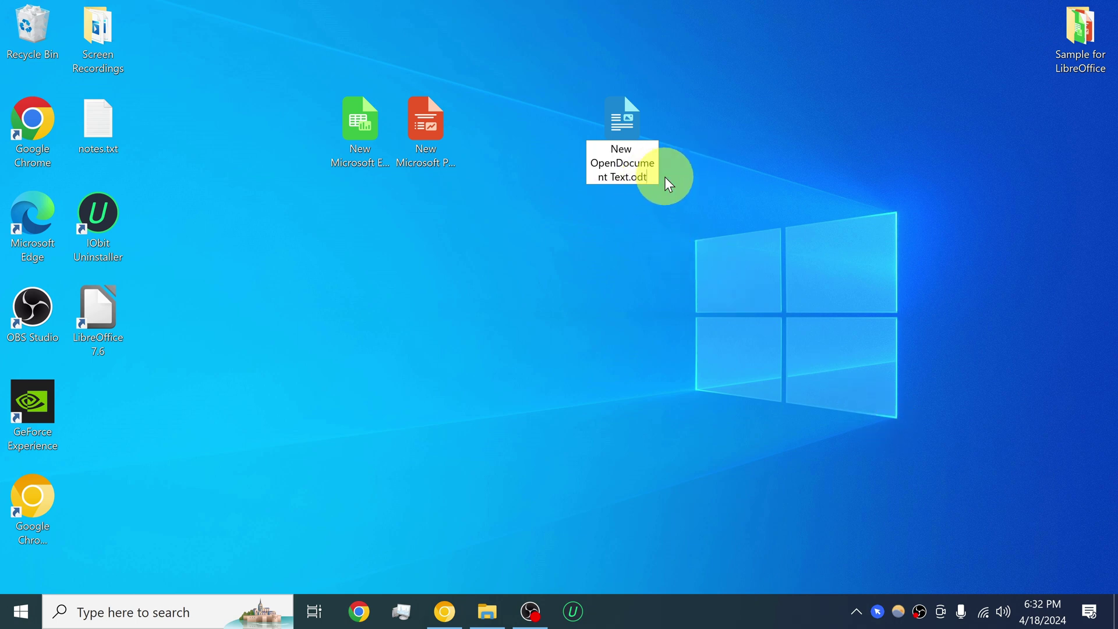
{"action": "left_click", "coordinate": [640, 116]}
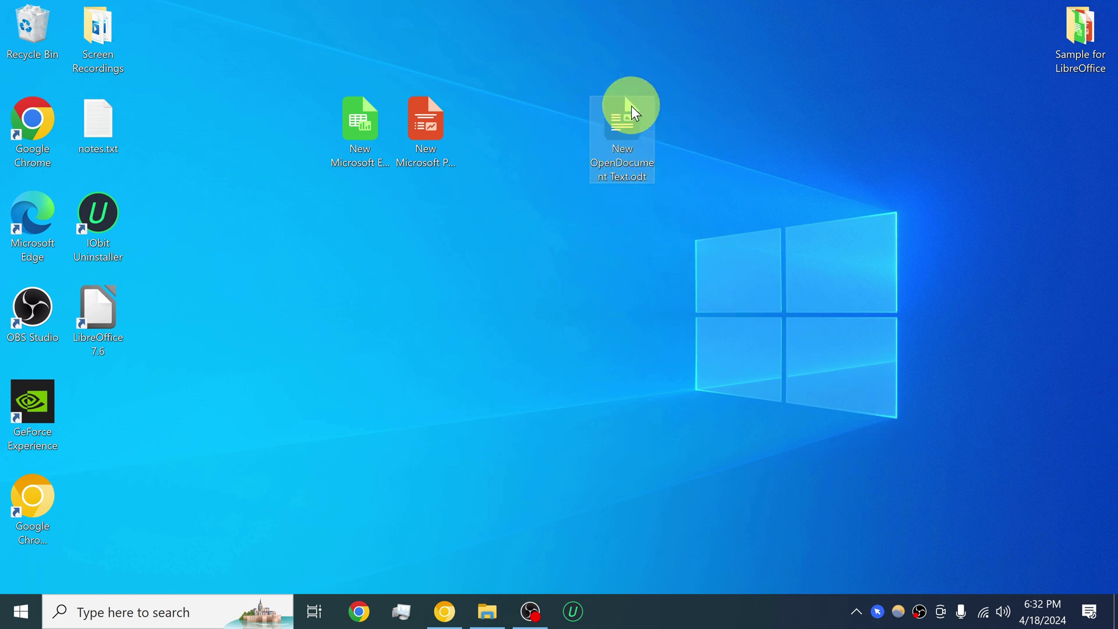
Open the new OpenDocument Text file, enter "test" in it, and save it in its existing format.
{"action": "double_click", "coordinate": [635, 112]}
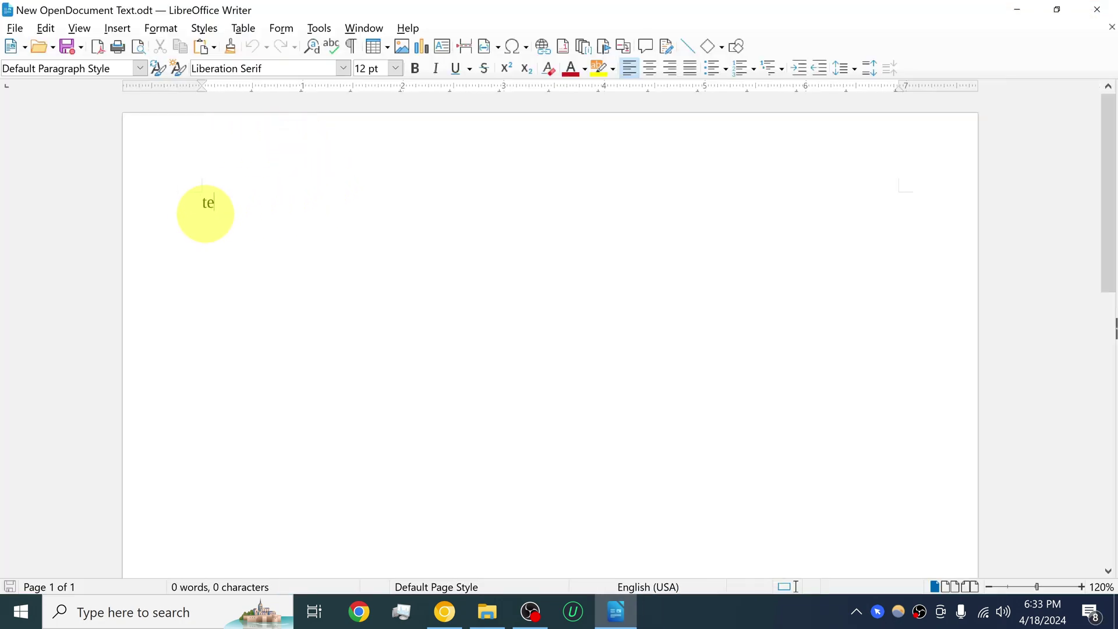
{"action": "left_click", "coordinate": [20, 28]}
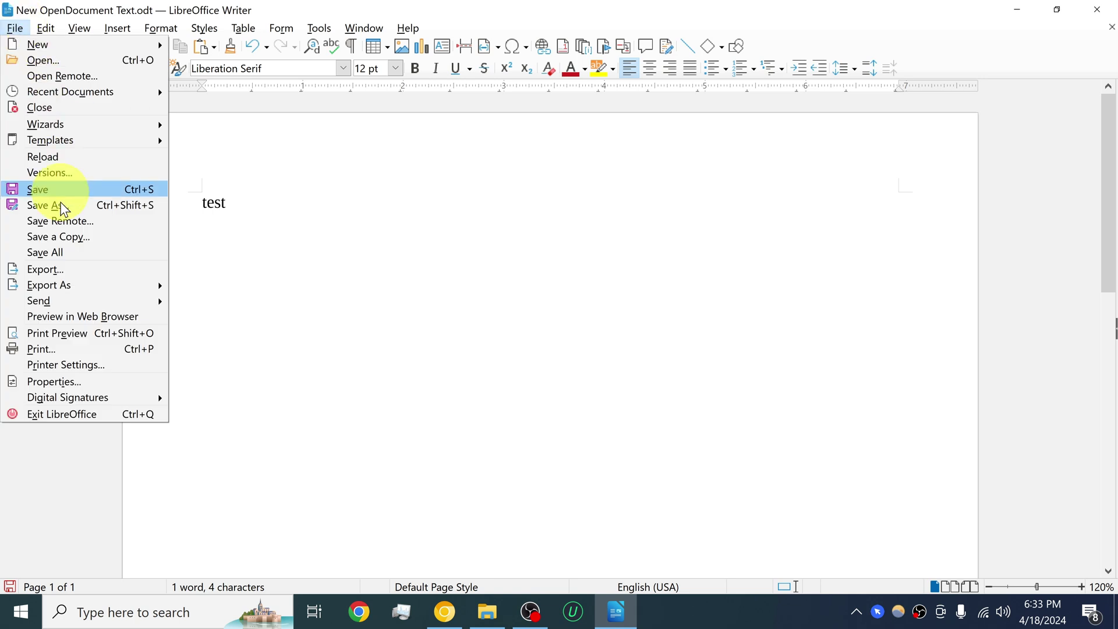
{"action": "left_click", "coordinate": [91, 198]}
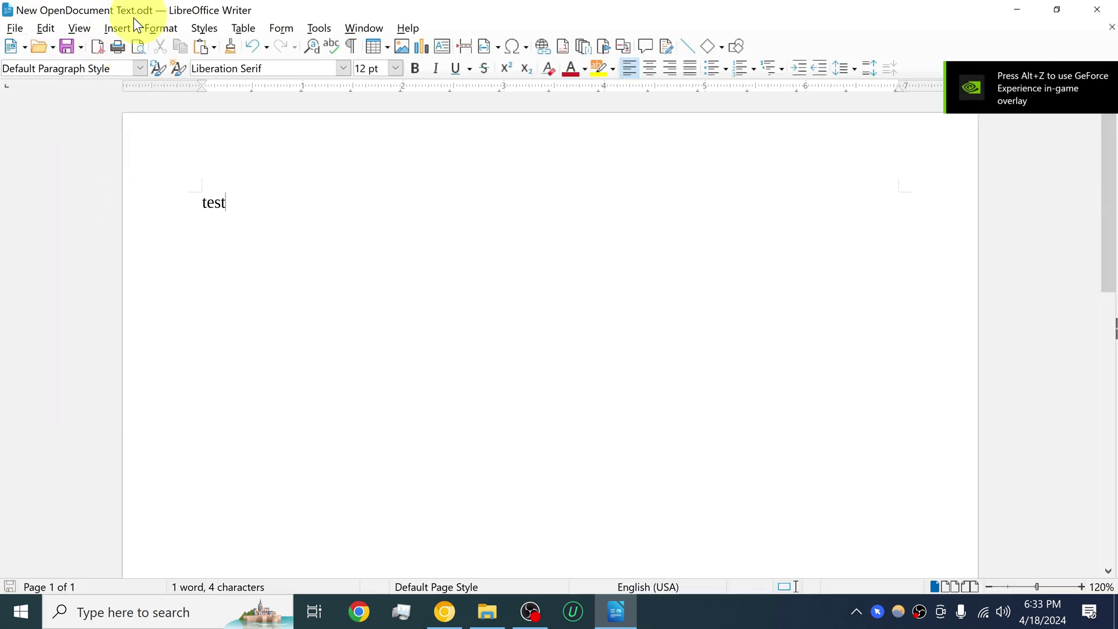
{"action": "left_click", "coordinate": [13, 28]}
{"action": "left_click", "coordinate": [75, 193]}
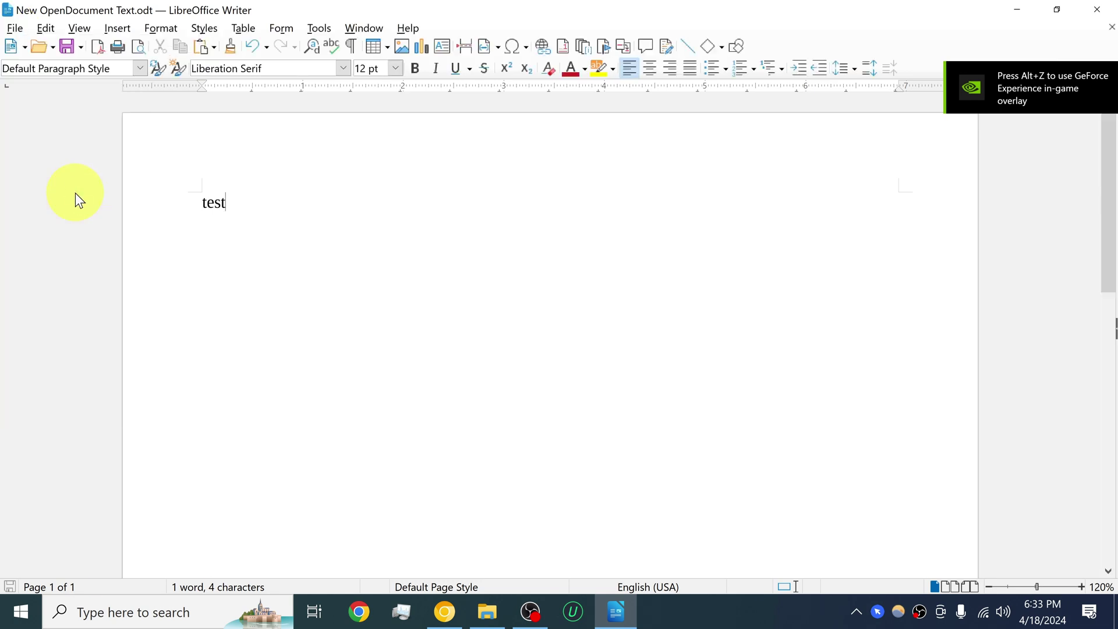
Start saving the document under another format, choose Word 2010–365 Document (*.docx) as the file type, and cancel.
{"action": "left_click", "coordinate": [13, 27]}
{"action": "left_click", "coordinate": [72, 205]}
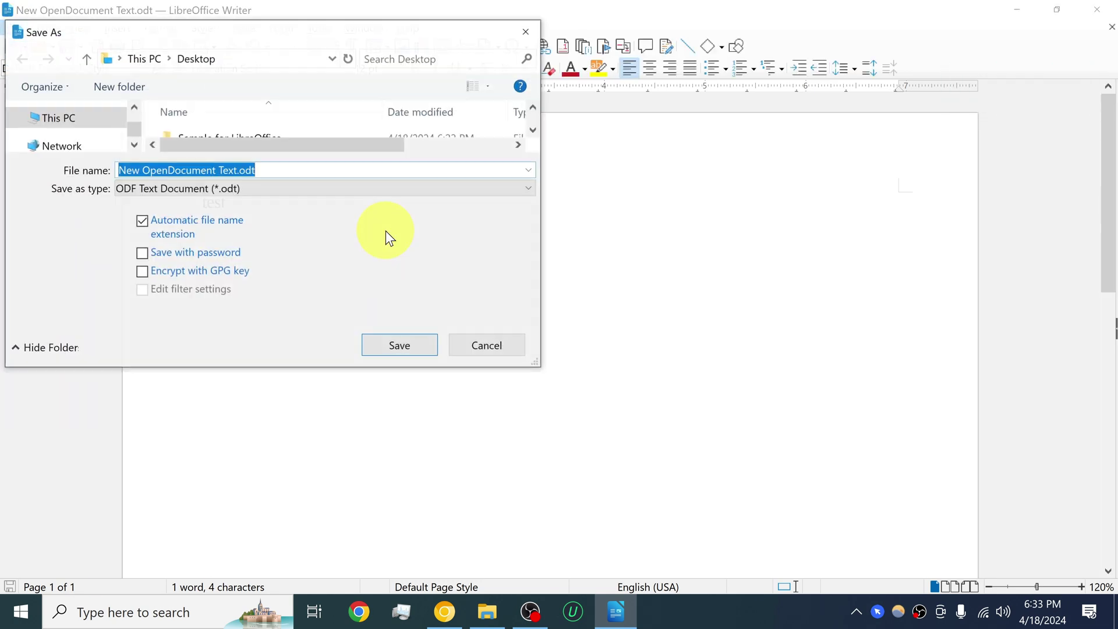
{"action": "left_click", "coordinate": [274, 188]}
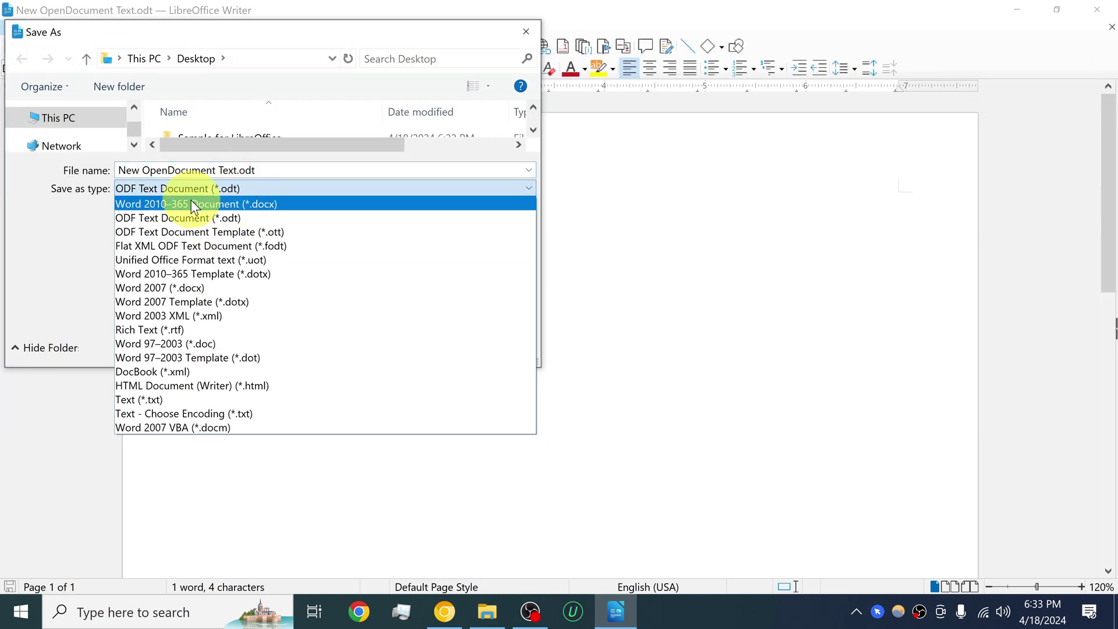
{"action": "left_click", "coordinate": [231, 203]}
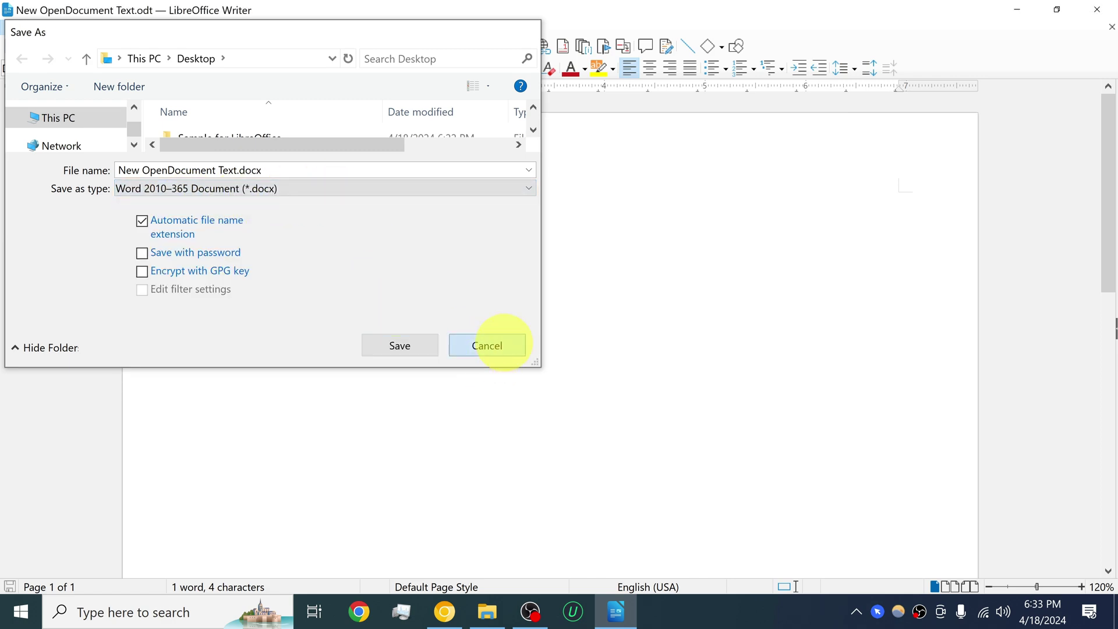
{"action": "left_click", "coordinate": [504, 347]}
Close the text document and move its desktop file away from the Office files, toward the Sample for LibreOffice folder.
{"action": "left_click", "coordinate": [1096, 10]}
{"action": "left_click_drag", "start_coordinate": [634, 146], "coordinate": [899, 93]}
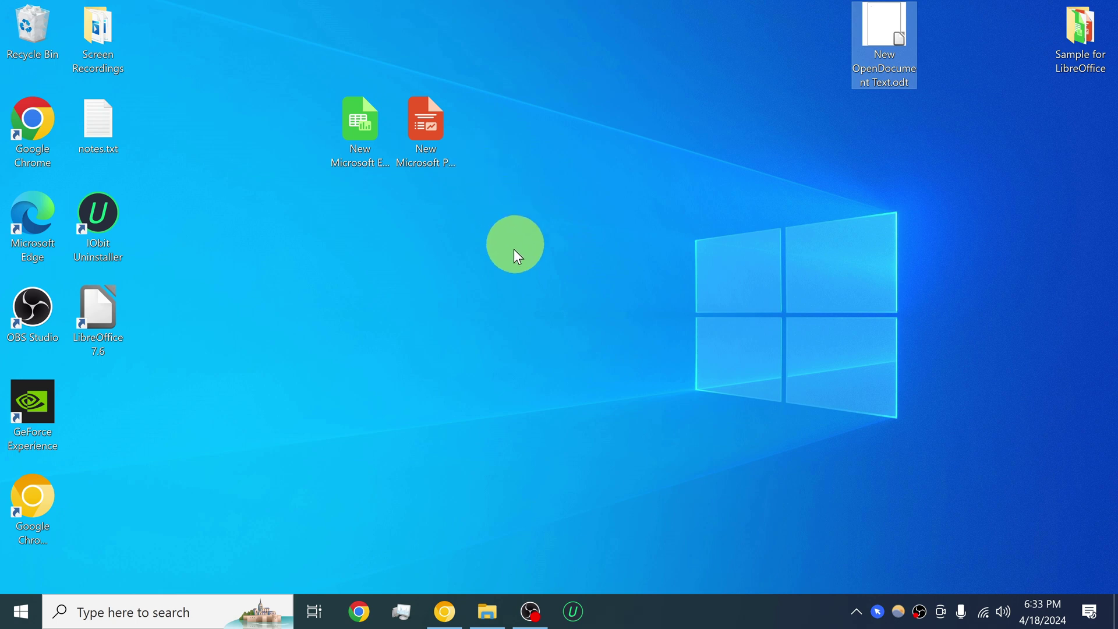
Create a new Office Open XML Document on the desktop, keeping its default name.
{"action": "right_click", "coordinate": [537, 128]}
{"action": "mouse_move", "coordinate": [627, 292]}
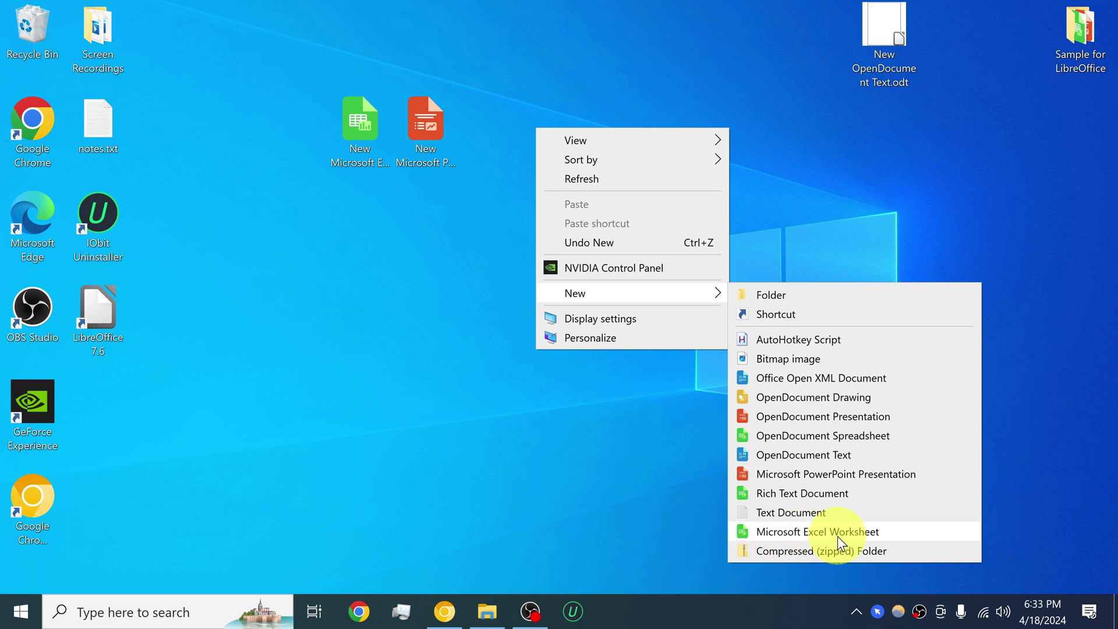
{"action": "left_click", "coordinate": [798, 387]}
{"action": "key", "text": "Return"}
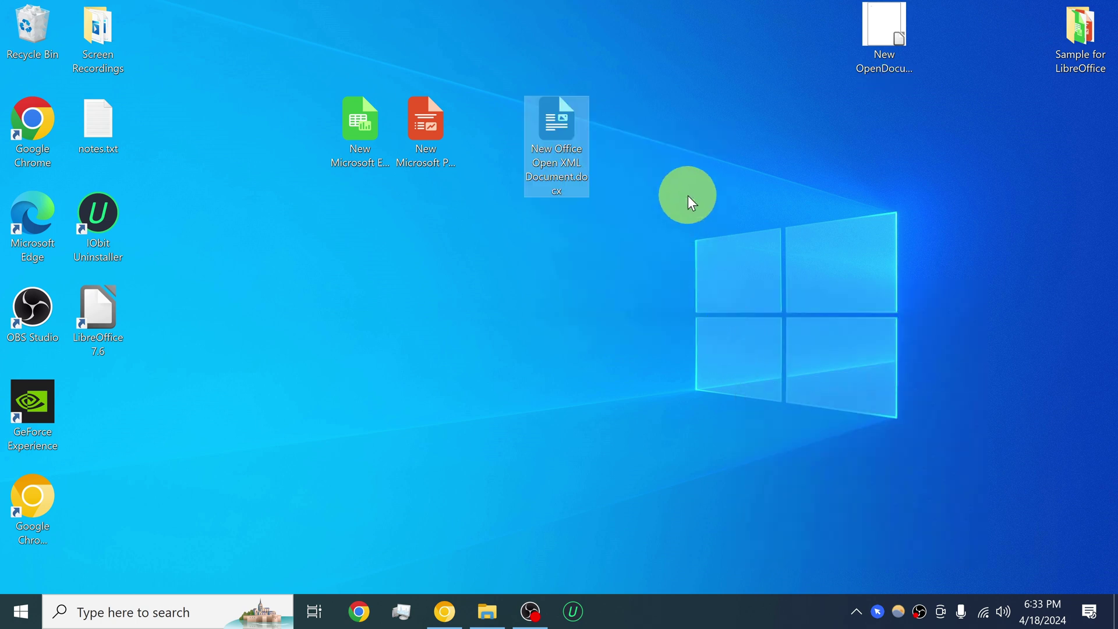
Inspect the file type details of the new Office Open XML Document.
{"action": "right_click", "coordinate": [572, 179]}
{"action": "key", "text": "Escape"}
{"action": "left_click", "coordinate": [567, 157]}
{"action": "mouse_move", "coordinate": [575, 182]}
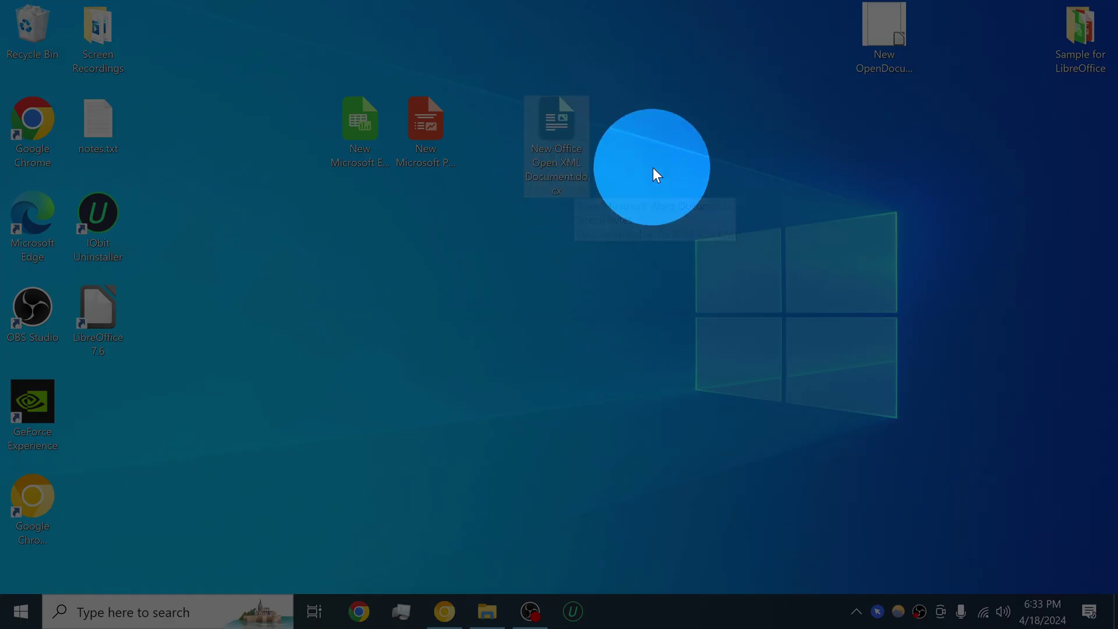
Create a new folder on the desktop with its default name and open it.
{"action": "right_click", "coordinate": [655, 326]}
{"action": "left_click", "coordinate": [614, 330]}
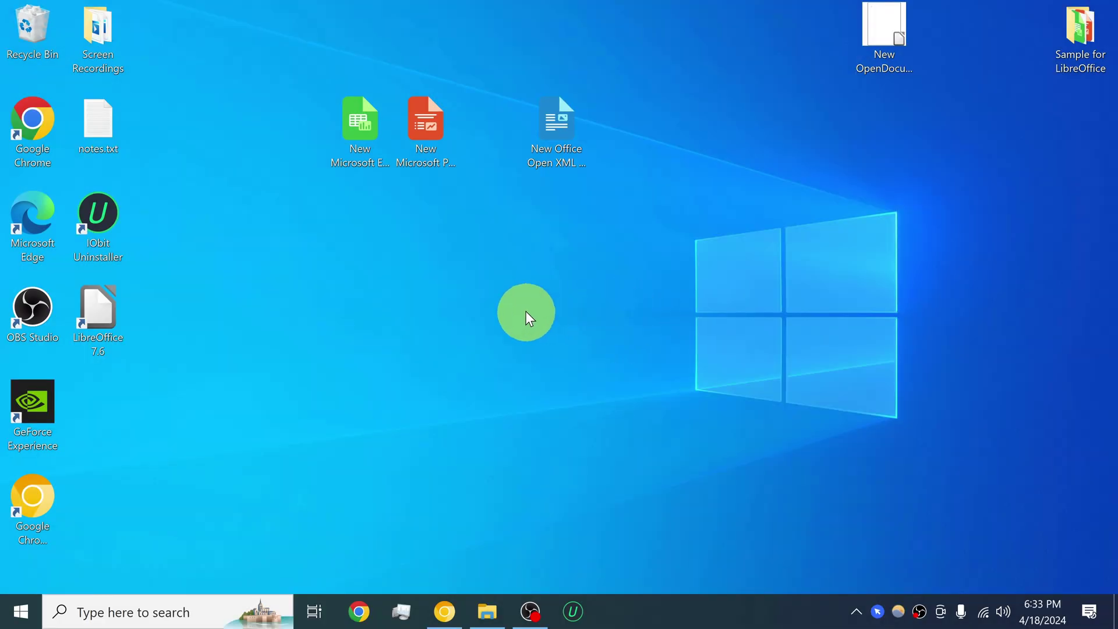
{"action": "right_click", "coordinate": [559, 266]}
{"action": "right_click", "coordinate": [303, 281]}
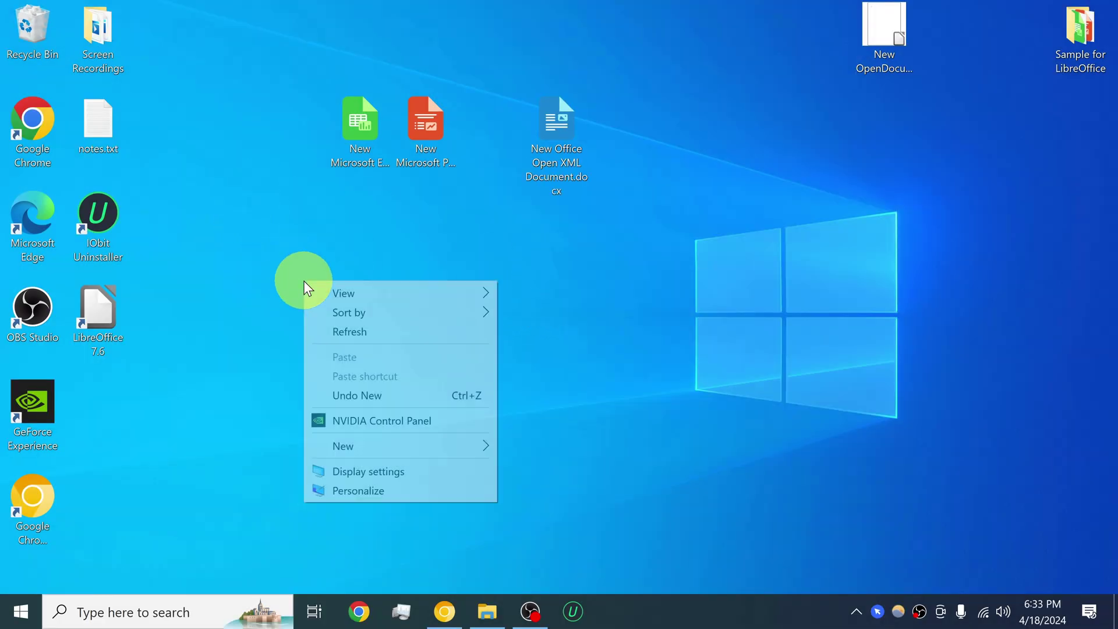
{"action": "mouse_move", "coordinate": [362, 443]}
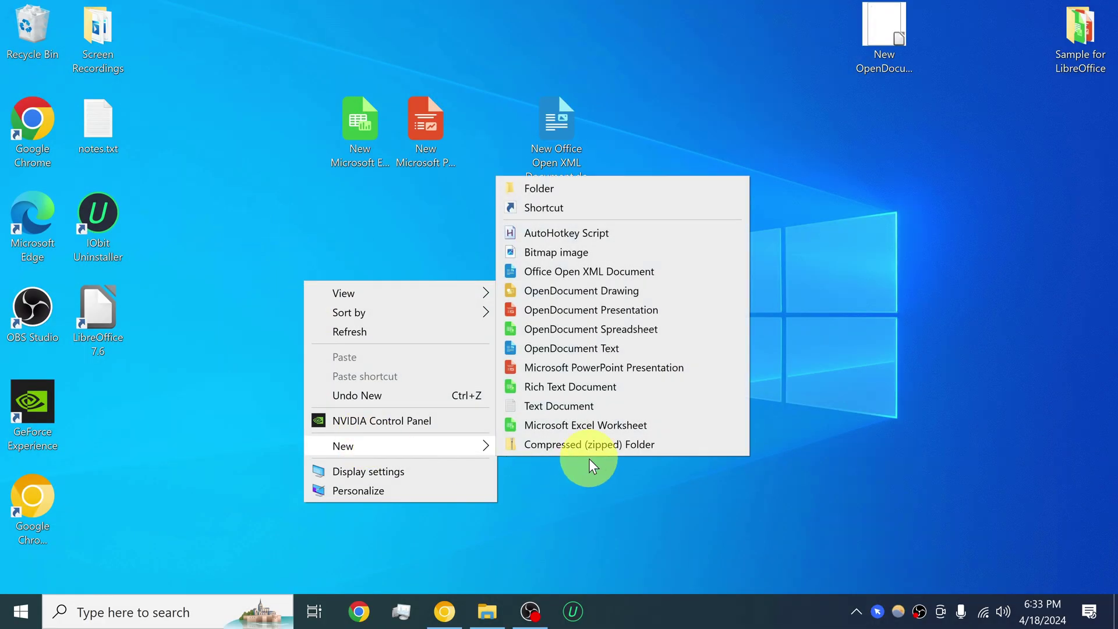
{"action": "left_click", "coordinate": [545, 183]}
{"action": "key", "text": "Return"}
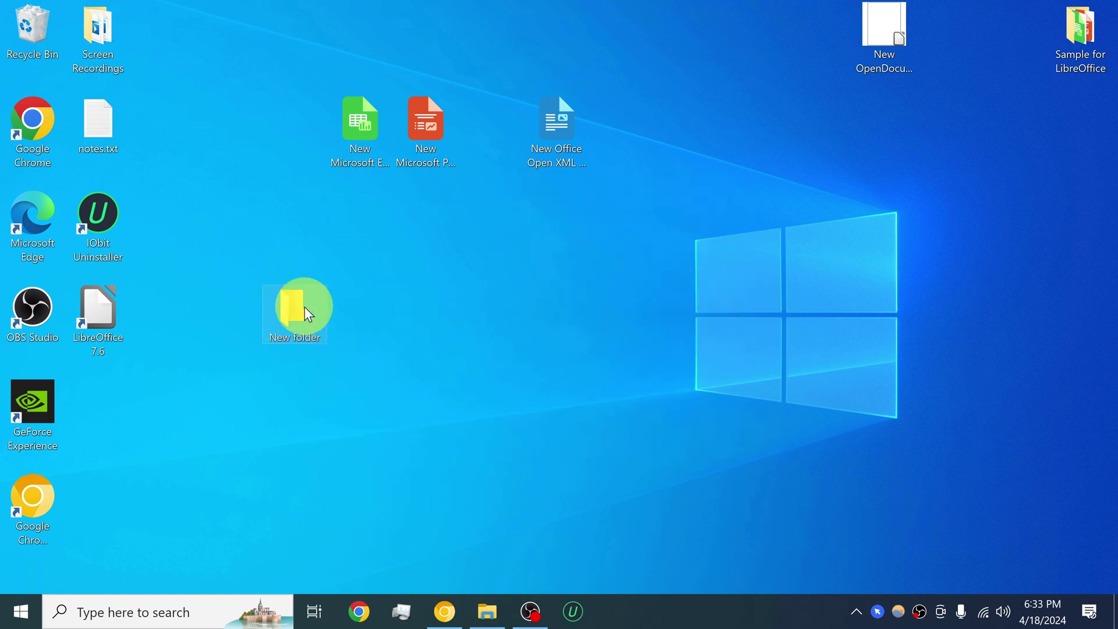
{"action": "double_click", "coordinate": [302, 305]}
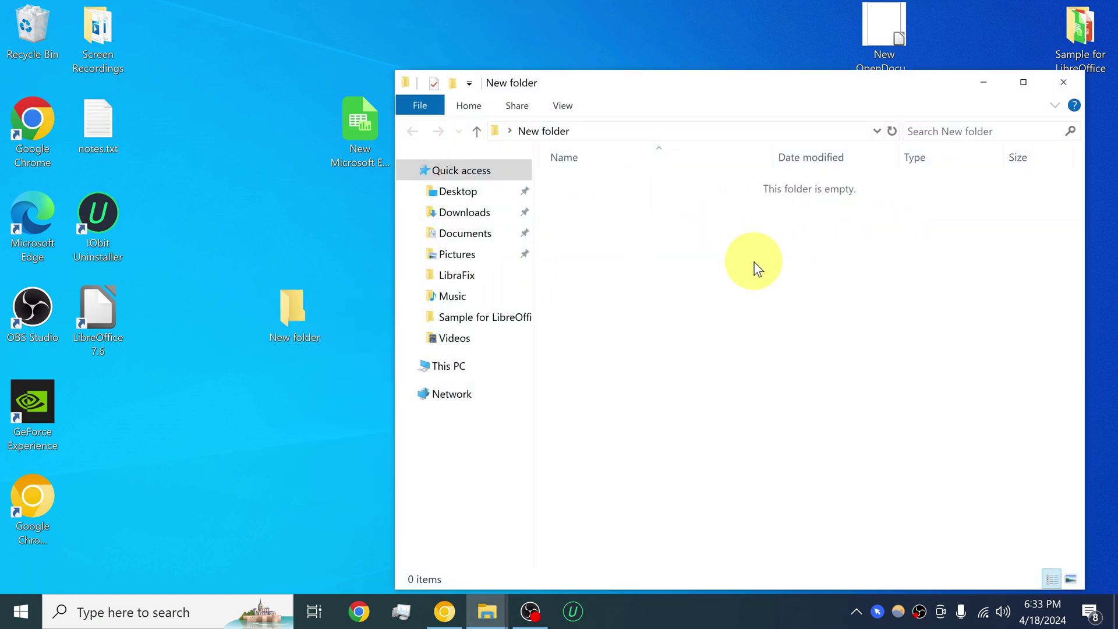
Create an Office Open XML Document inside New folder and name it "my word file".
{"action": "right_click", "coordinate": [652, 243]}
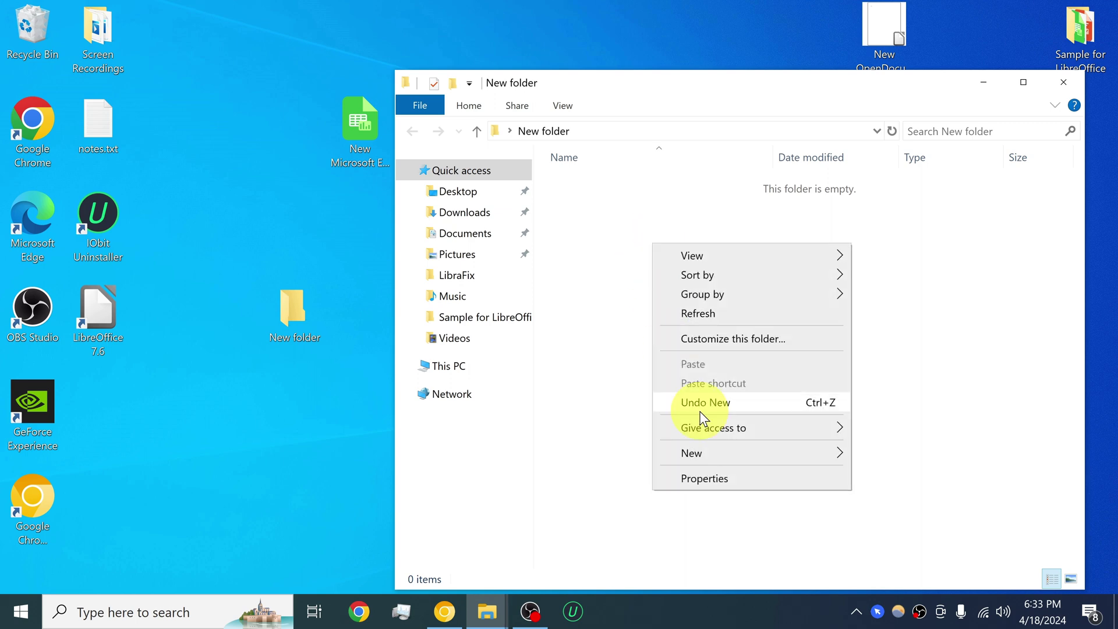
{"action": "mouse_move", "coordinate": [725, 454]}
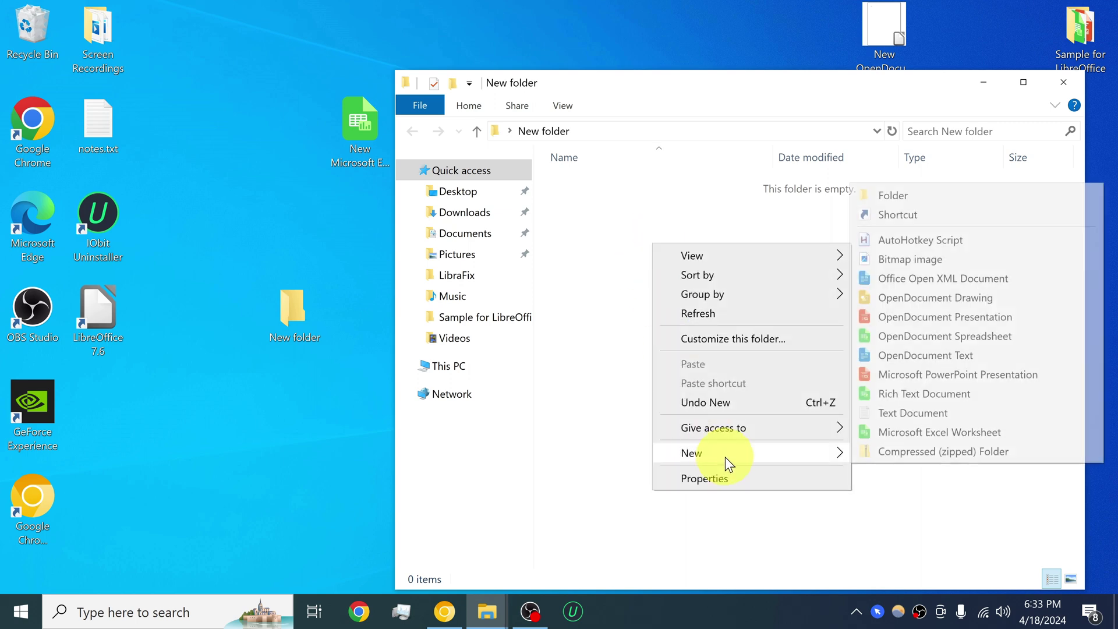
{"action": "left_click", "coordinate": [938, 278]}
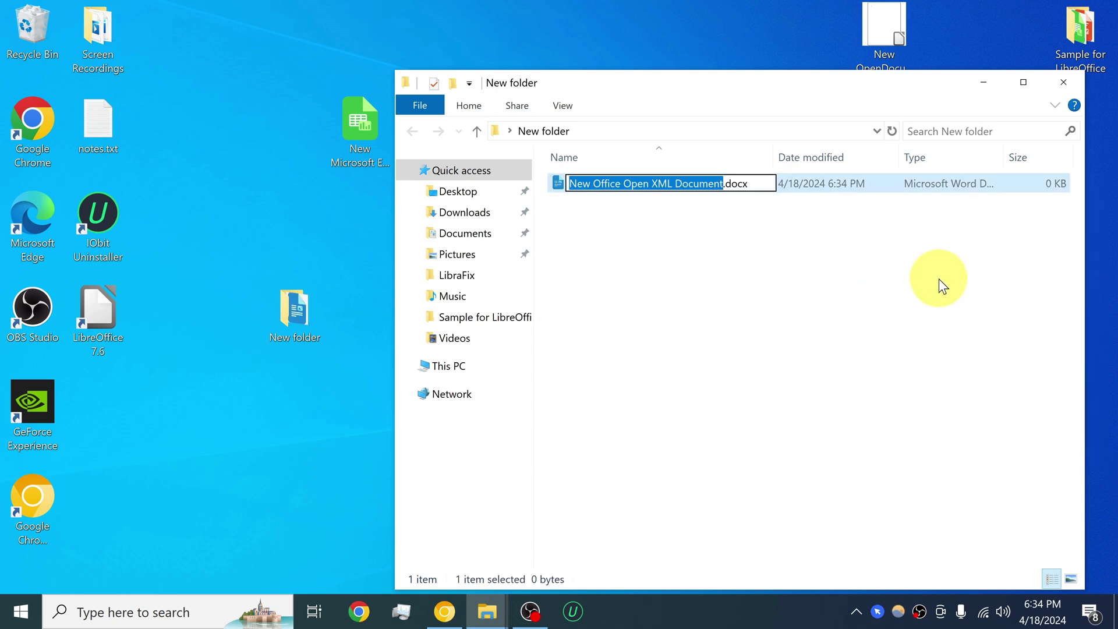
{"action": "type", "text": "my word file"}
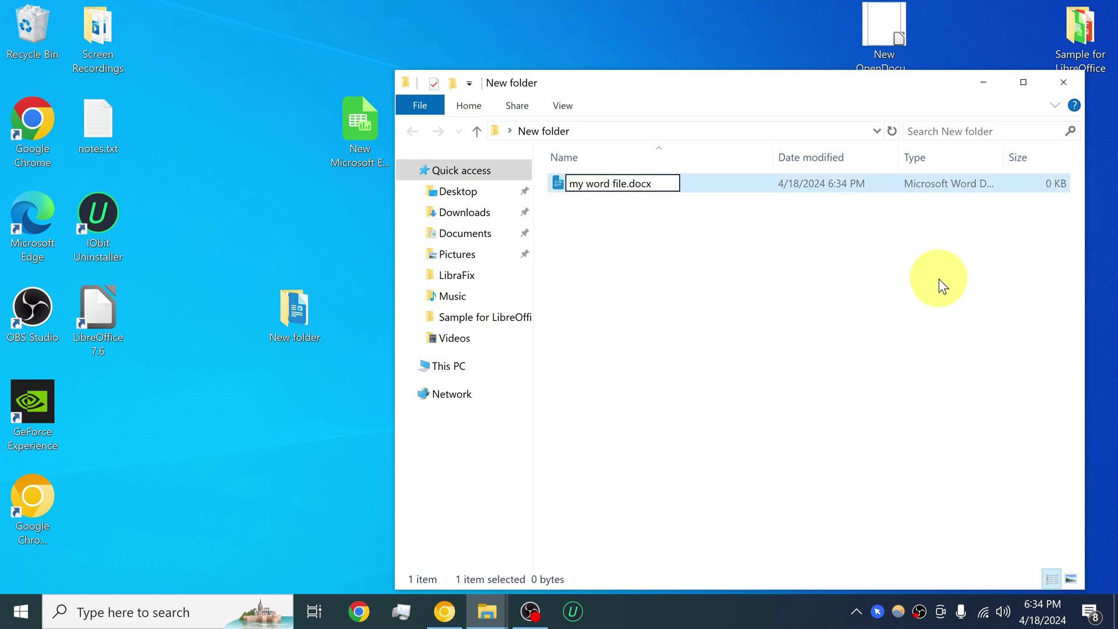
{"action": "key", "text": "Return"}
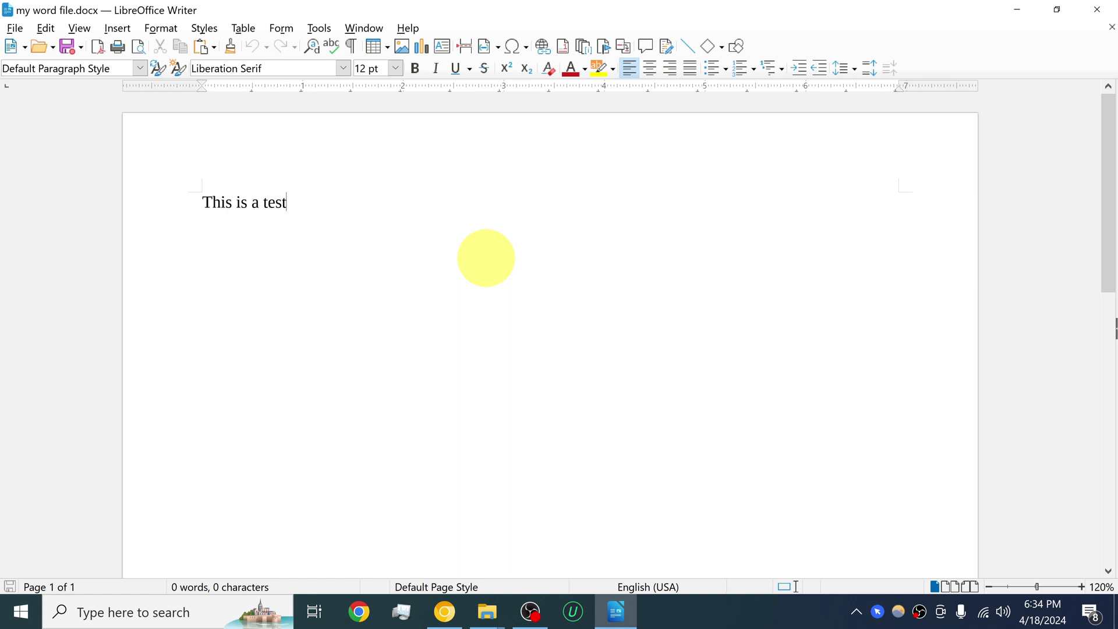
Write "This is a test." in my word file.docx and save it, reopening the file to check the text before closing everything.
{"action": "key", "text": "ctrl+s"}
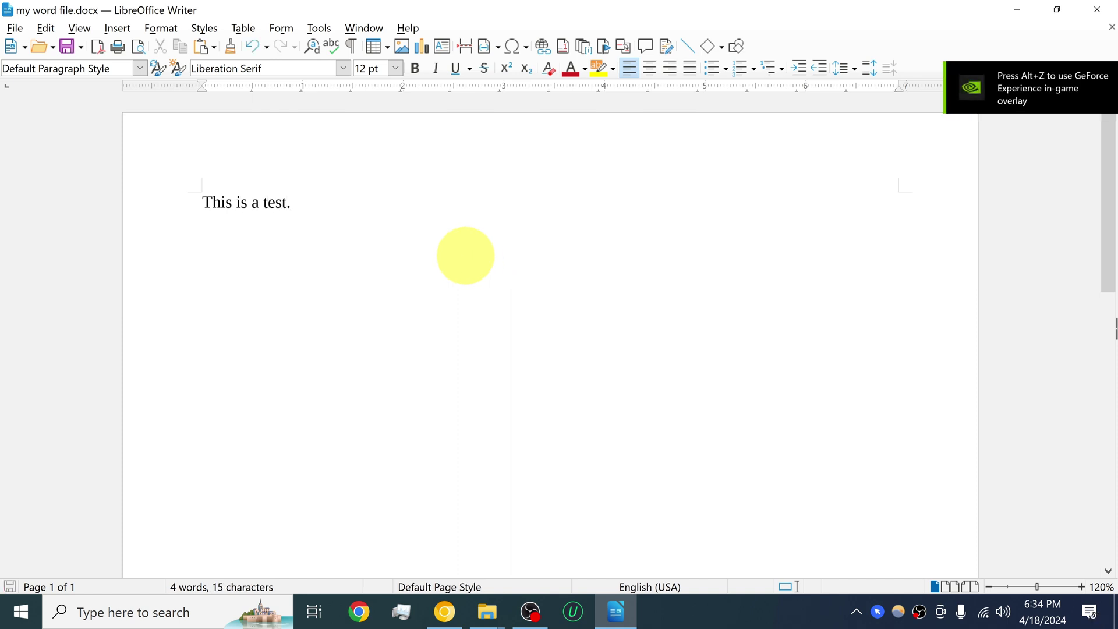
{"action": "left_click", "coordinate": [1109, 7]}
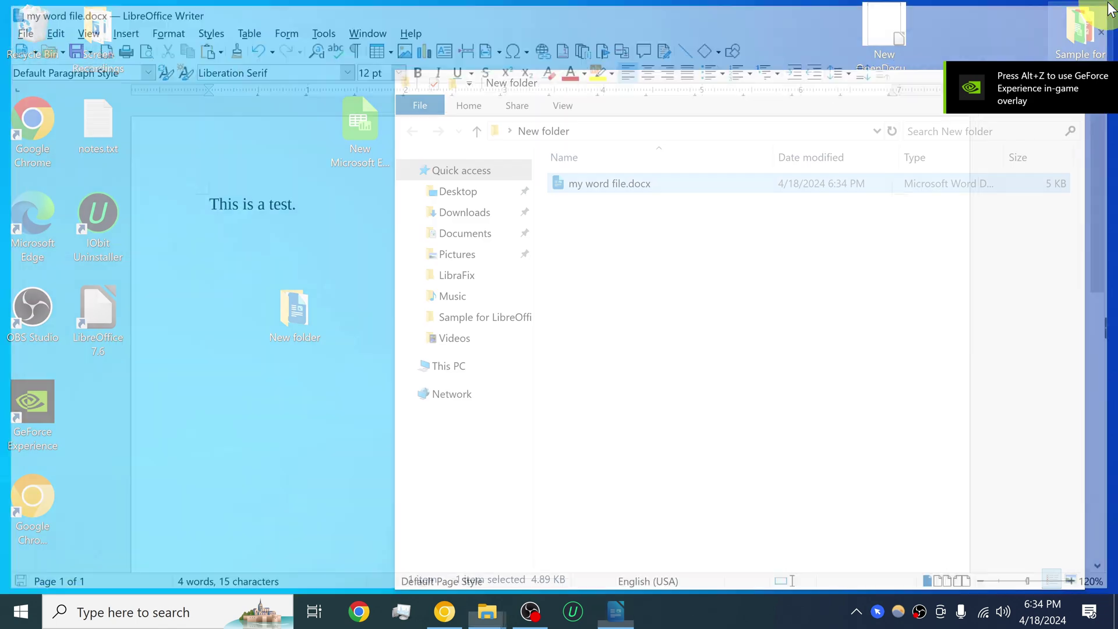
{"action": "double_click", "coordinate": [632, 183]}
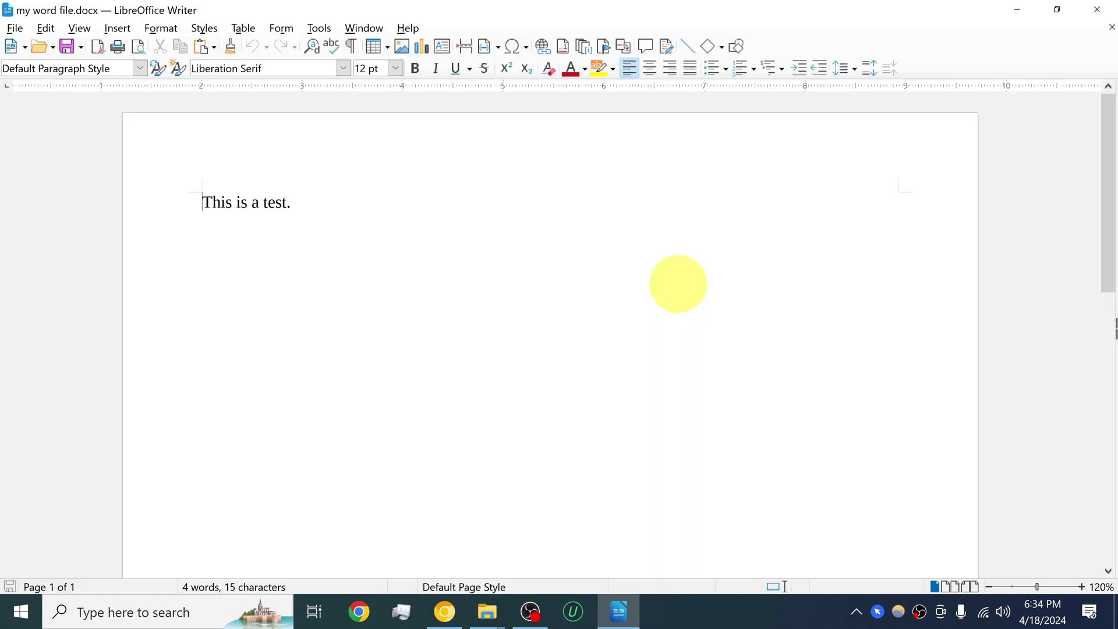
{"action": "left_click", "coordinate": [1106, 7]}
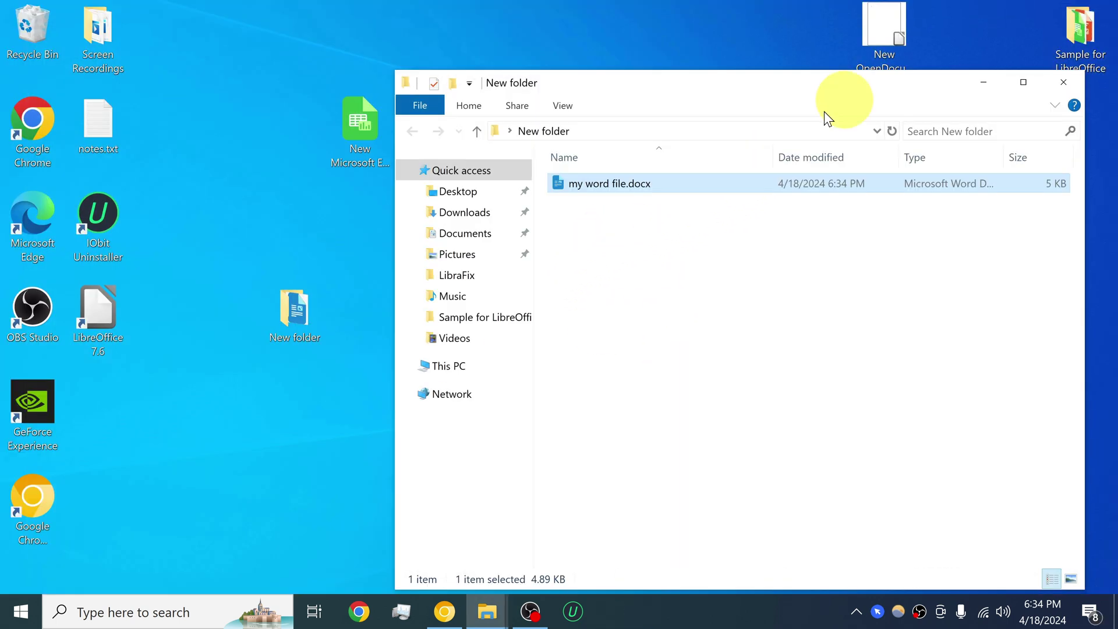
{"action": "left_click_drag", "start_coordinate": [823, 104], "coordinate": [681, 29]}
{"action": "left_click", "coordinate": [930, 33]}
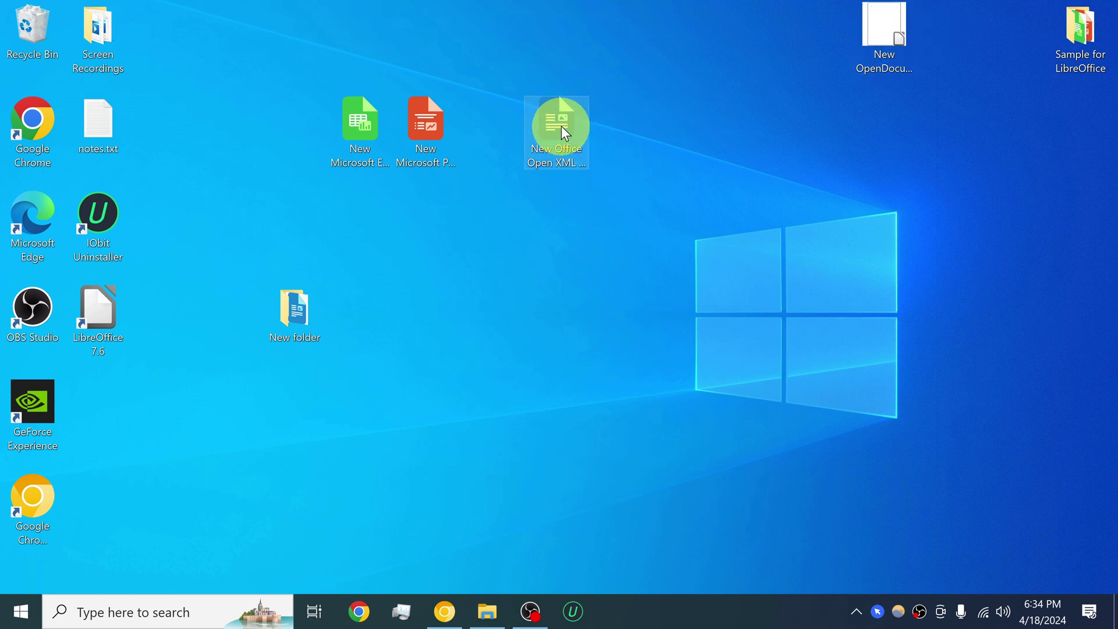
Line up the PowerPoint and Excel files beside the Office Open XML document, and move New folder into the same desktop row.
{"action": "left_click_drag", "start_coordinate": [394, 166], "coordinate": [492, 127]}
{"action": "left_click_drag", "start_coordinate": [361, 126], "coordinate": [410, 135]}
{"action": "left_click", "coordinate": [641, 230]}
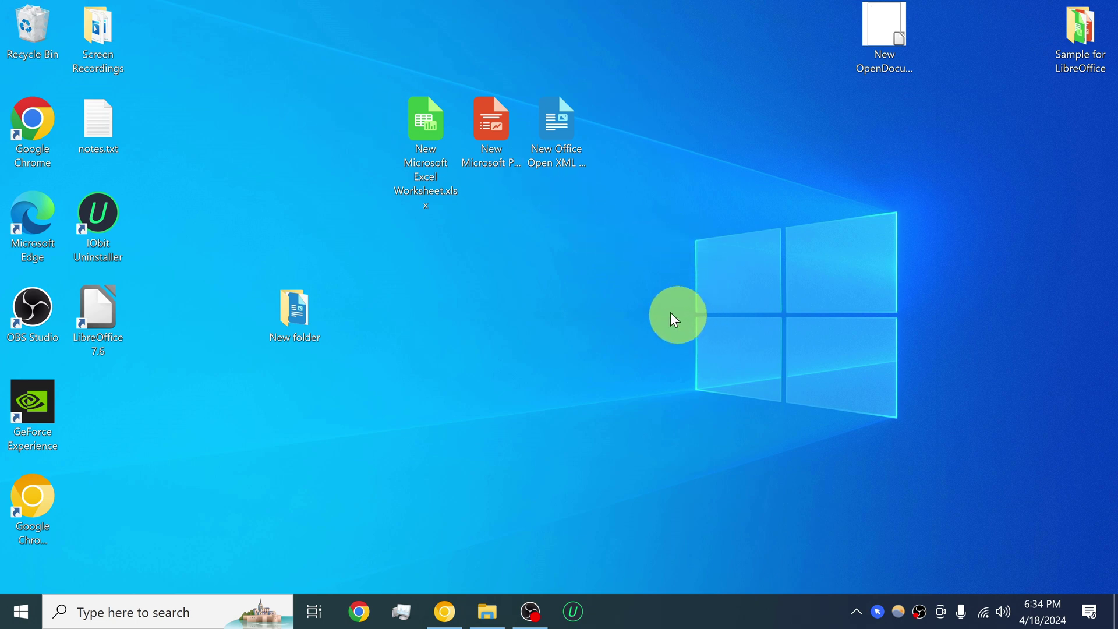
{"action": "left_click_drag", "start_coordinate": [297, 314], "coordinate": [294, 131]}
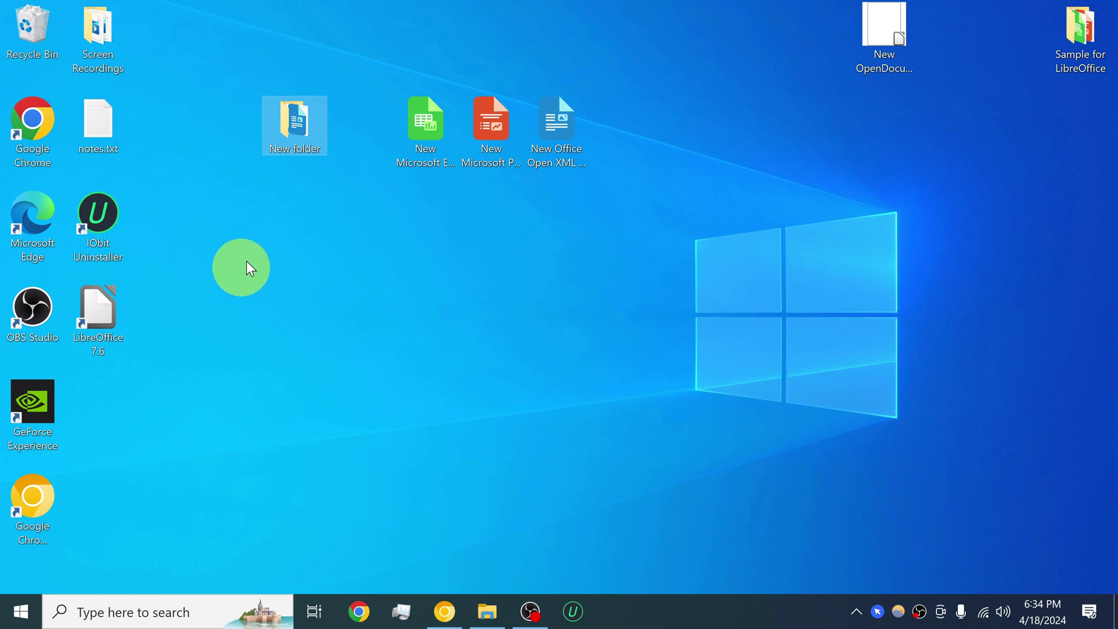
{"action": "left_click", "coordinate": [577, 219]}
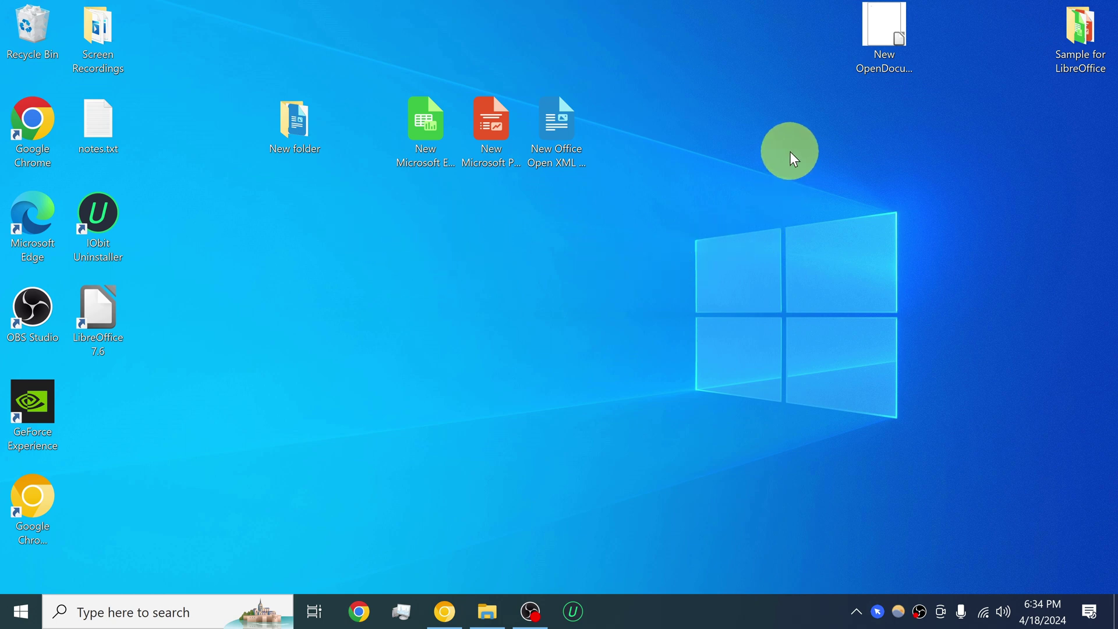
{"action": "left_click_drag", "start_coordinate": [221, 153], "coordinate": [826, 170]}
{"action": "left_click", "coordinate": [822, 163]}
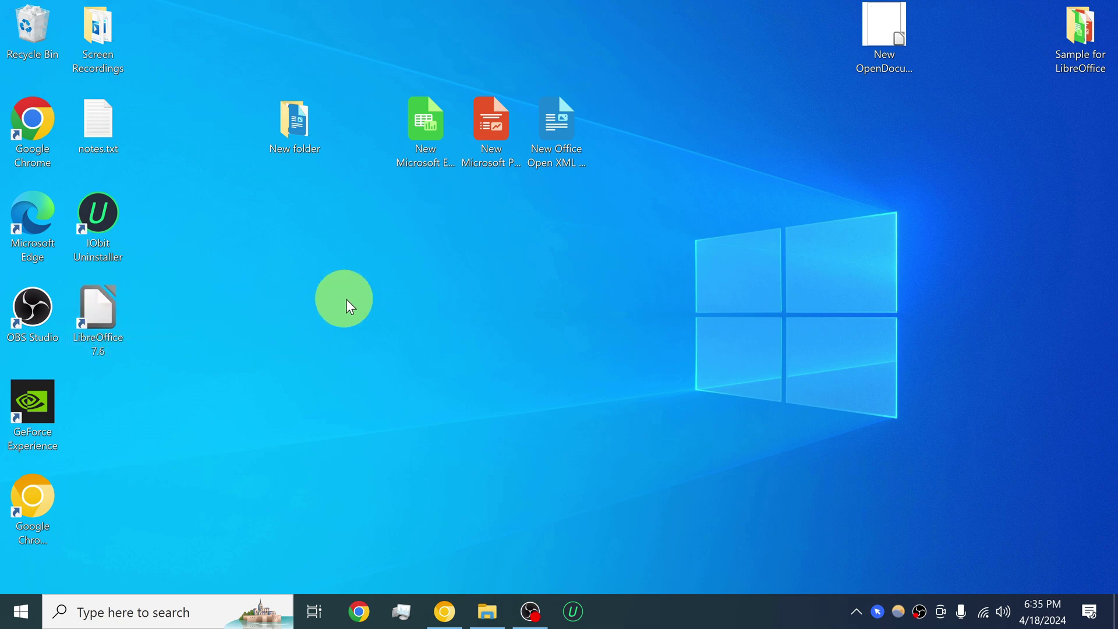
Review the full script in LibreNewFix.txt from the LibraFix folder inside Sample for LibreOffice, and close it.
{"action": "double_click", "coordinate": [1080, 34]}
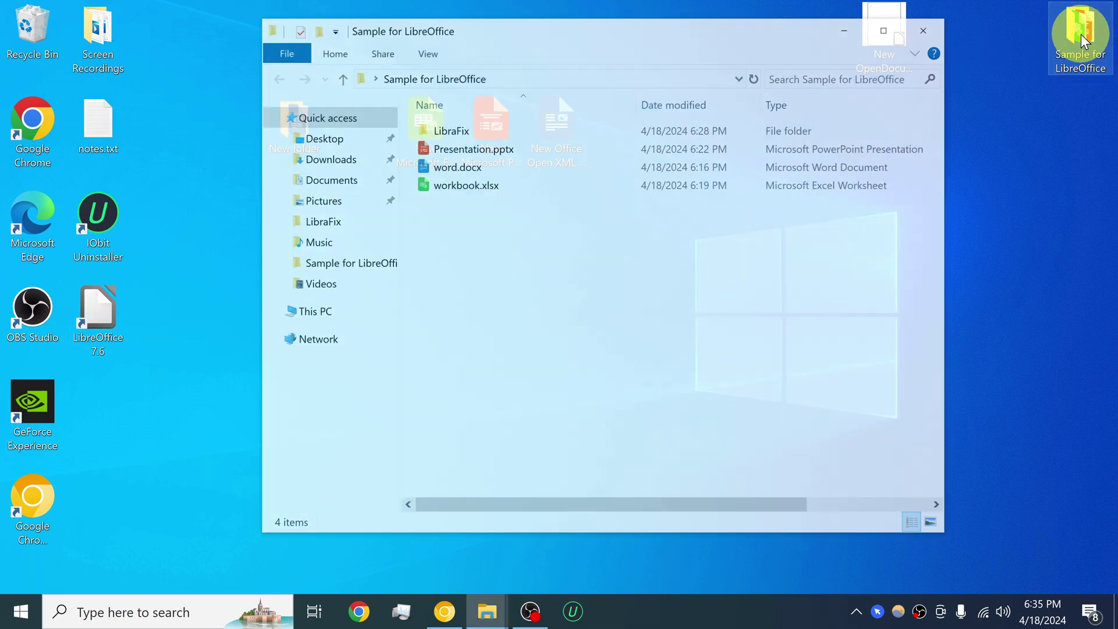
{"action": "double_click", "coordinate": [563, 130]}
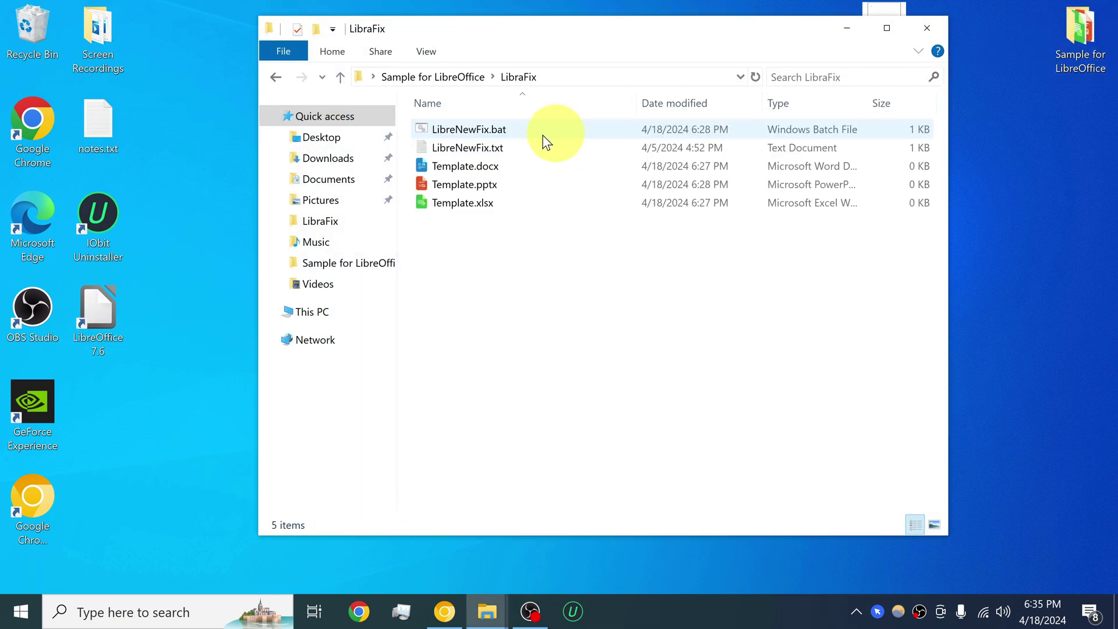
{"action": "double_click", "coordinate": [488, 147]}
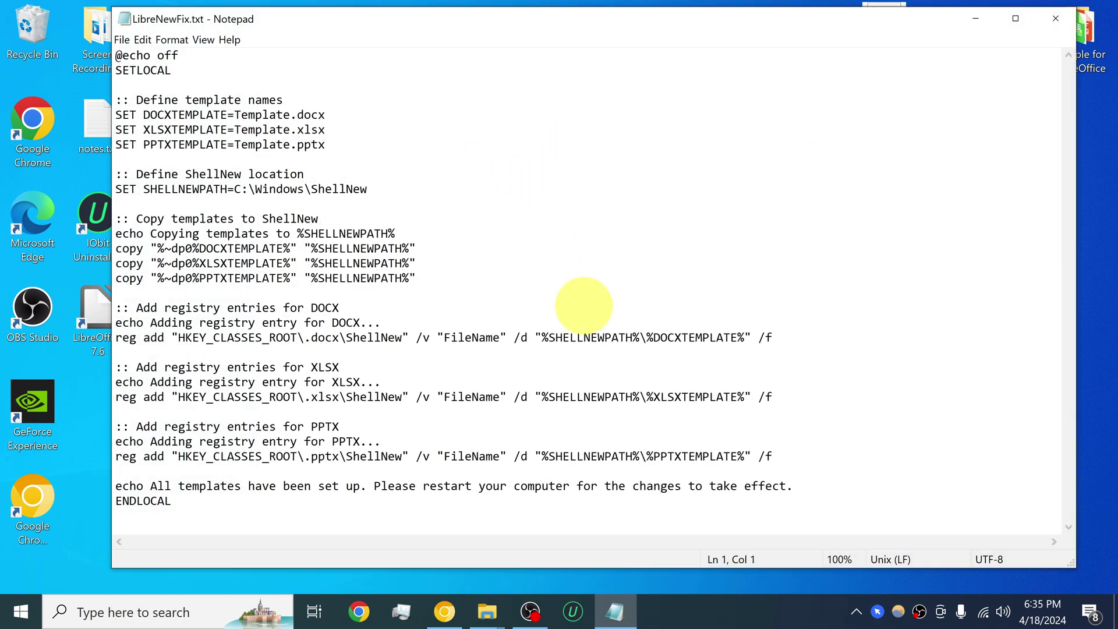
{"action": "left_click_drag", "start_coordinate": [227, 505], "coordinate": [125, 55]}
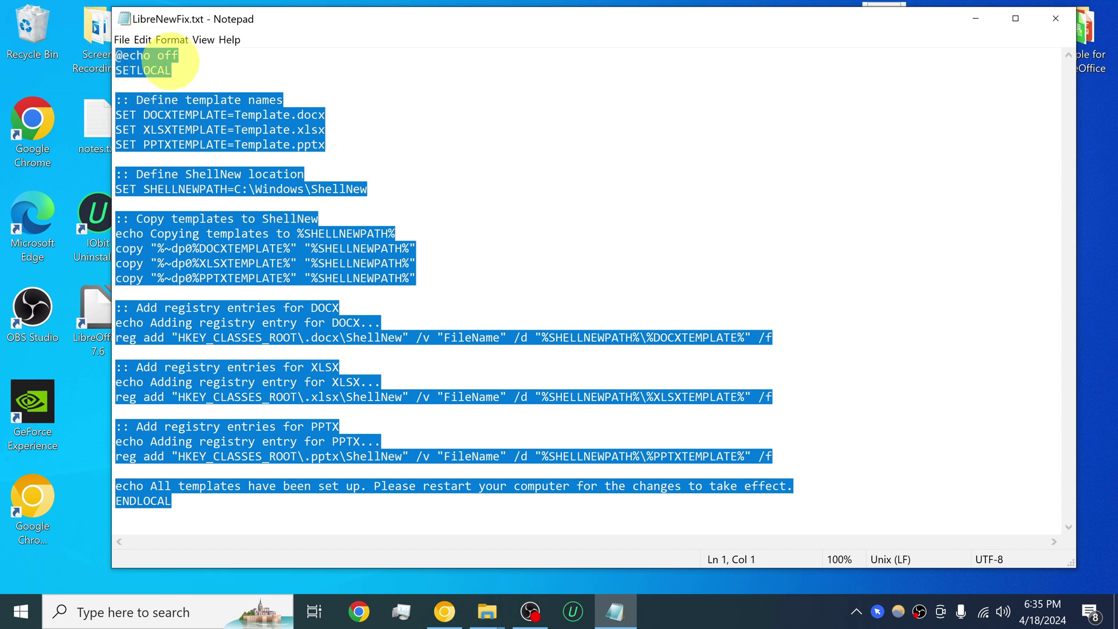
{"action": "left_click", "coordinate": [192, 70]}
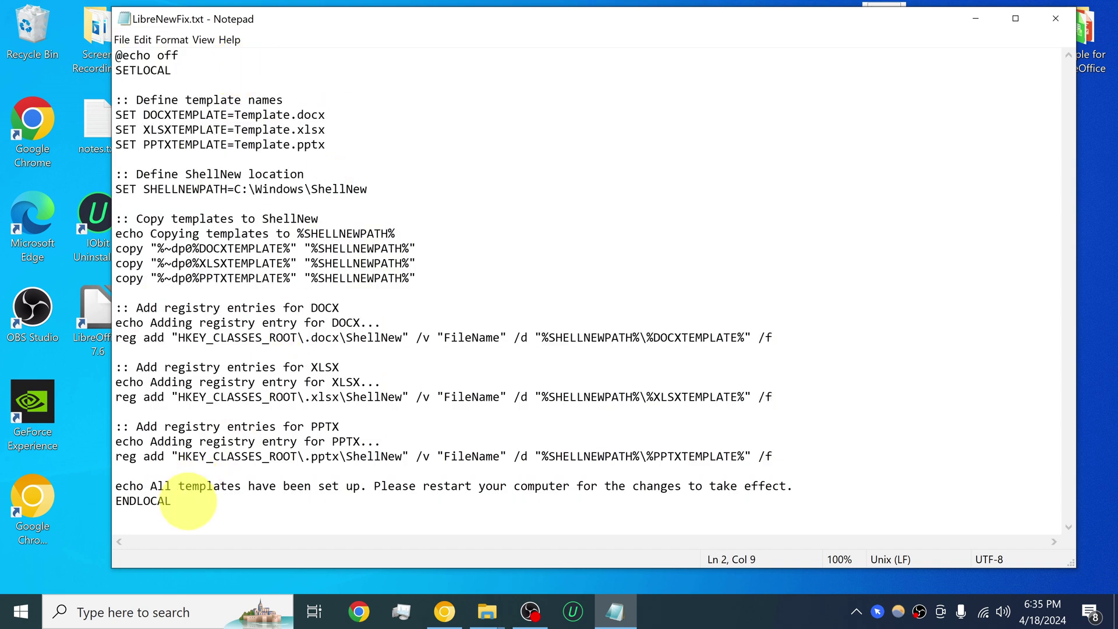
{"action": "left_click_drag", "start_coordinate": [188, 500], "coordinate": [111, 56]}
{"action": "left_click", "coordinate": [884, 305]}
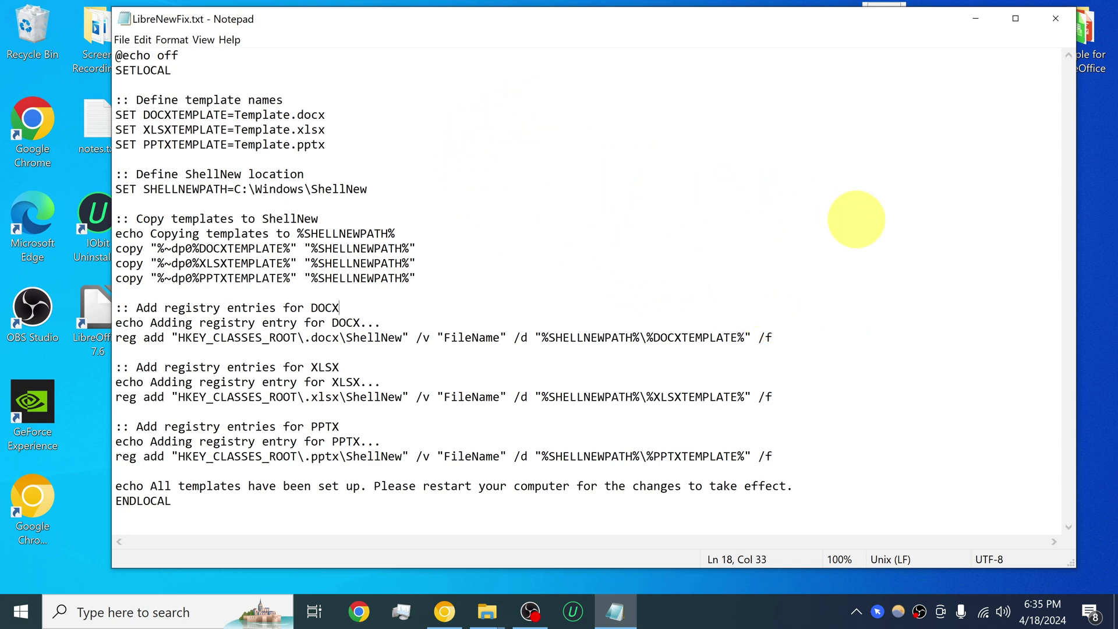
{"action": "left_click_drag", "start_coordinate": [198, 506], "coordinate": [115, 56]}
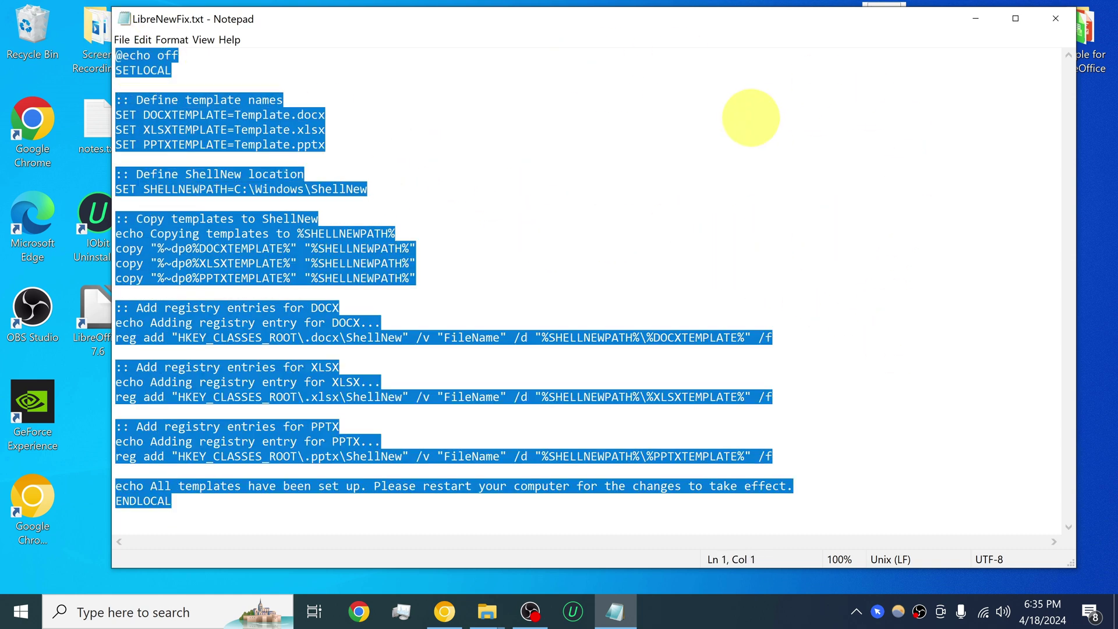
{"action": "left_click", "coordinate": [1054, 19]}
{"action": "left_click", "coordinate": [926, 29]}
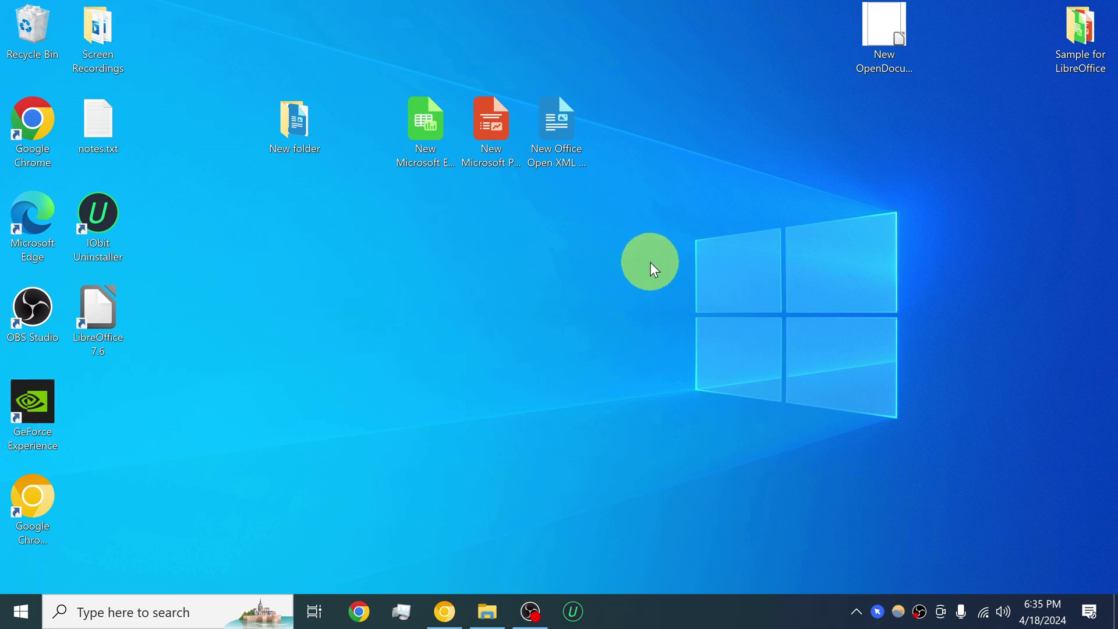
Create another Office Open XML Document on the desktop with its default name and place it beside the first one.
{"action": "right_click", "coordinate": [514, 258]}
{"action": "mouse_move", "coordinate": [592, 427]}
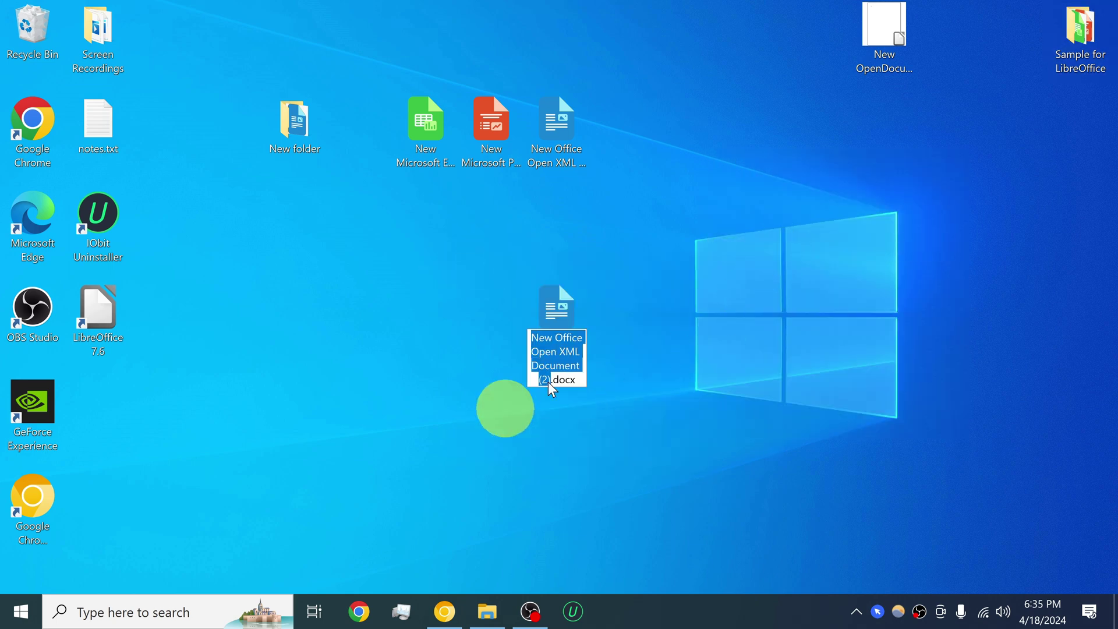
{"action": "key", "text": "Return"}
{"action": "left_click_drag", "start_coordinate": [546, 344], "coordinate": [617, 256]}
{"action": "left_click_drag", "start_coordinate": [636, 143], "coordinate": [642, 131]}
{"action": "left_click", "coordinate": [512, 301]}
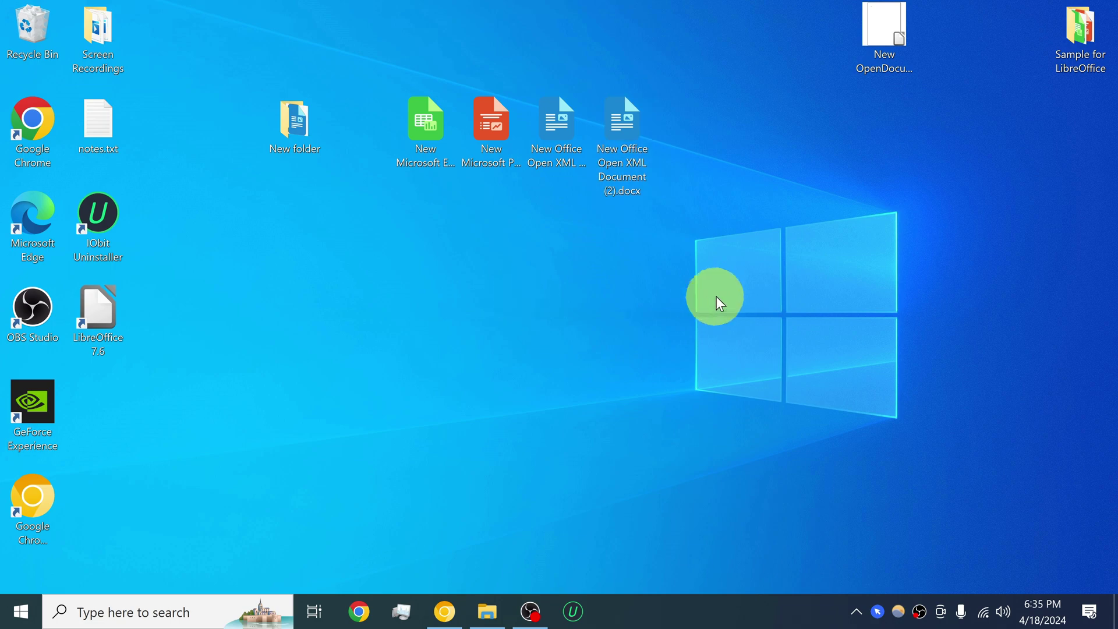